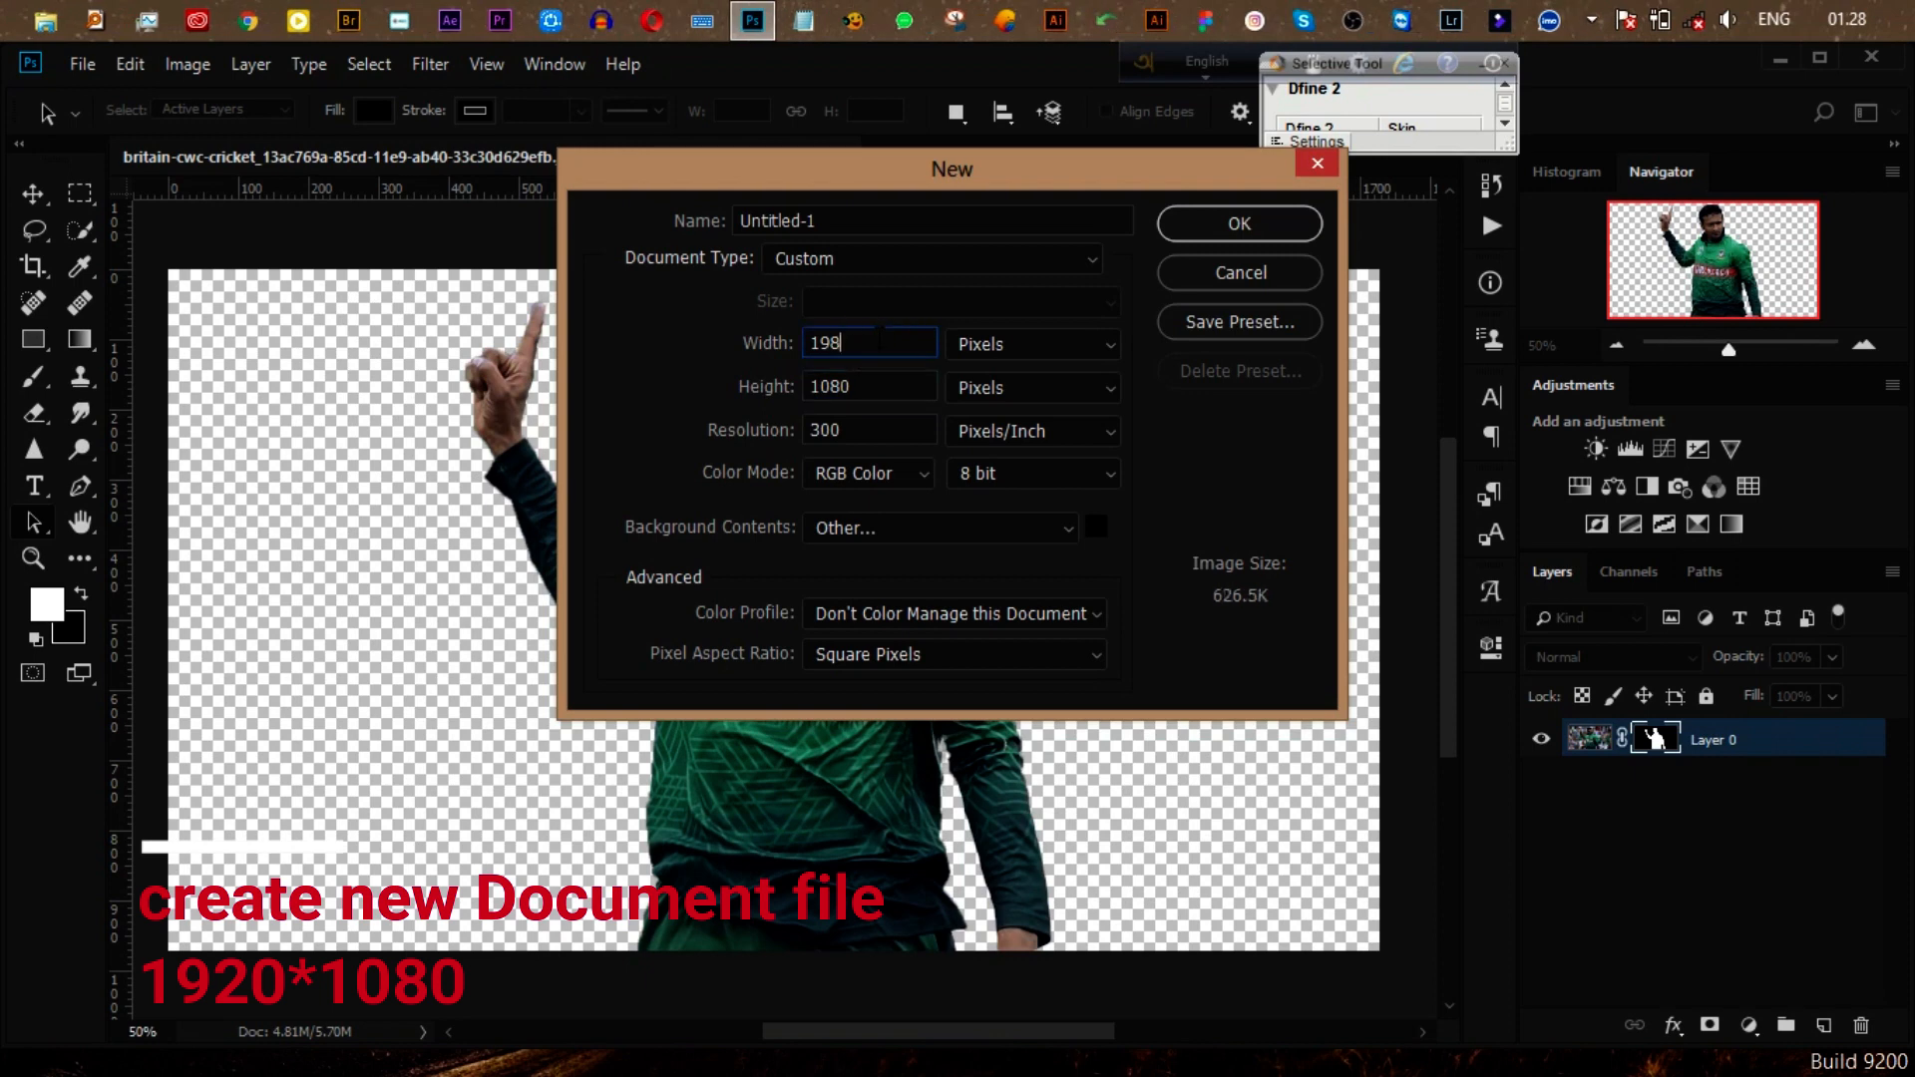
Step: Set the new document's width to 1920 pixels and its background contents to the near-white colour f7f7f7
key(shift+Tab)
text(1920)
click(1098, 527)
drag(1103, 361, 1078, 290)
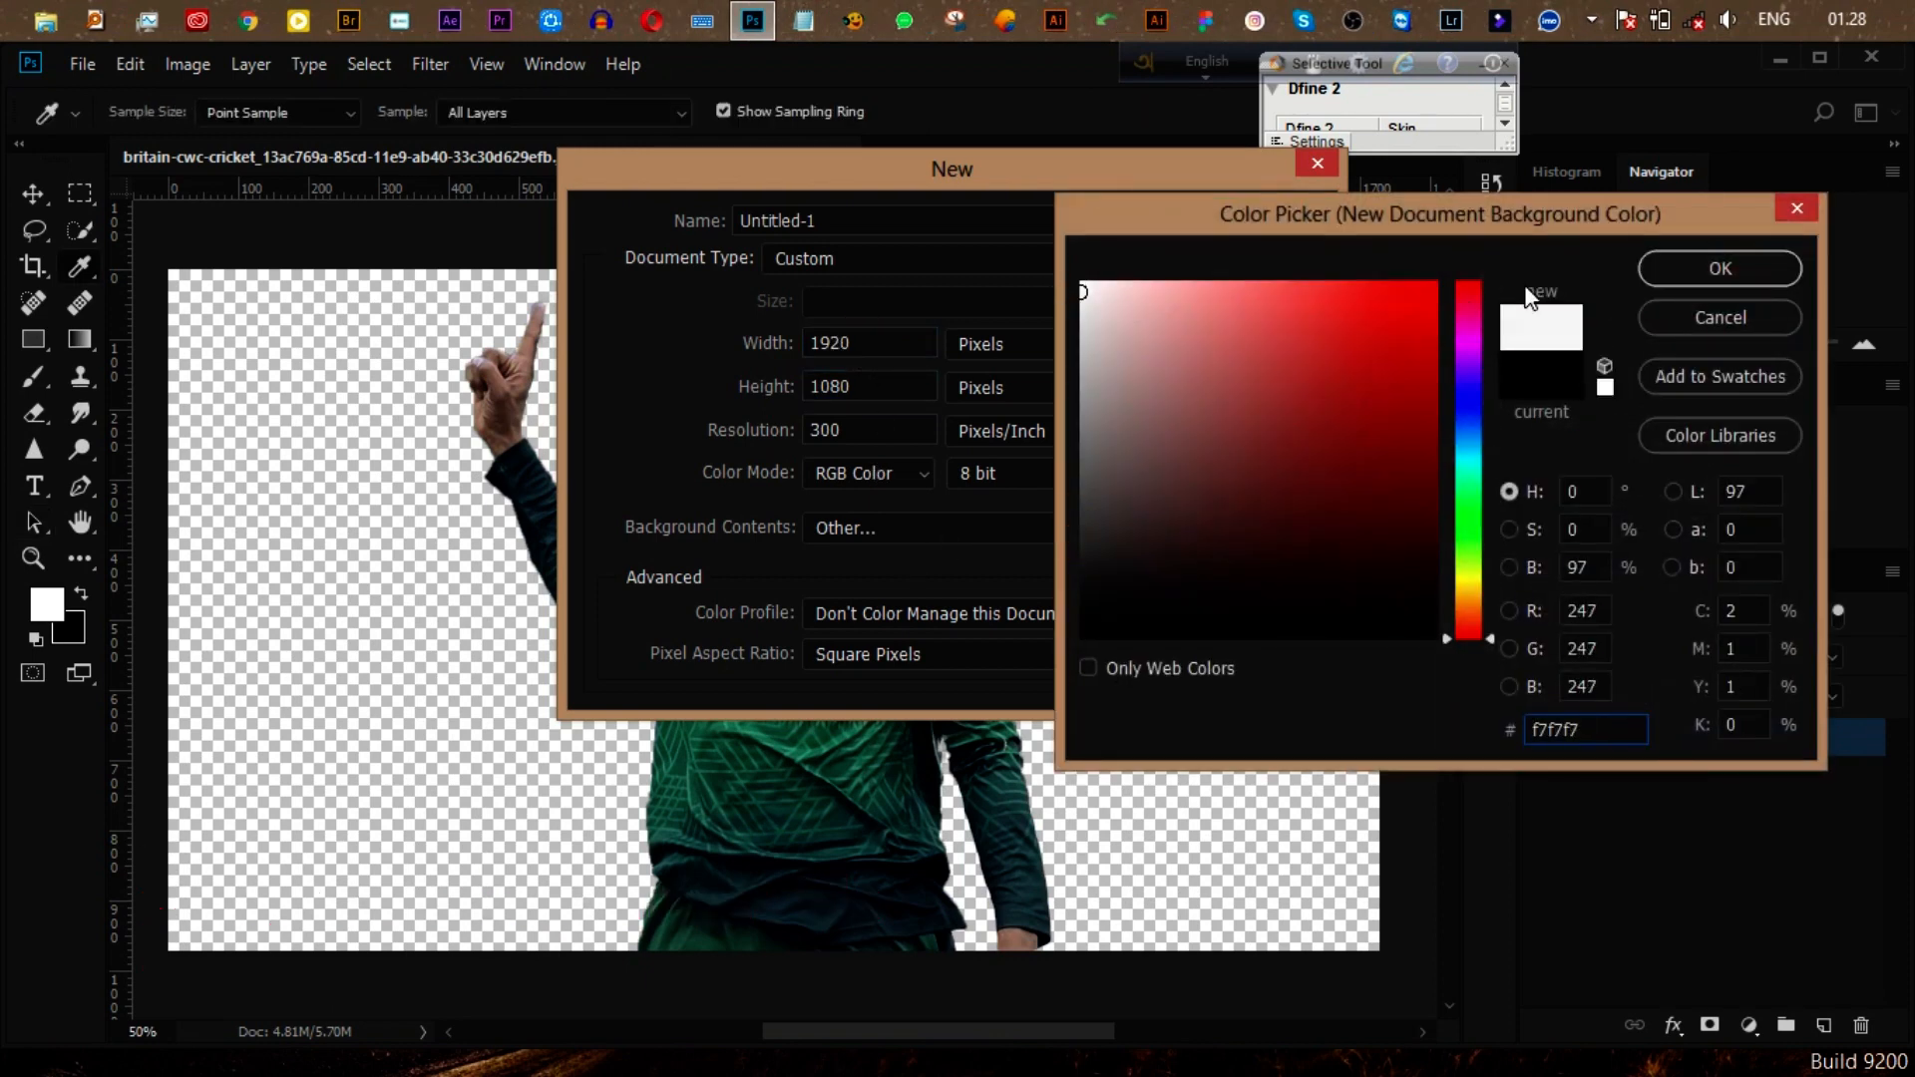
click(1718, 269)
Step: Name the document "Sakib al hasan circular strech" and create it
drag(826, 221, 717, 248)
text(Sakib al has)
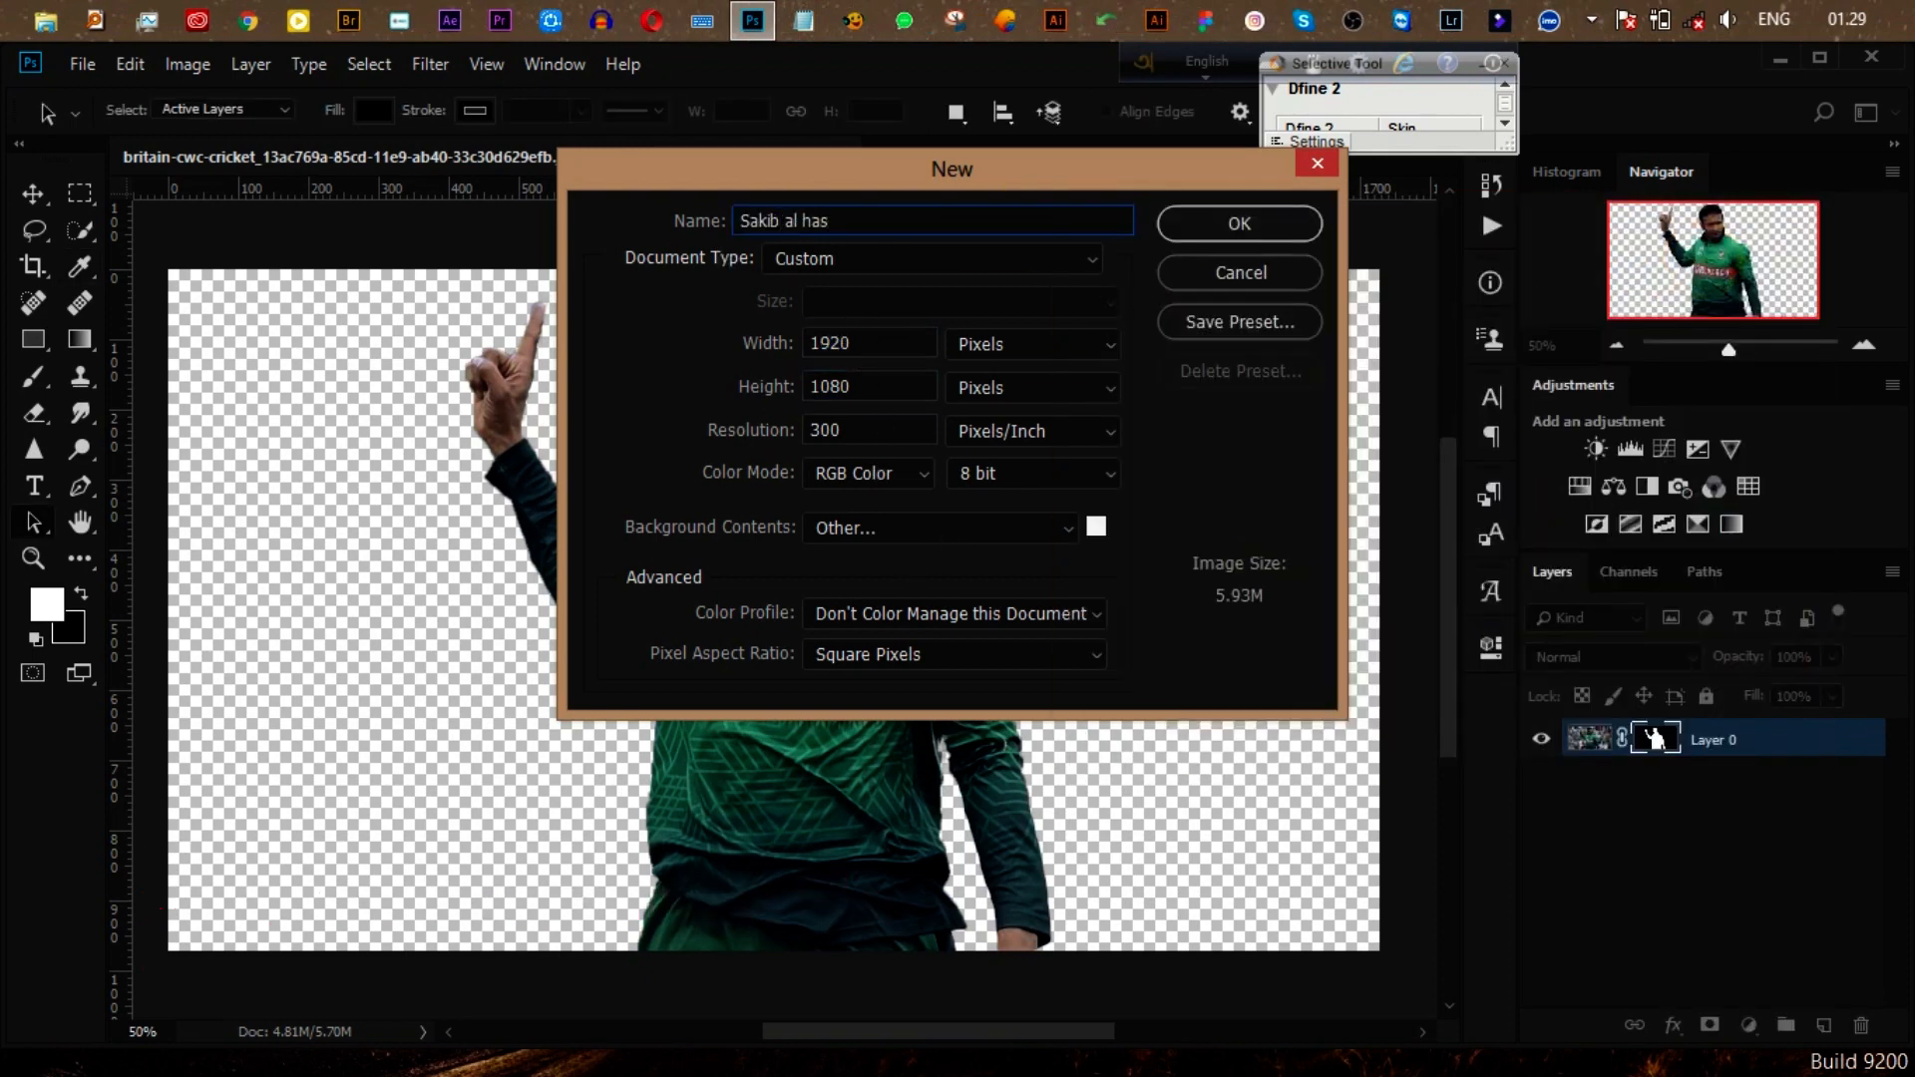
text(an circular strech)
click(1240, 223)
Step: Place the sakib-al-hasan cut-out image into the new document as an embedded file
click(82, 64)
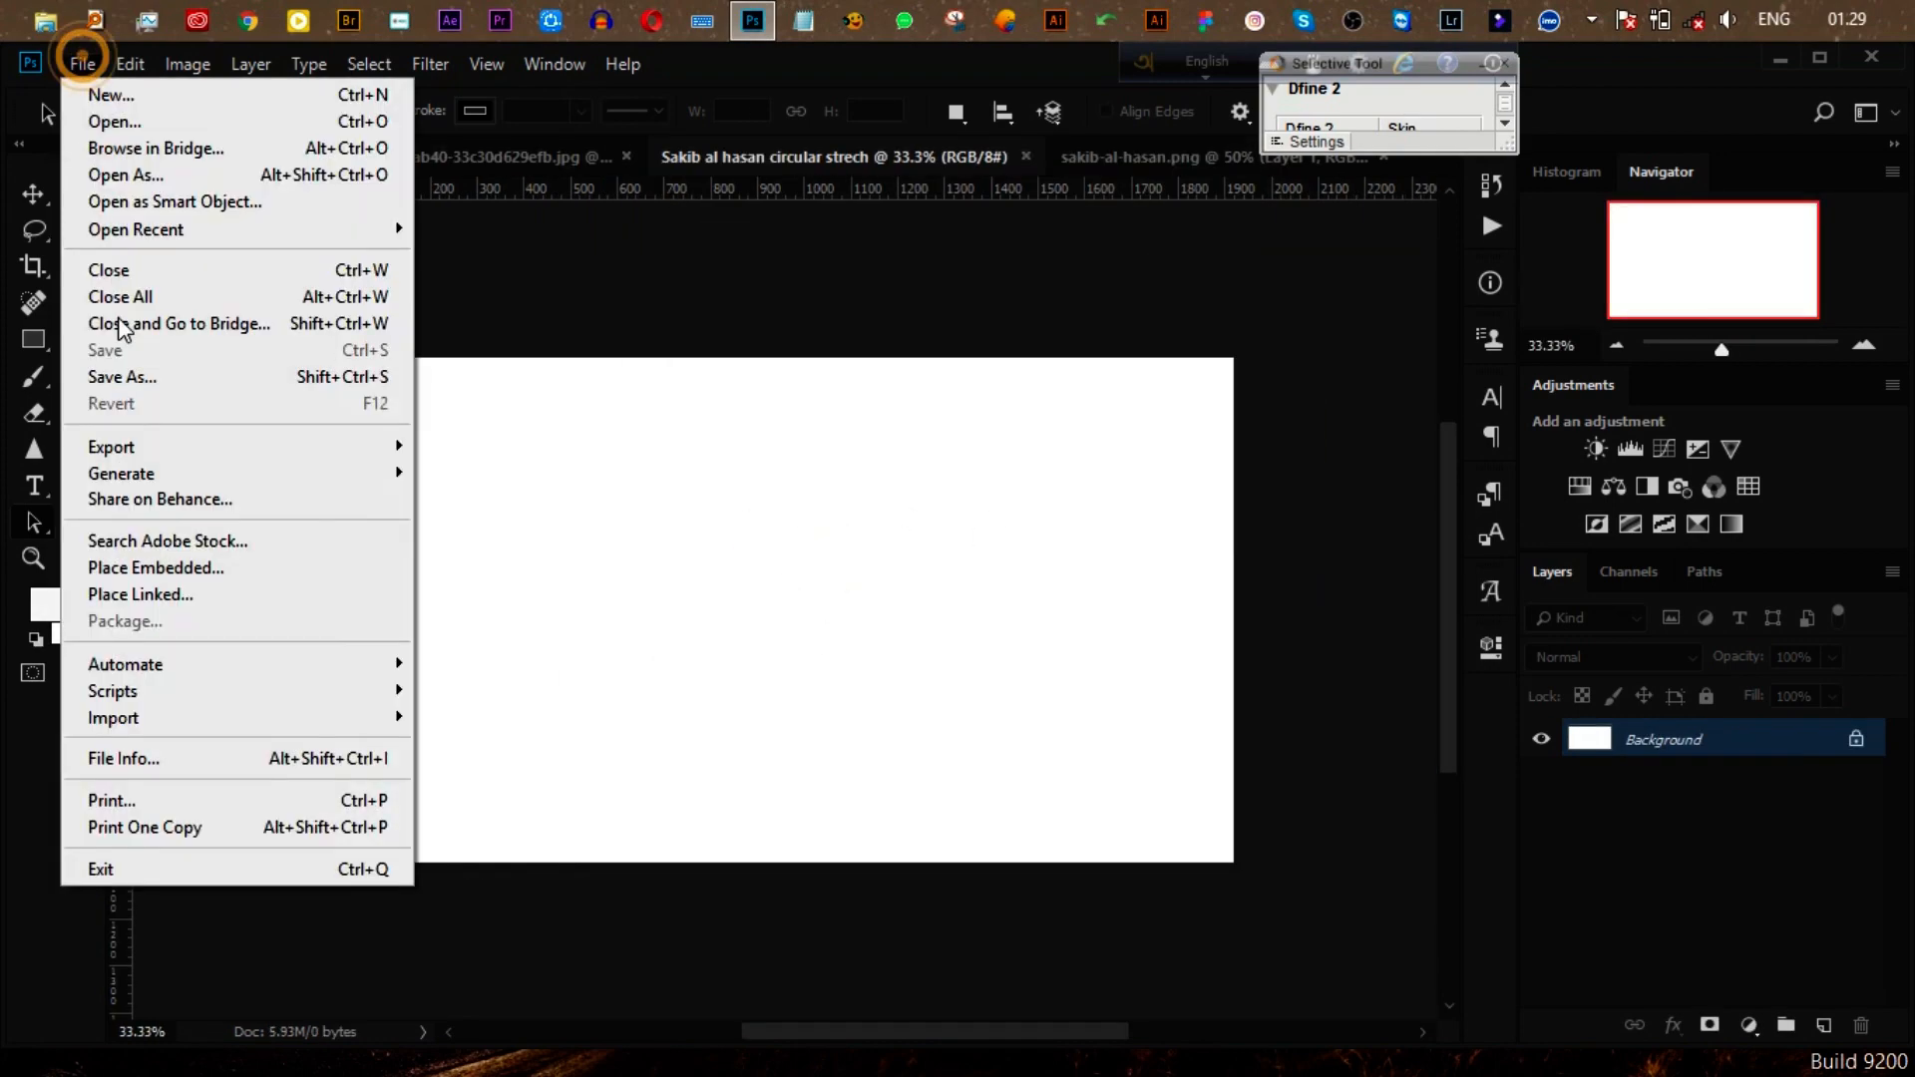
click(162, 564)
click(620, 660)
scroll(620, 660, down, 10)
click(1448, 449)
click(1677, 1025)
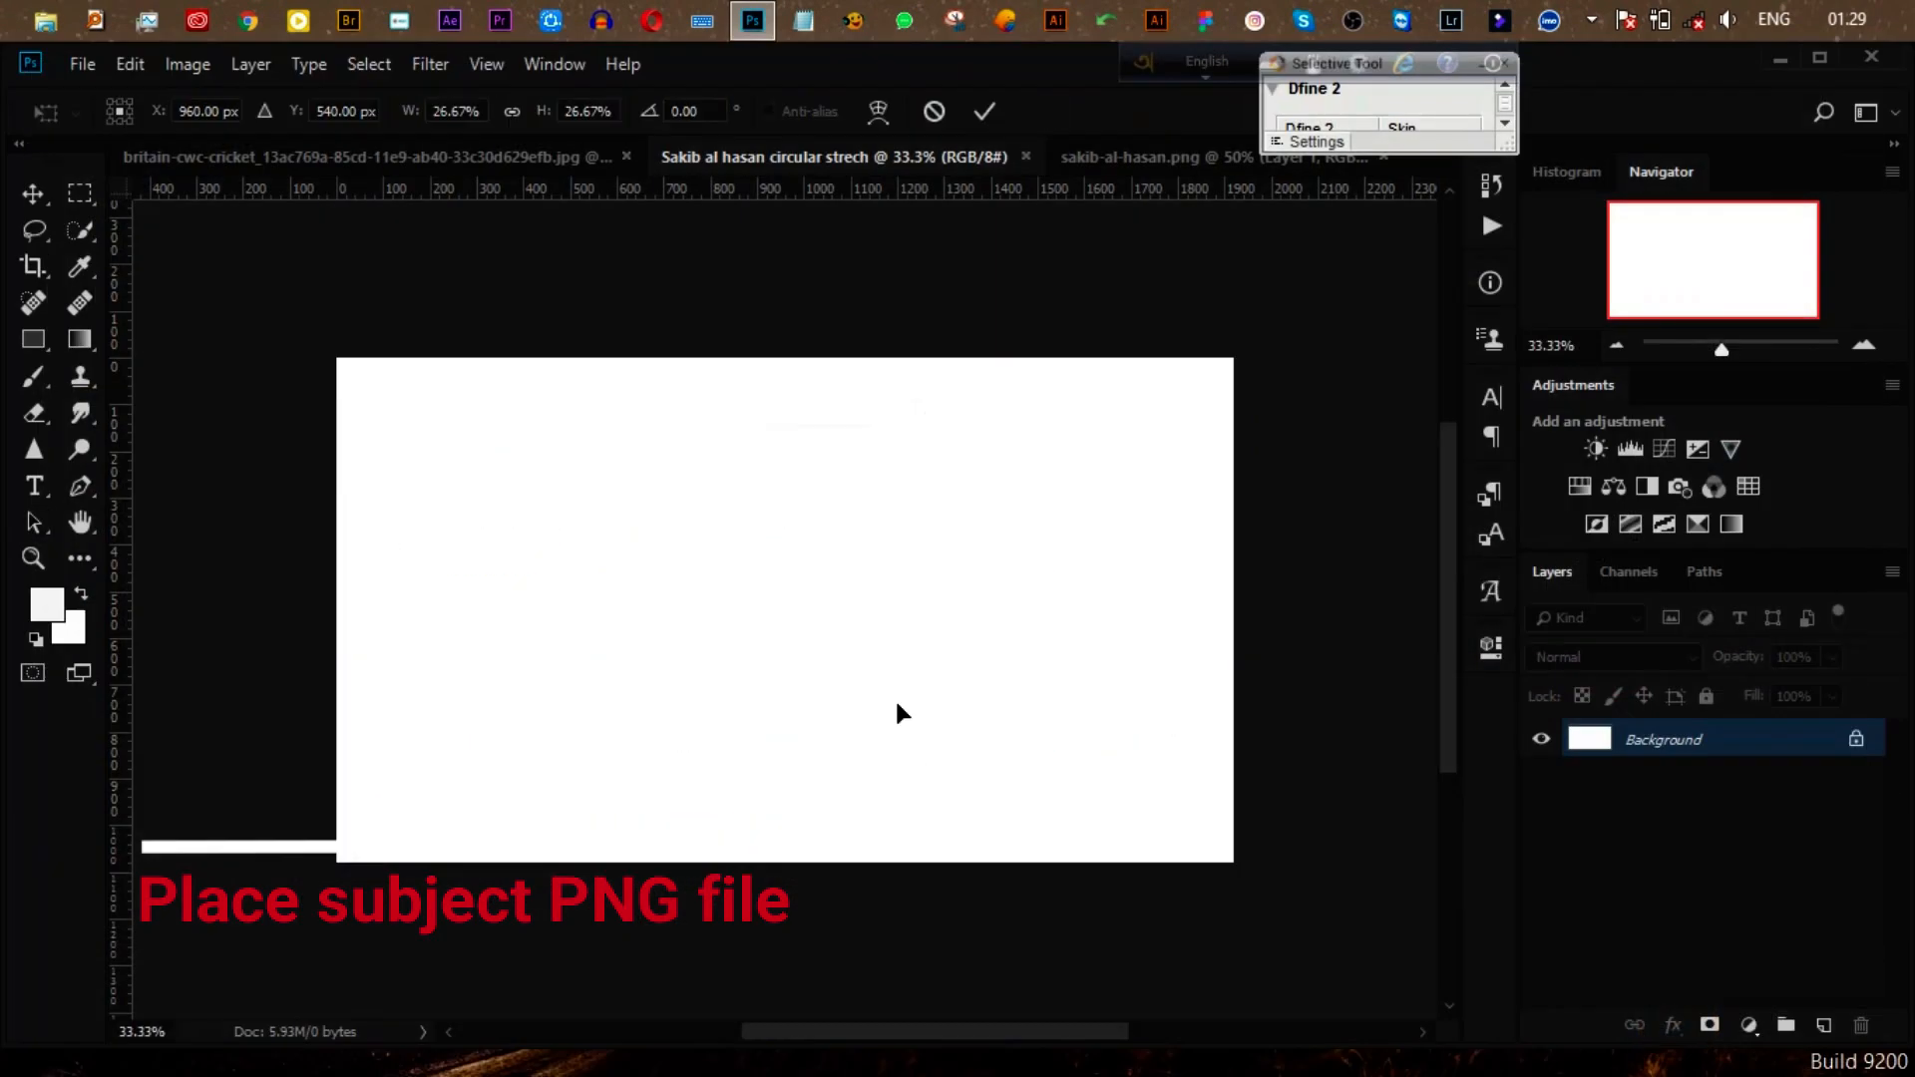
Step: Scale the placed cut-out to about 19.5% and centre it on the canvas
drag(1233, 863, 991, 727)
drag(769, 631, 855, 679)
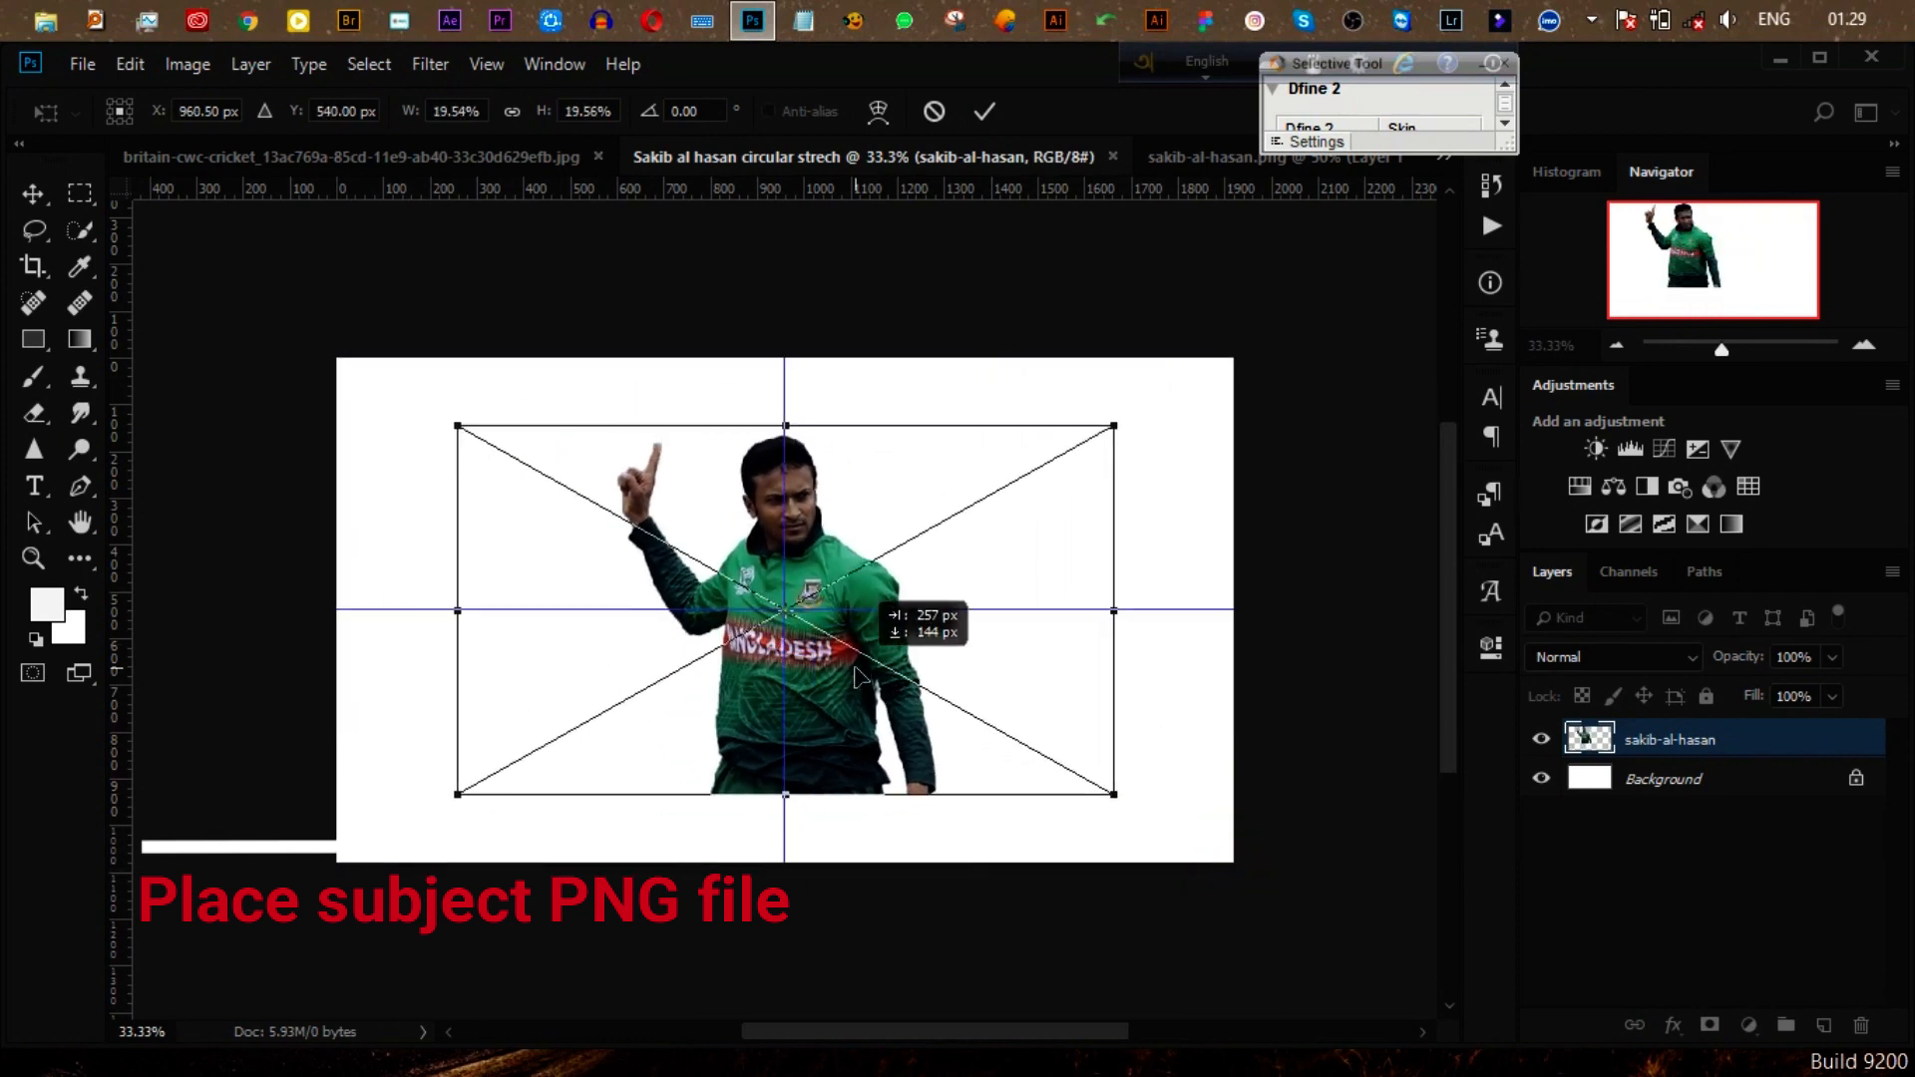
key(Return)
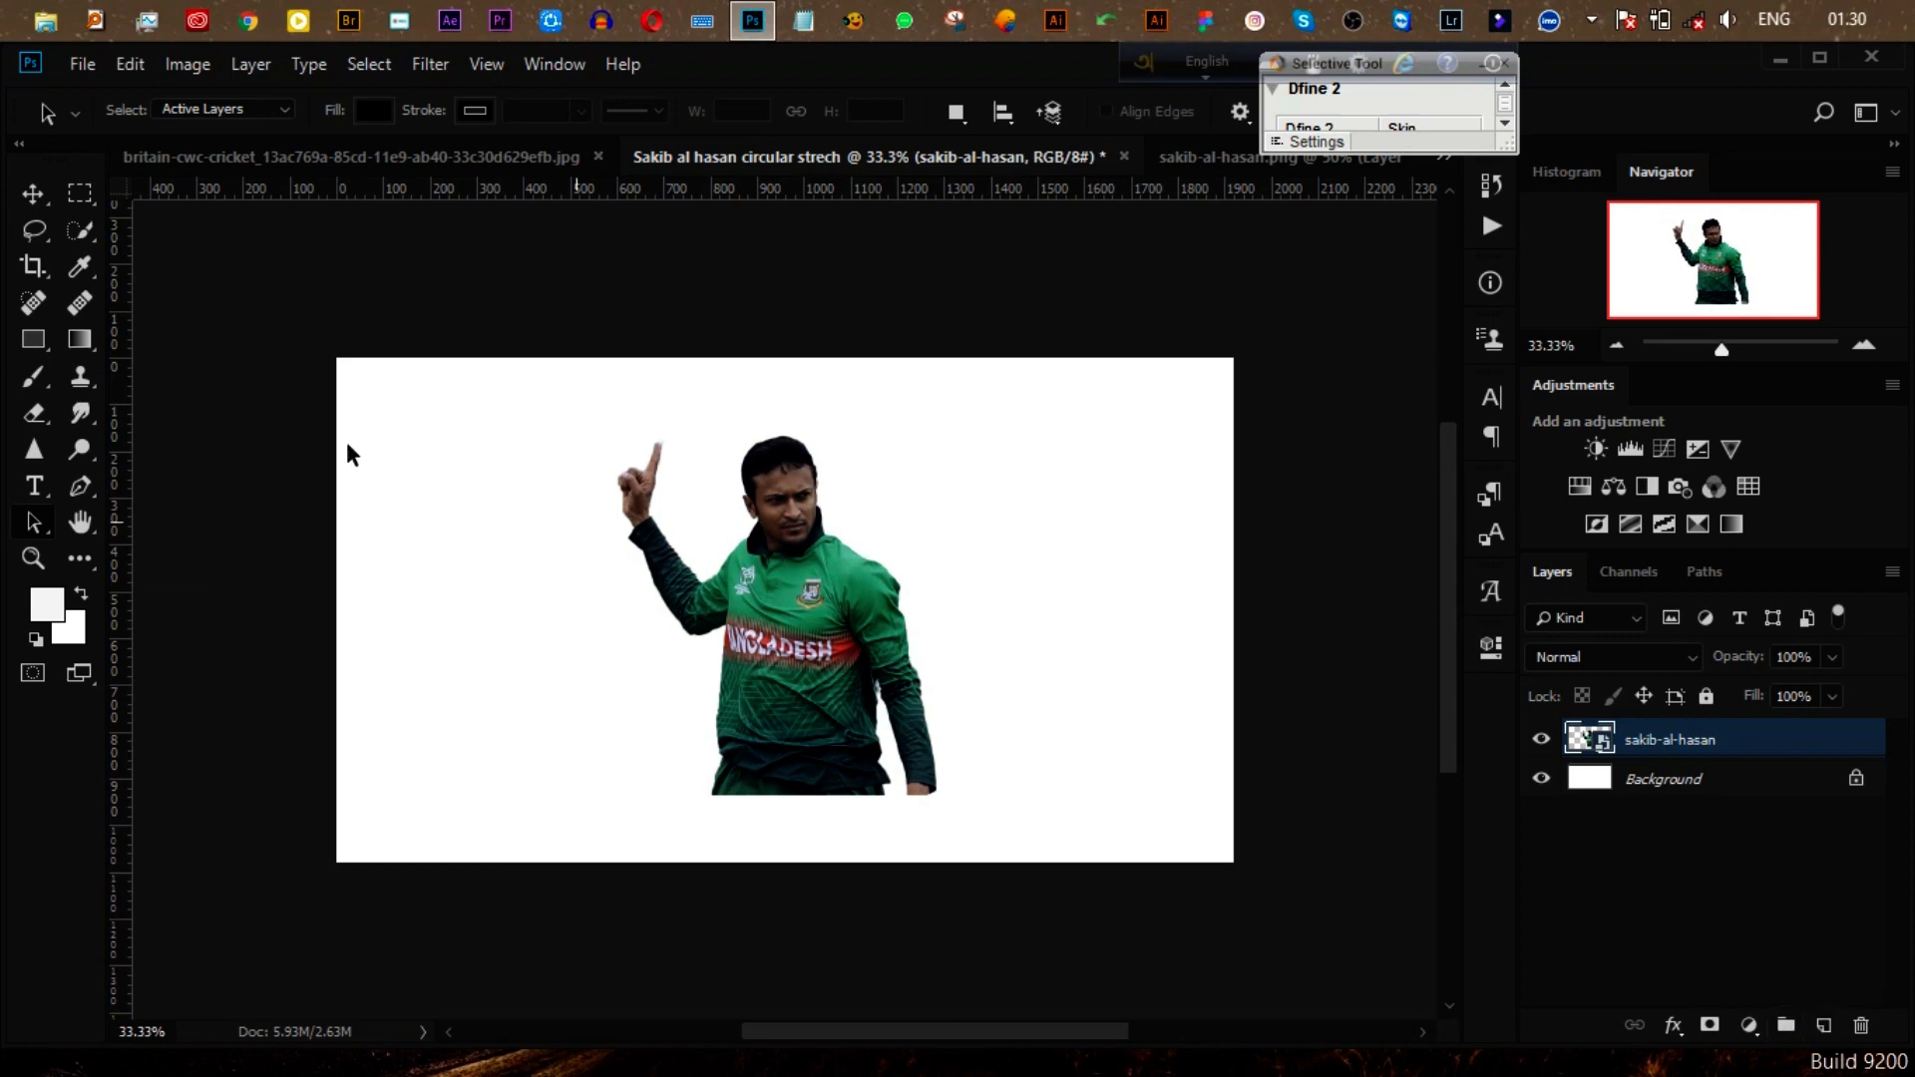
Step: Select a thin vertical strip through the subject's head, from hair to chin, and copy it to a new layer
click(80, 192)
key(ctrl+plus)
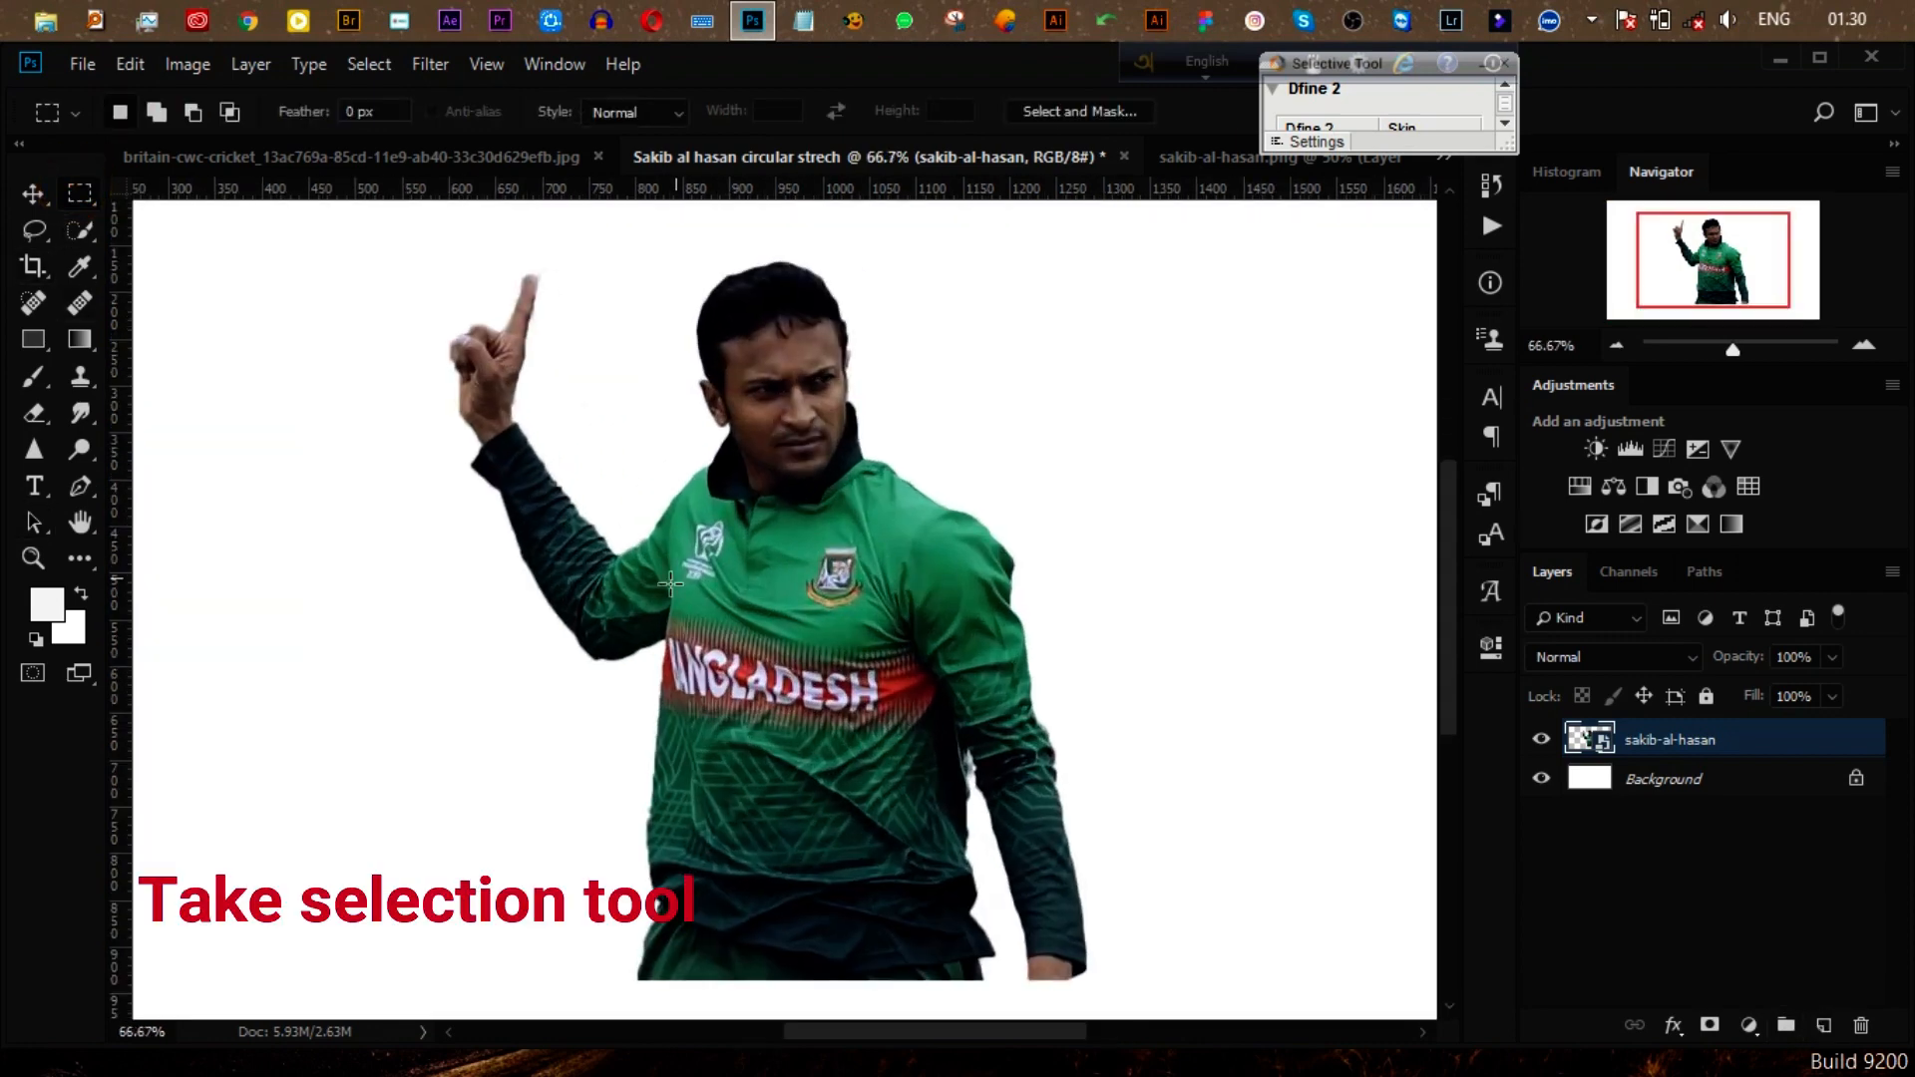
drag(761, 289, 766, 485)
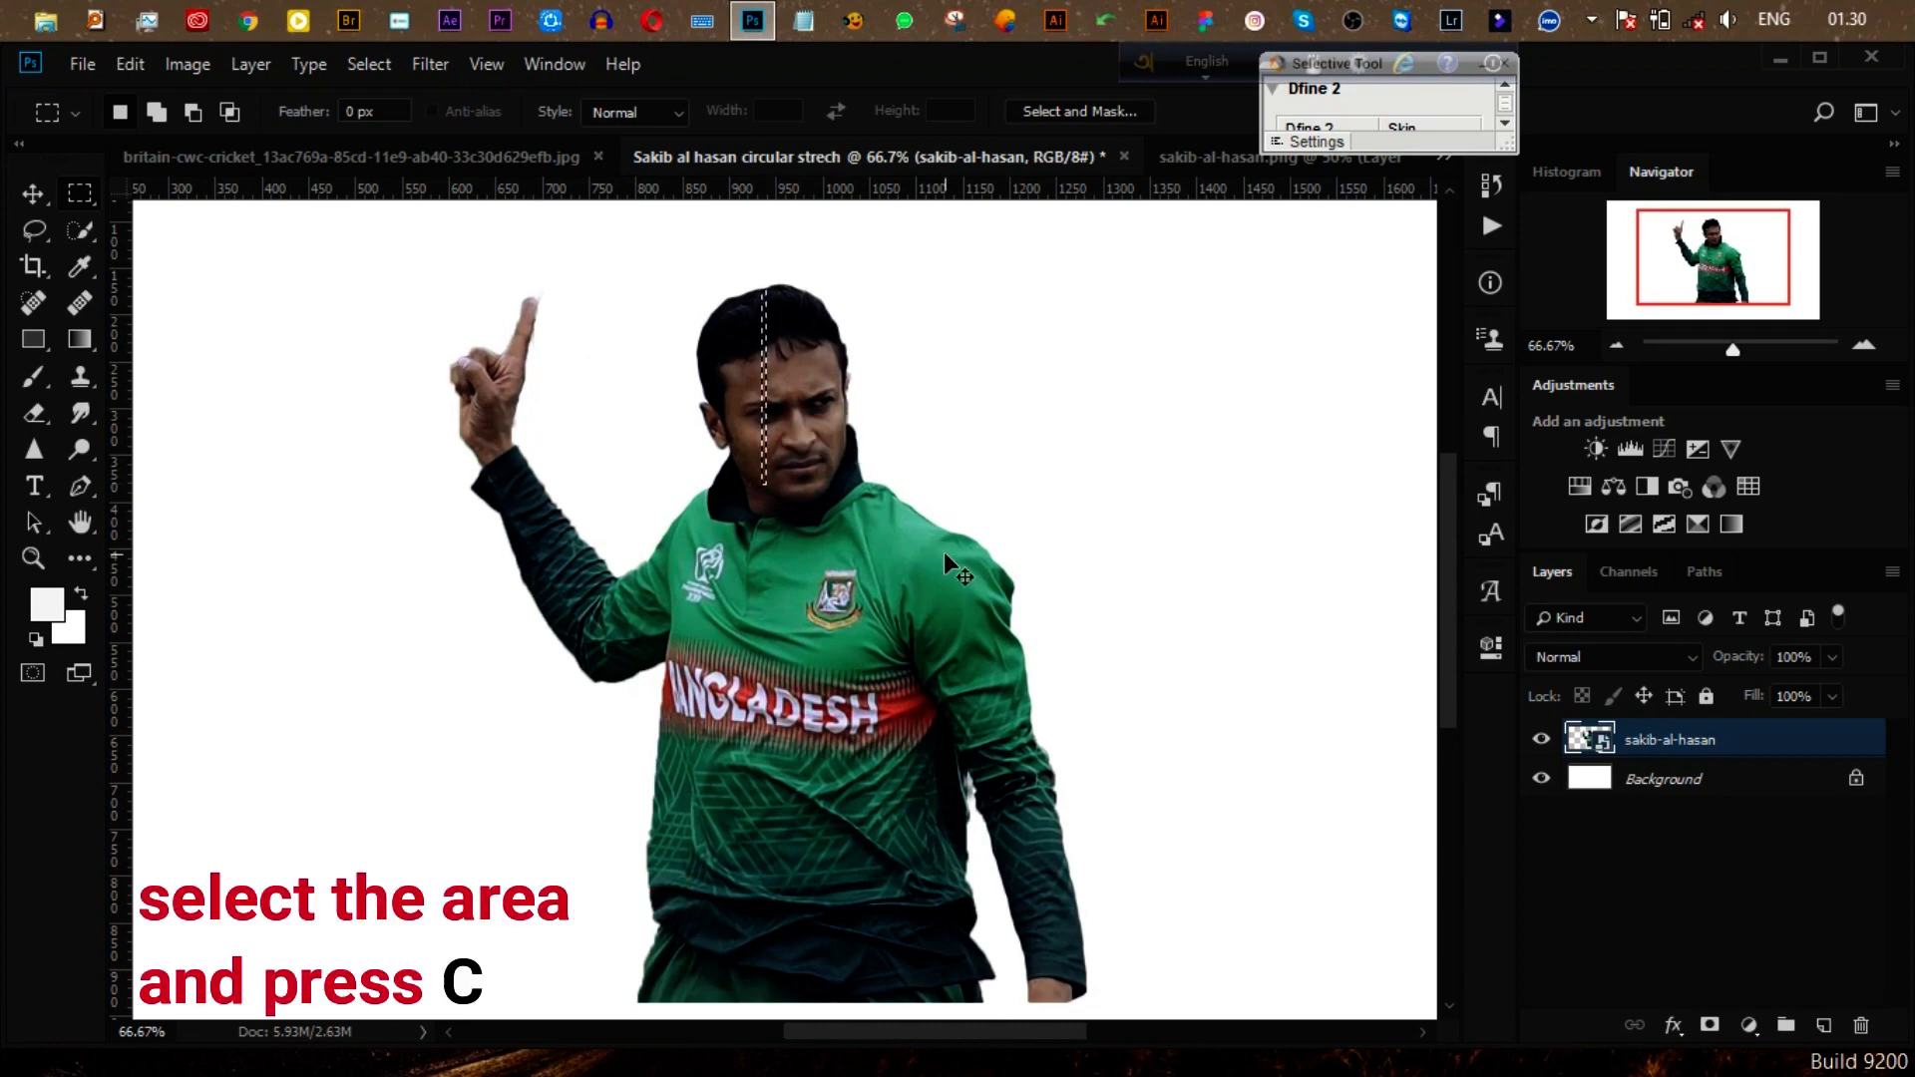
key(ctrl+j)
Step: Stretch the head strip horizontally past the canvas's right edge and move its layer below the sakib-al-hasan layer
key(ctrl+t)
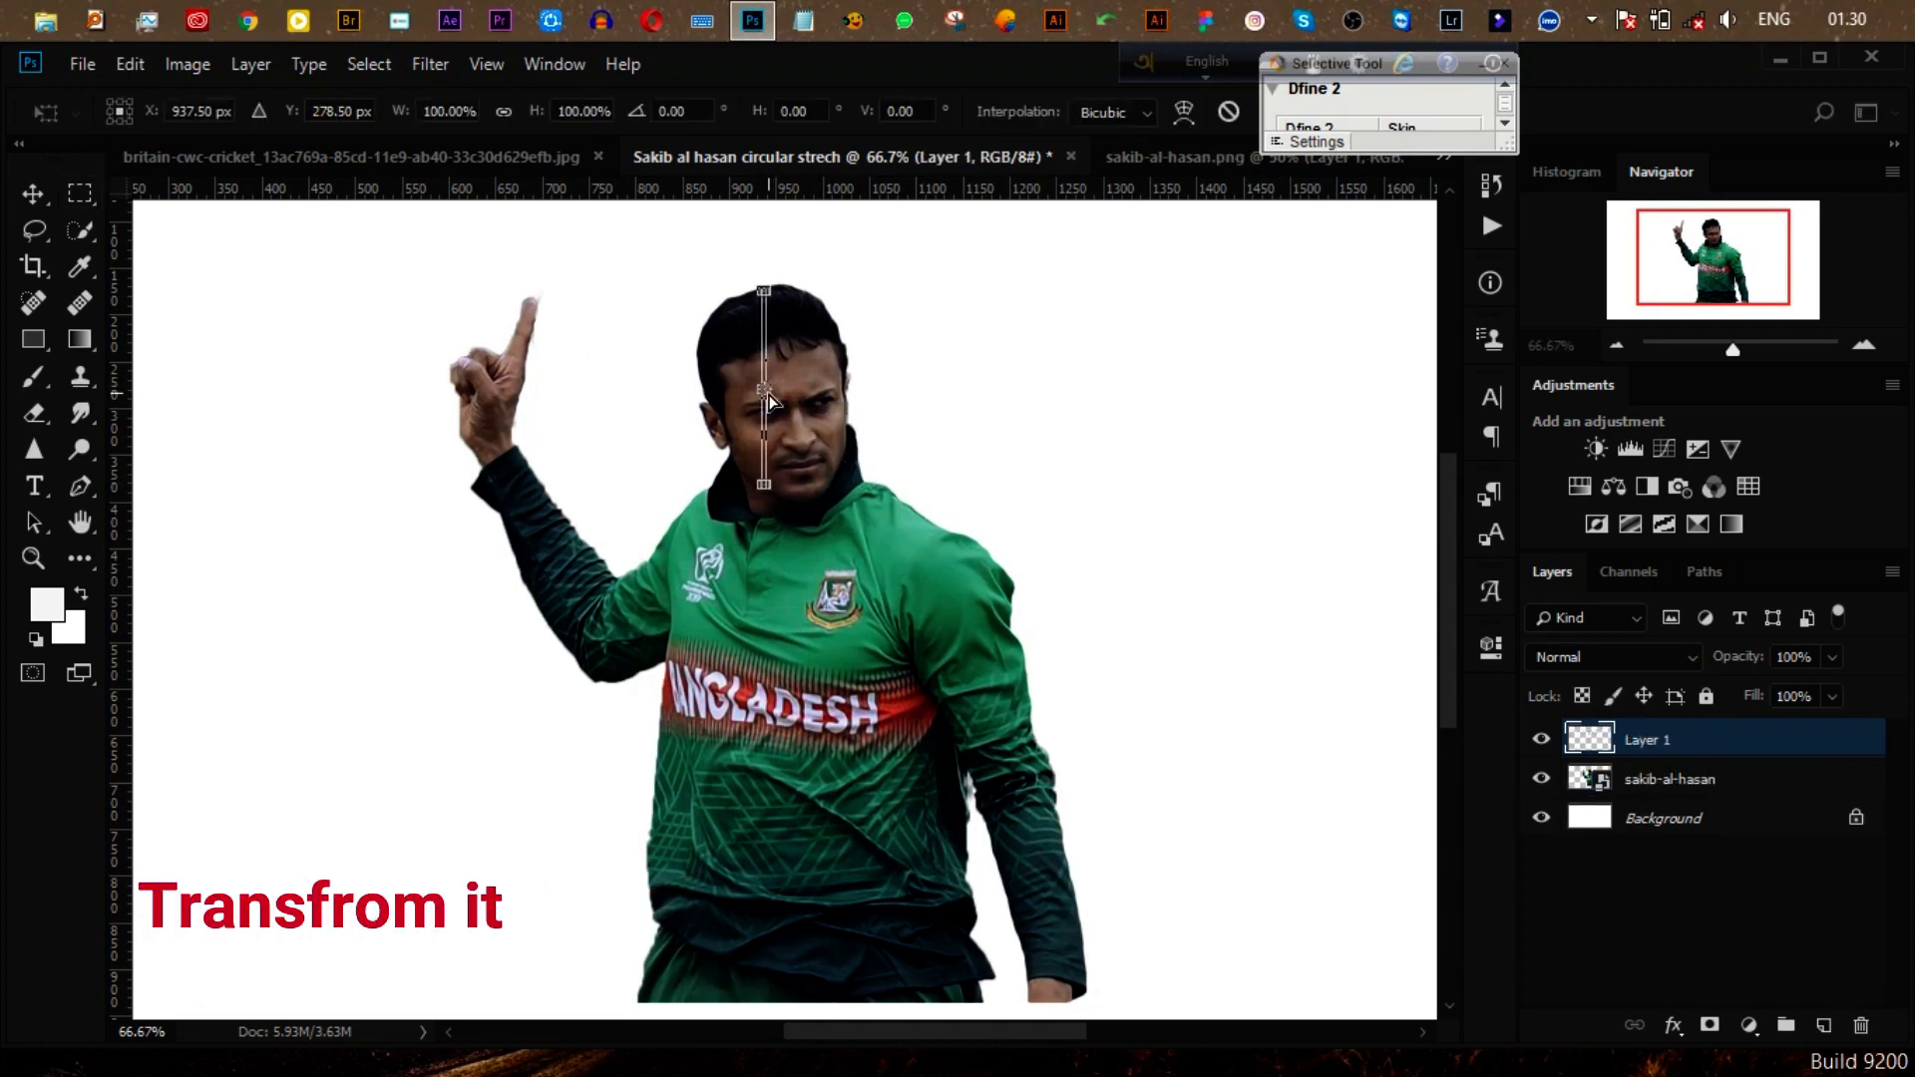
key(ctrl+minus)
key(ctrl+minus)
drag(788, 501, 1318, 485)
key(Return)
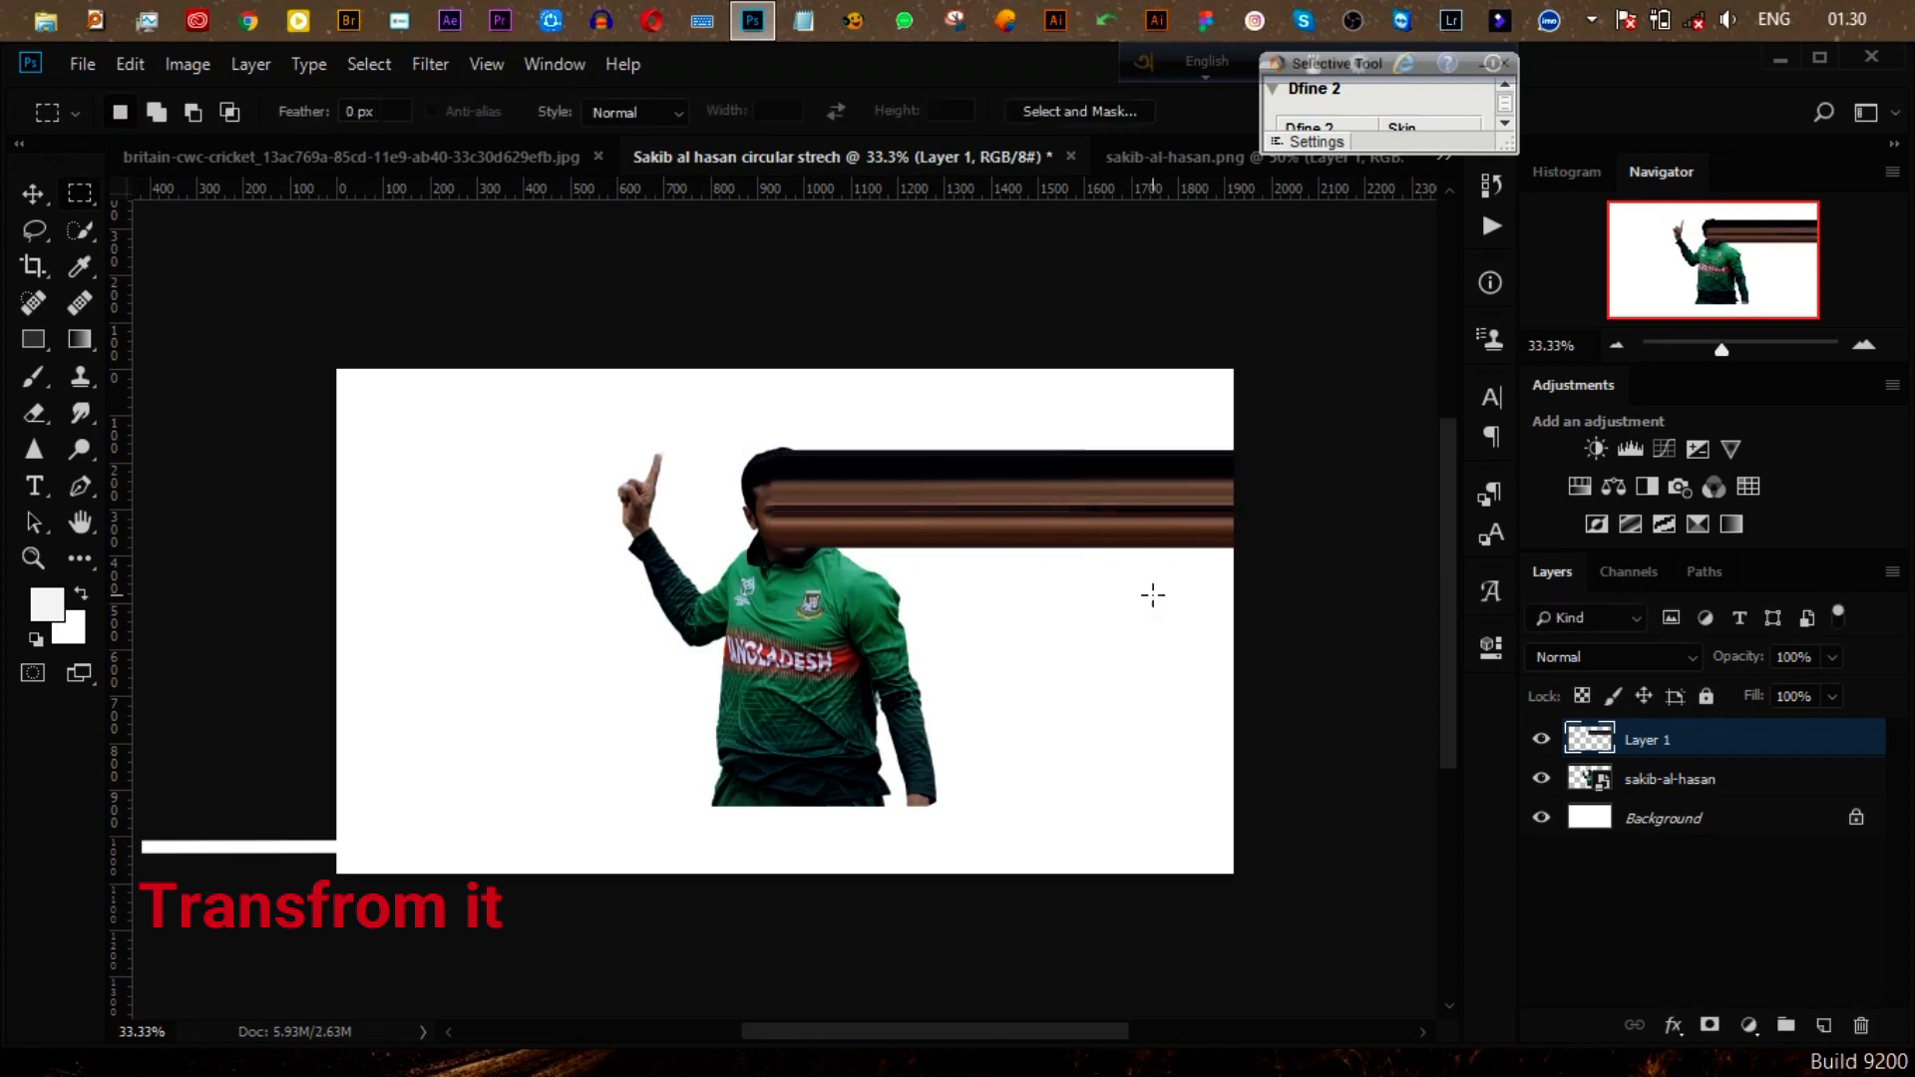
drag(1642, 748, 1660, 797)
Step: Add a vertical guide through the subject and copy a thin vertical strip of the body, chin to waist, from the sakib-al-hasan layer to a new layer
key(ctrl+plus)
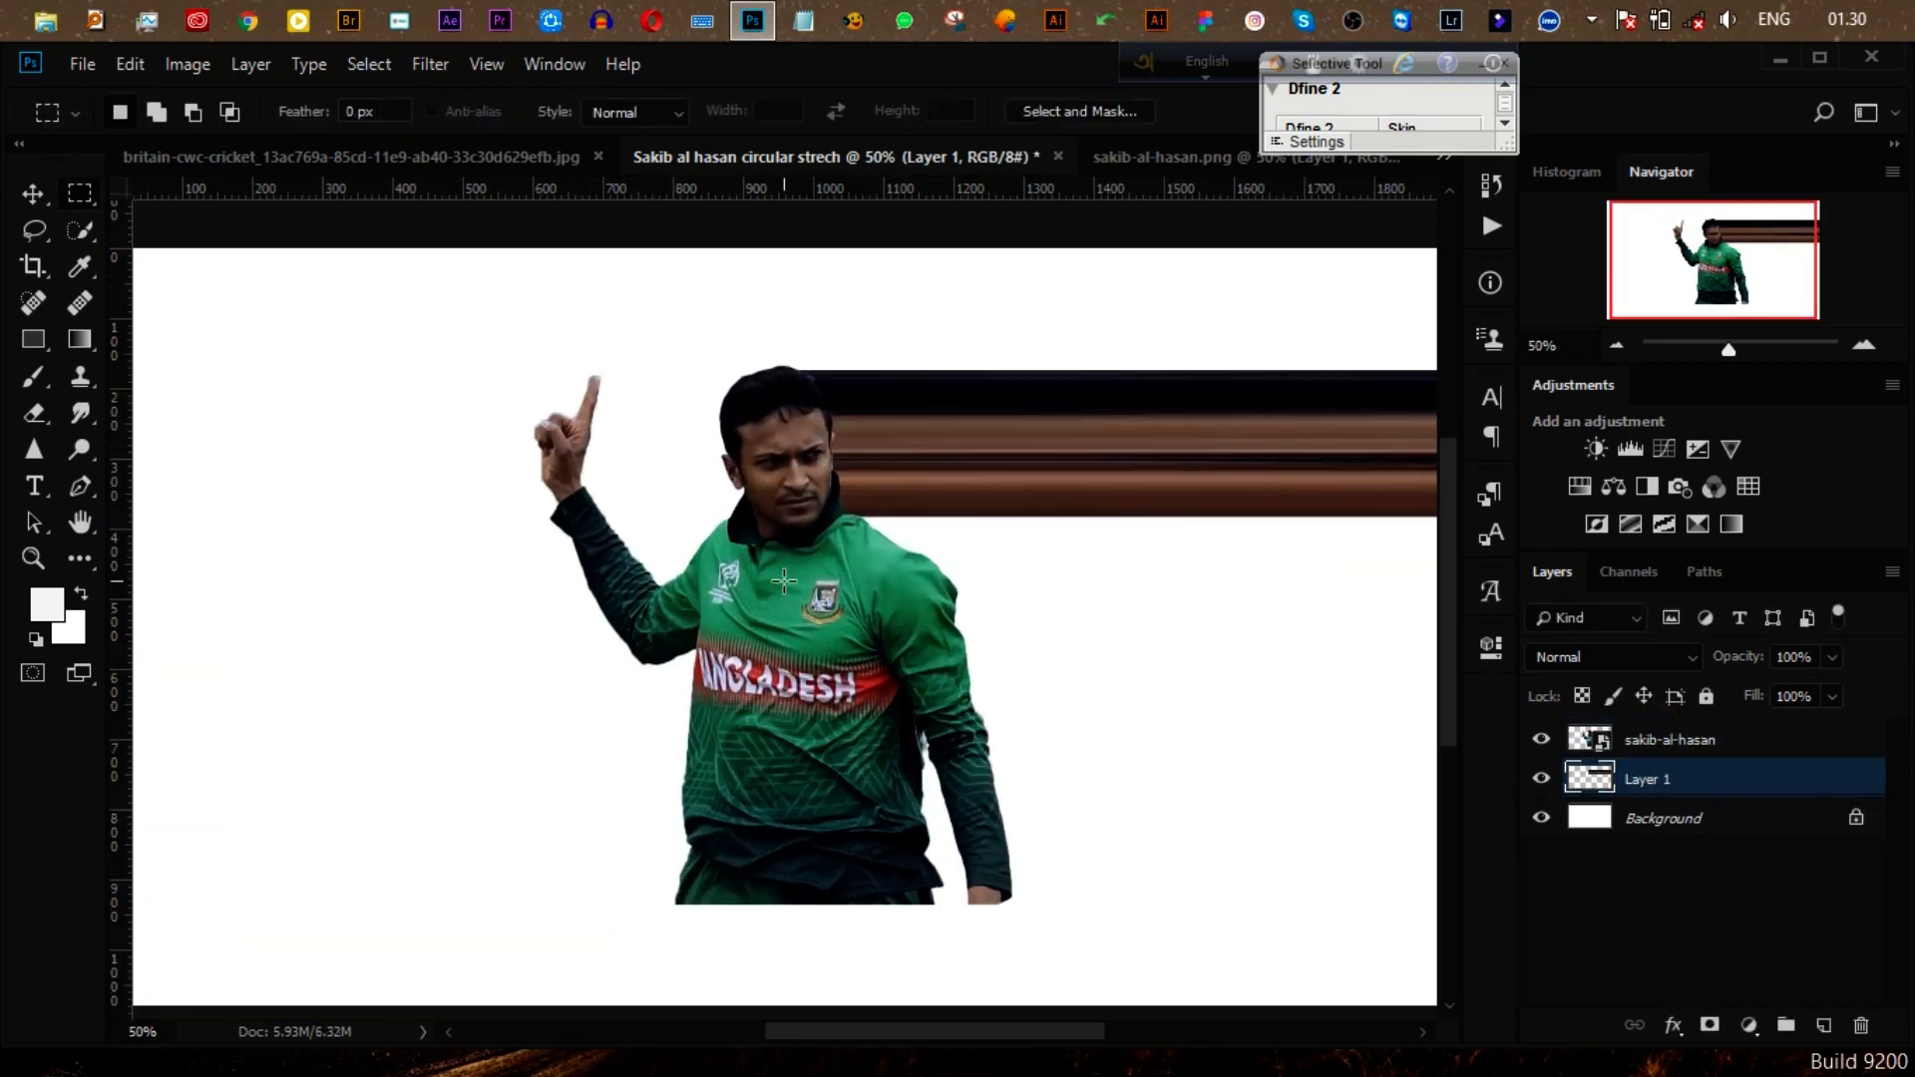
key(alt+bracketright)
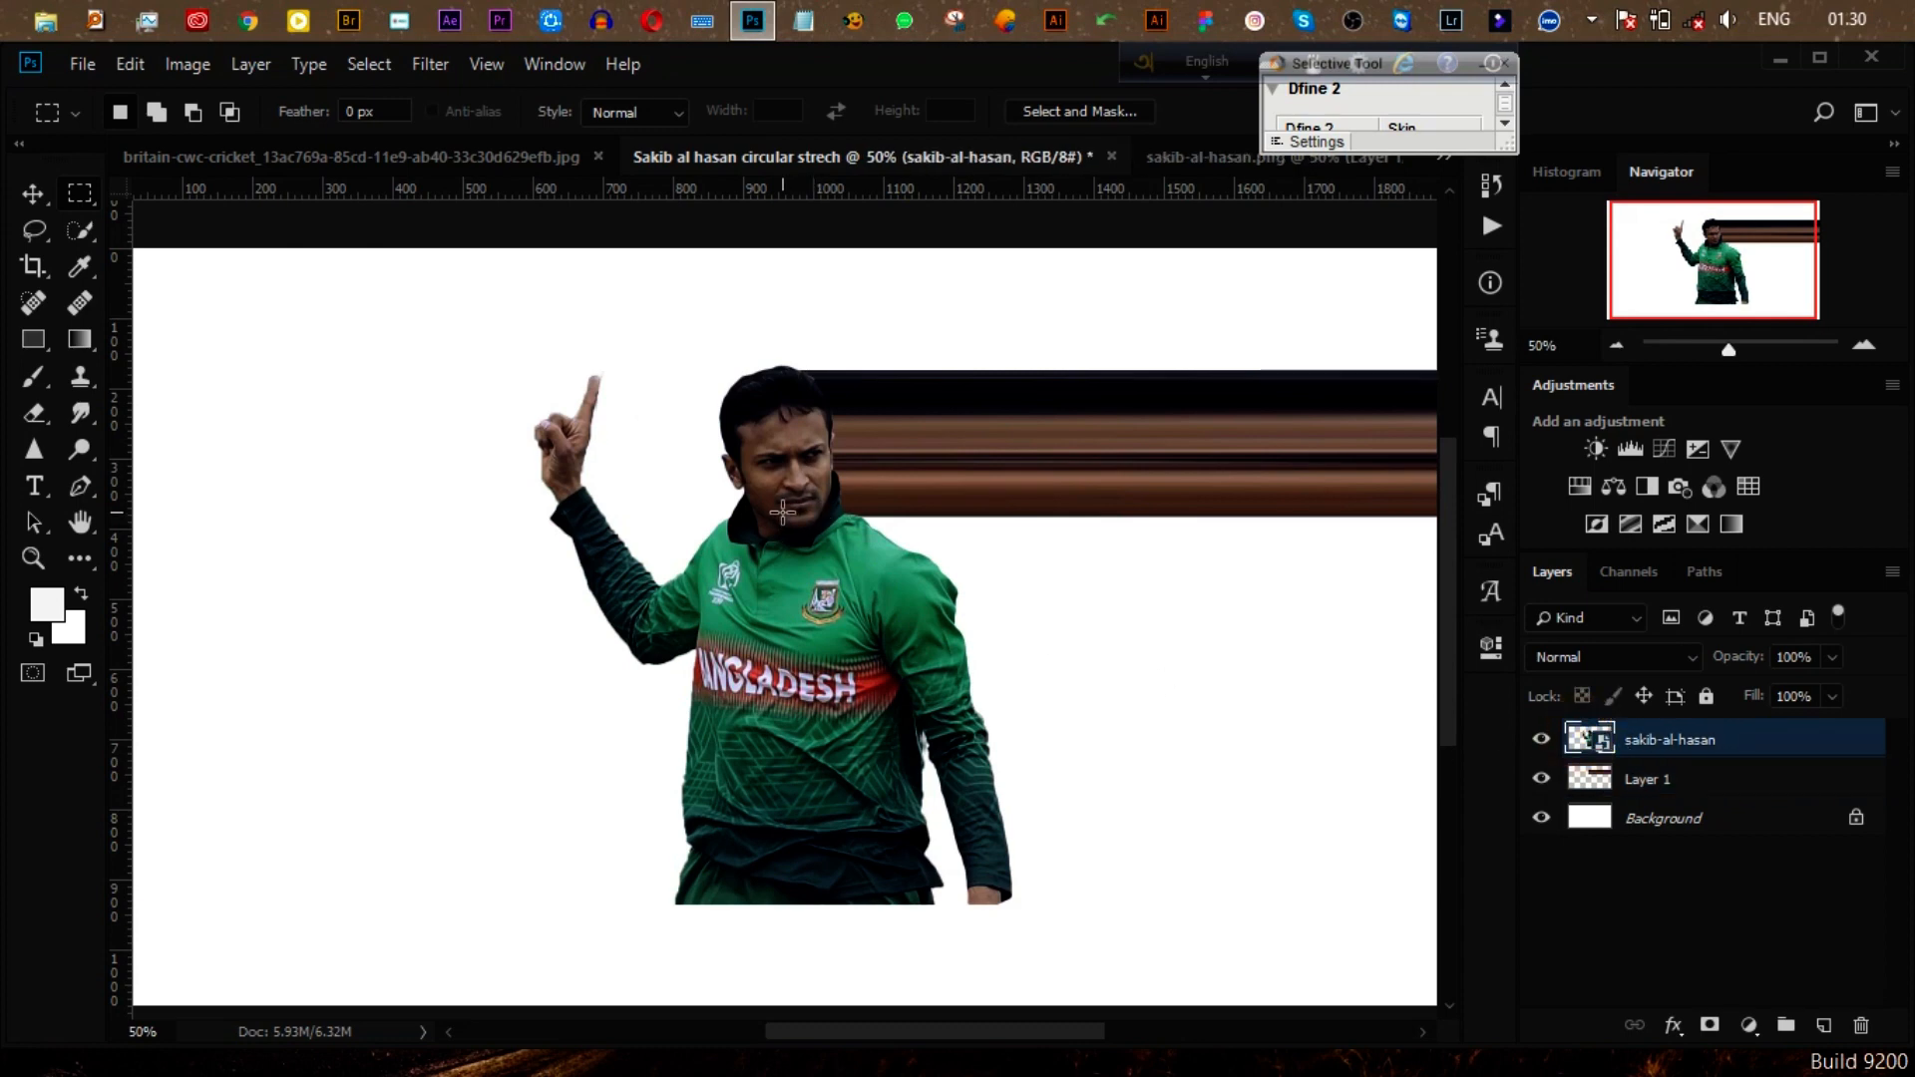
drag(117, 519, 748, 571)
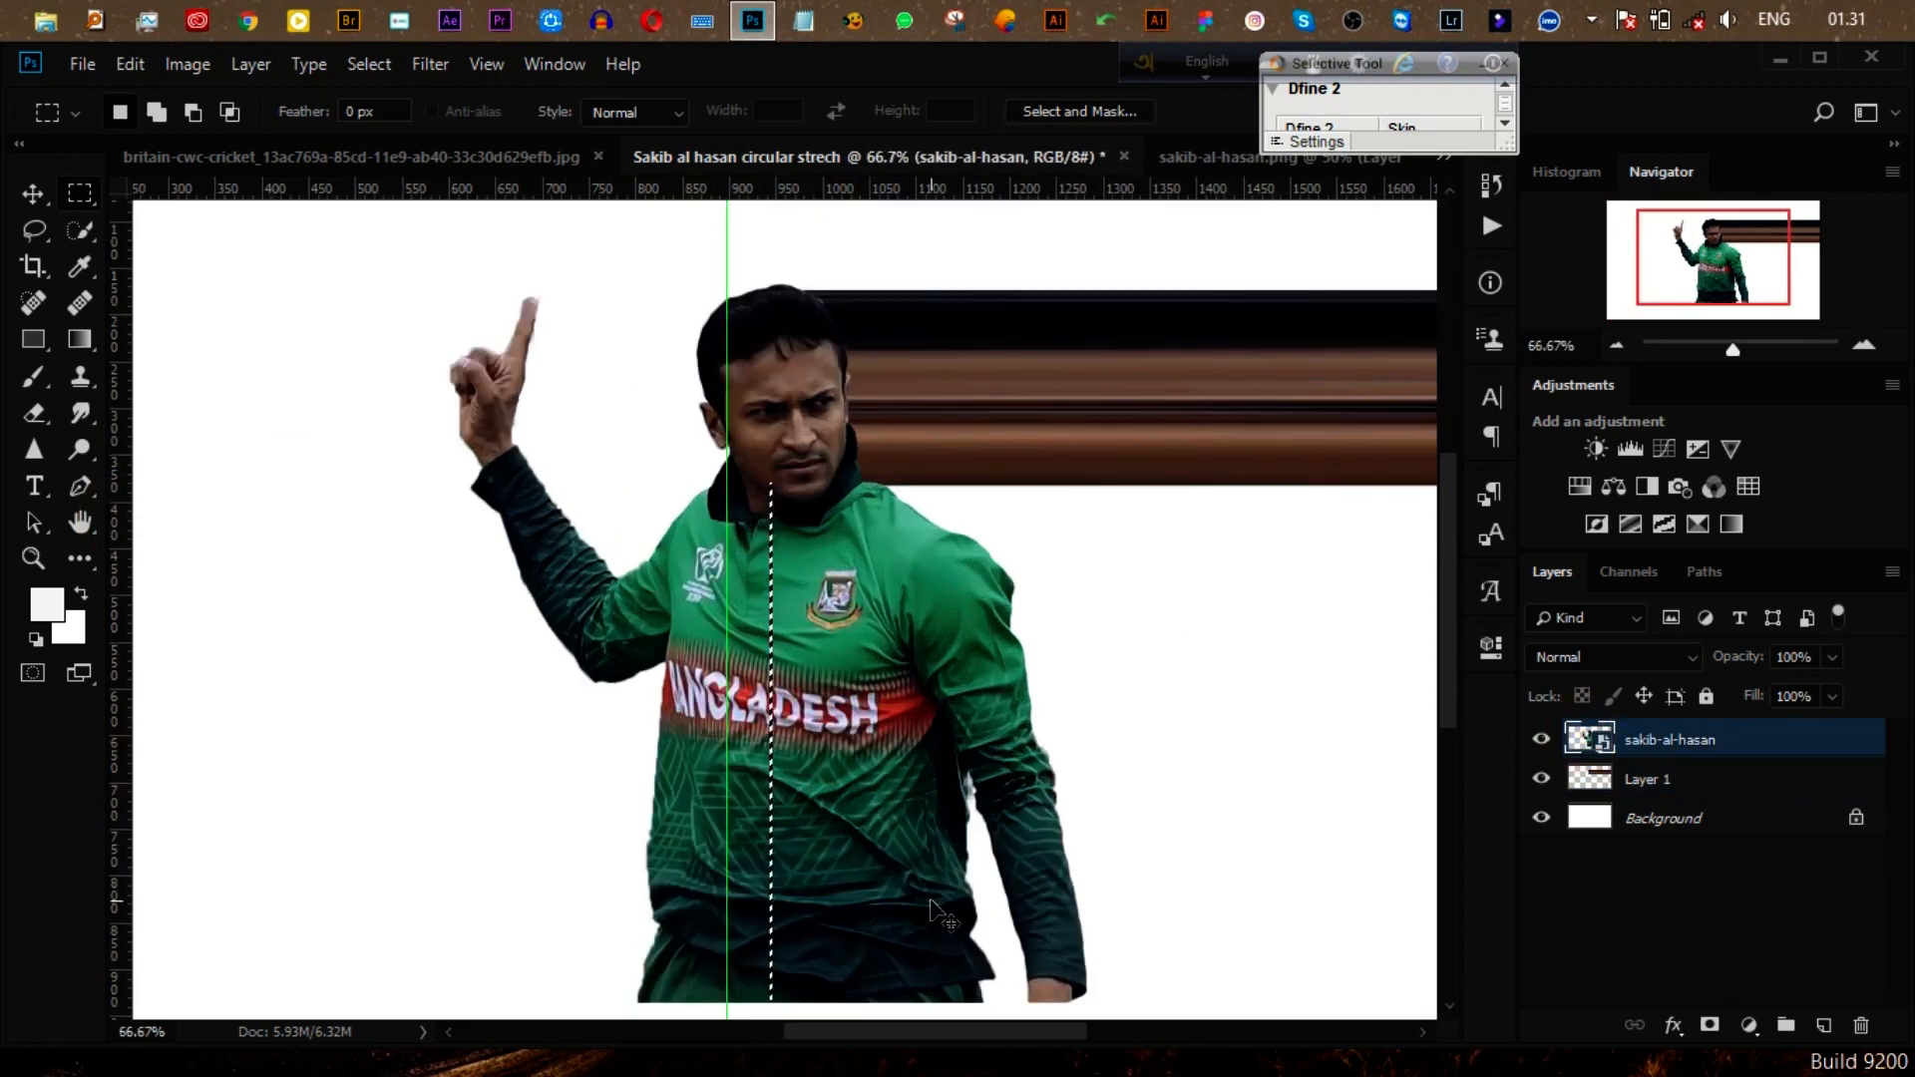
key(ctrl+j)
Step: Stretch the body strip horizontally past the canvas's right edge to 28825% width and move its layer below the sakib-al-hasan layer
key(ctrl+t)
key(ctrl+minus)
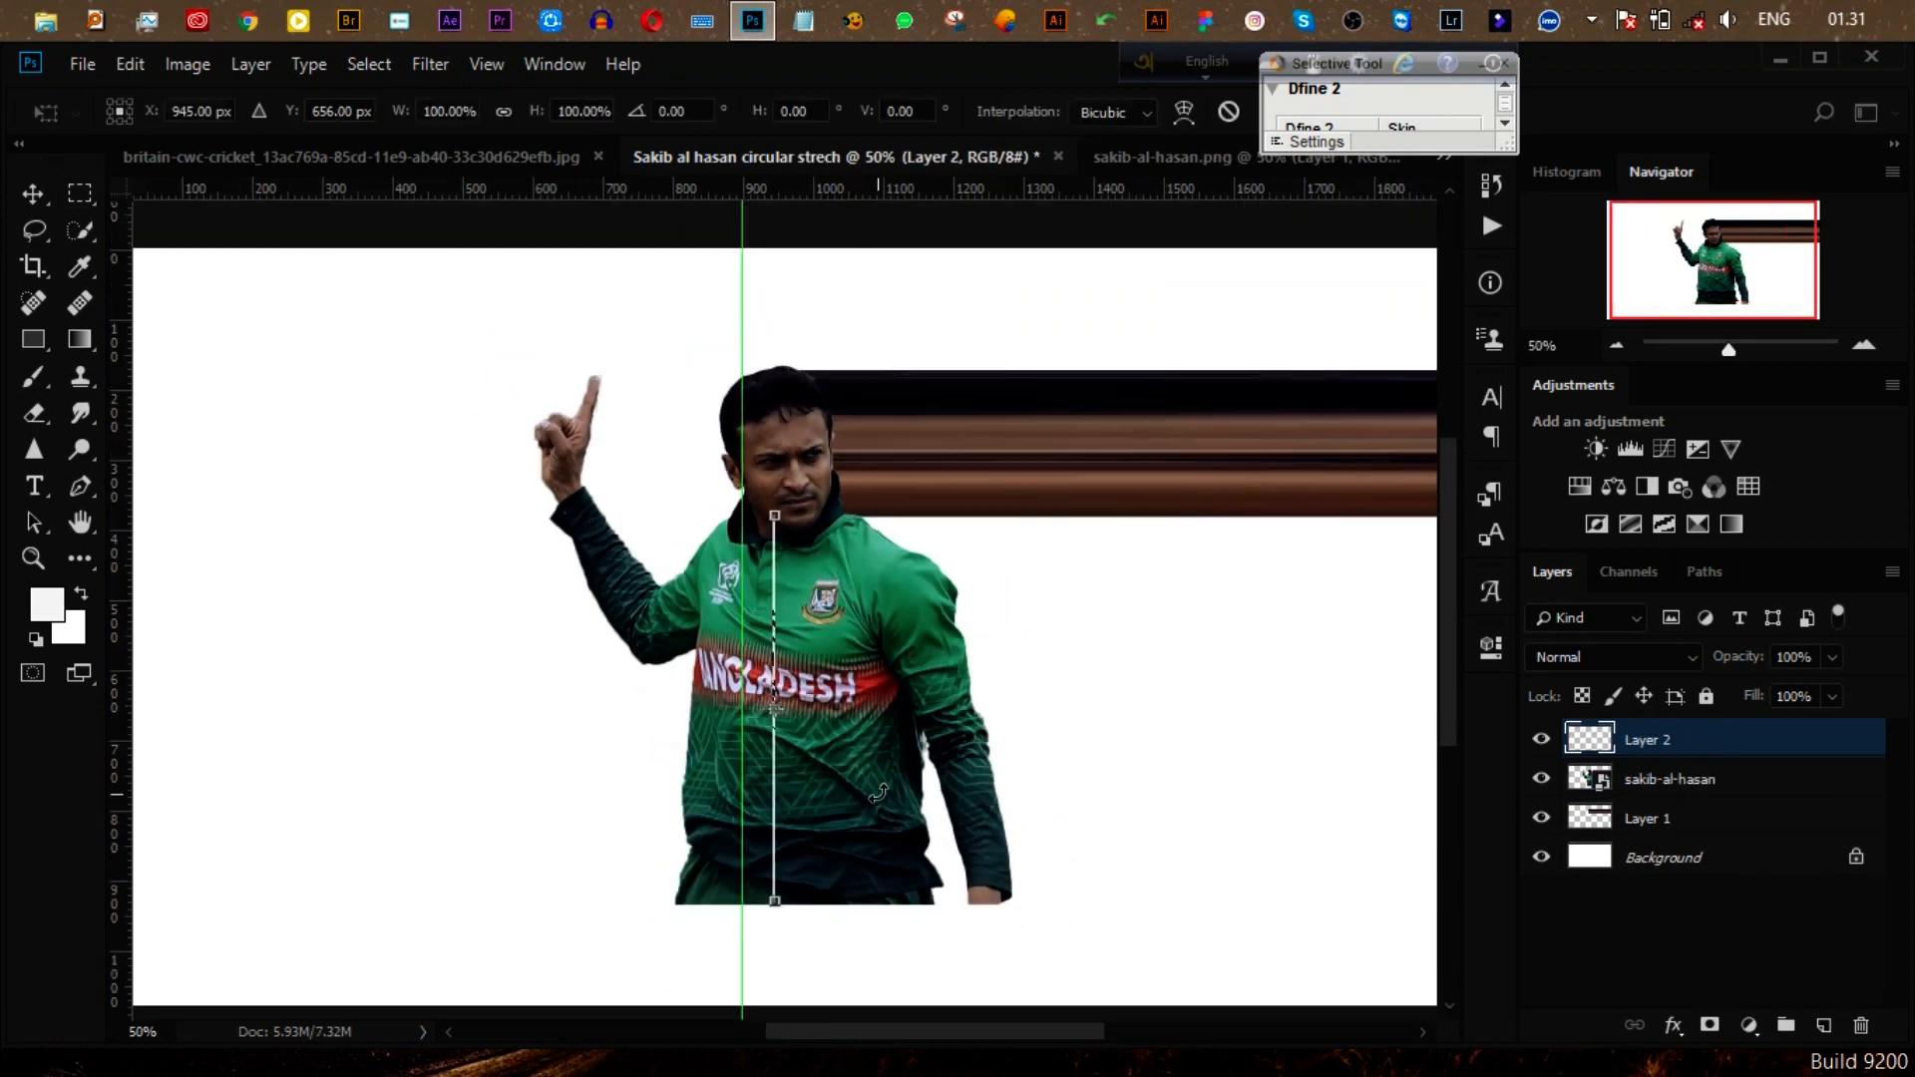
key(ctrl+minus)
drag(778, 676, 1326, 694)
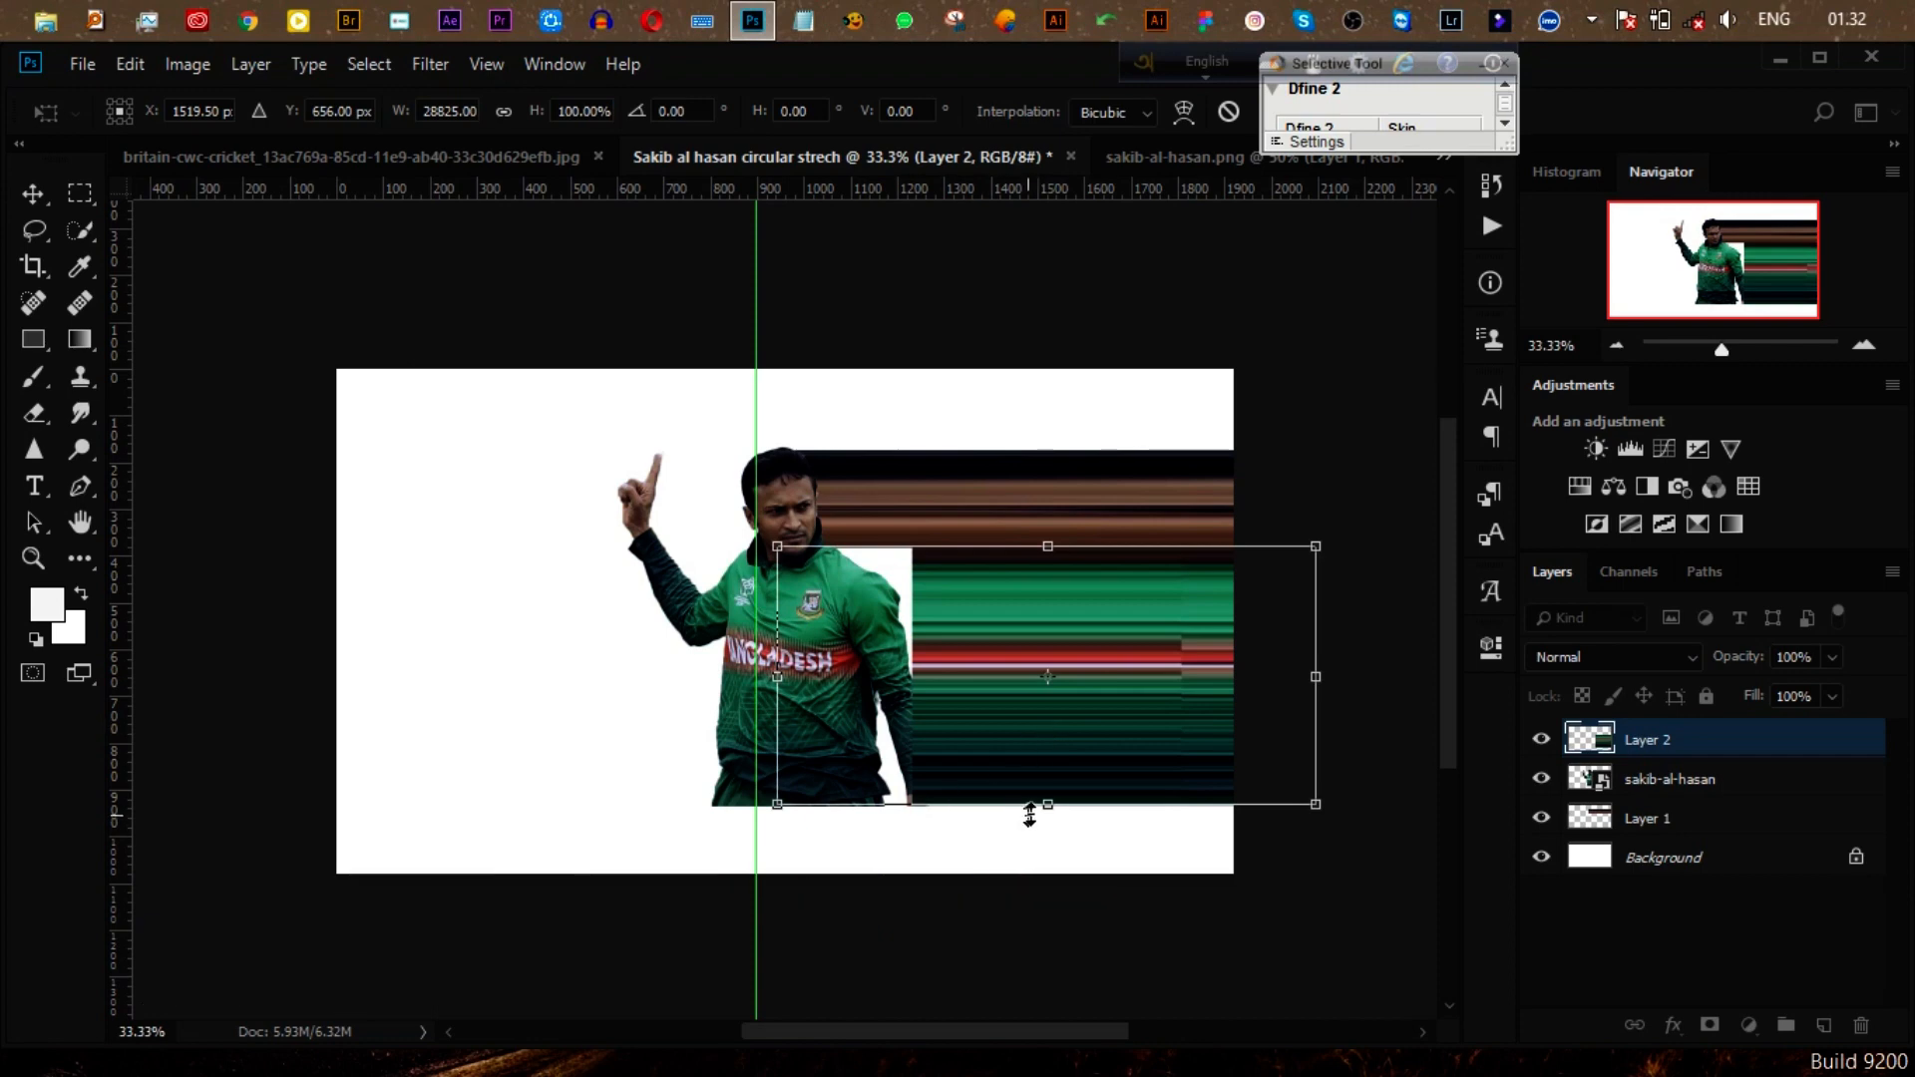
key(ctrl+z)
key(ctrl+shift+z)
key(Return)
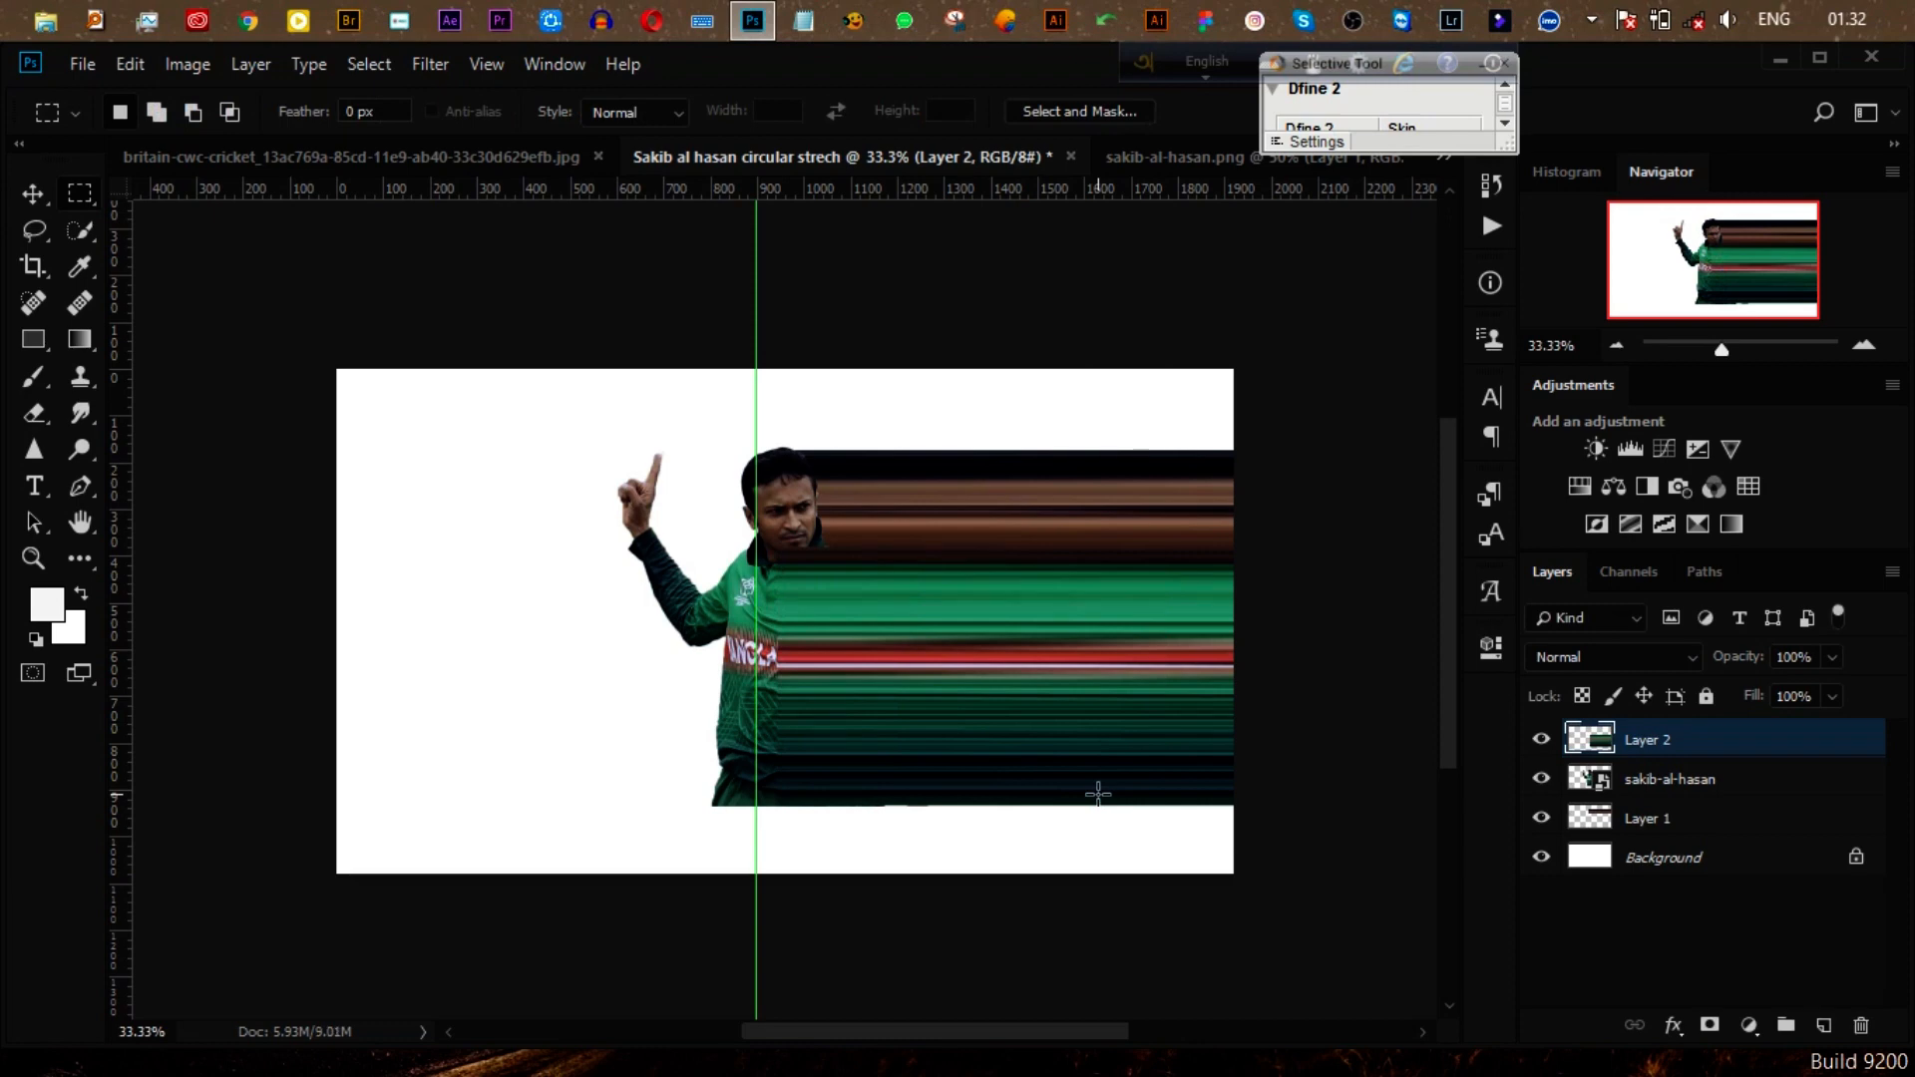
drag(1682, 753, 1526, 824)
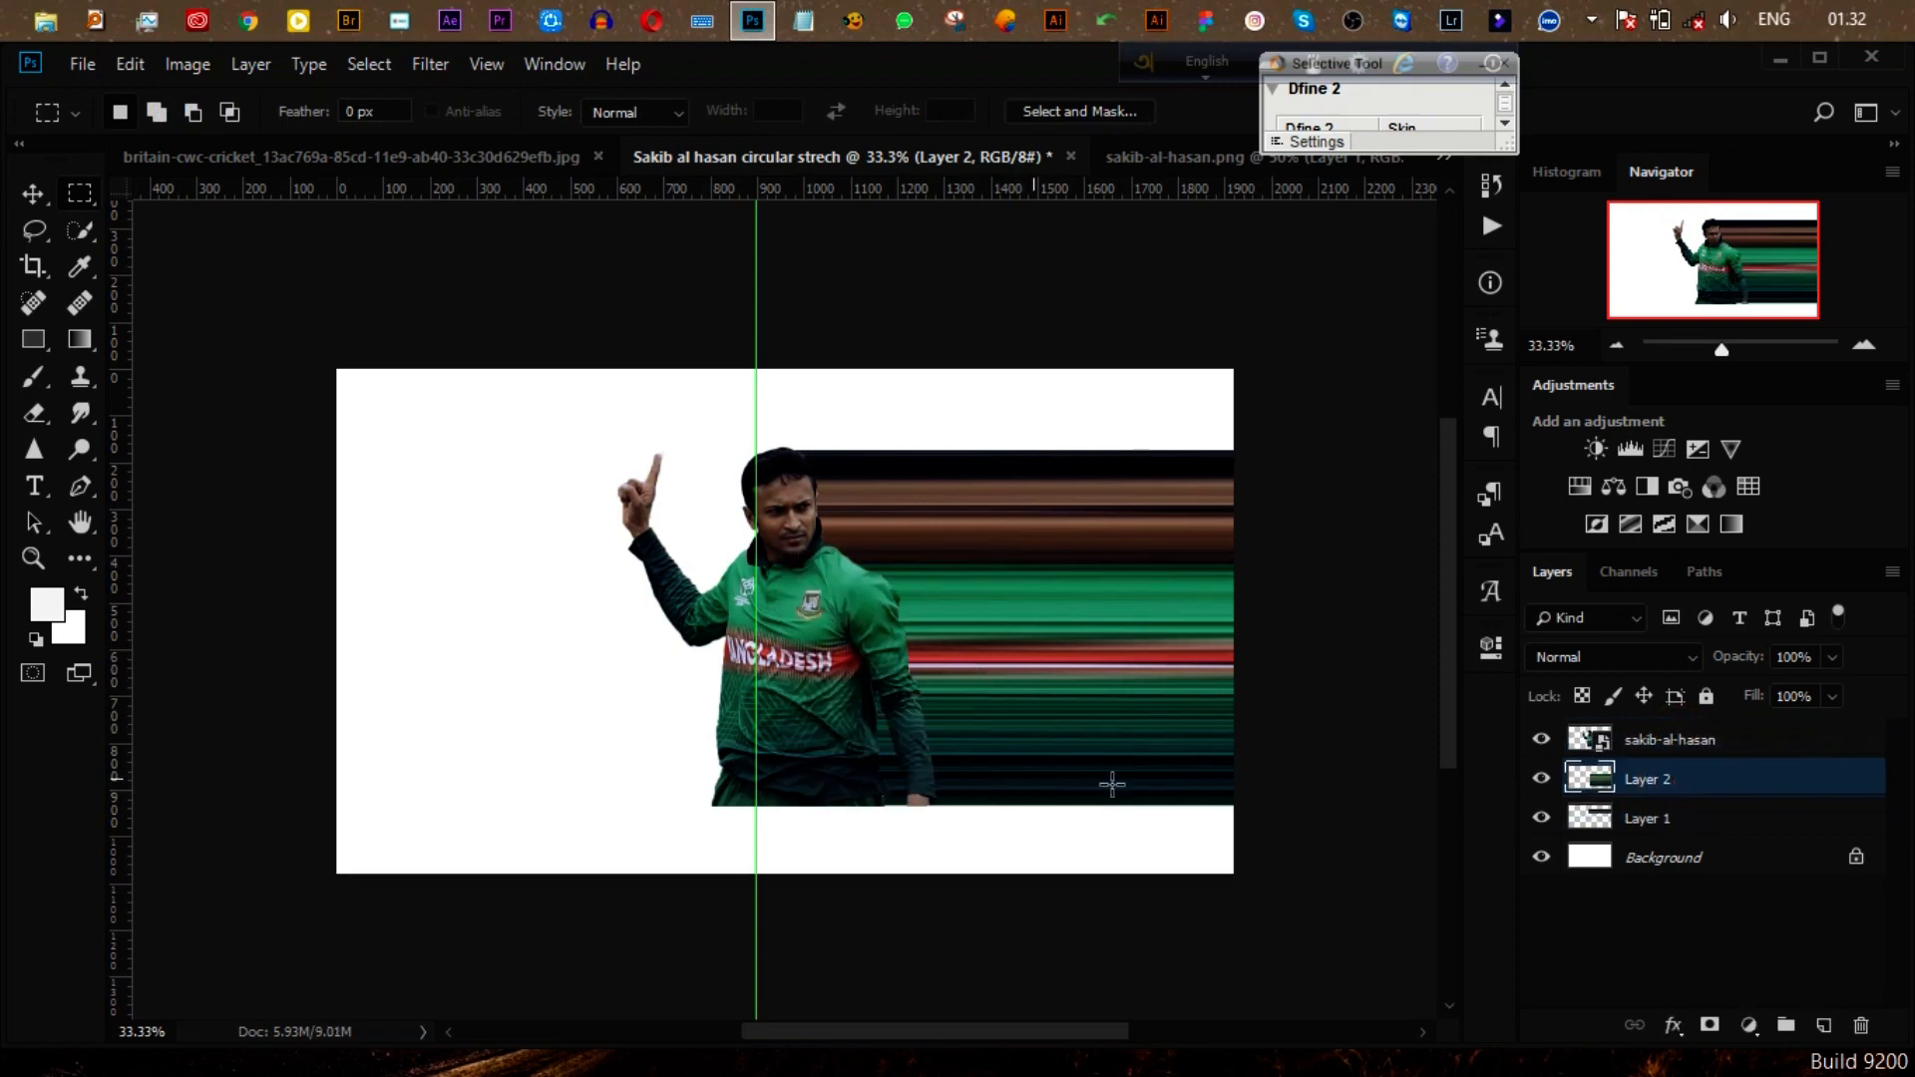
Step: Extend the body streak's lower edge slightly and merge the two streak layers, Layer 2 and Layer 1, into one
key(ctrl+t)
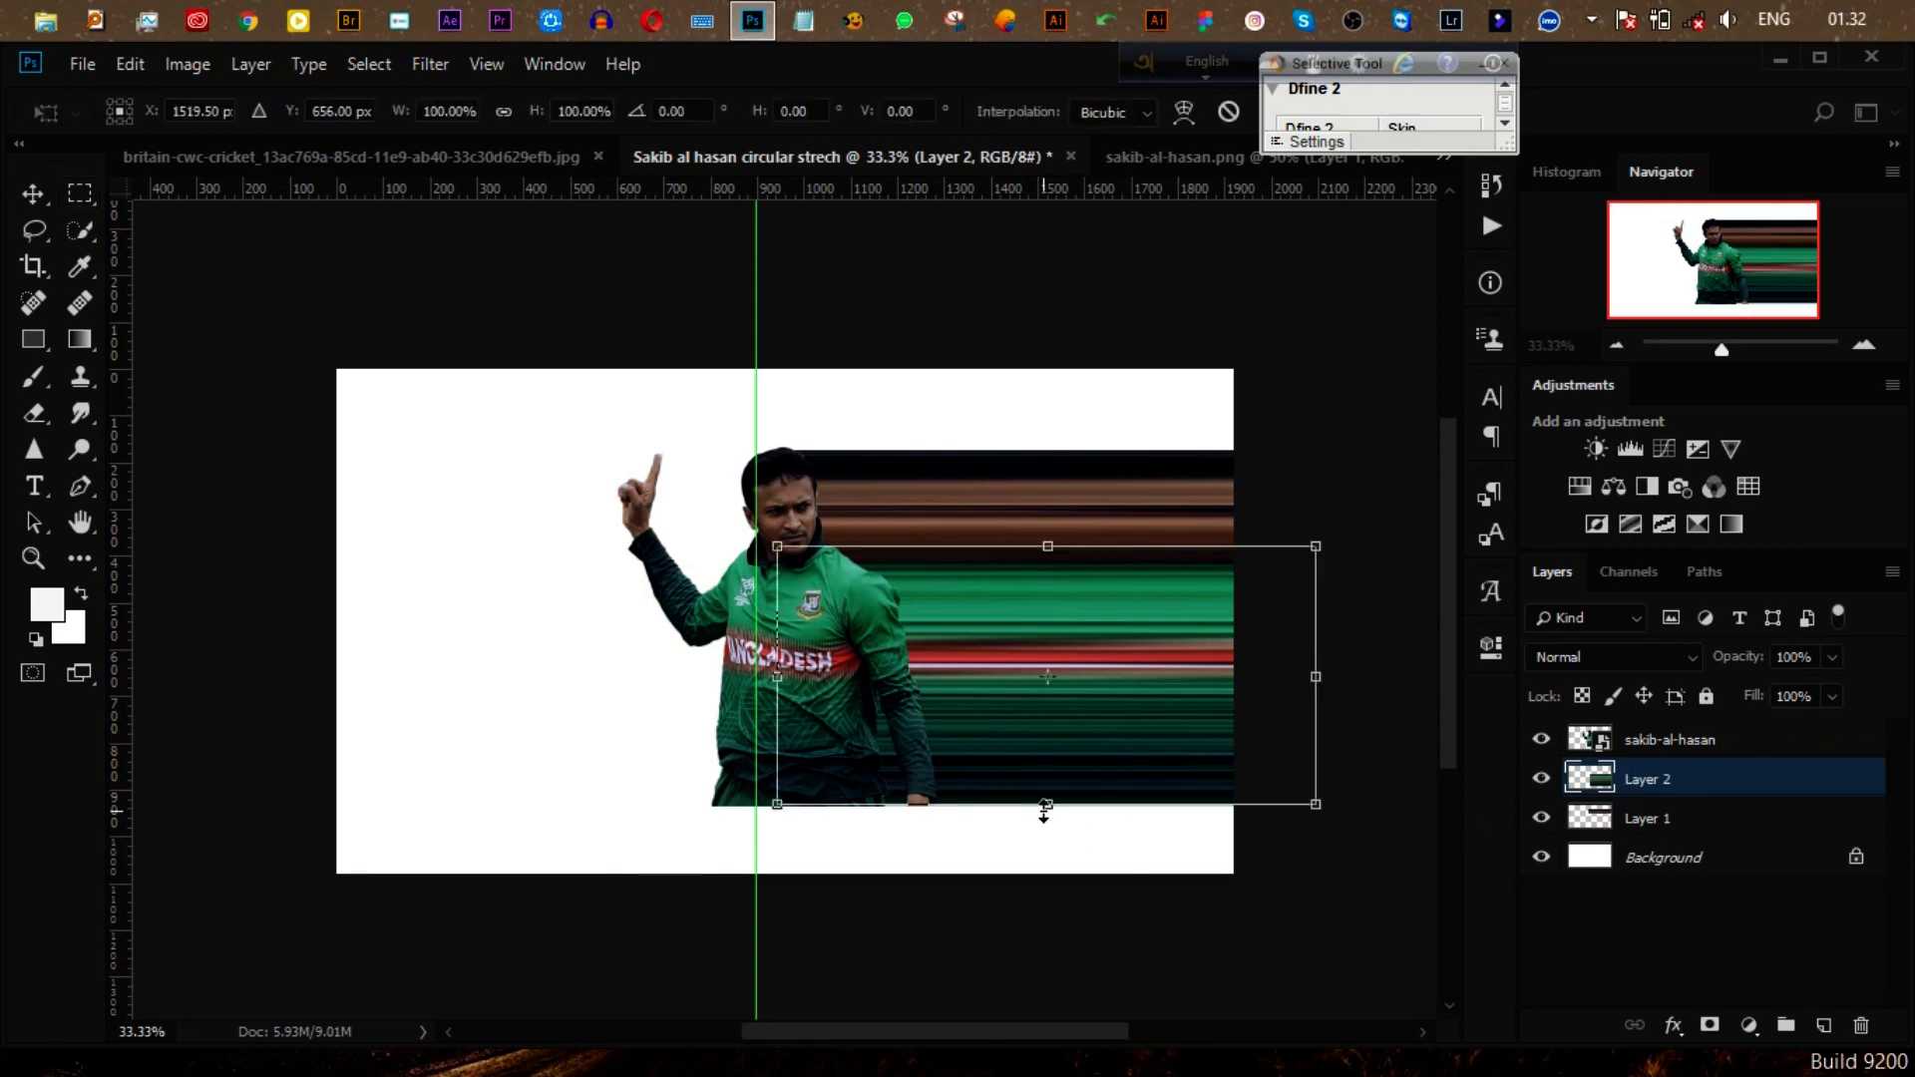
drag(1043, 804, 1051, 812)
key(Return)
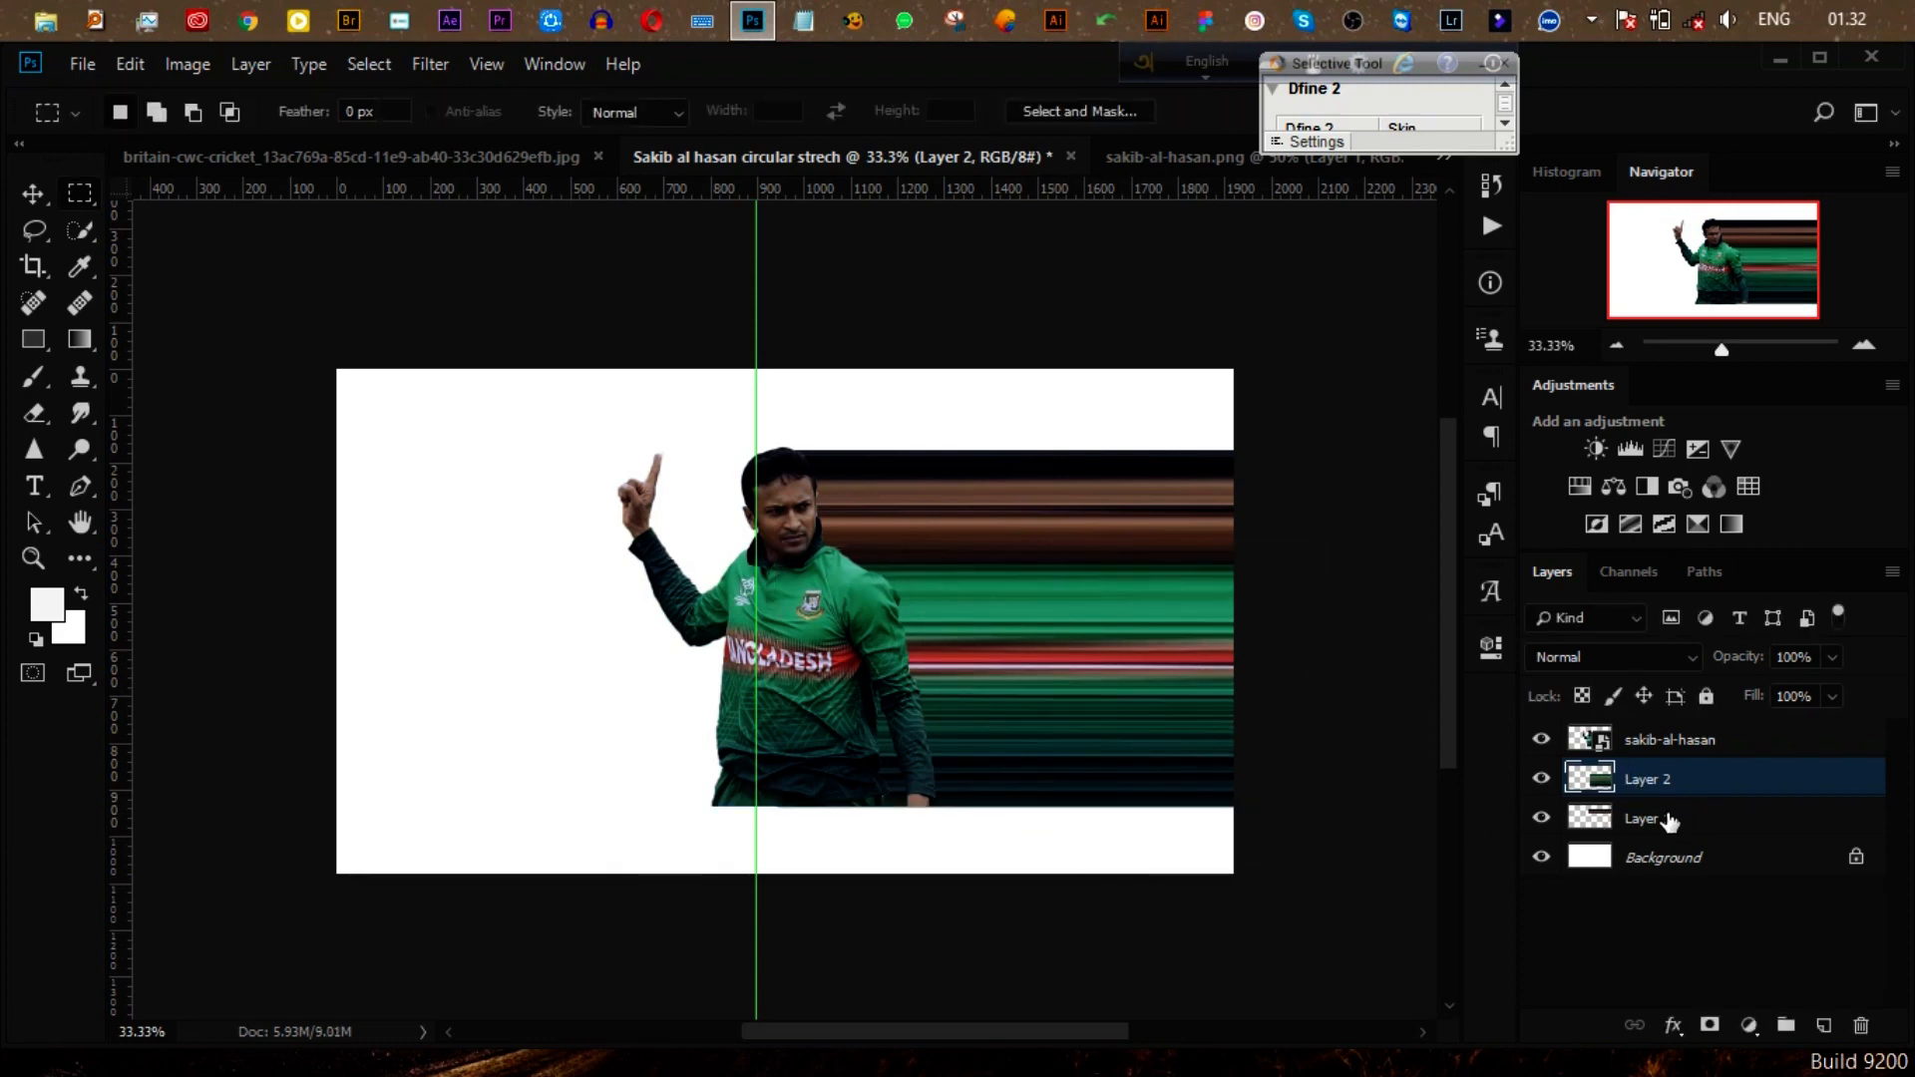
shift+click(1675, 818)
right_click(1676, 812)
click(1517, 808)
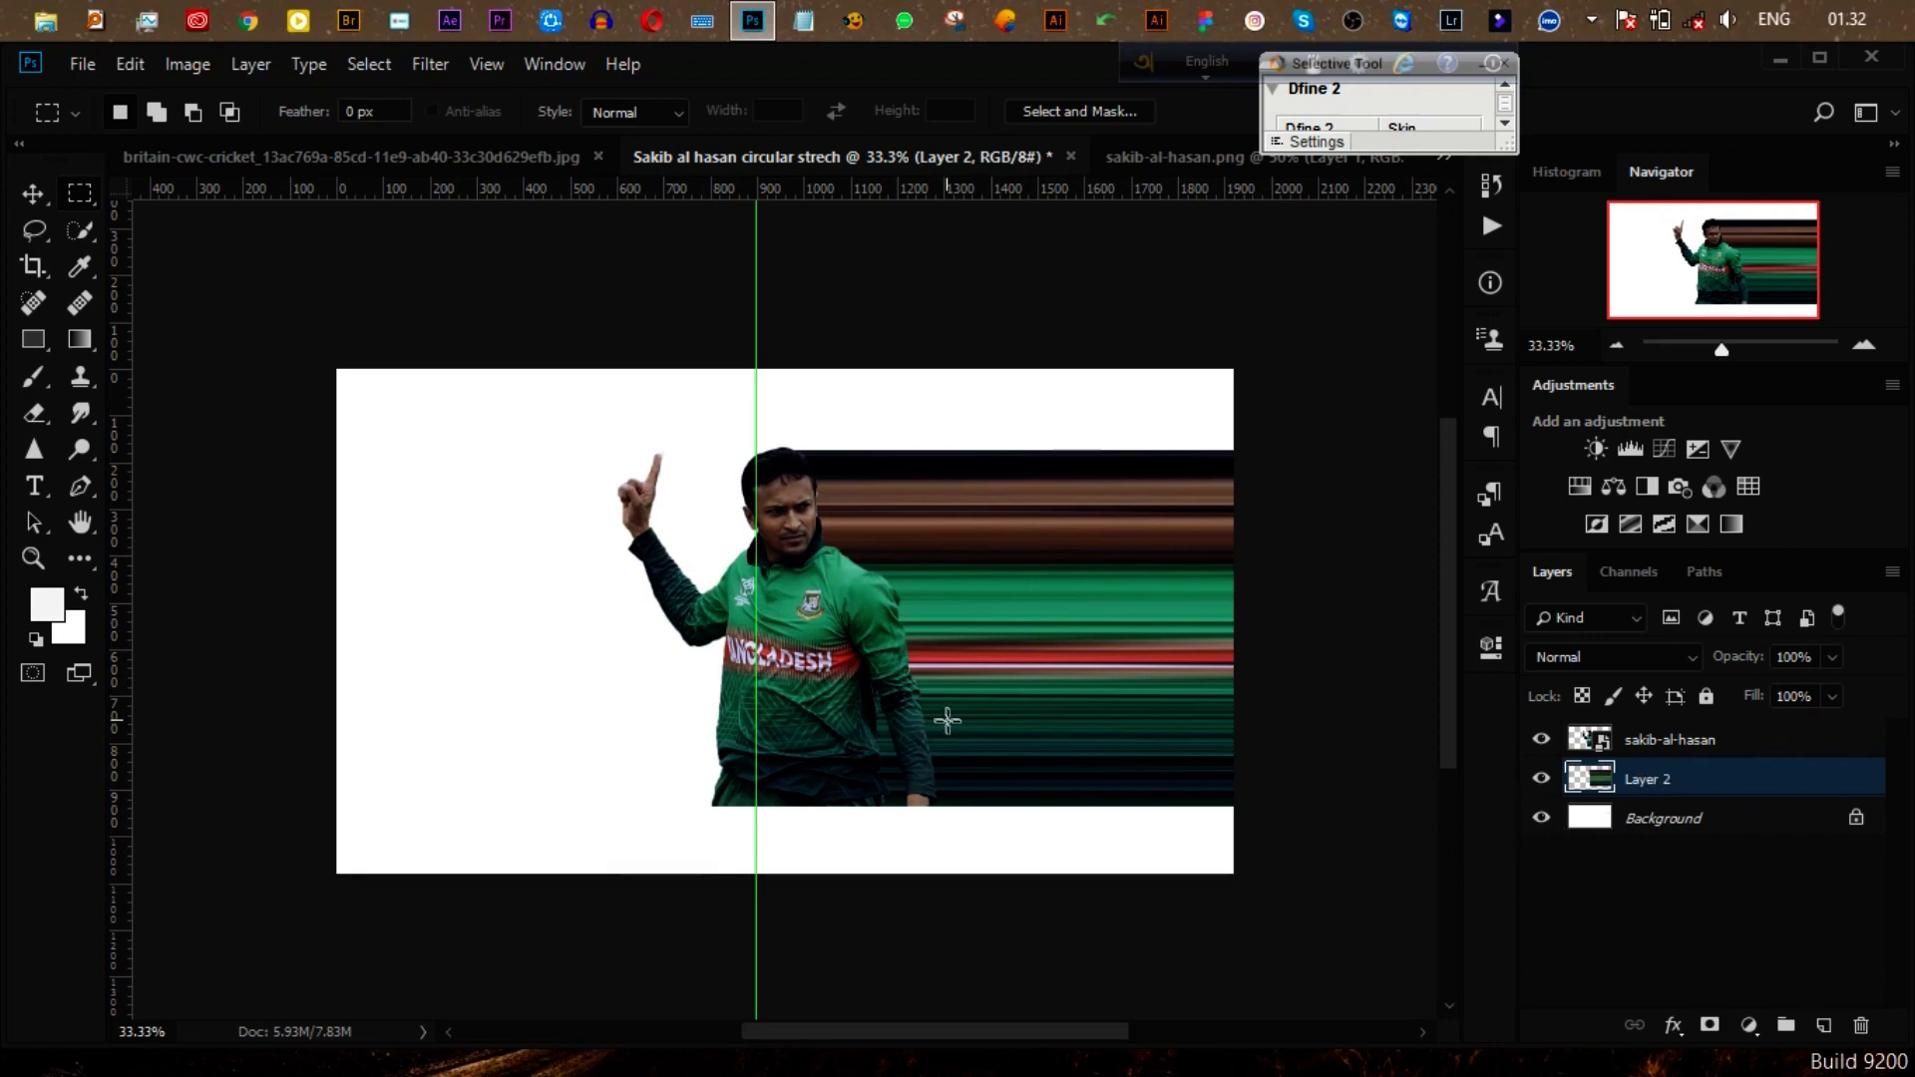
Step: Widen the merged streak layer to about 248% with Free Transform, extending it far beyond the canvas's right edge
click(1695, 748)
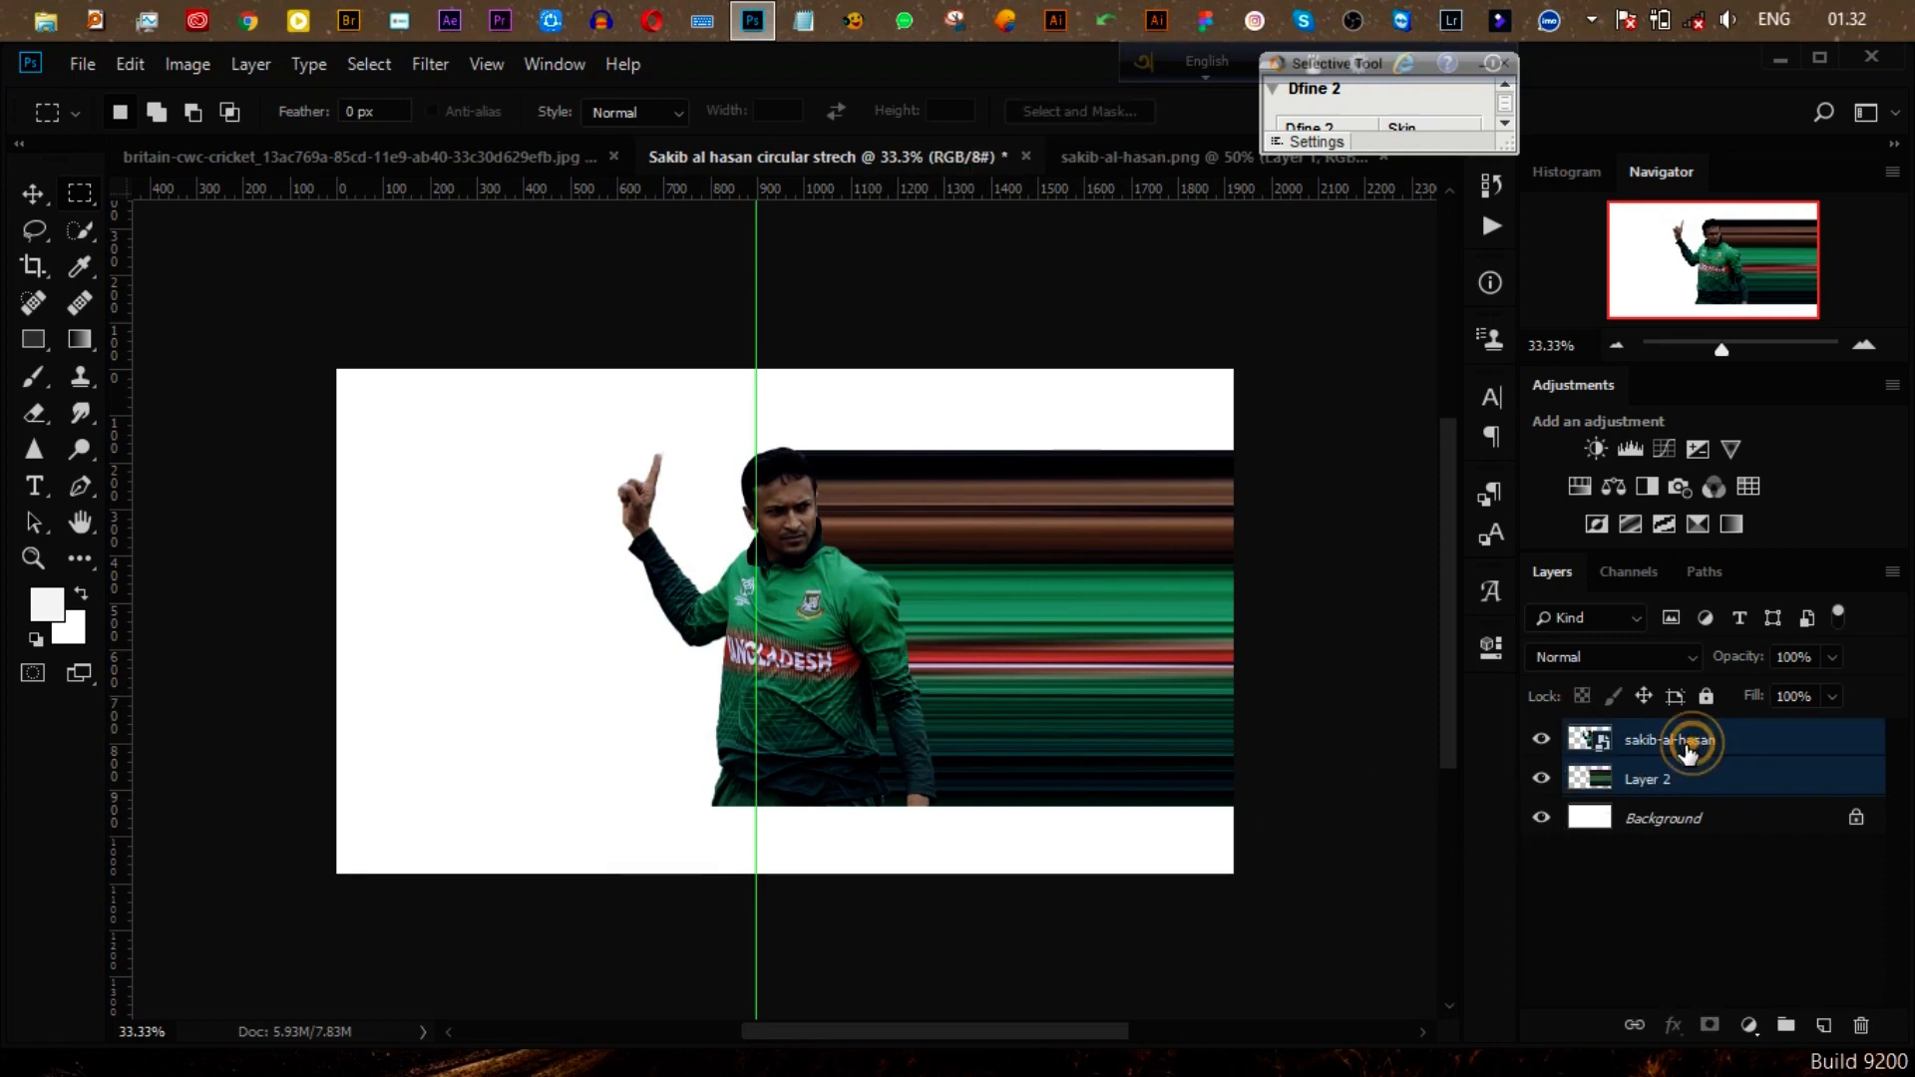
click(1657, 788)
key(ctrl+t)
key(ctrl+minus)
key(ctrl+minus)
key(ctrl+minus)
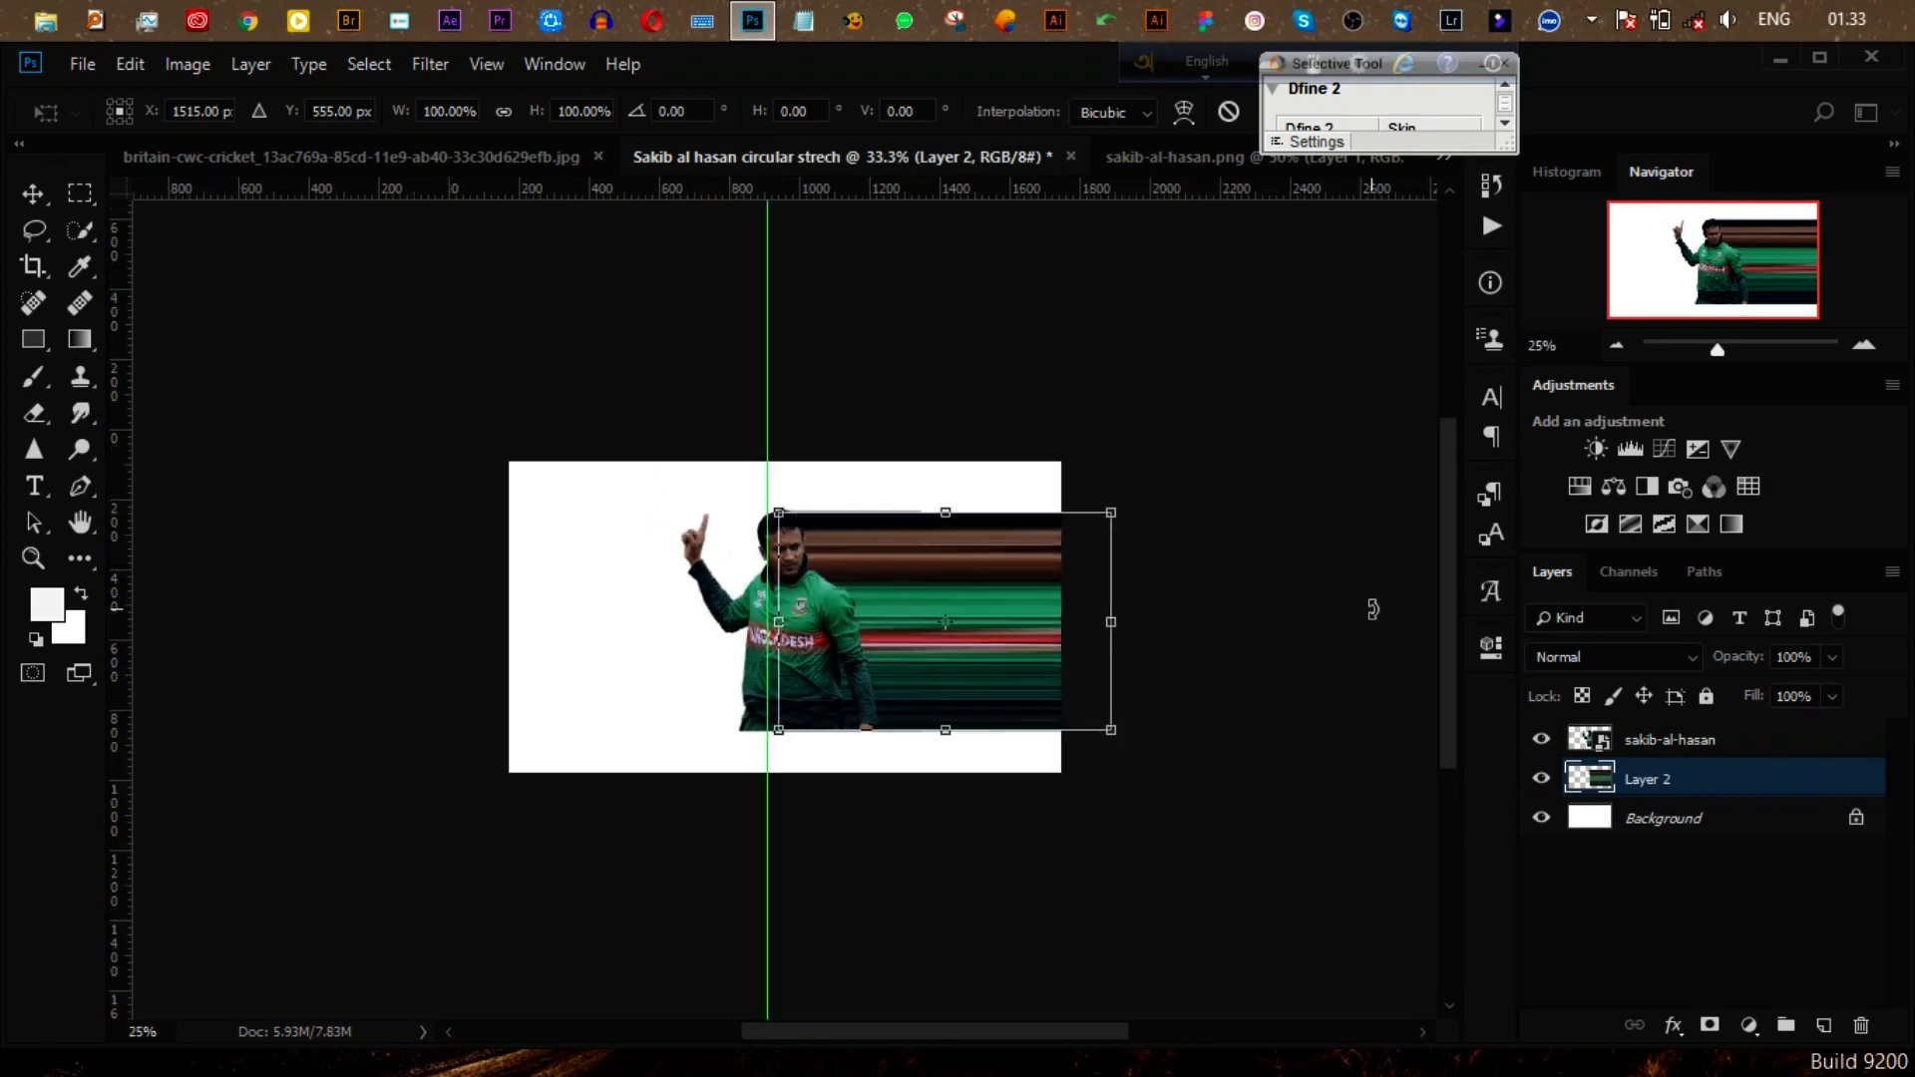
drag(985, 621, 1287, 618)
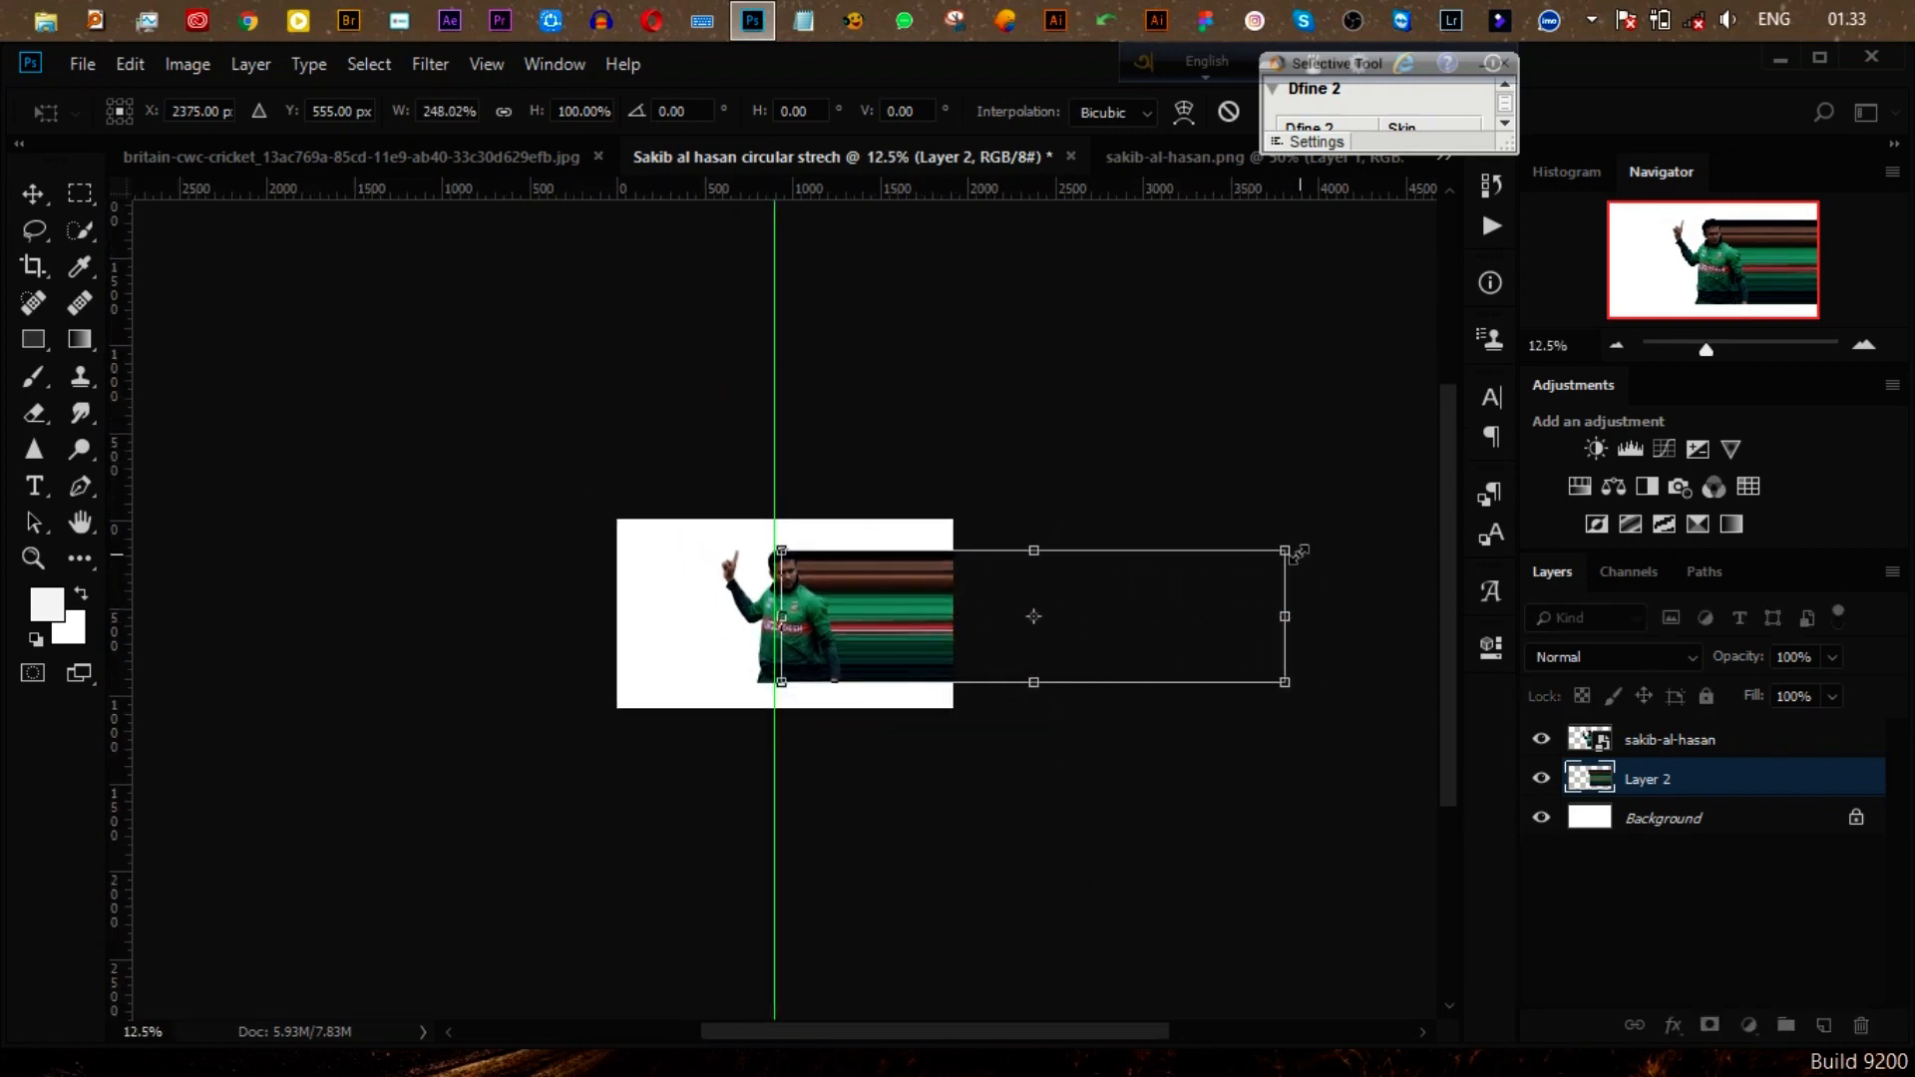
Step: Warp the streak layer by pulling its two right-hand corners far up and left so it curls back above the subject
click(1184, 112)
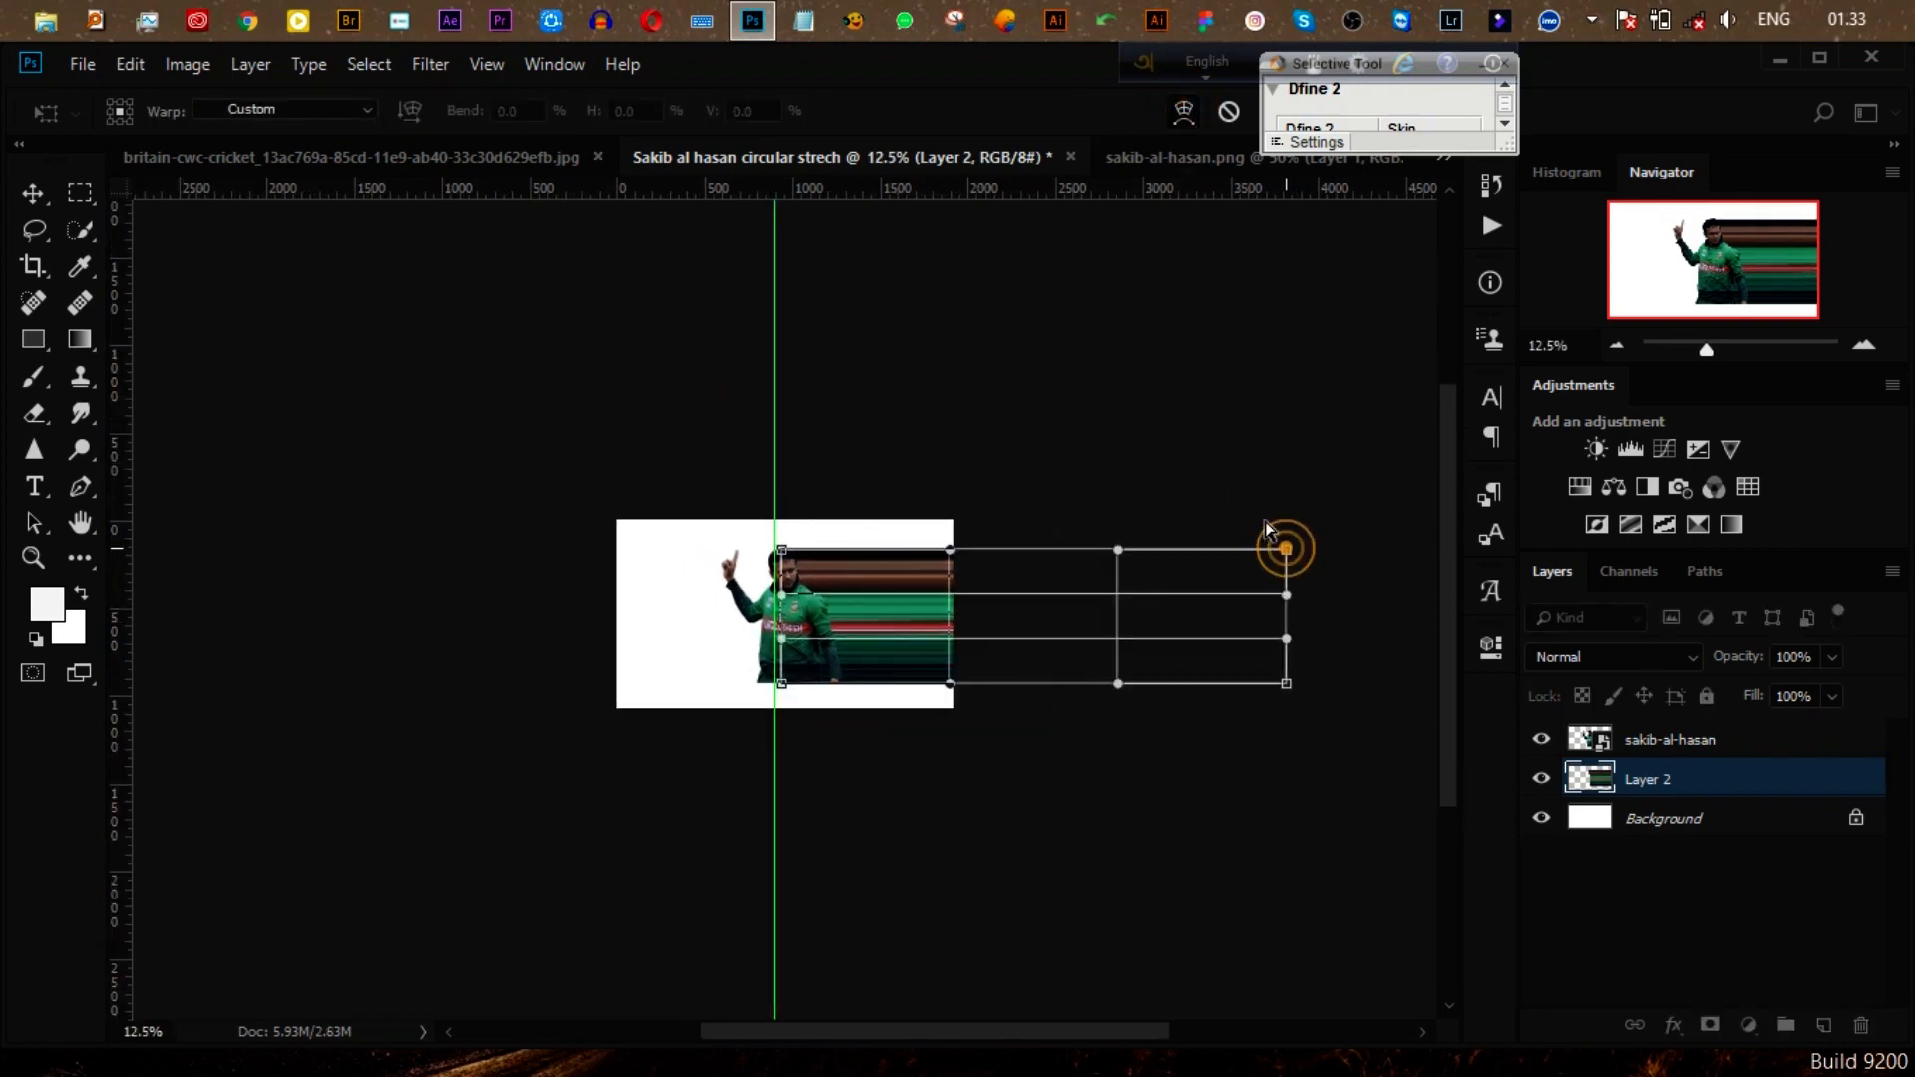
drag(1284, 550, 538, 204)
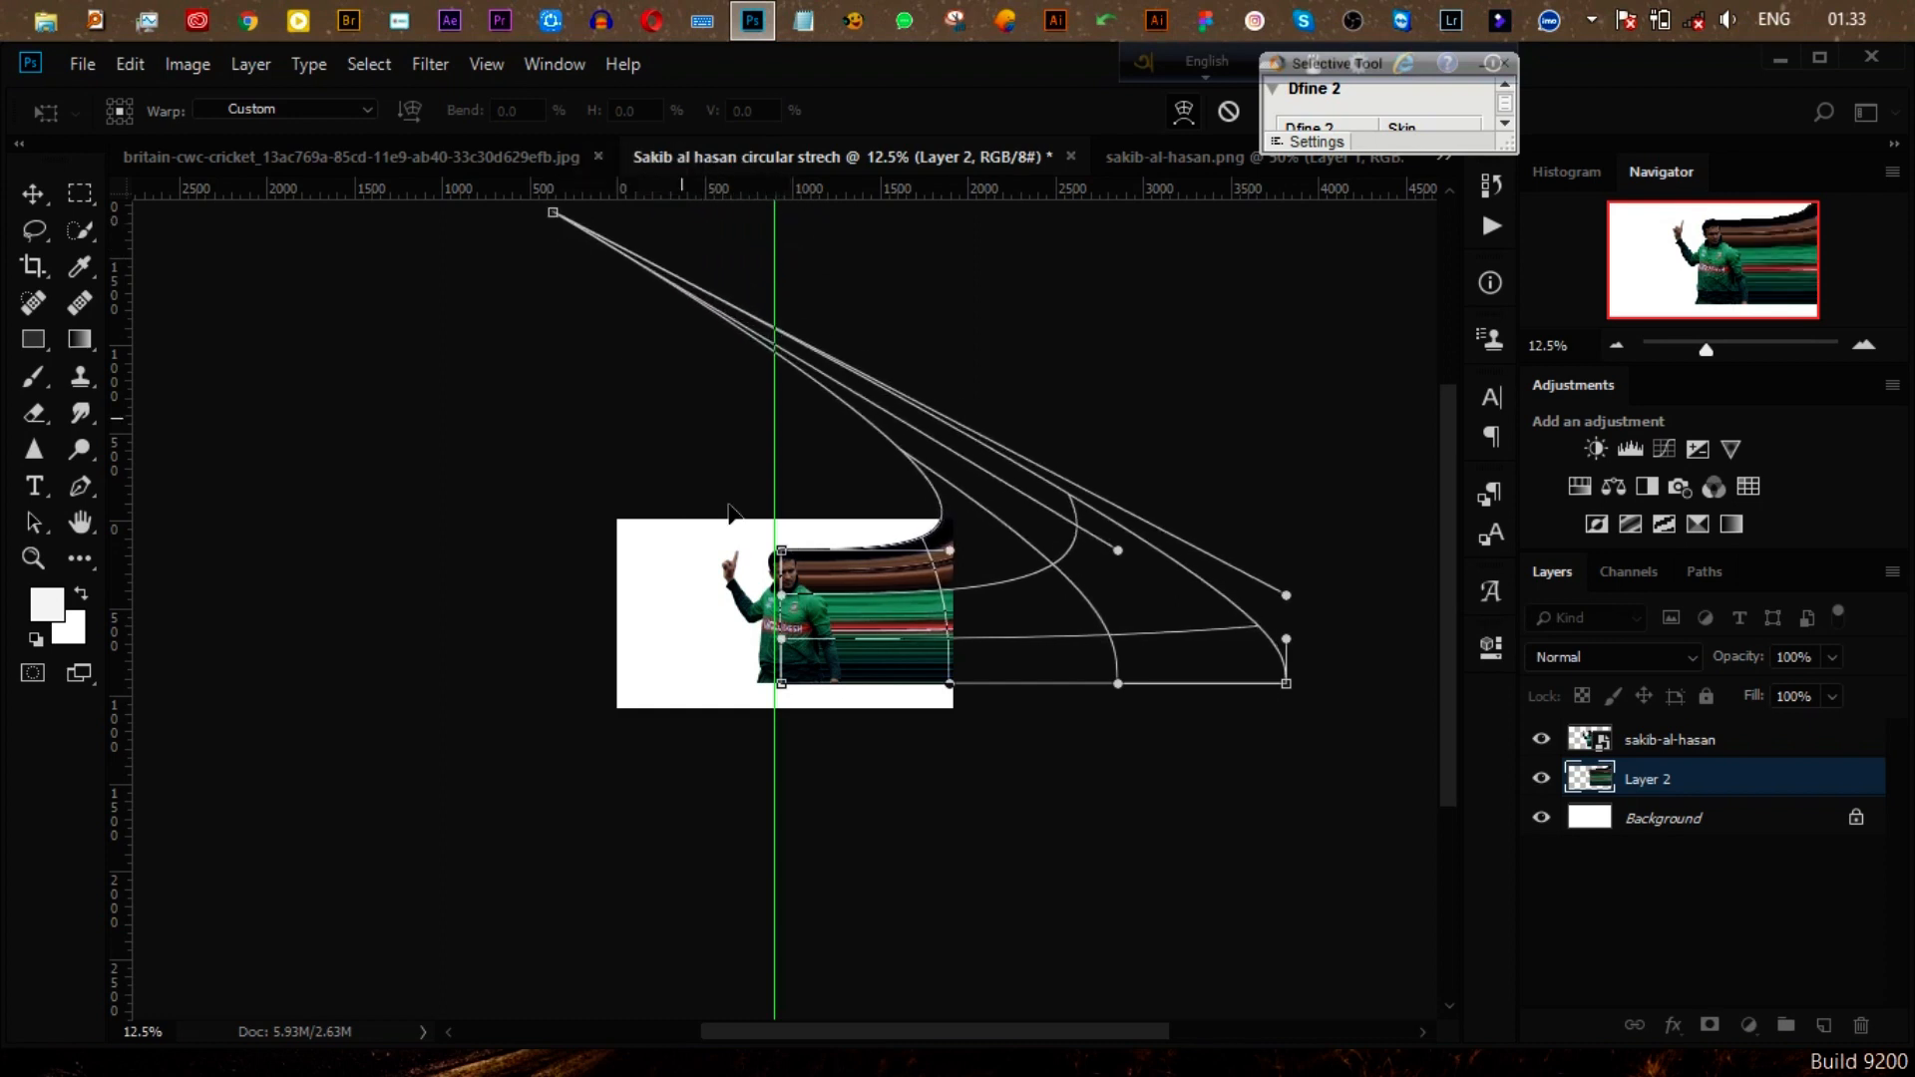
drag(1286, 688, 363, 272)
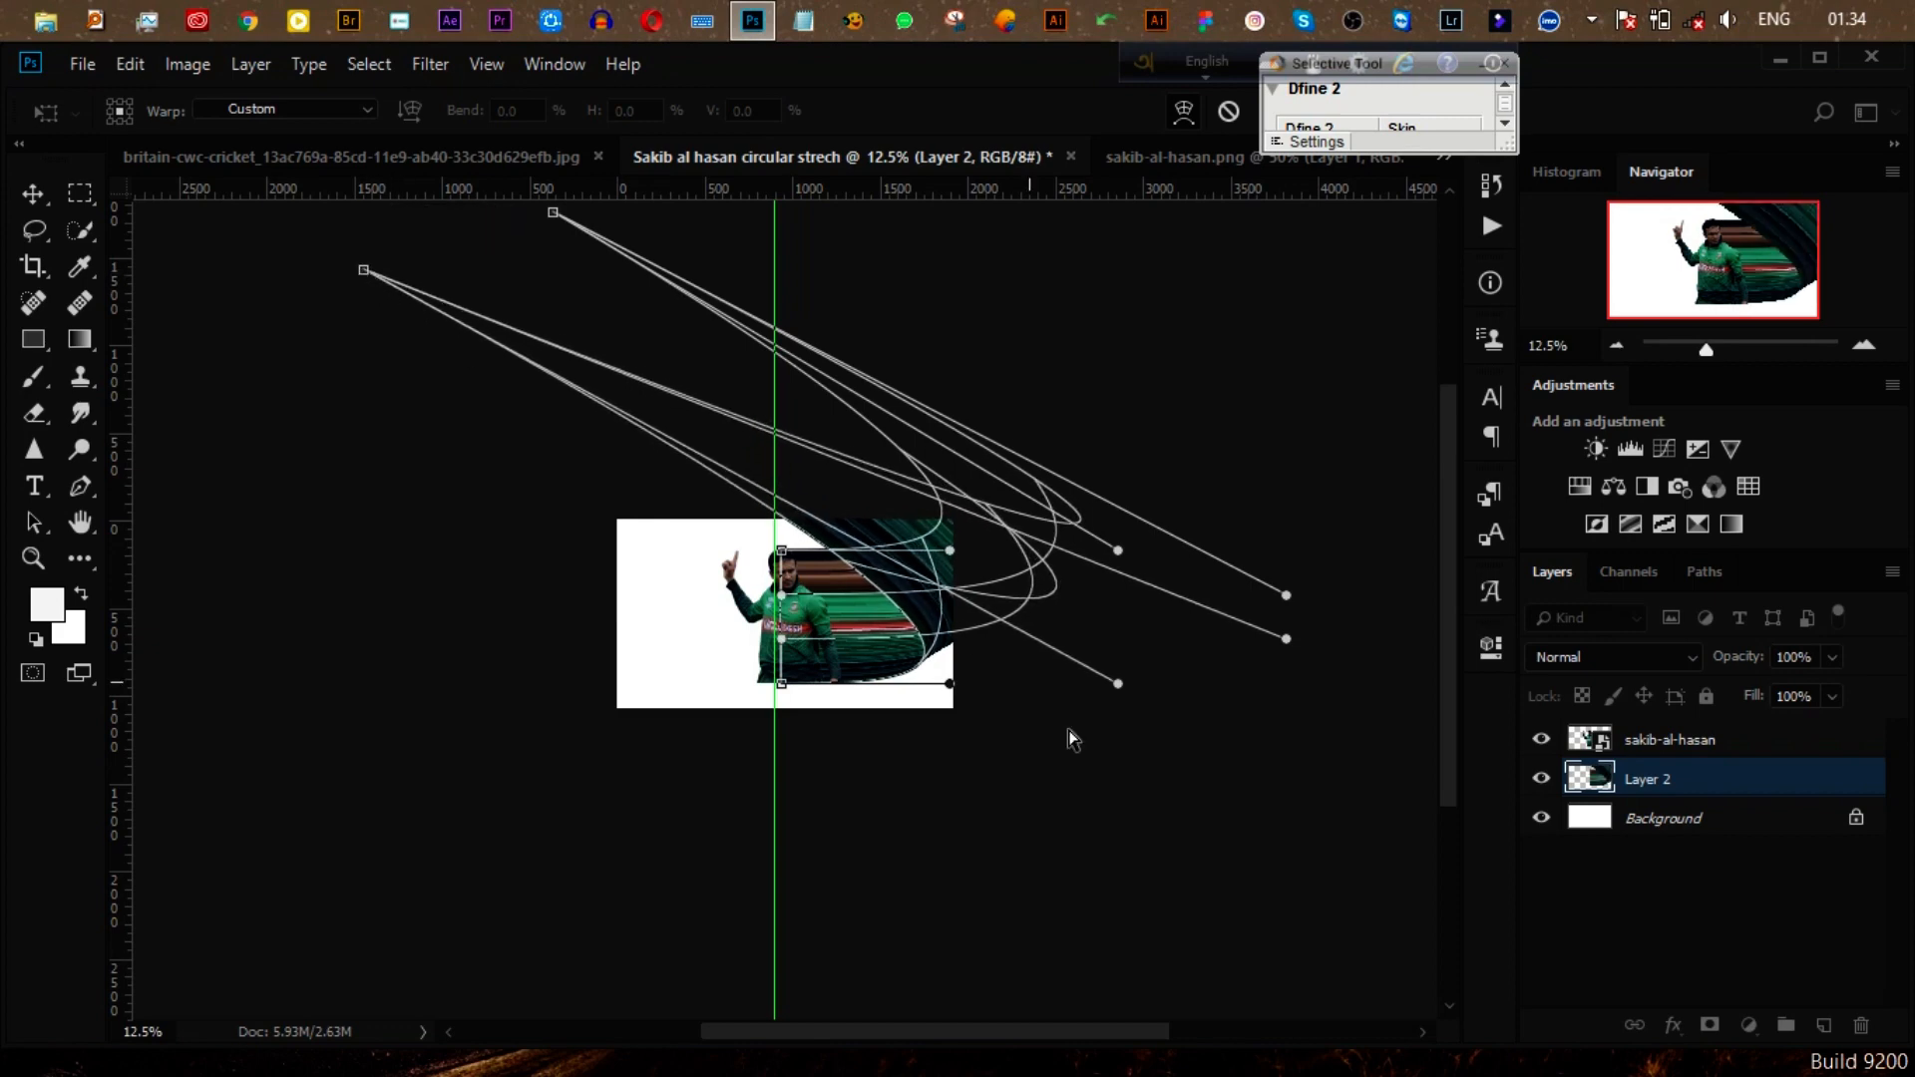
key(ctrl+plus)
key(ctrl+plus)
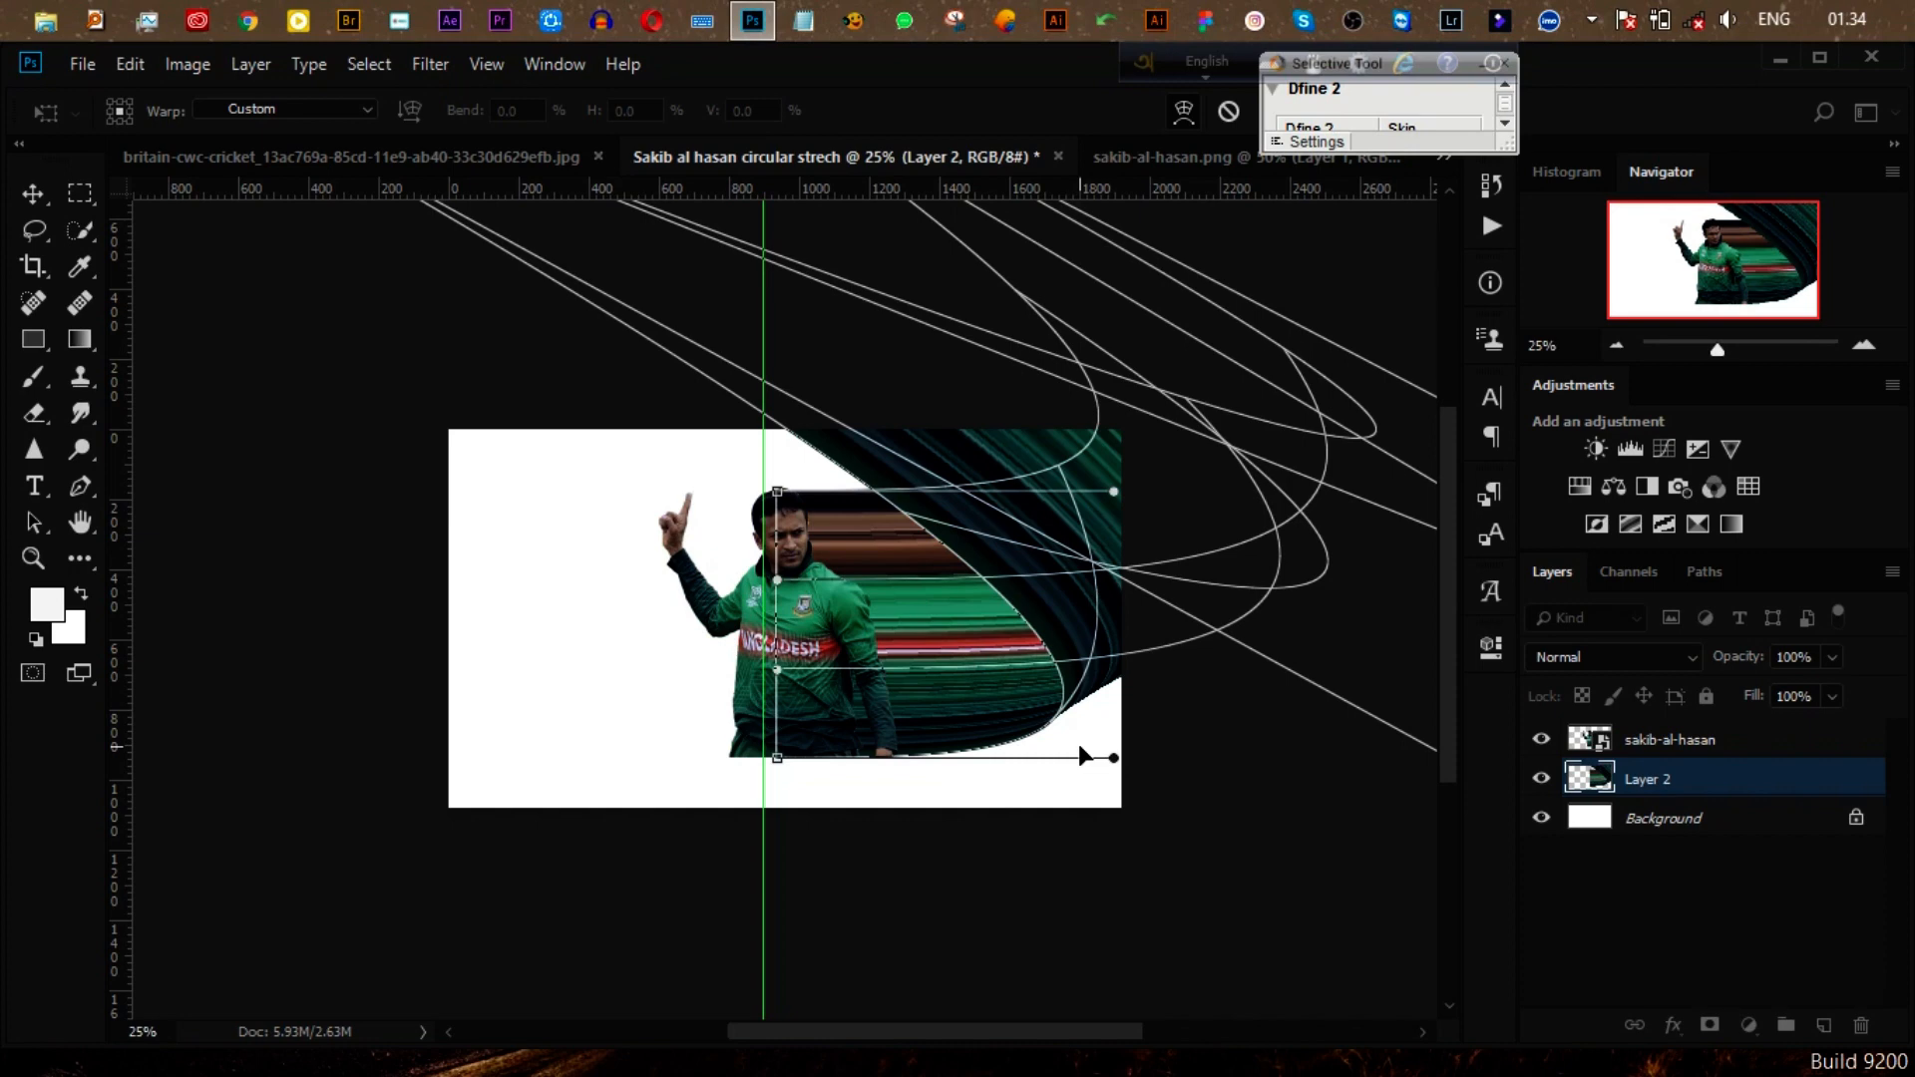
key(Return)
key(m)
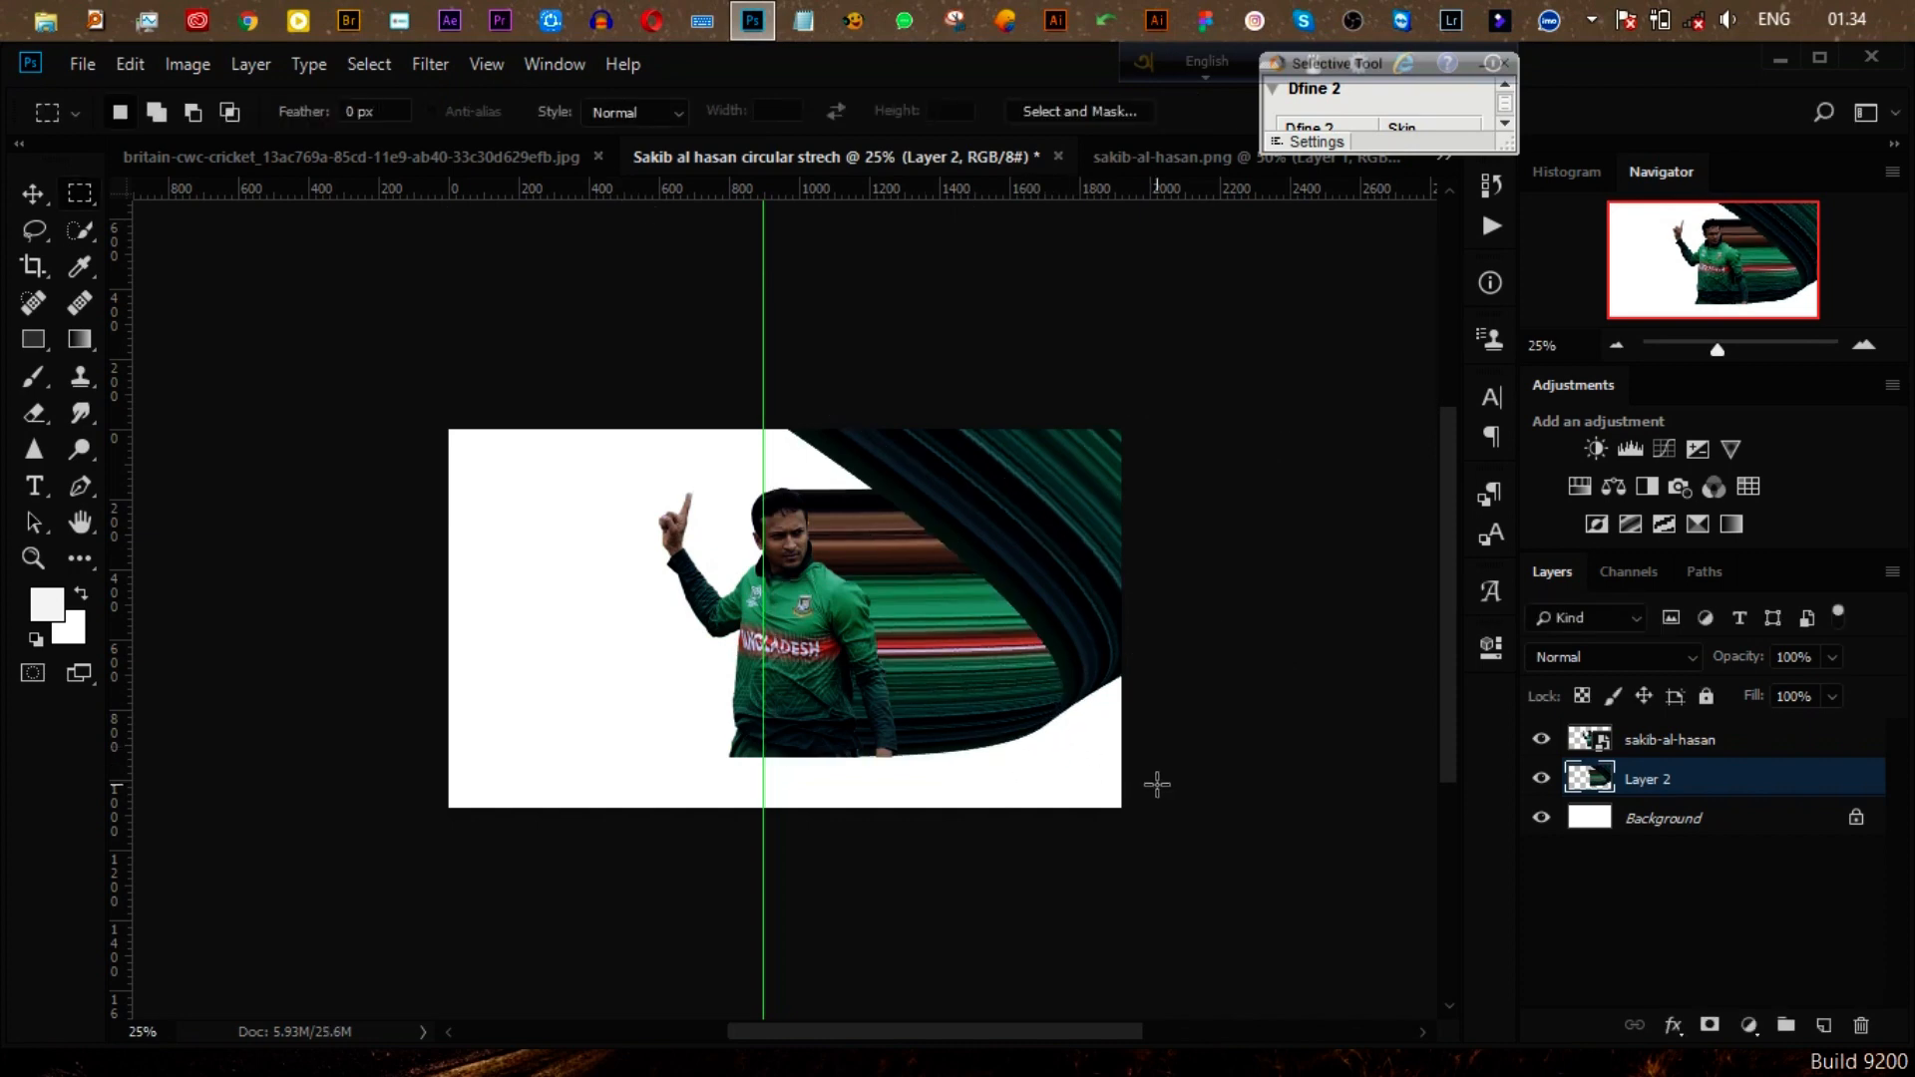
Step: Unlock the Background layer and add a Color Overlay effect to it
click(1604, 820)
click(1748, 1026)
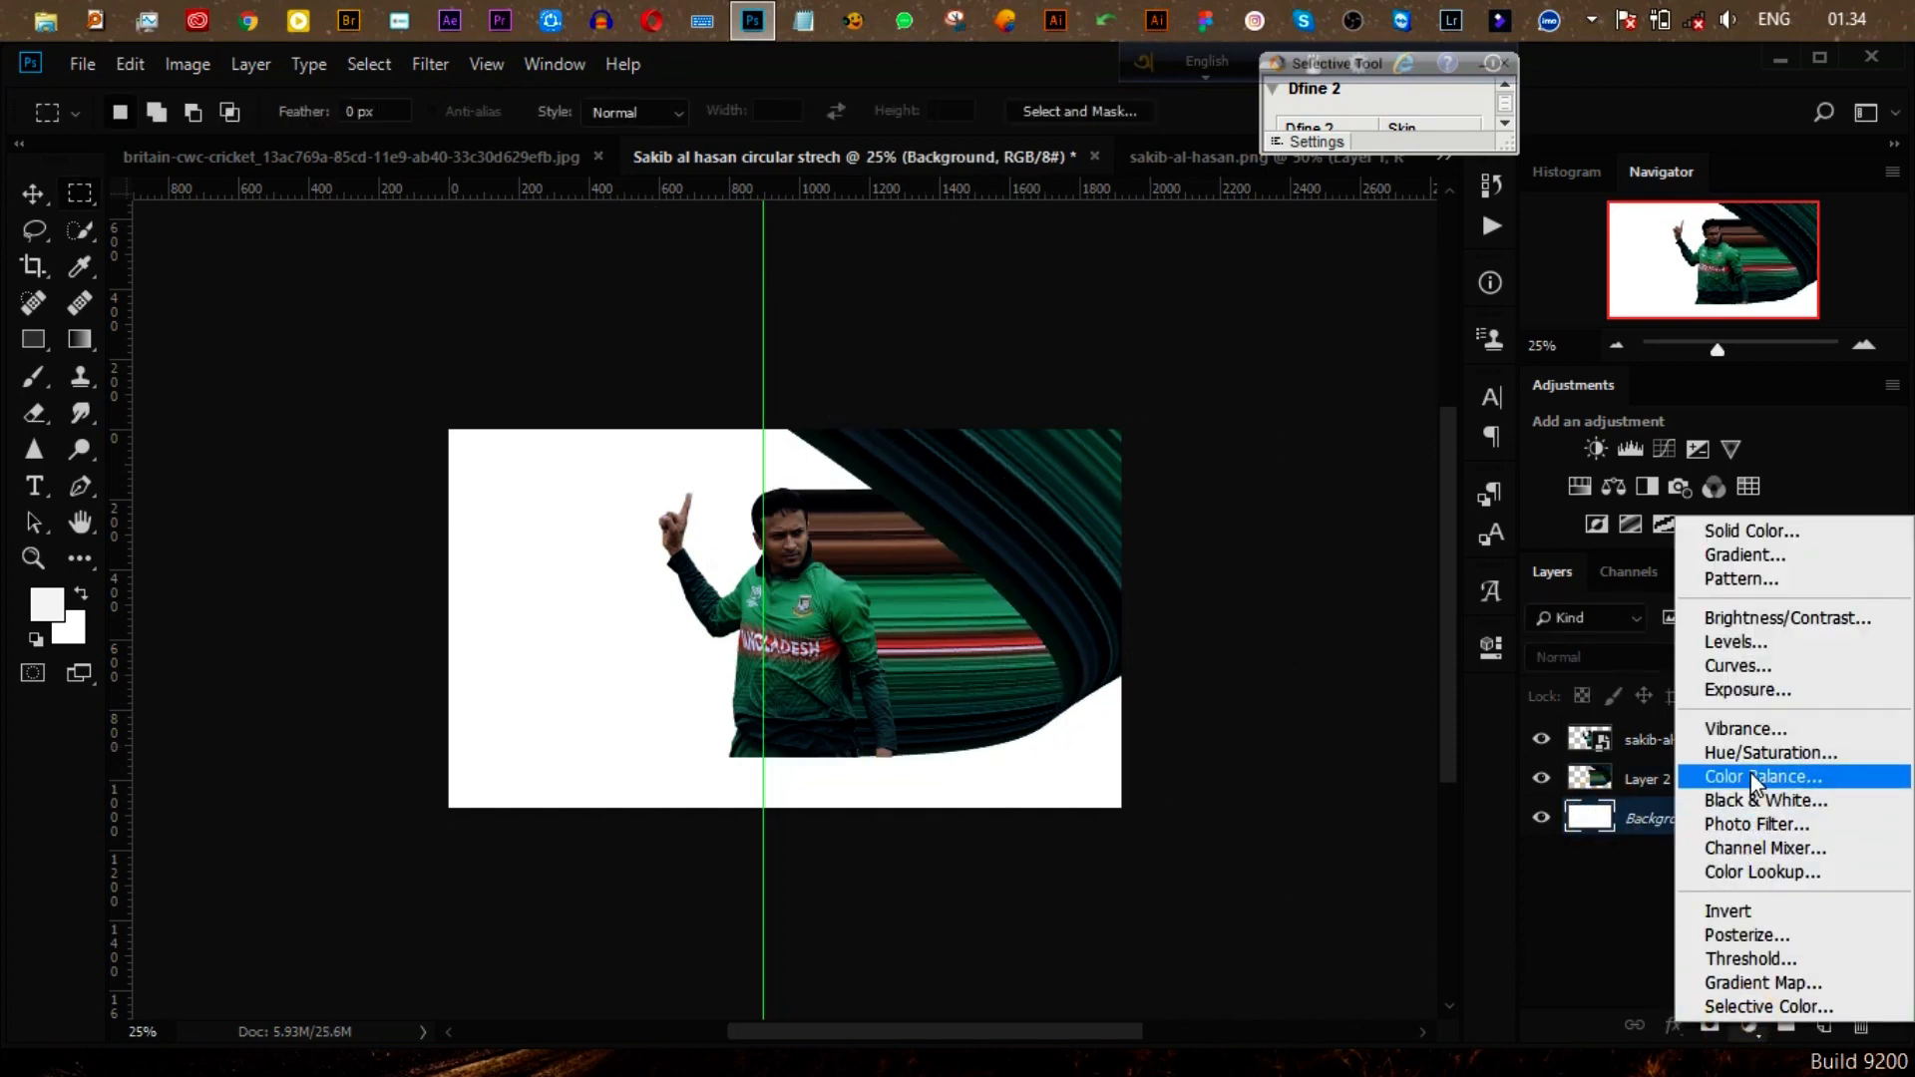
click(1657, 949)
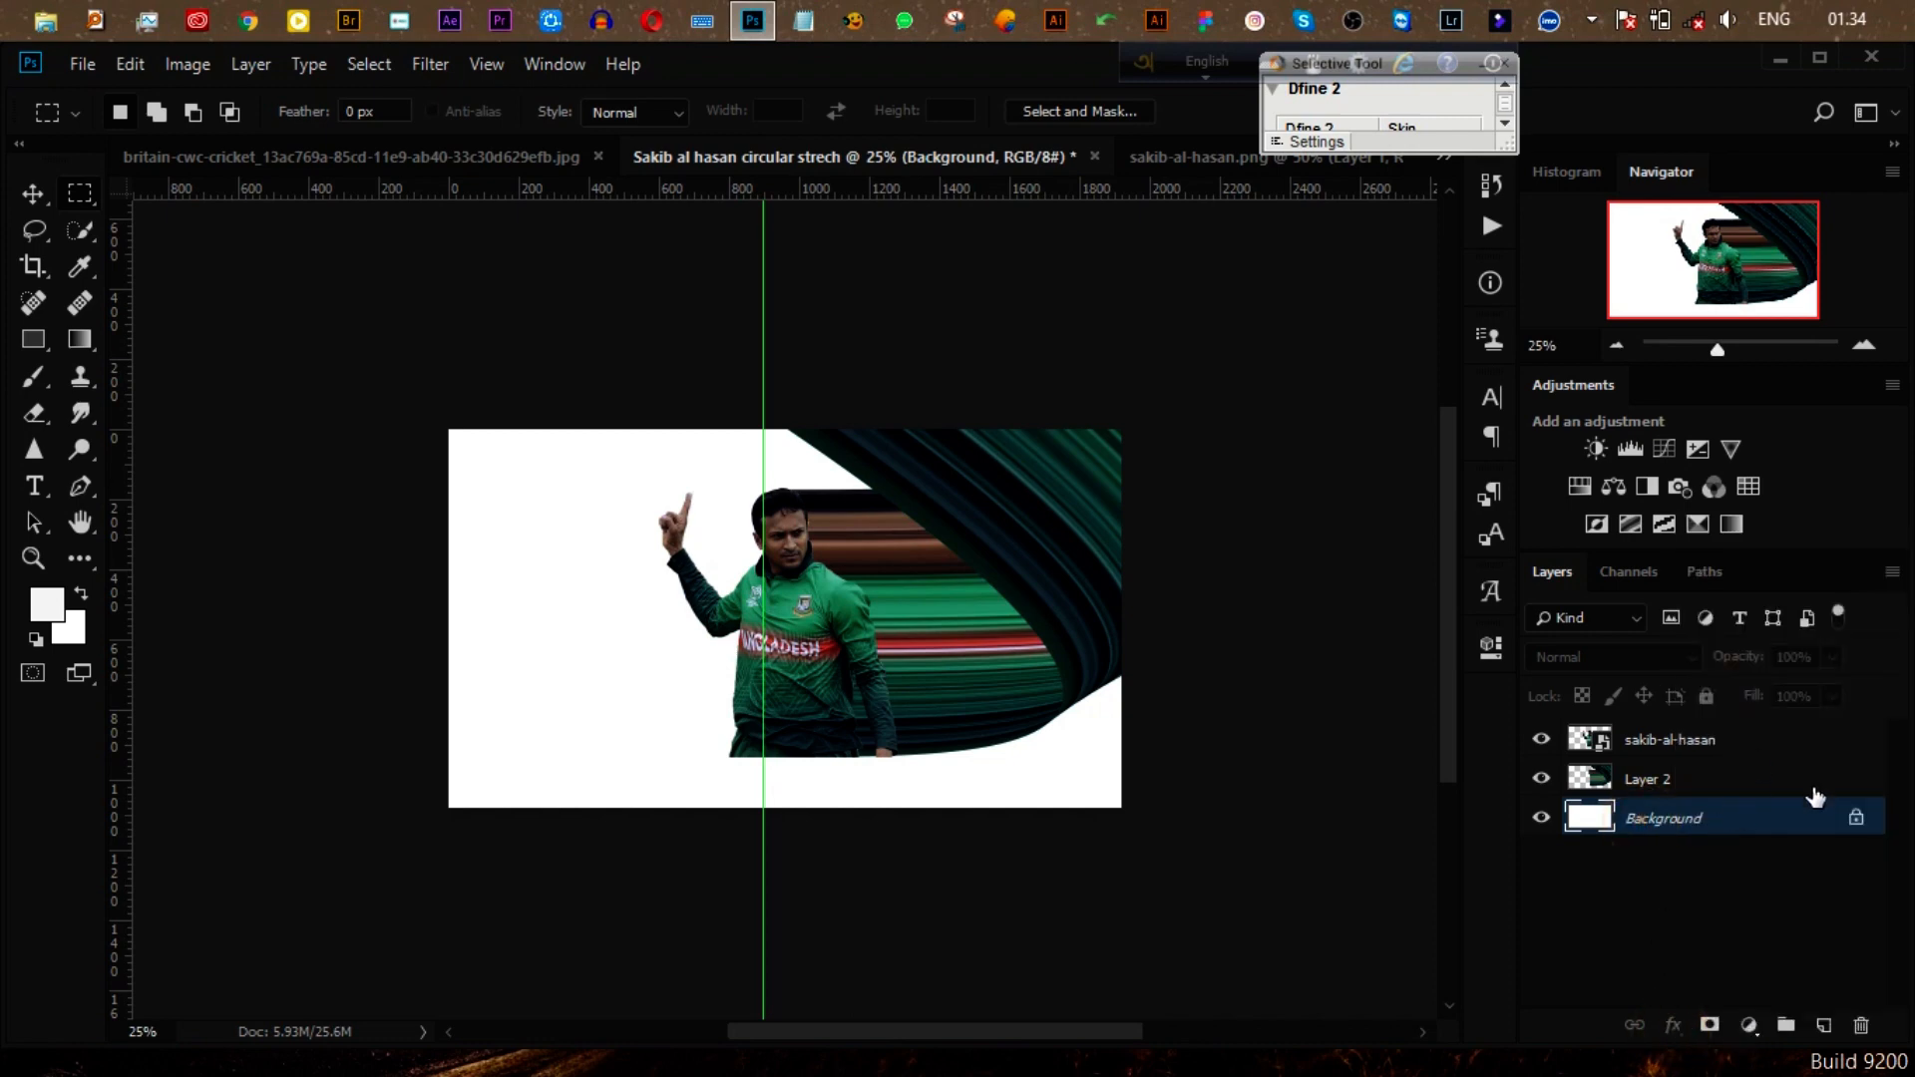
click(1856, 817)
click(1672, 1026)
click(1742, 919)
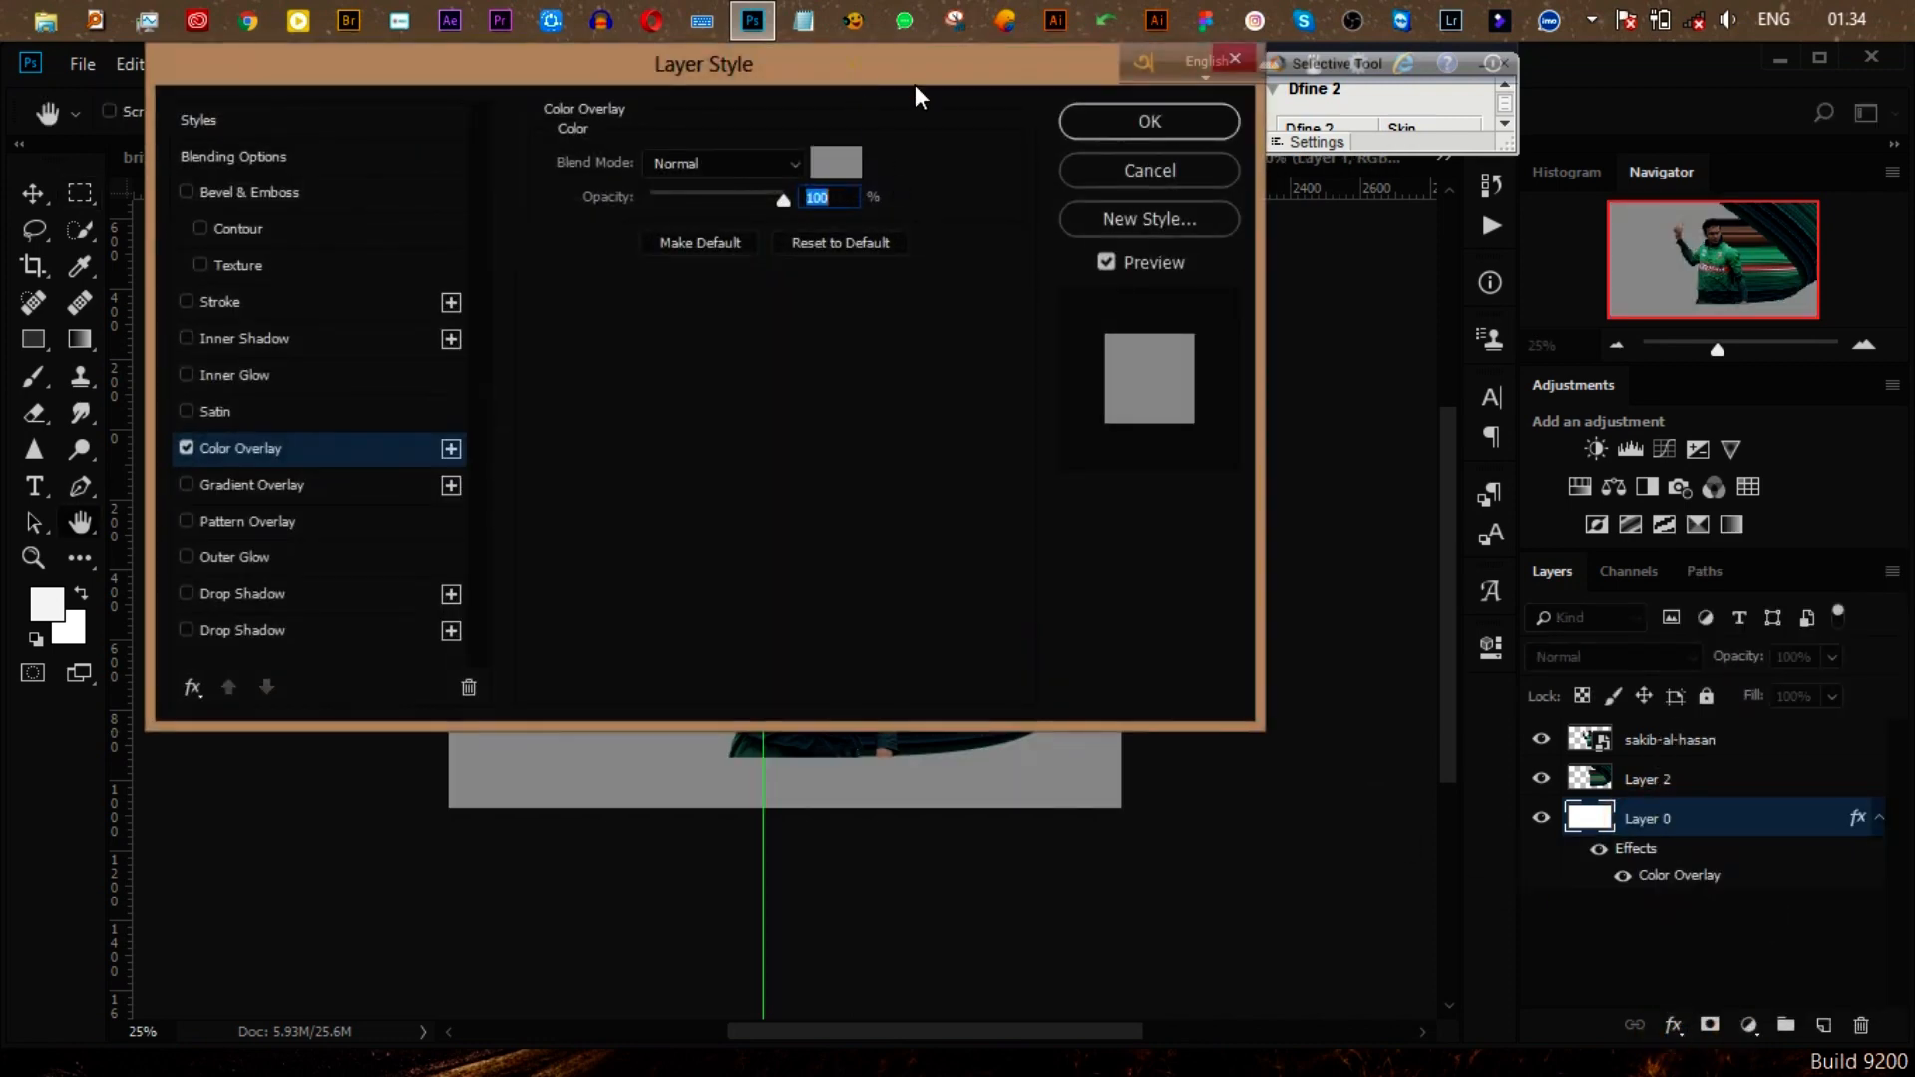
drag(914, 84, 1881, 305)
Step: Set the Color Overlay on Layer 0 to a medium green, starting from the jersey's green and refining its brightness and saturation
click(1803, 381)
click(813, 603)
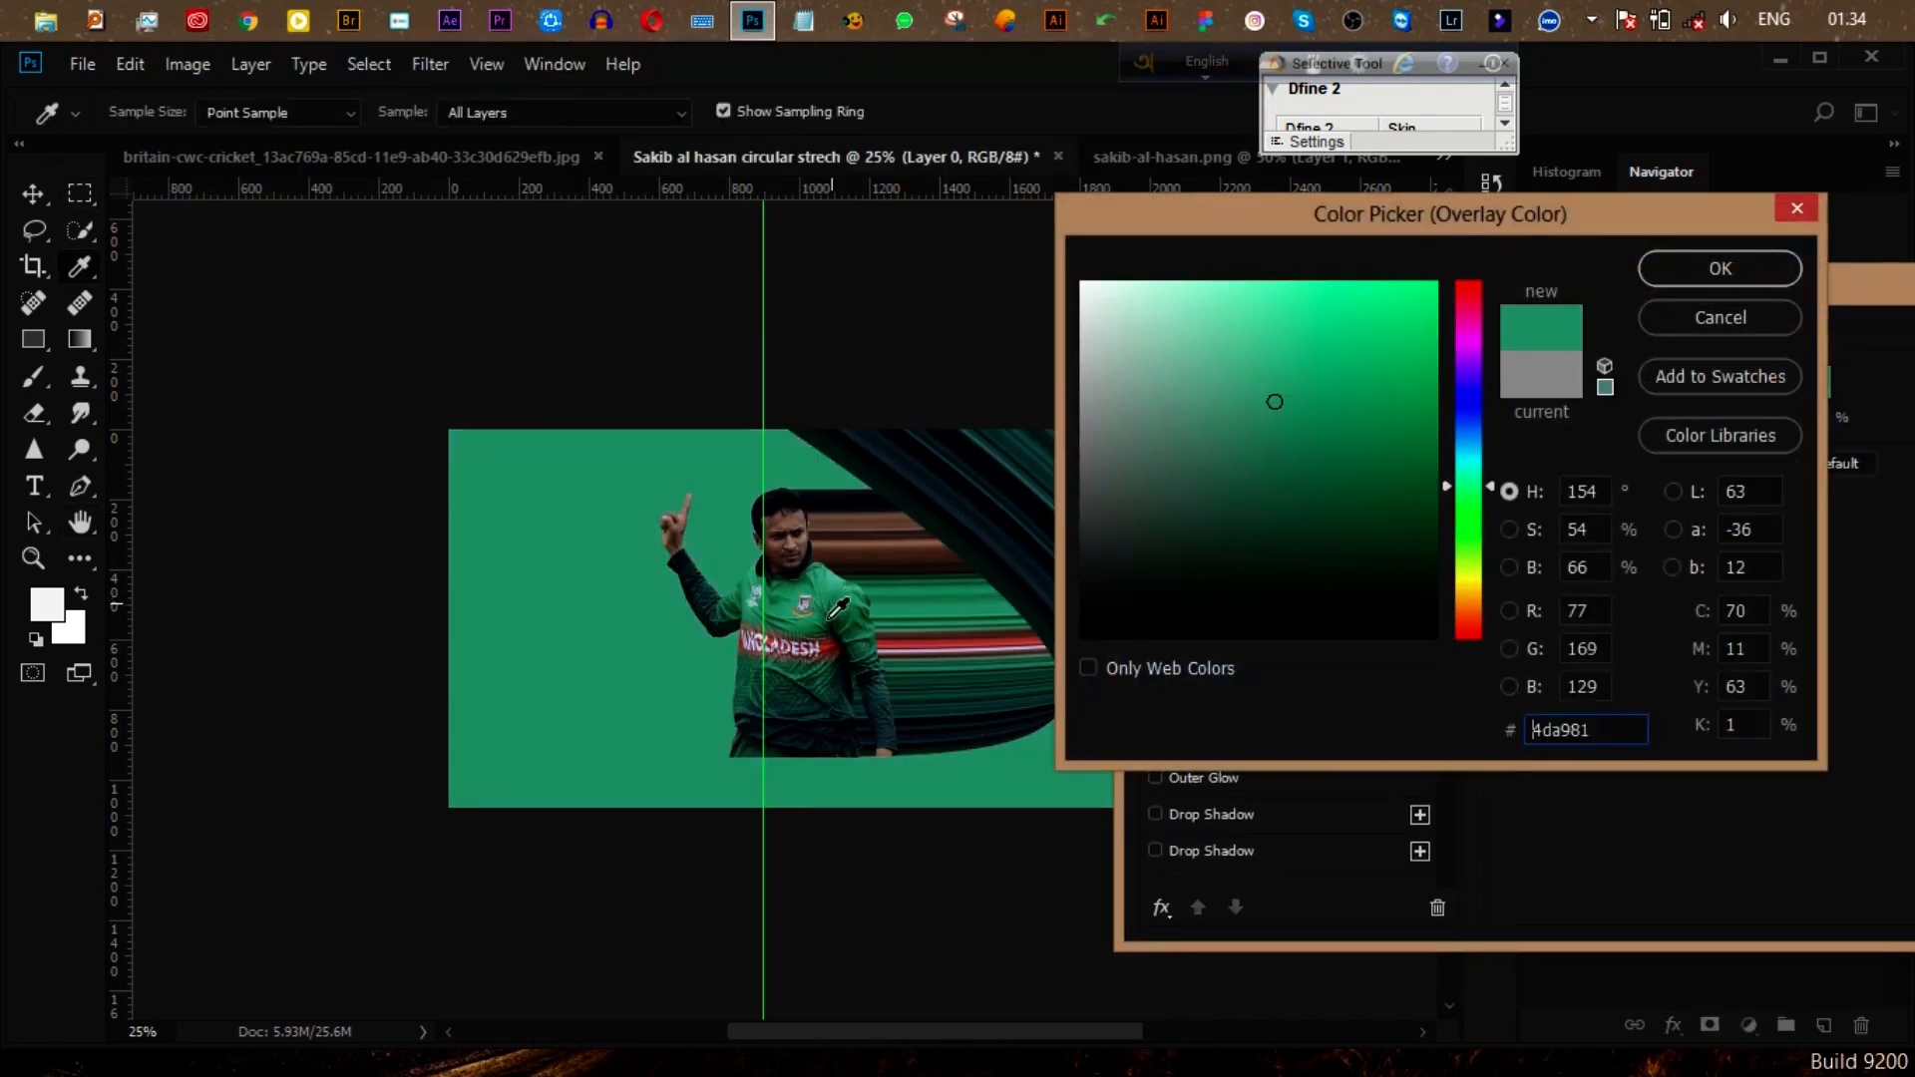
click(818, 644)
click(821, 613)
click(1326, 340)
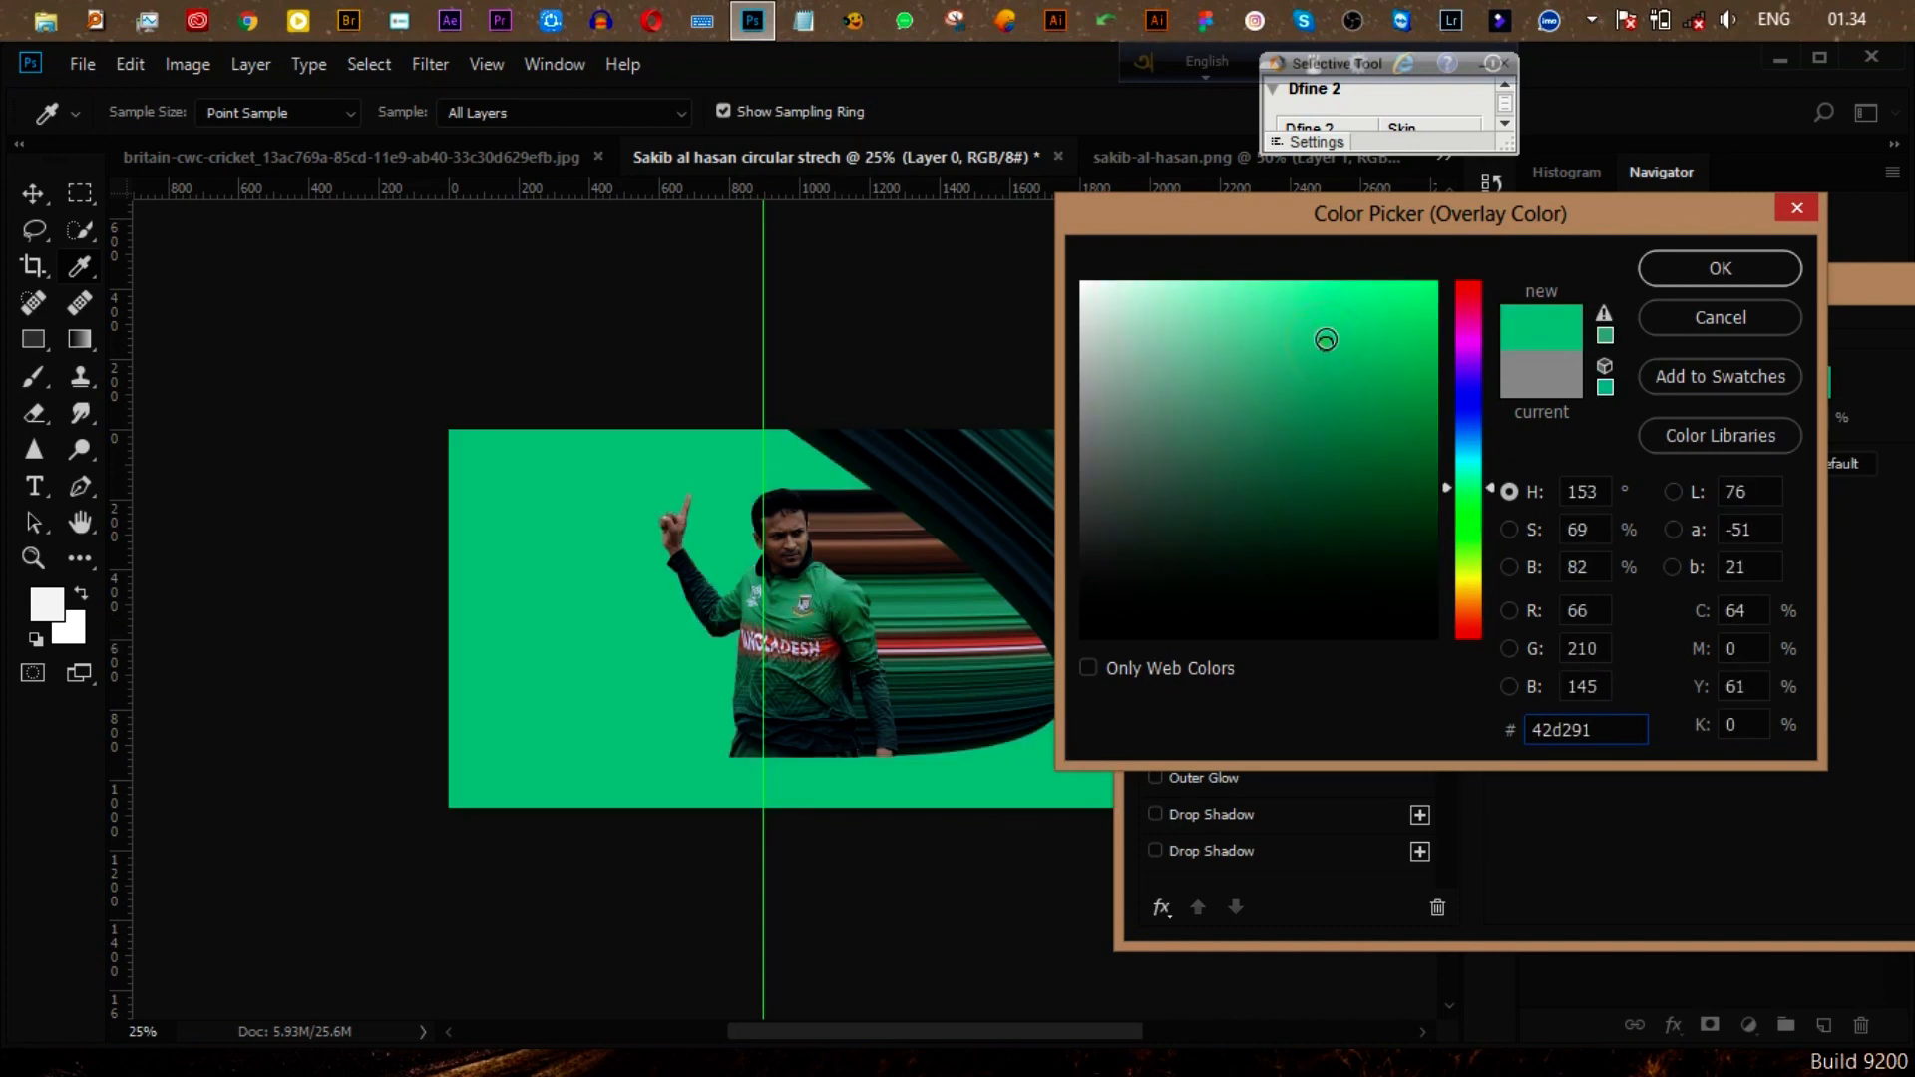
click(1337, 497)
click(1404, 537)
click(1312, 466)
click(1286, 374)
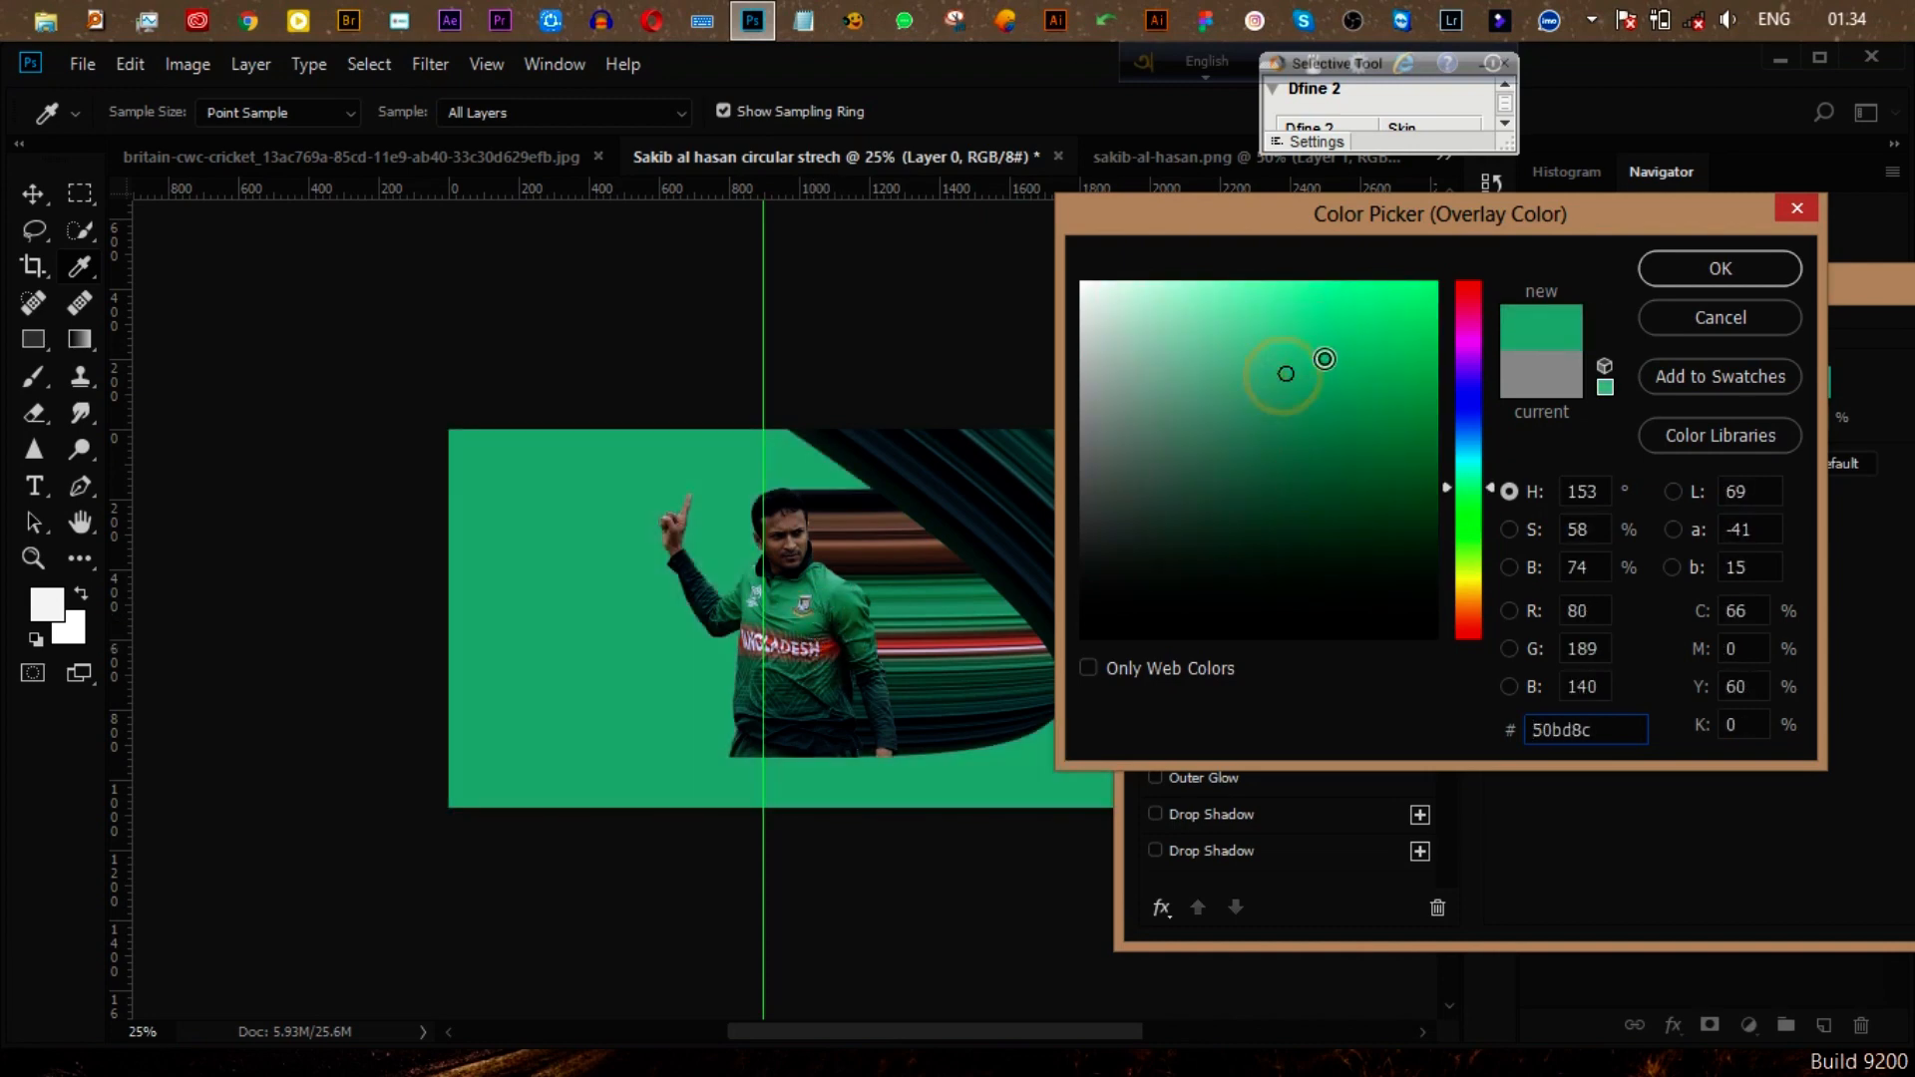
click(1328, 373)
click(1362, 396)
click(1374, 403)
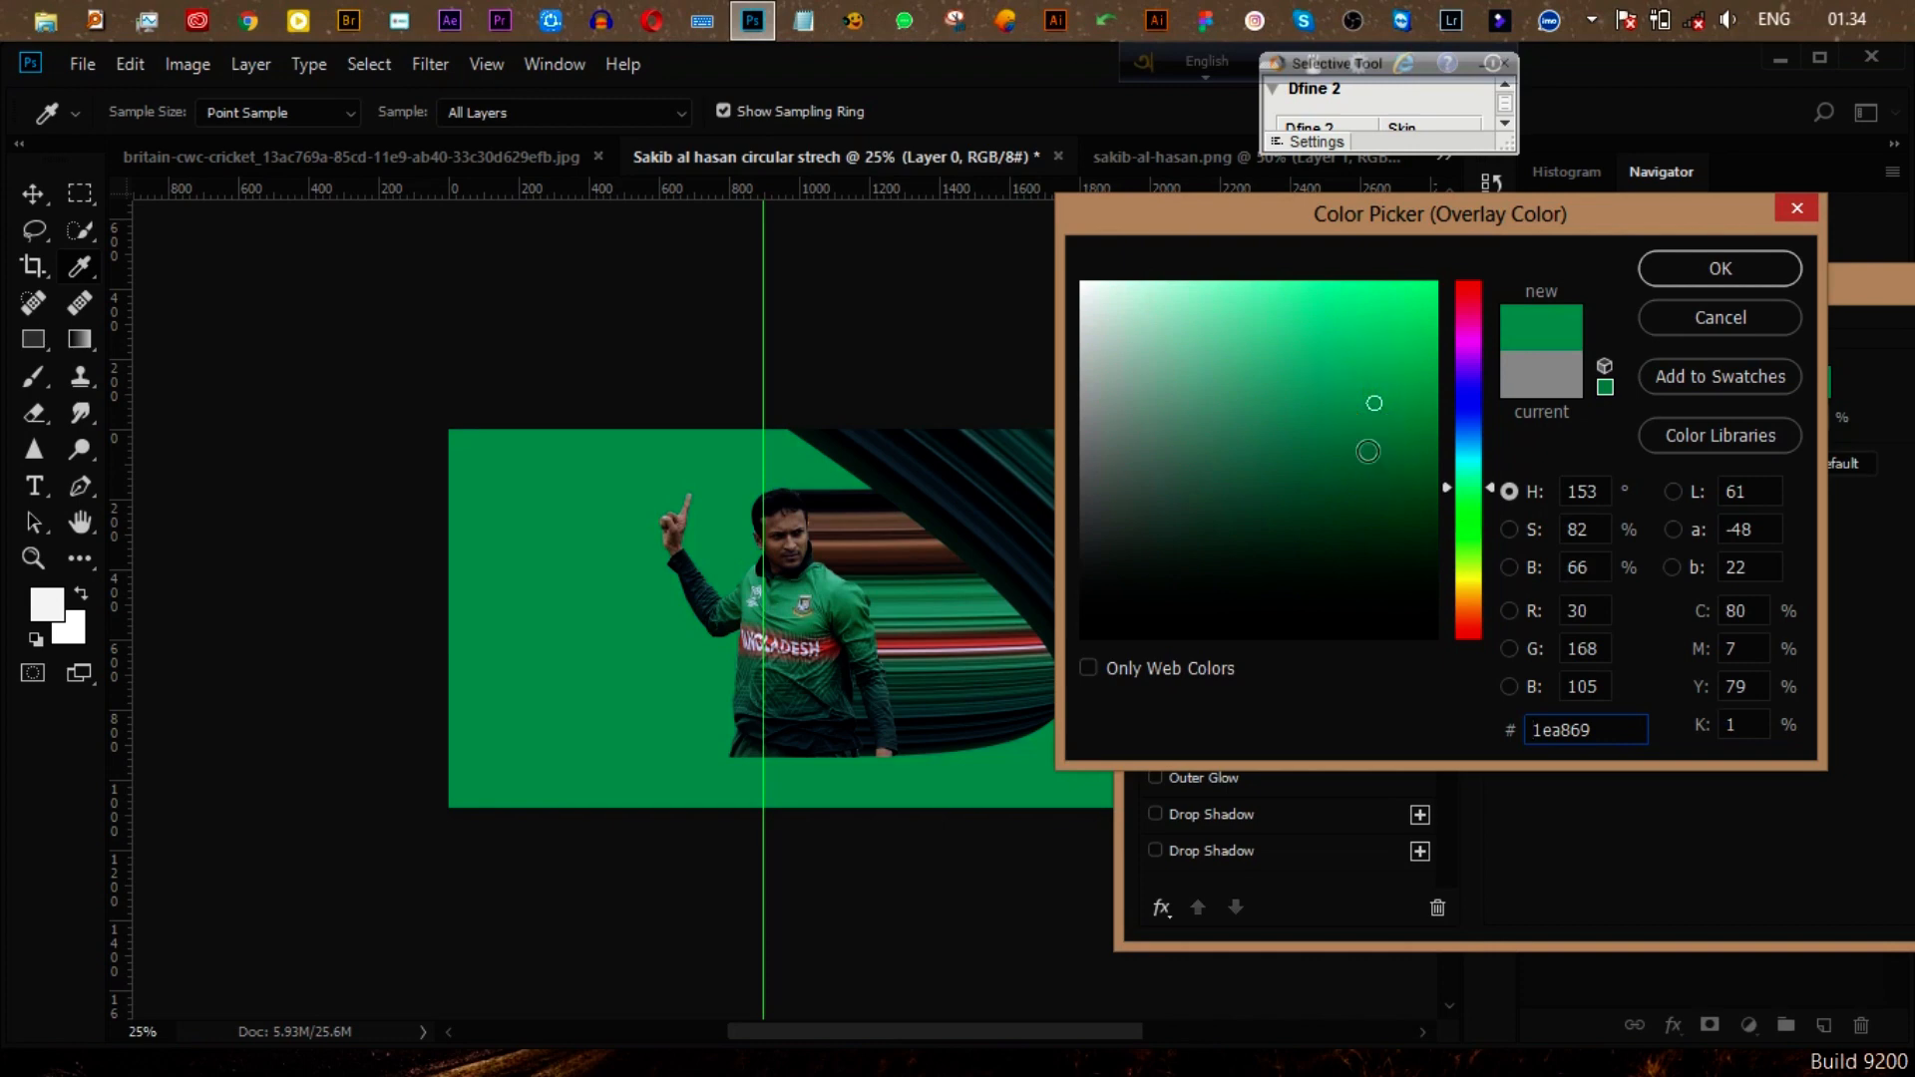
click(1356, 438)
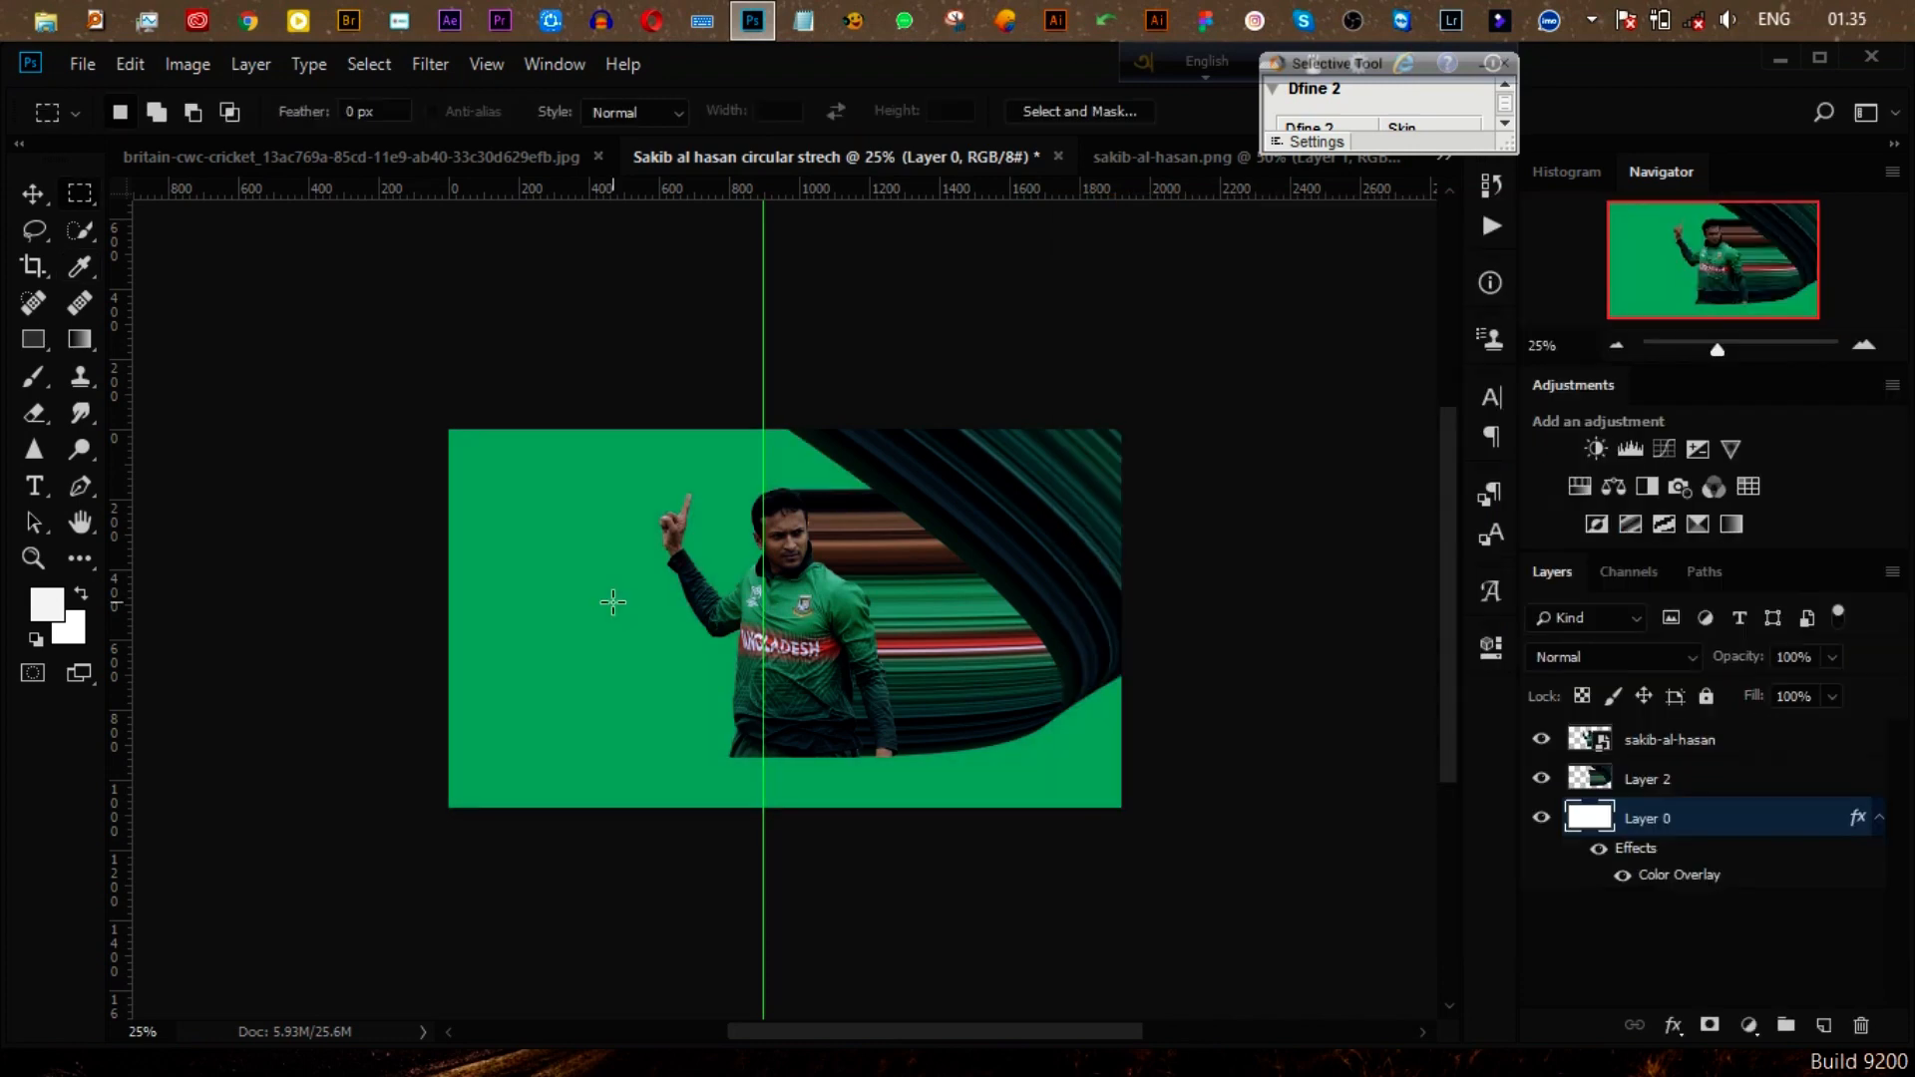
Step: Group the player and streak layers and move the group down until the player's waist meets the canvas's lower edge
click(41, 188)
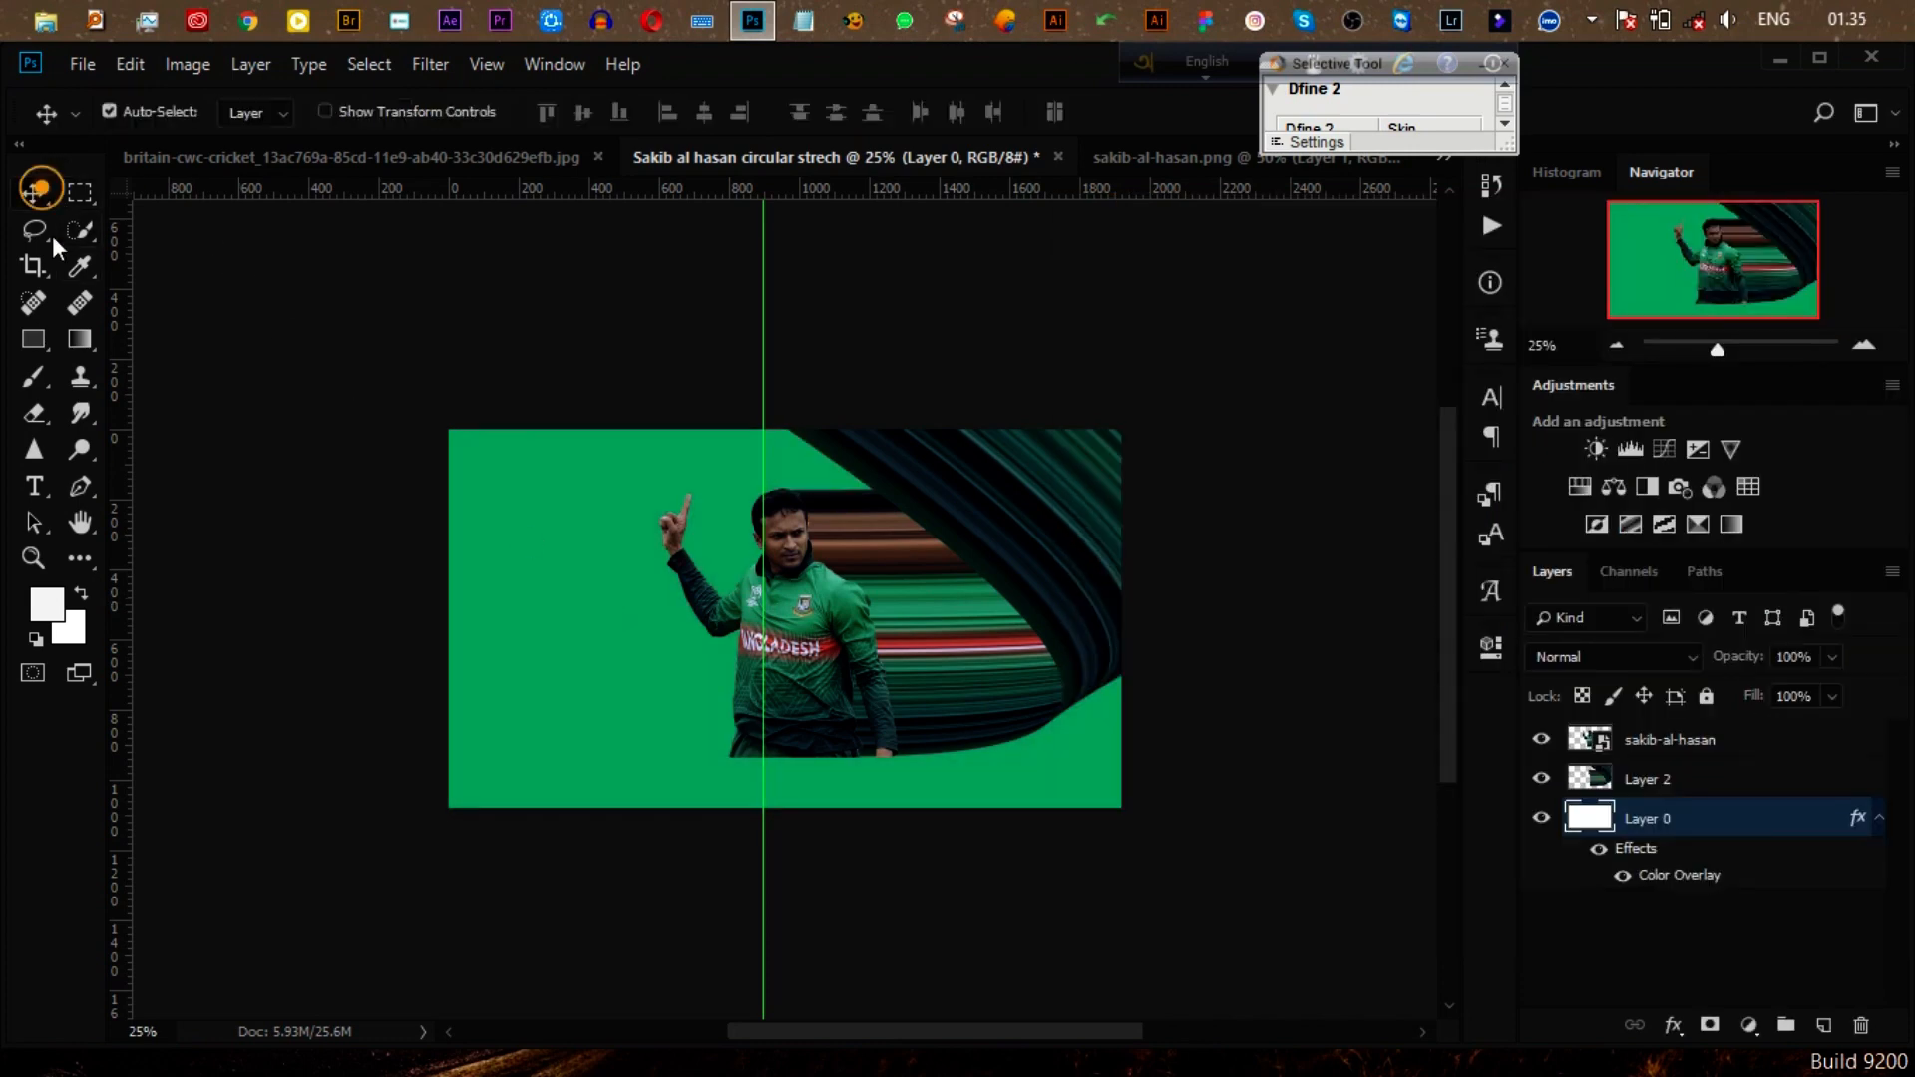
click(784, 649)
shift+click(1026, 589)
key(ctrl+g)
key(ctrl+t)
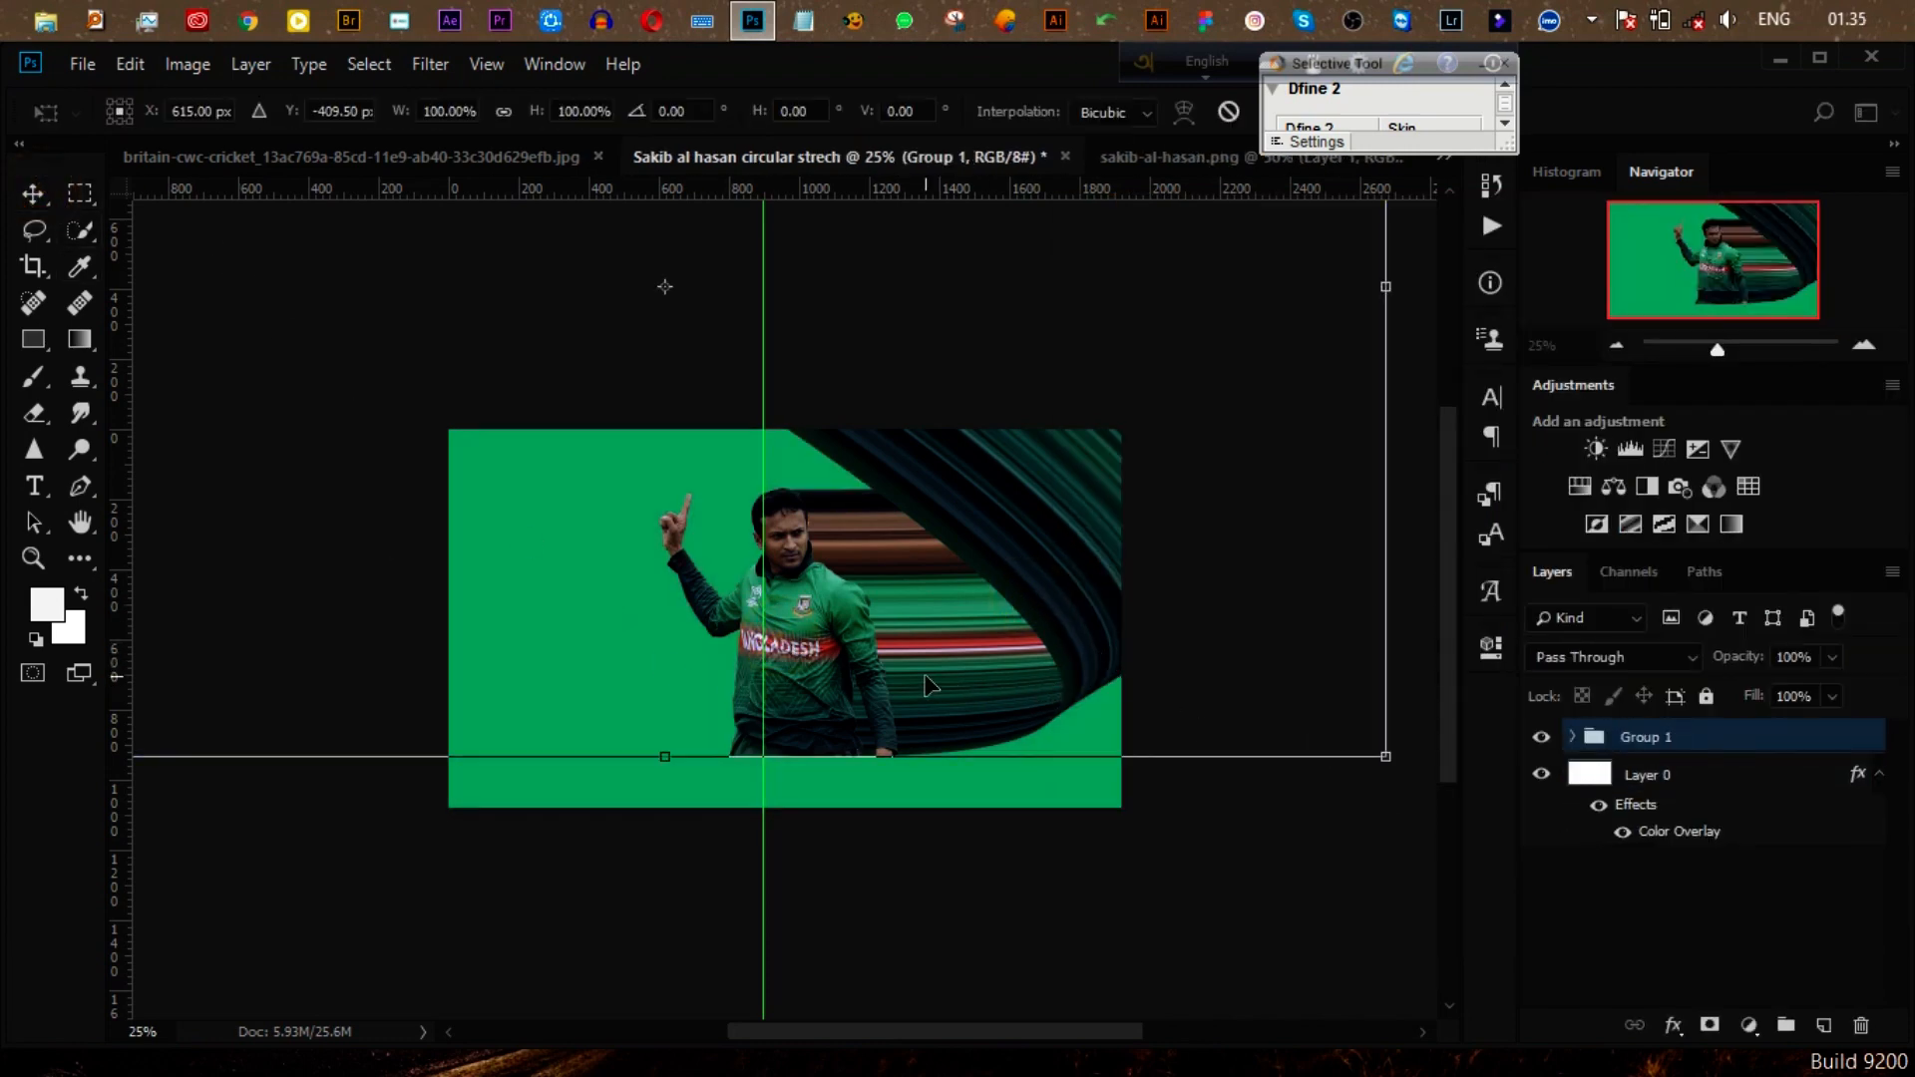
drag(925, 678, 919, 723)
key(Return)
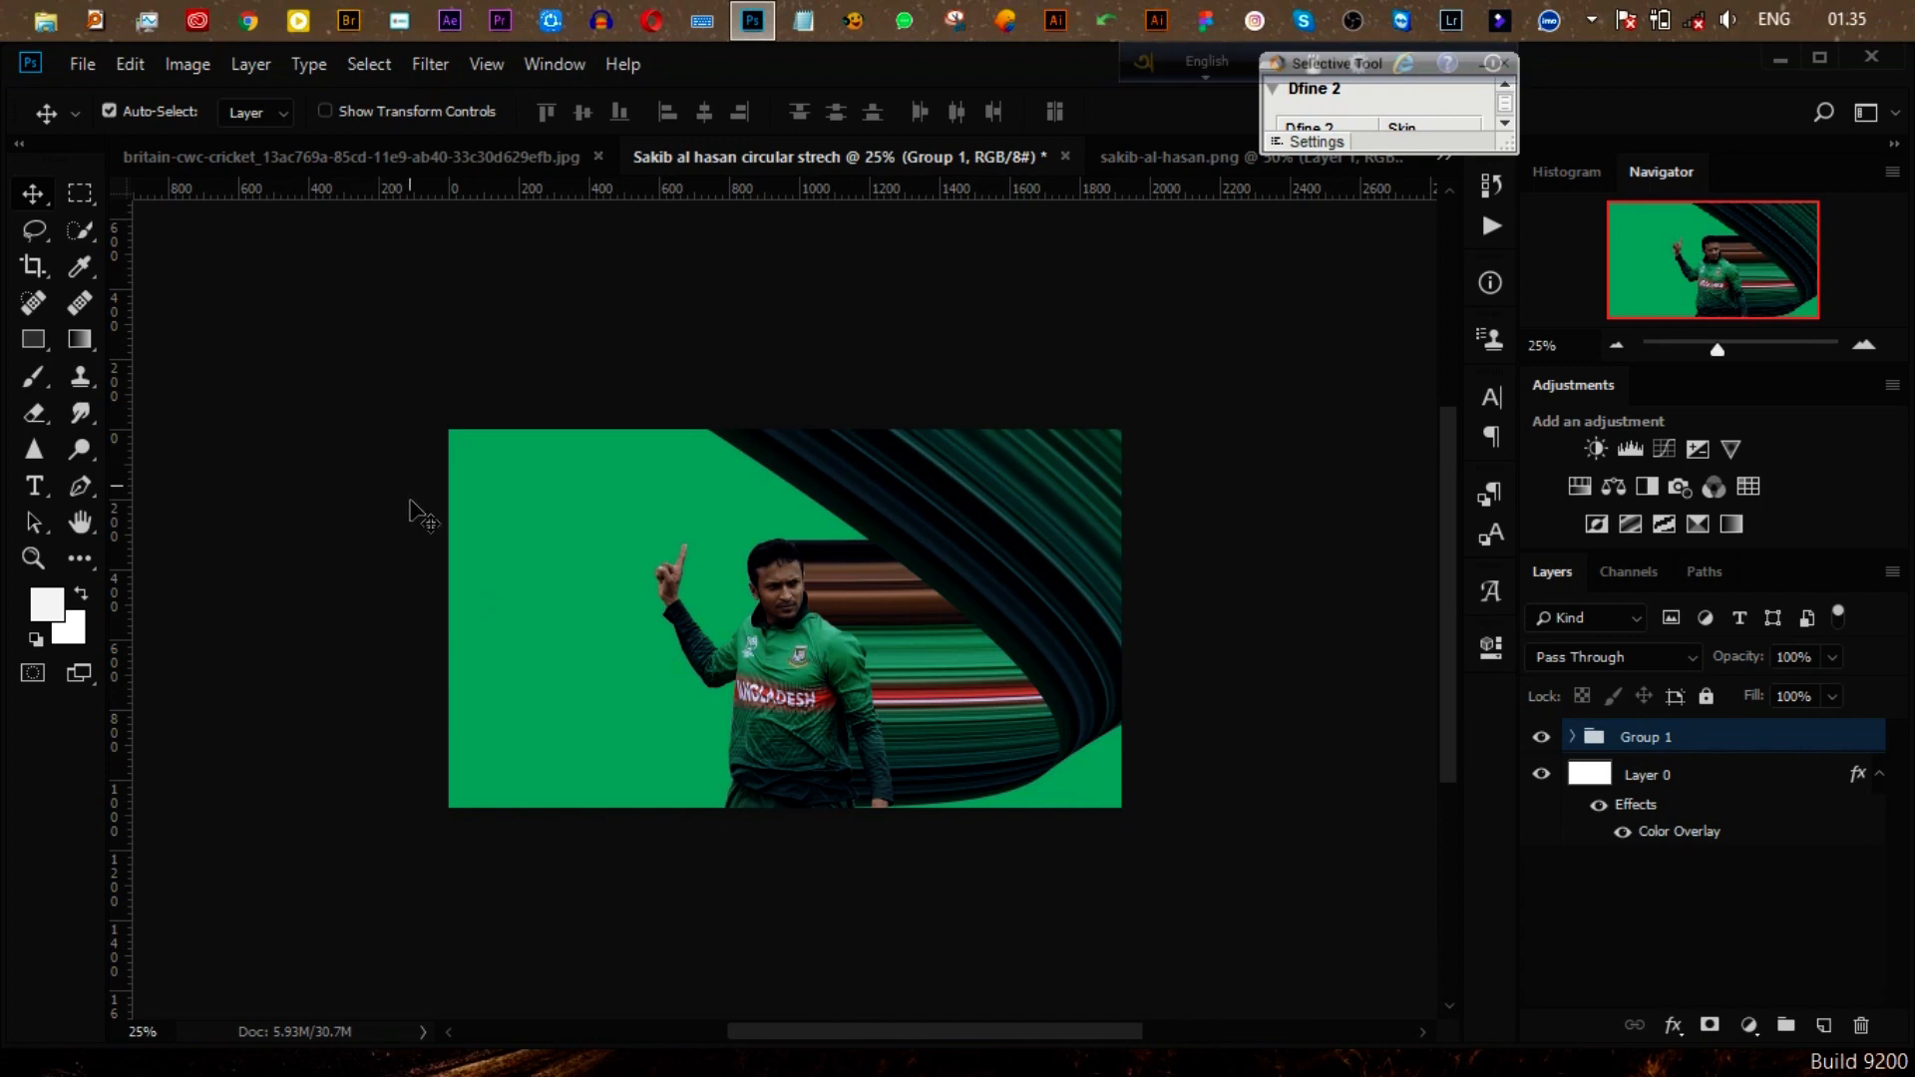
Step: Draw a triangular Pen tool shape, about 1036 × 1376 px, from beyond the canvas's left edge to a point beside the player's raised arm
right_click(41, 340)
click(40, 338)
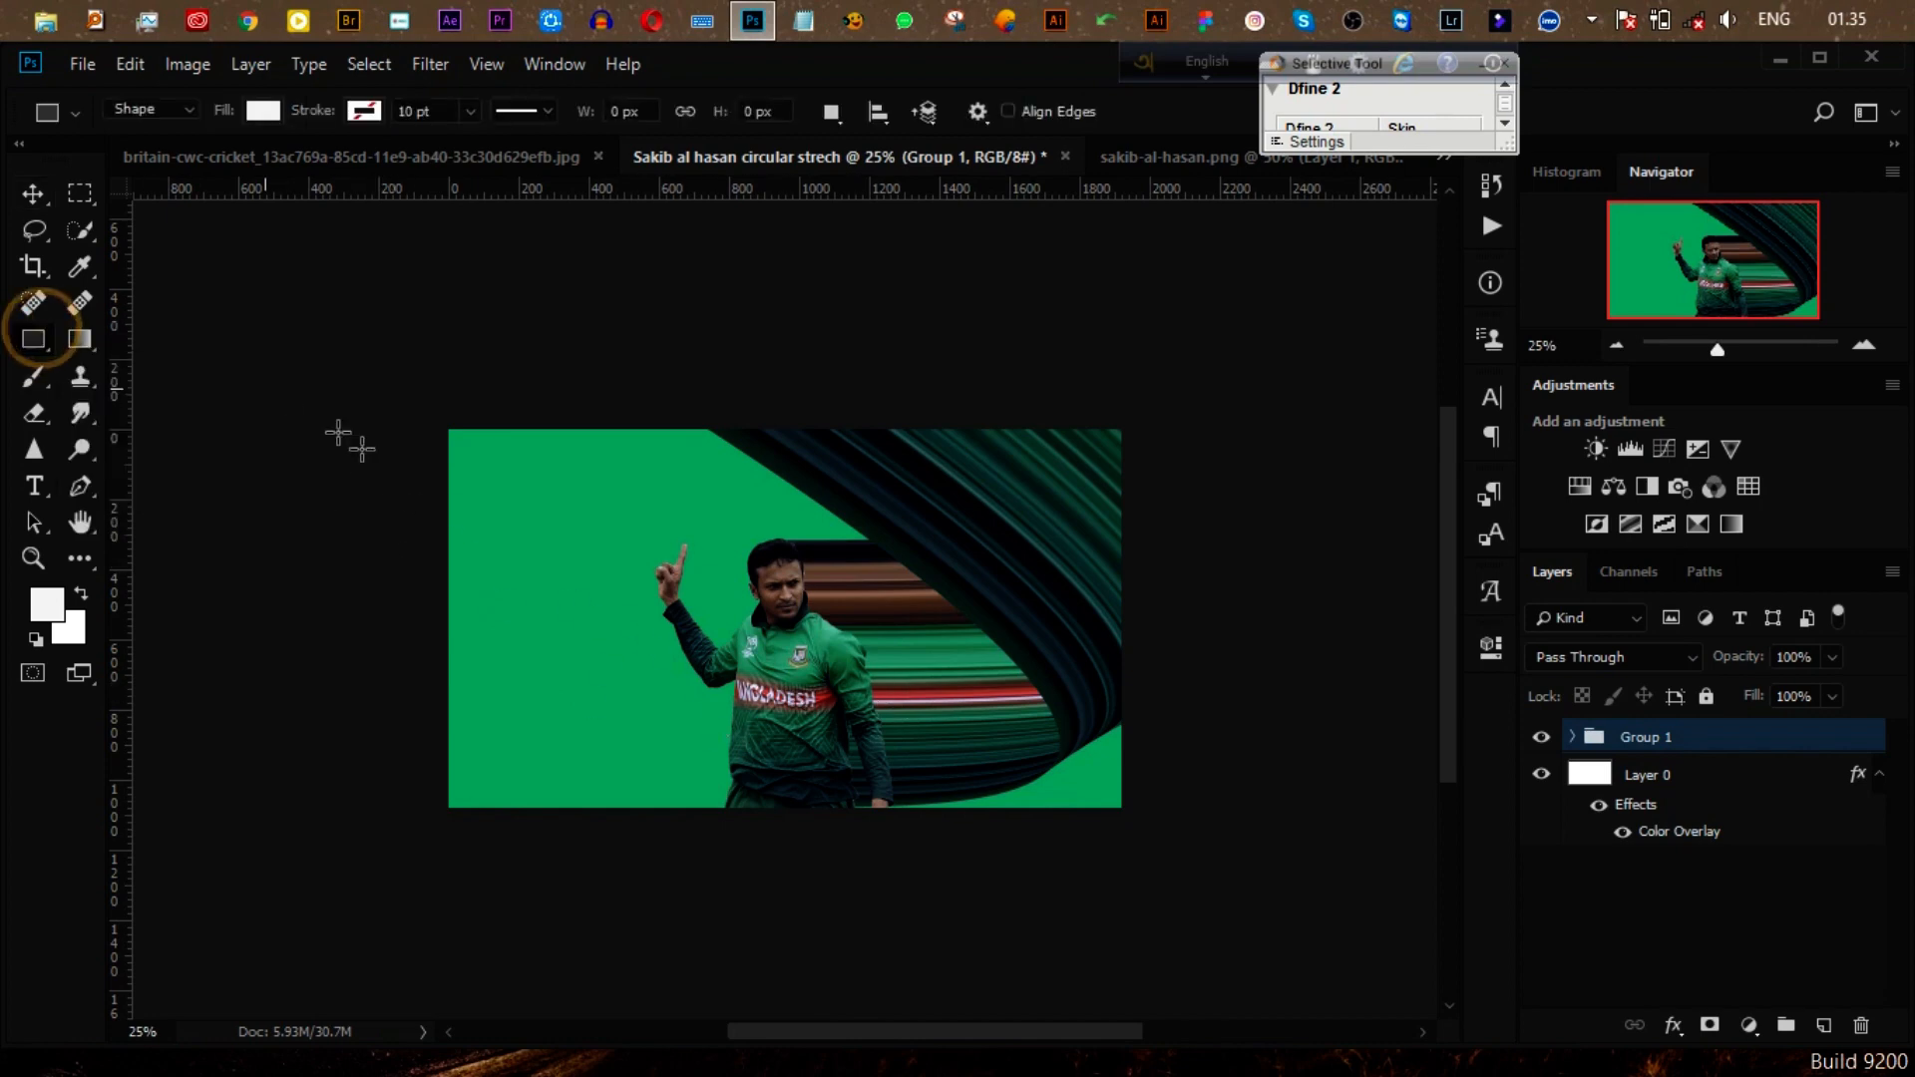
key(p)
click(395, 416)
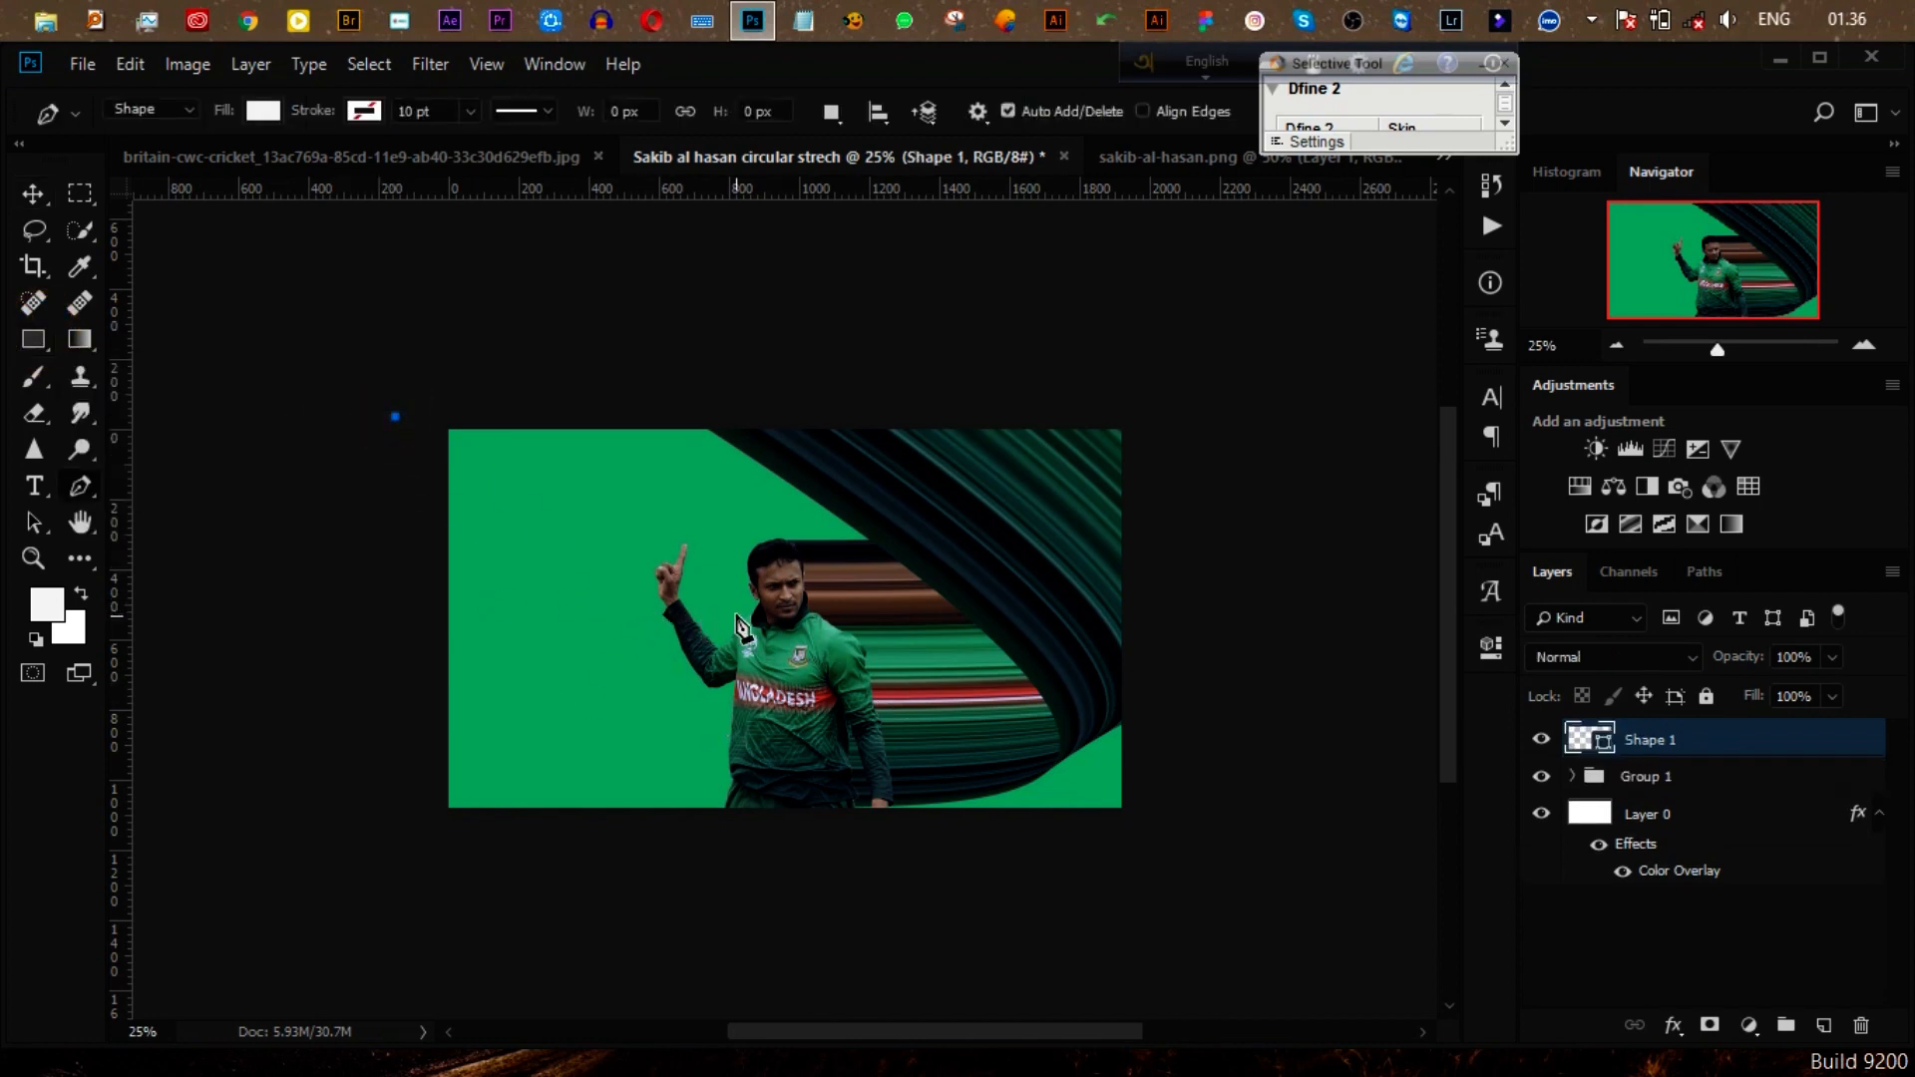
click(695, 605)
click(334, 876)
click(344, 392)
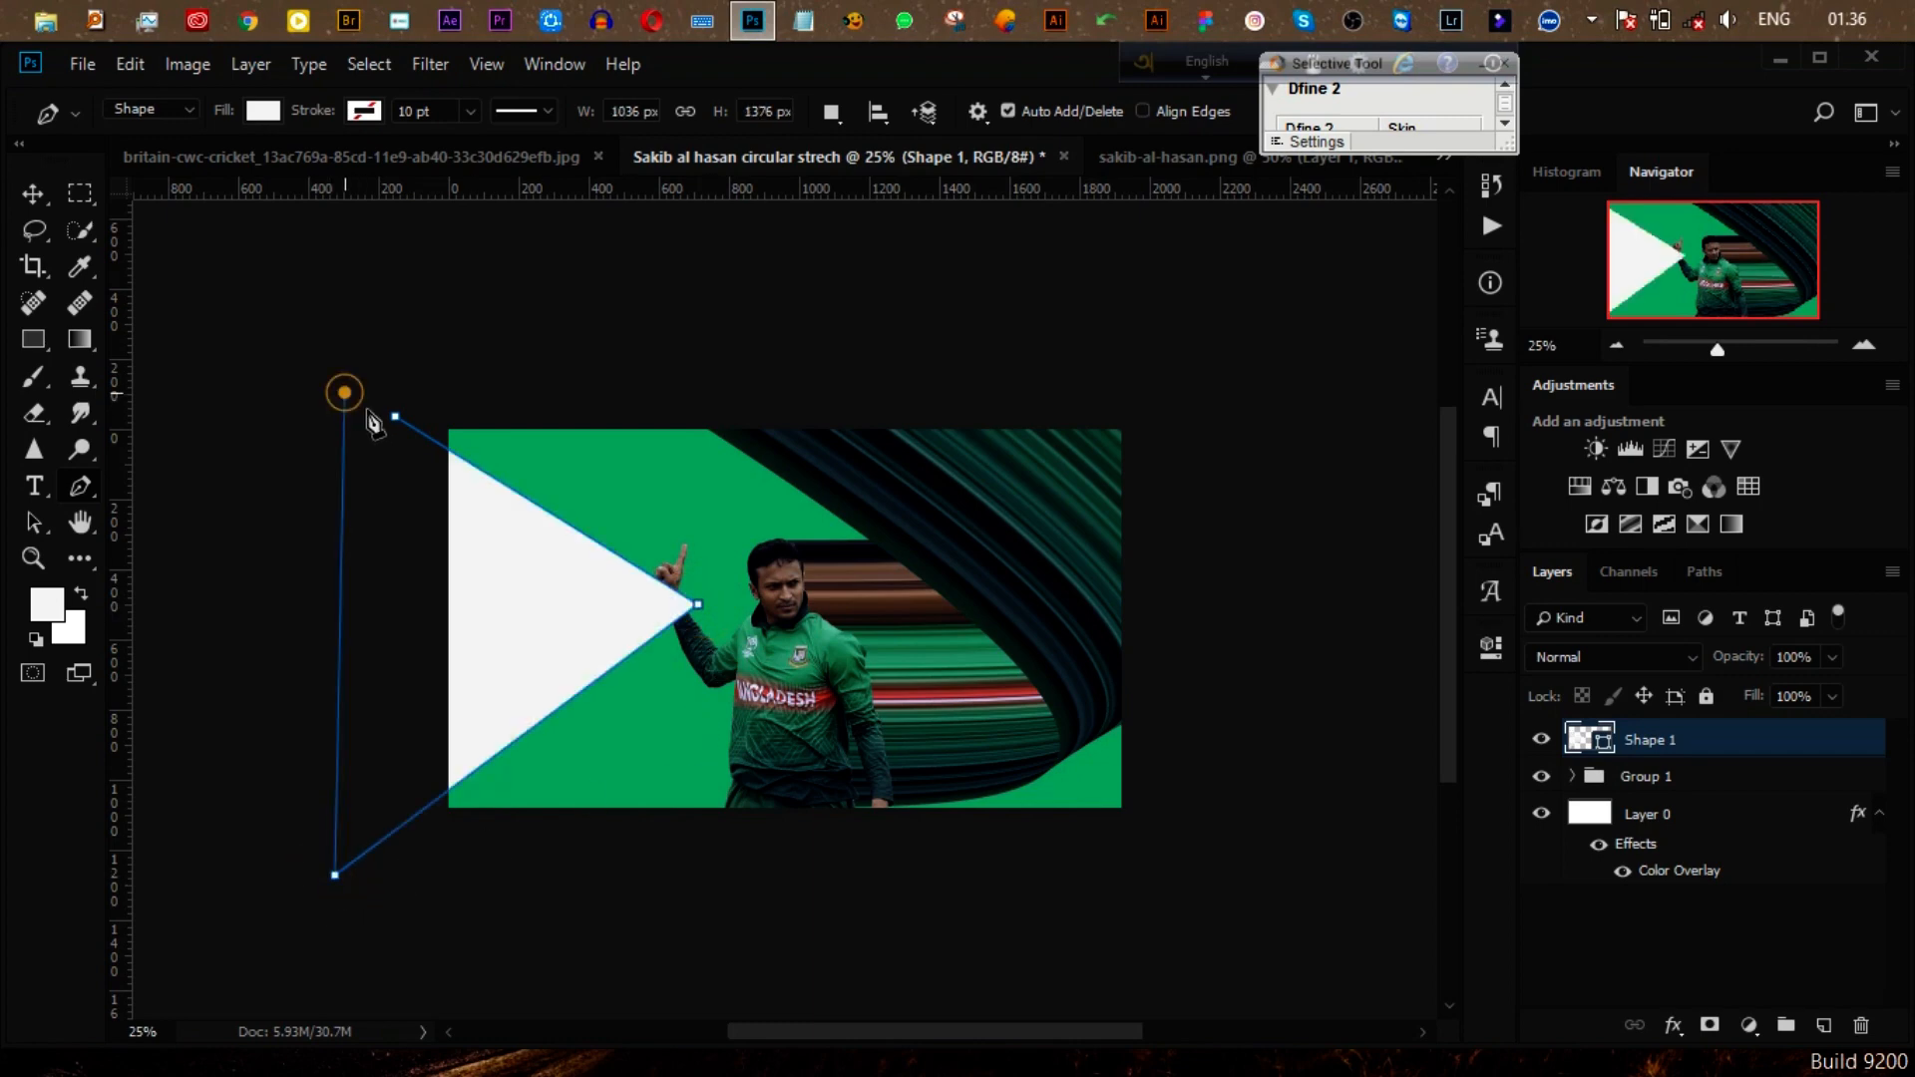
click(392, 414)
Step: Recolour the triangle shape bright red and place its layer beneath Group 1
double_click(1591, 739)
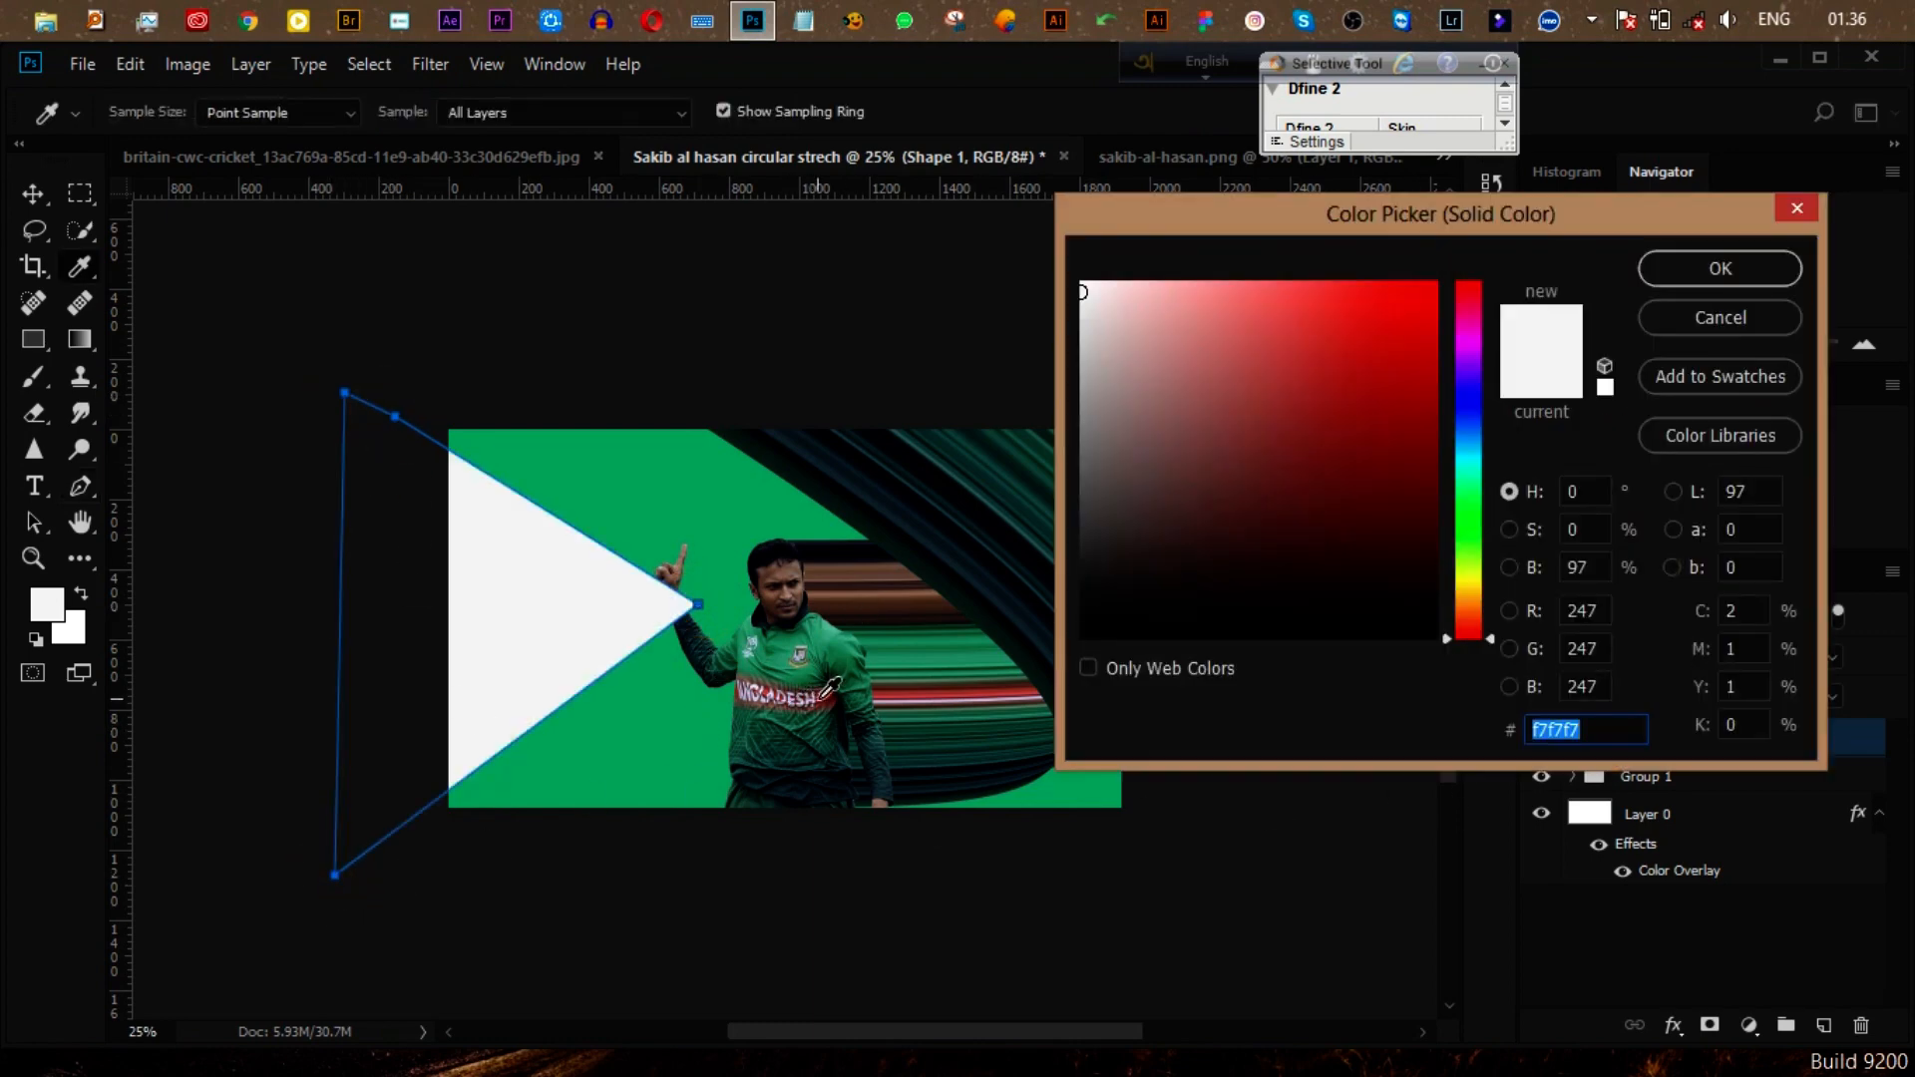
mouse_move(1184, 538)
mouse_down()
mouse_move(1279, 324)
mouse_move(1327, 316)
mouse_move(1351, 336)
mouse_up()
click(1470, 296)
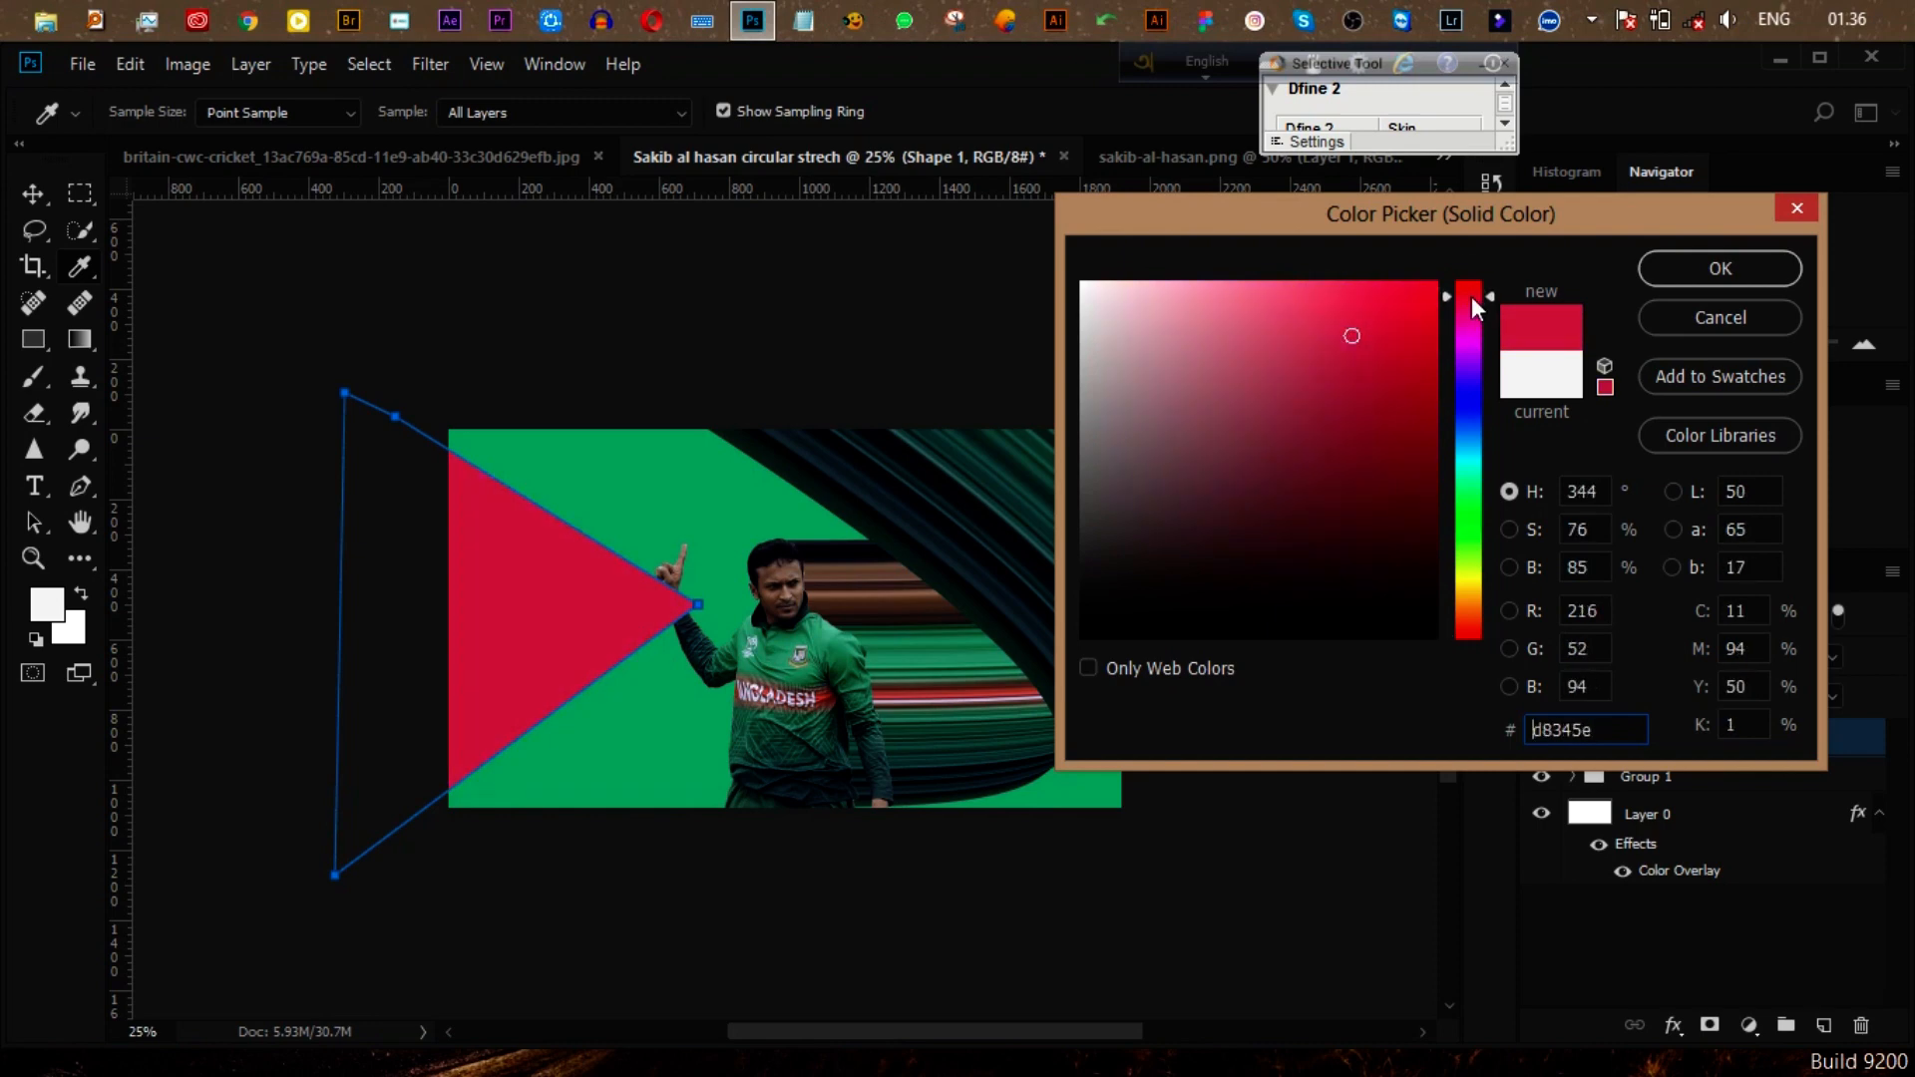
drag(1470, 296, 1472, 287)
click(1717, 267)
drag(1626, 739, 1638, 810)
click(33, 194)
click(158, 603)
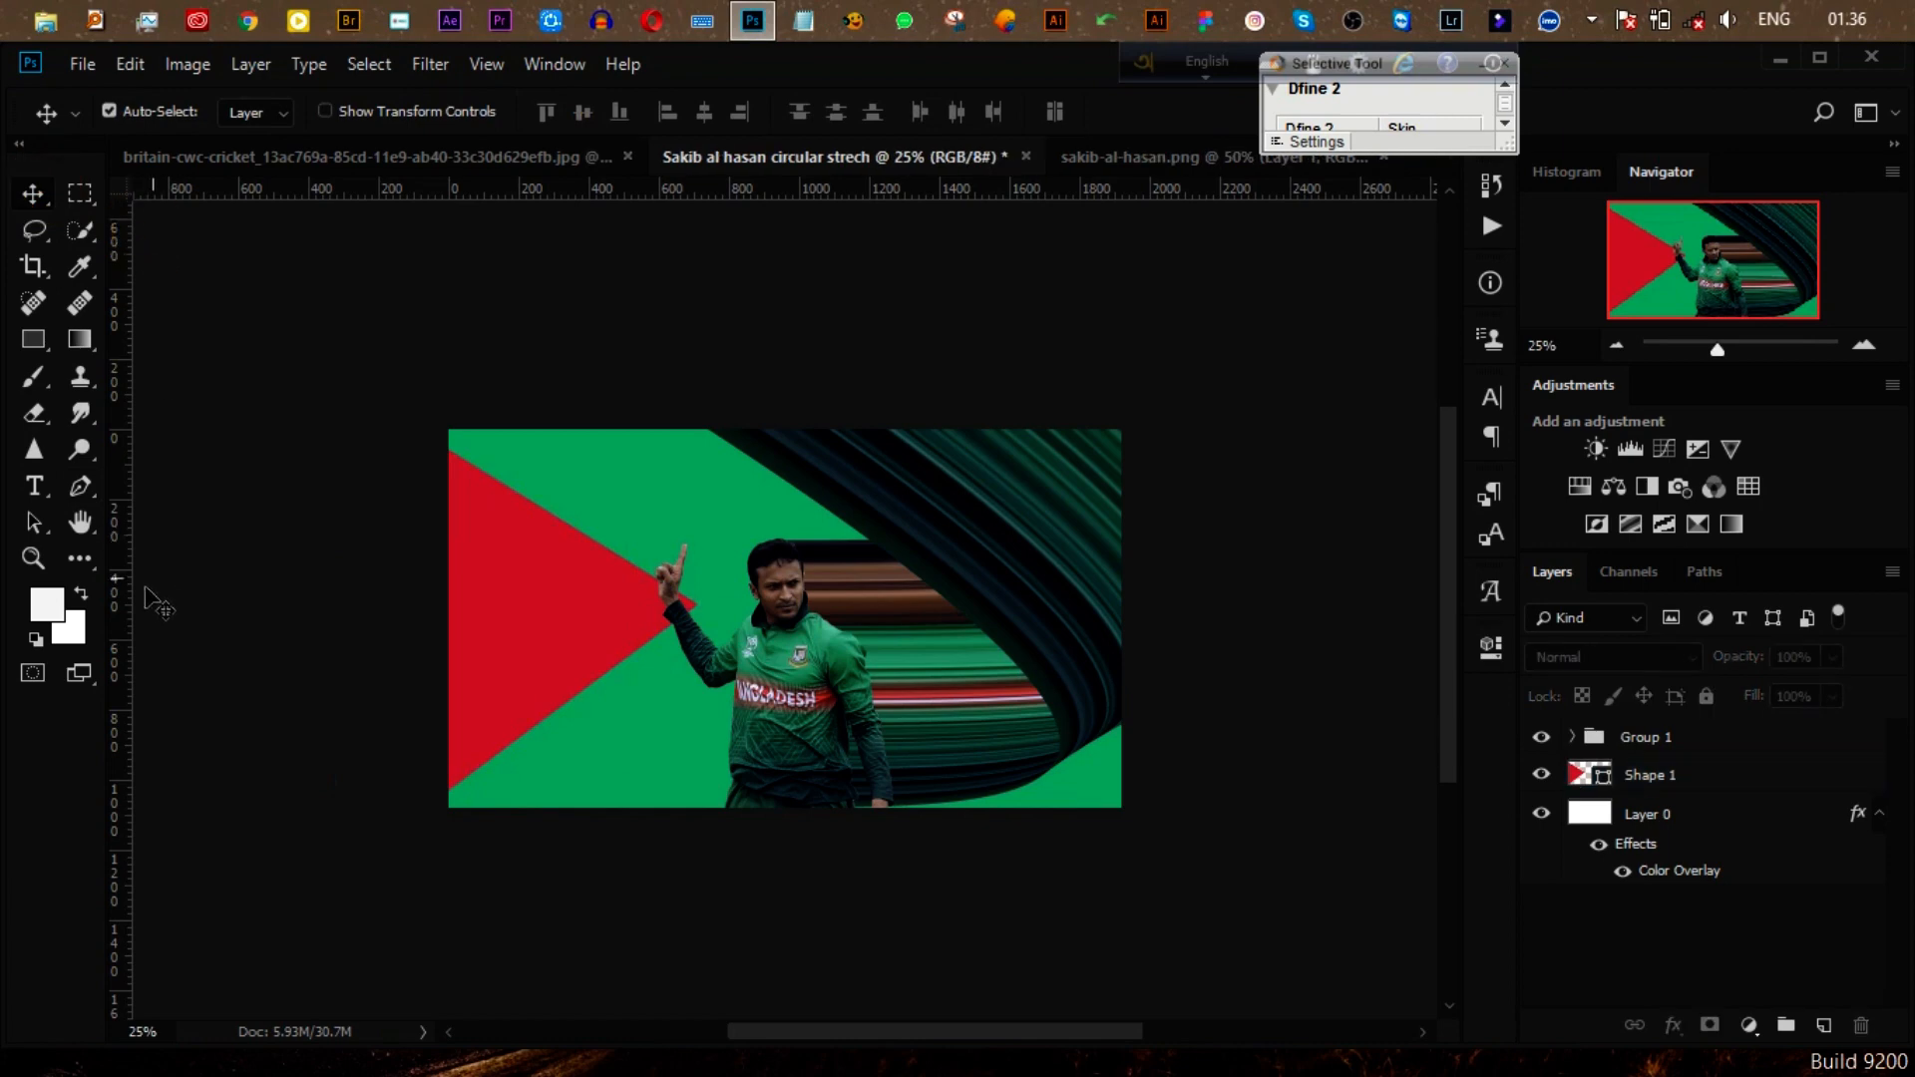
Step: Add the text "NO.1" in Open Sans Extrabold at 72 pt and place it over the red triangle
click(531, 635)
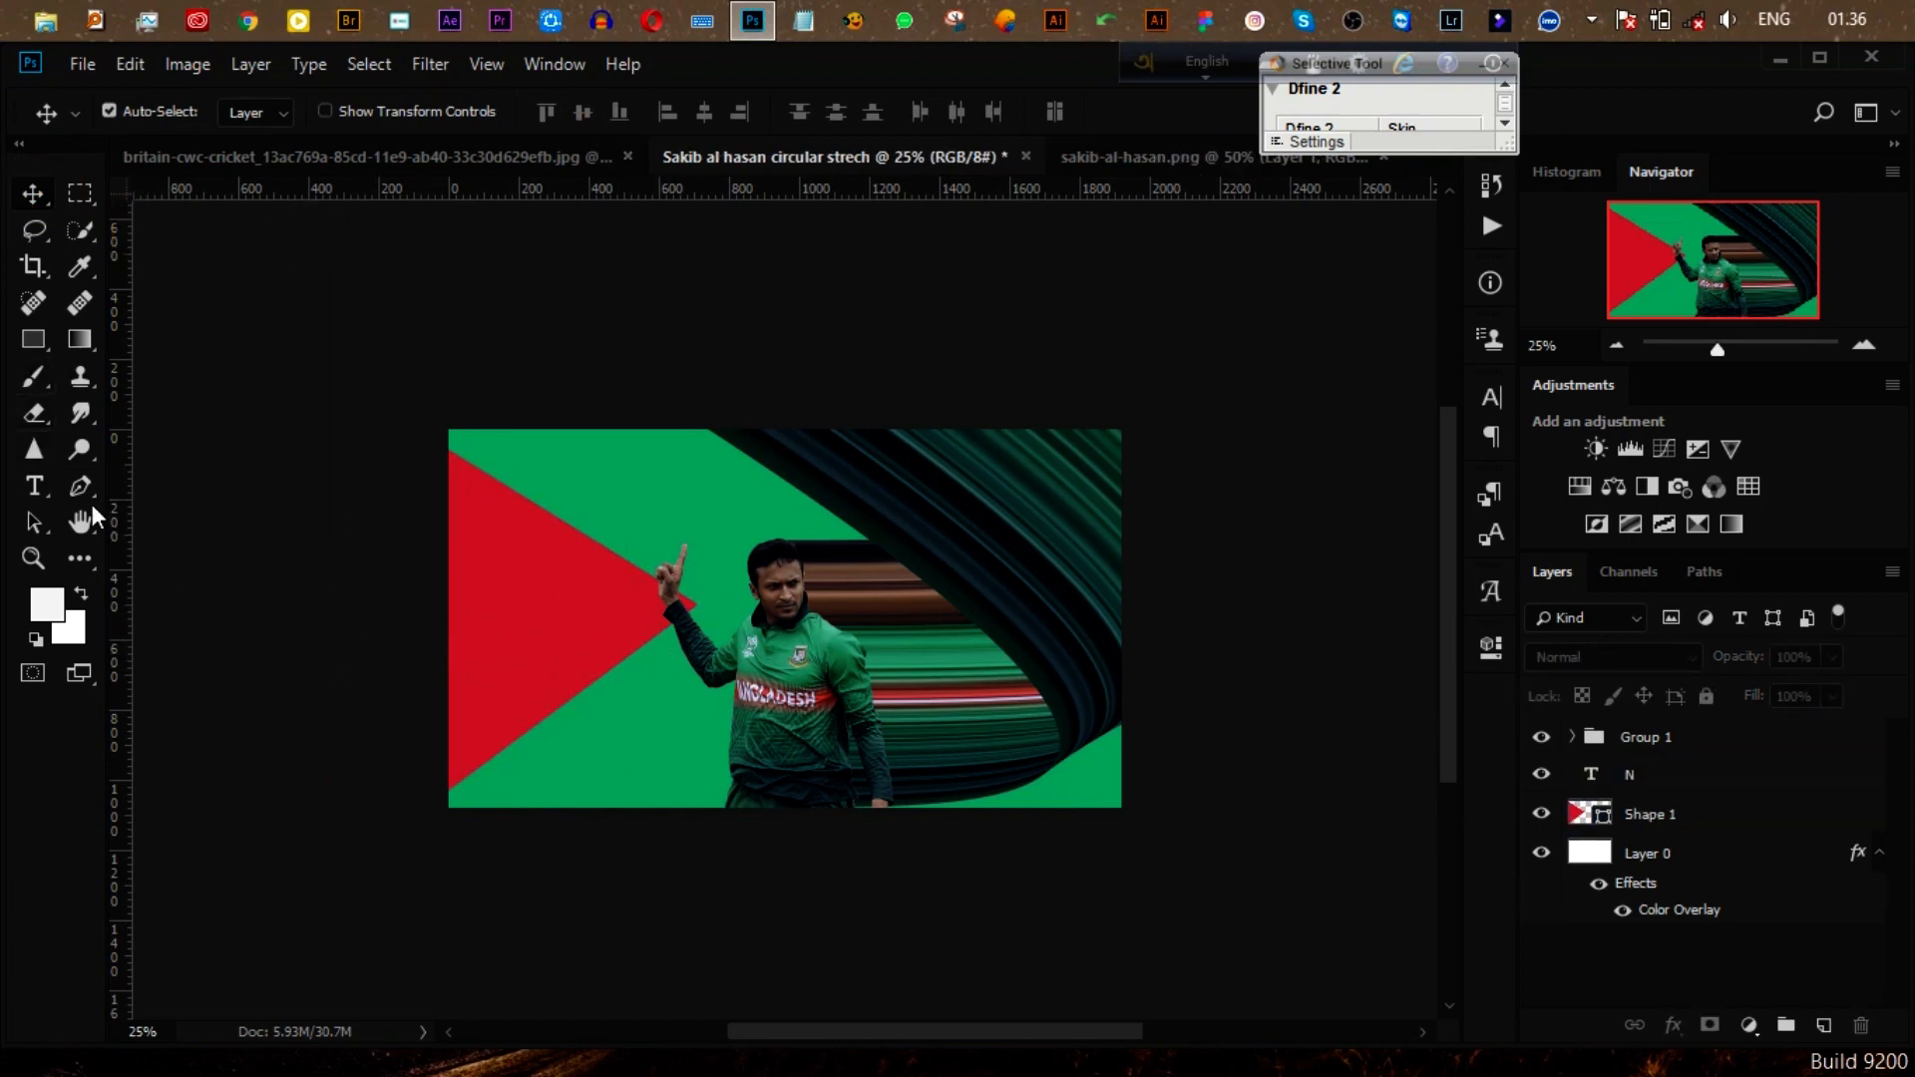
click(35, 487)
click(539, 487)
click(724, 111)
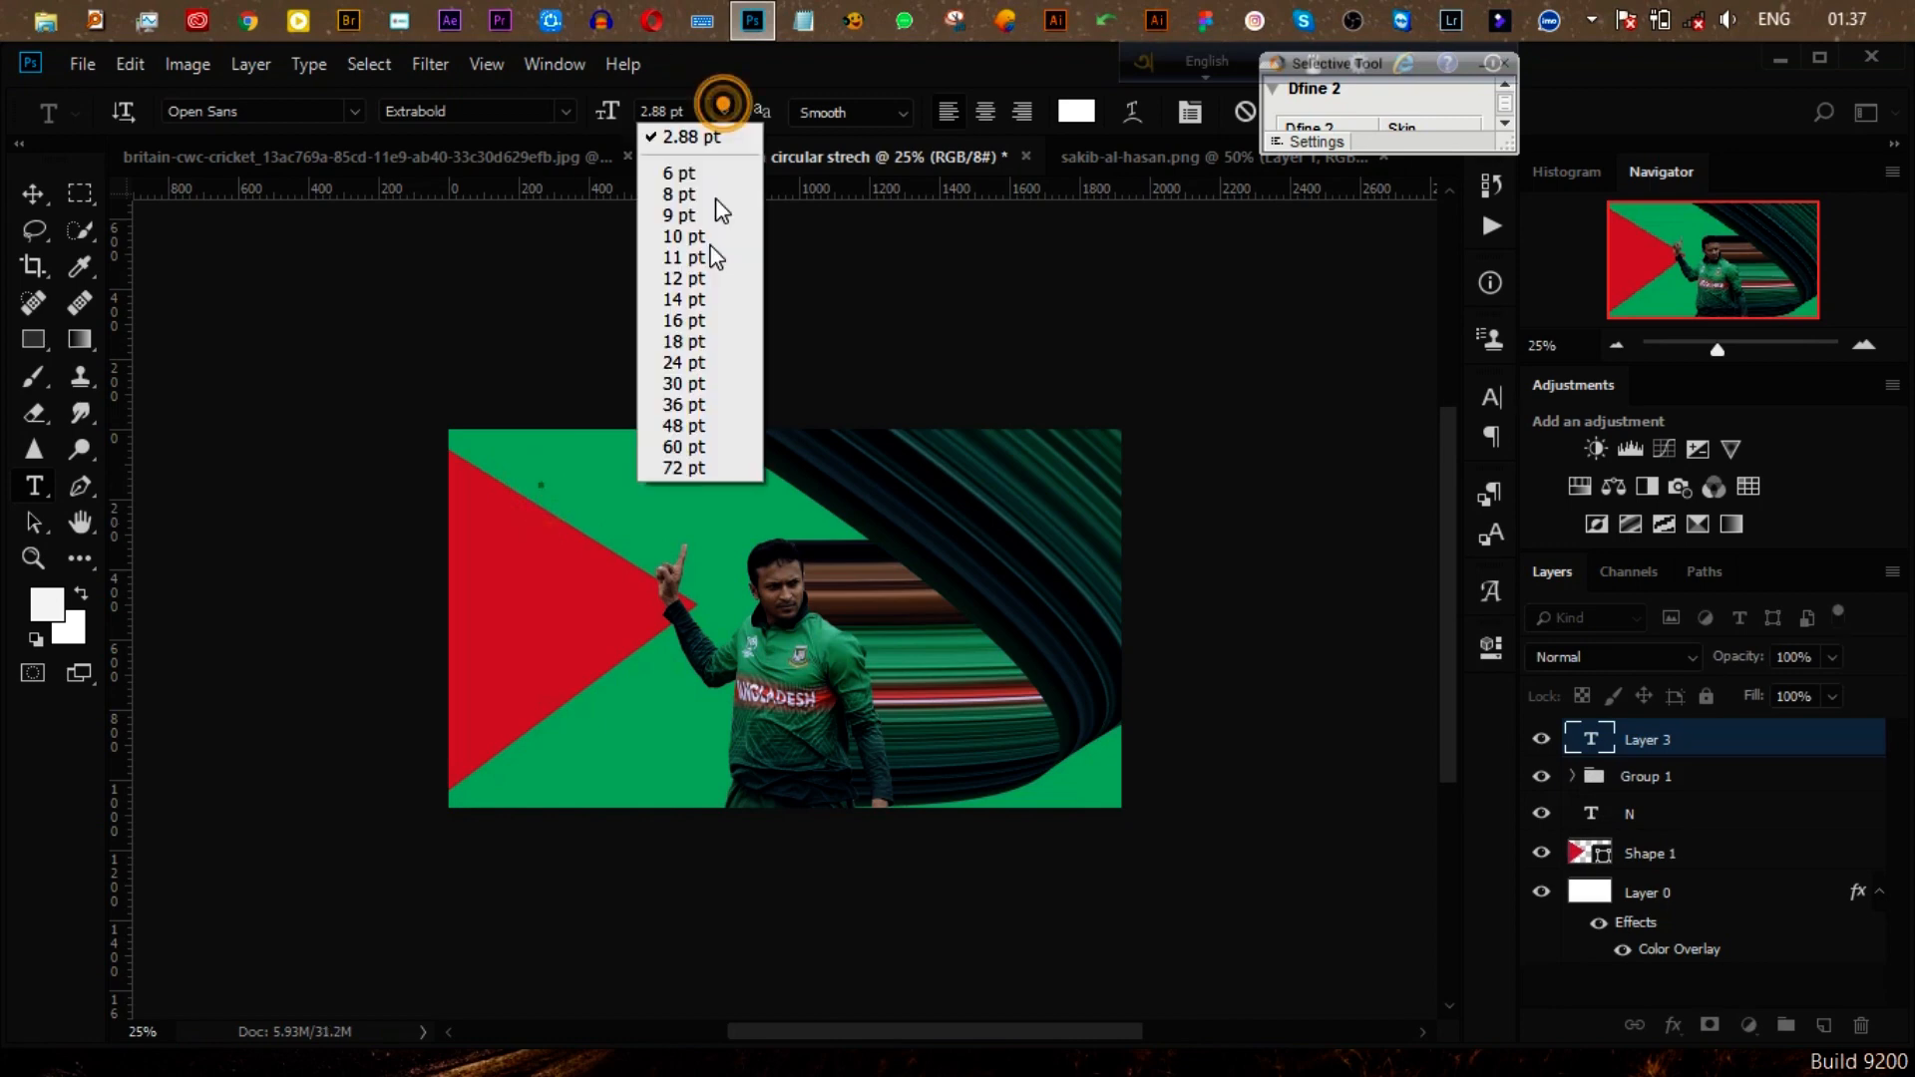
click(684, 456)
text(NO.)
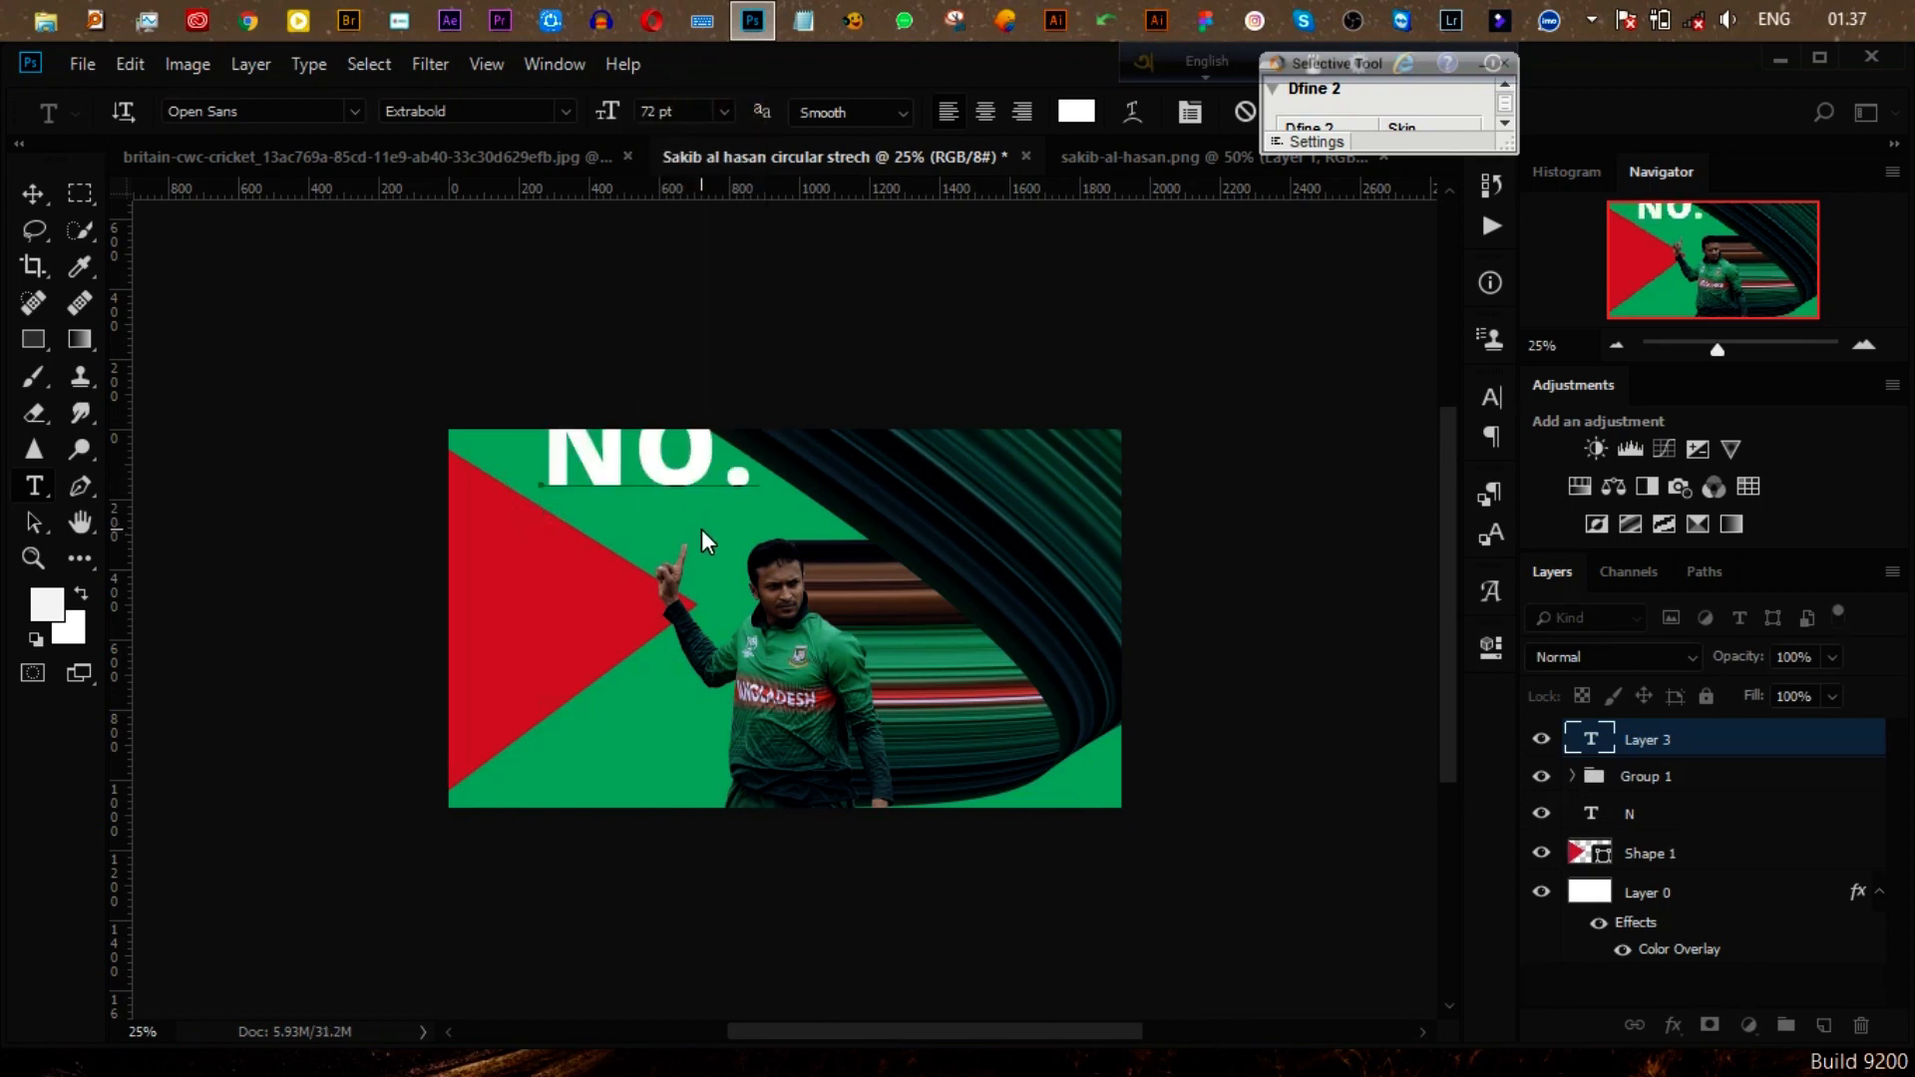
text(1)
drag(685, 476, 599, 590)
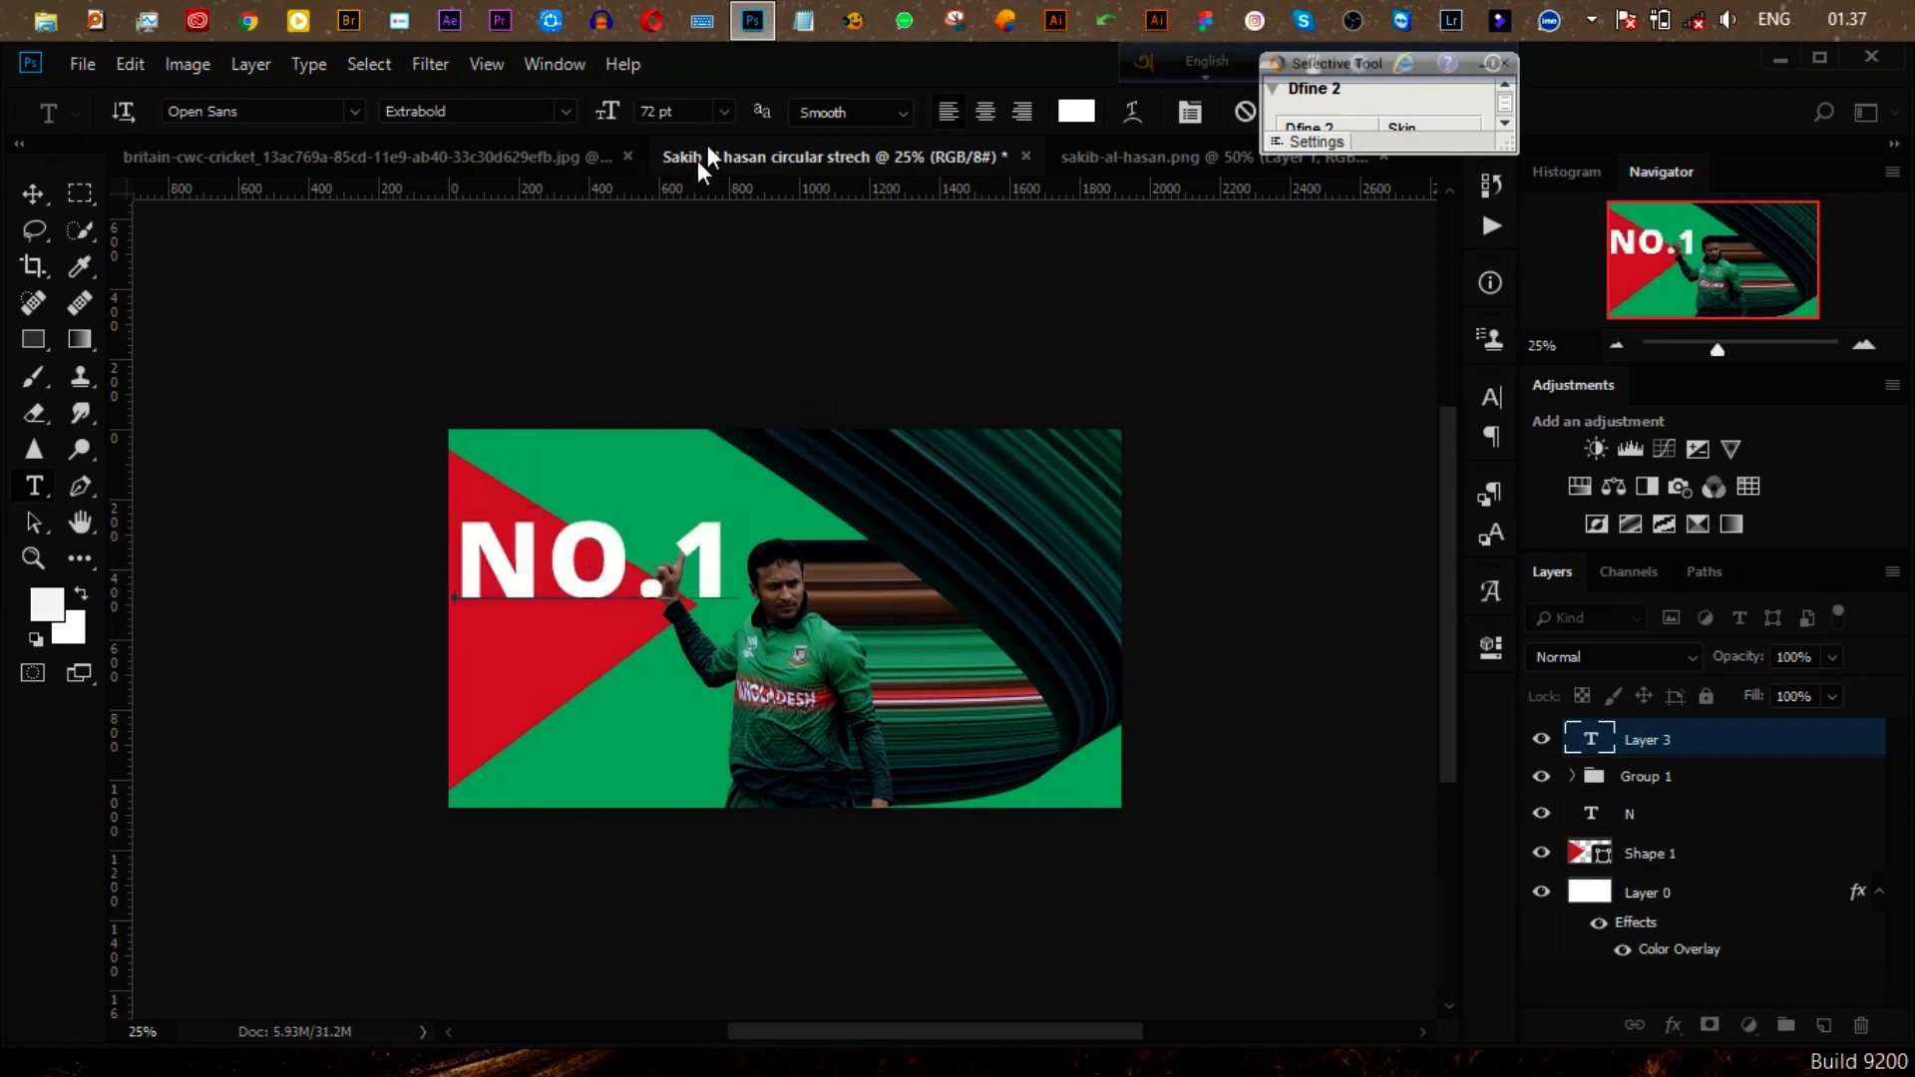
Step: Reduce the NO.1 text to 30 pt and move it up slightly within the red triangle
click(724, 111)
click(41, 190)
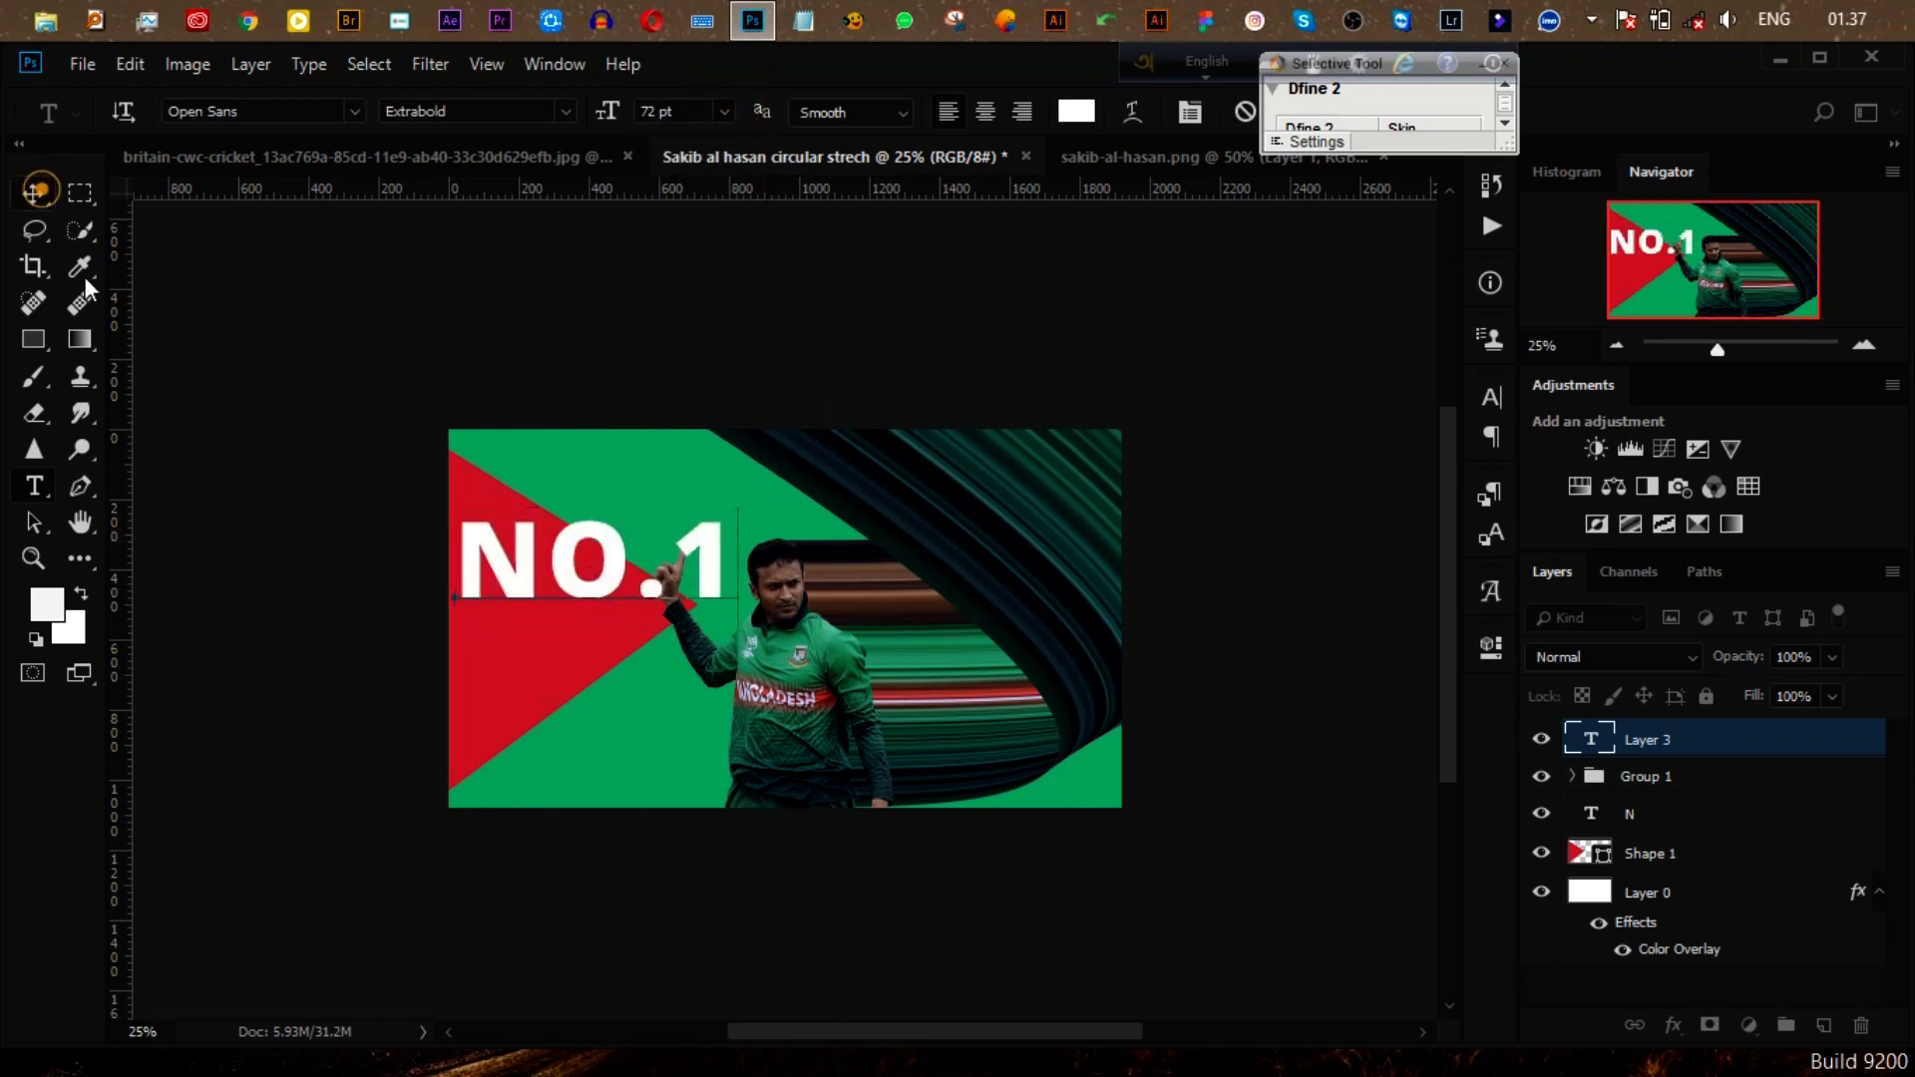
double_click(581, 527)
click(724, 111)
click(691, 374)
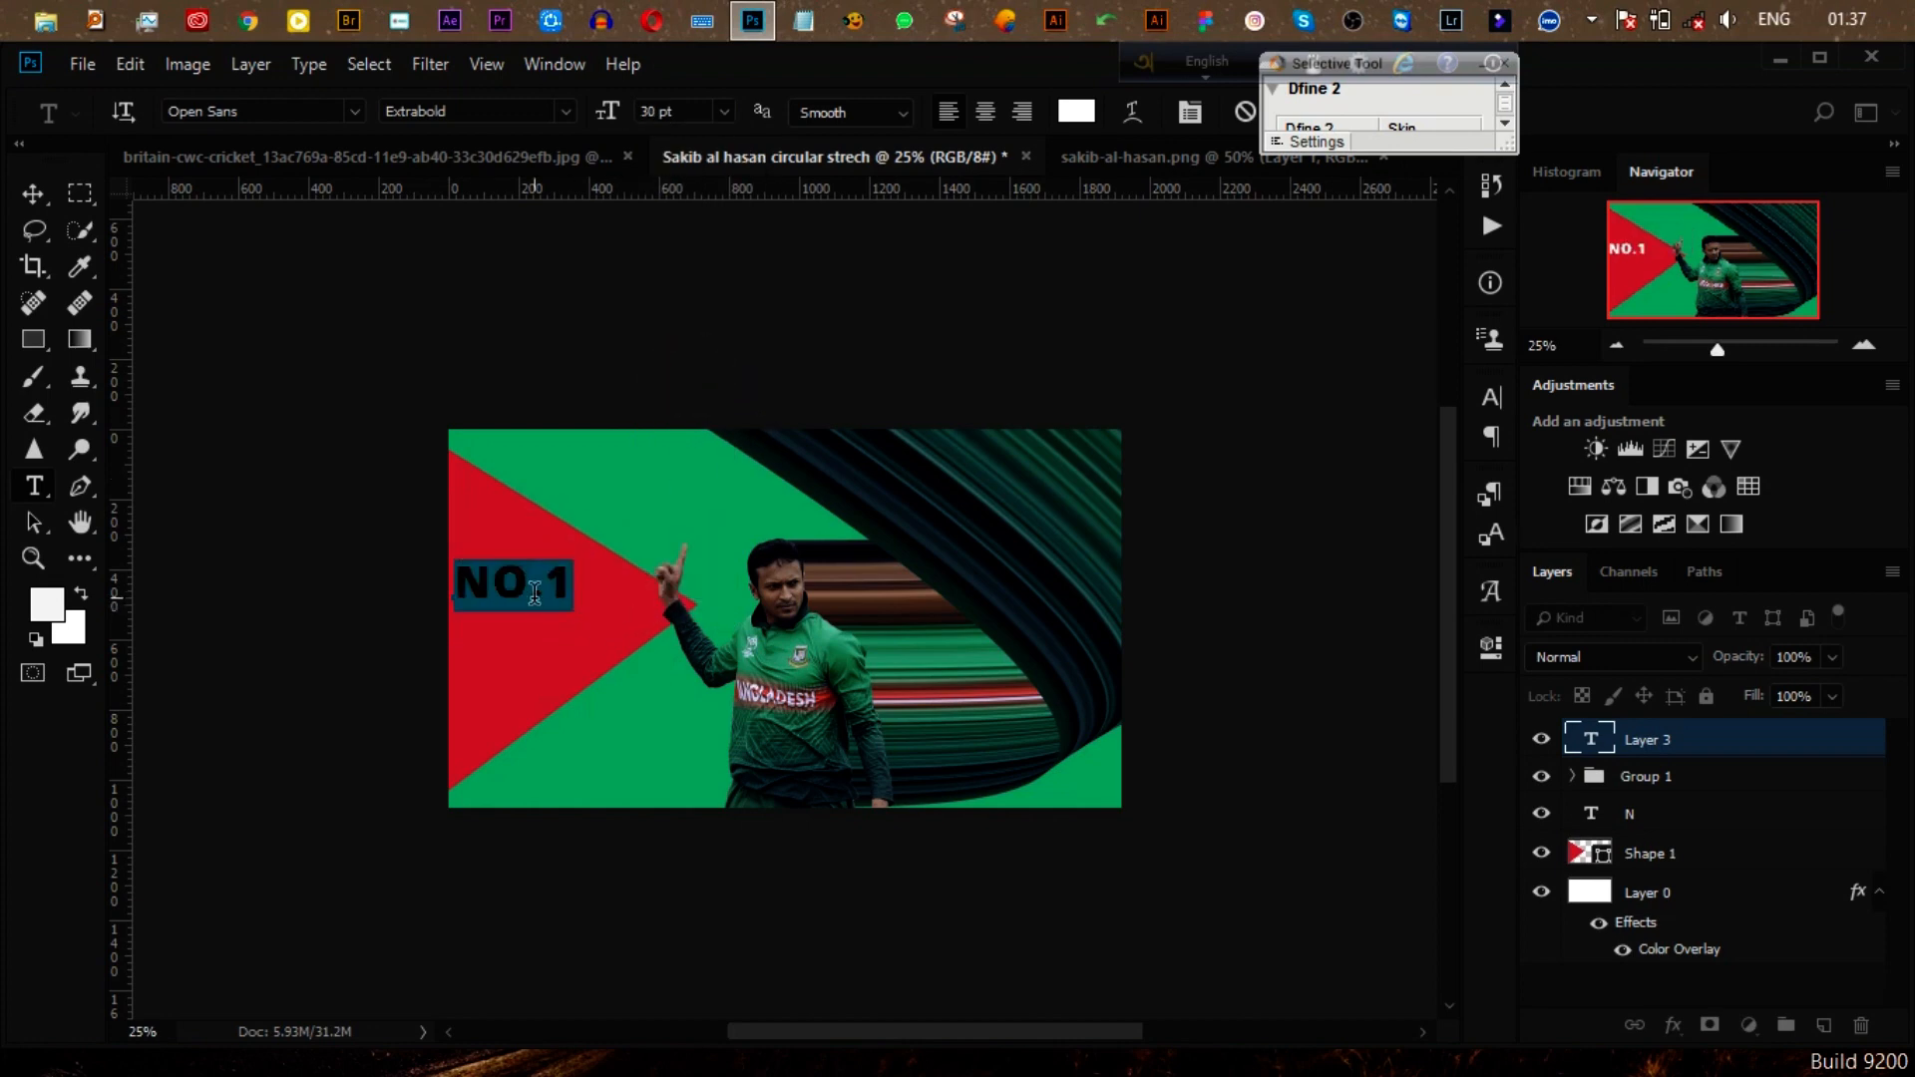
click(33, 193)
drag(507, 598, 487, 572)
Step: Add a separate text line "Allrounder" and place it directly beneath NO.1
click(34, 485)
click(468, 505)
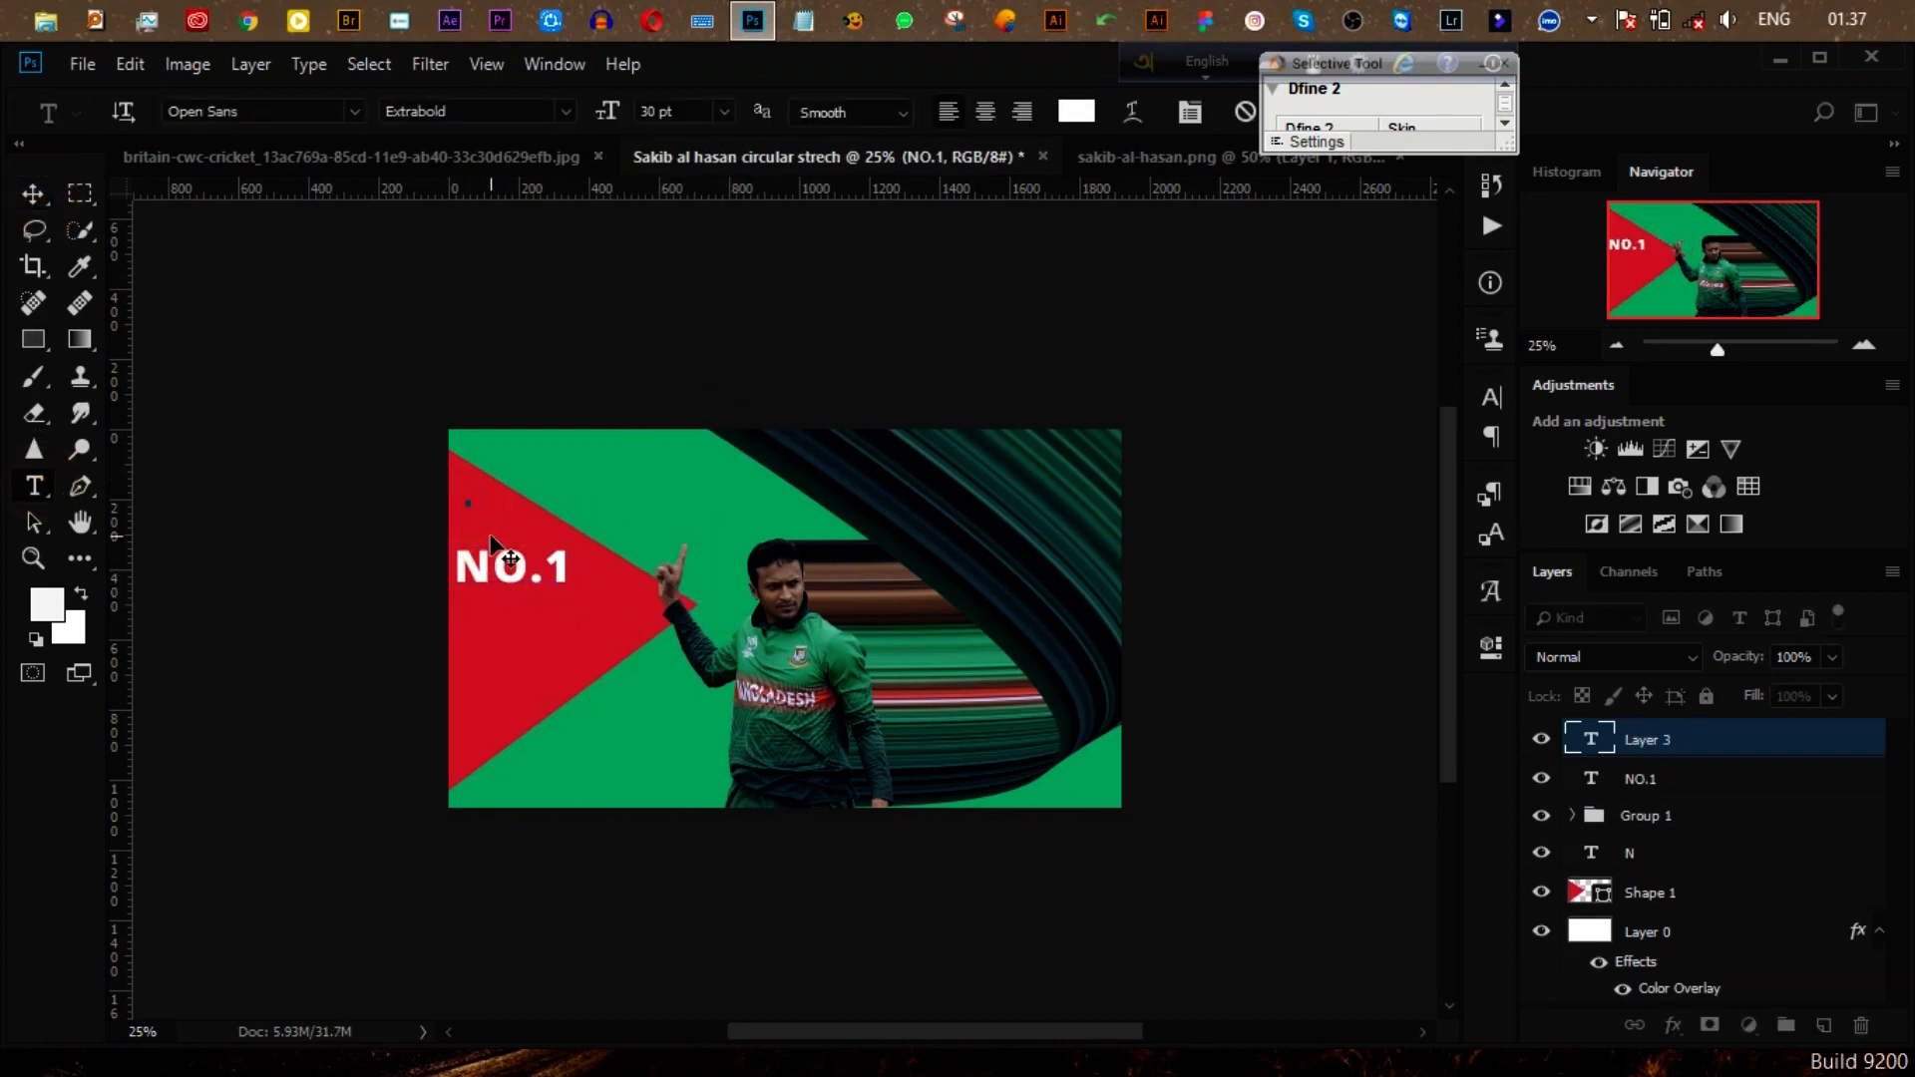
text(Allrounder)
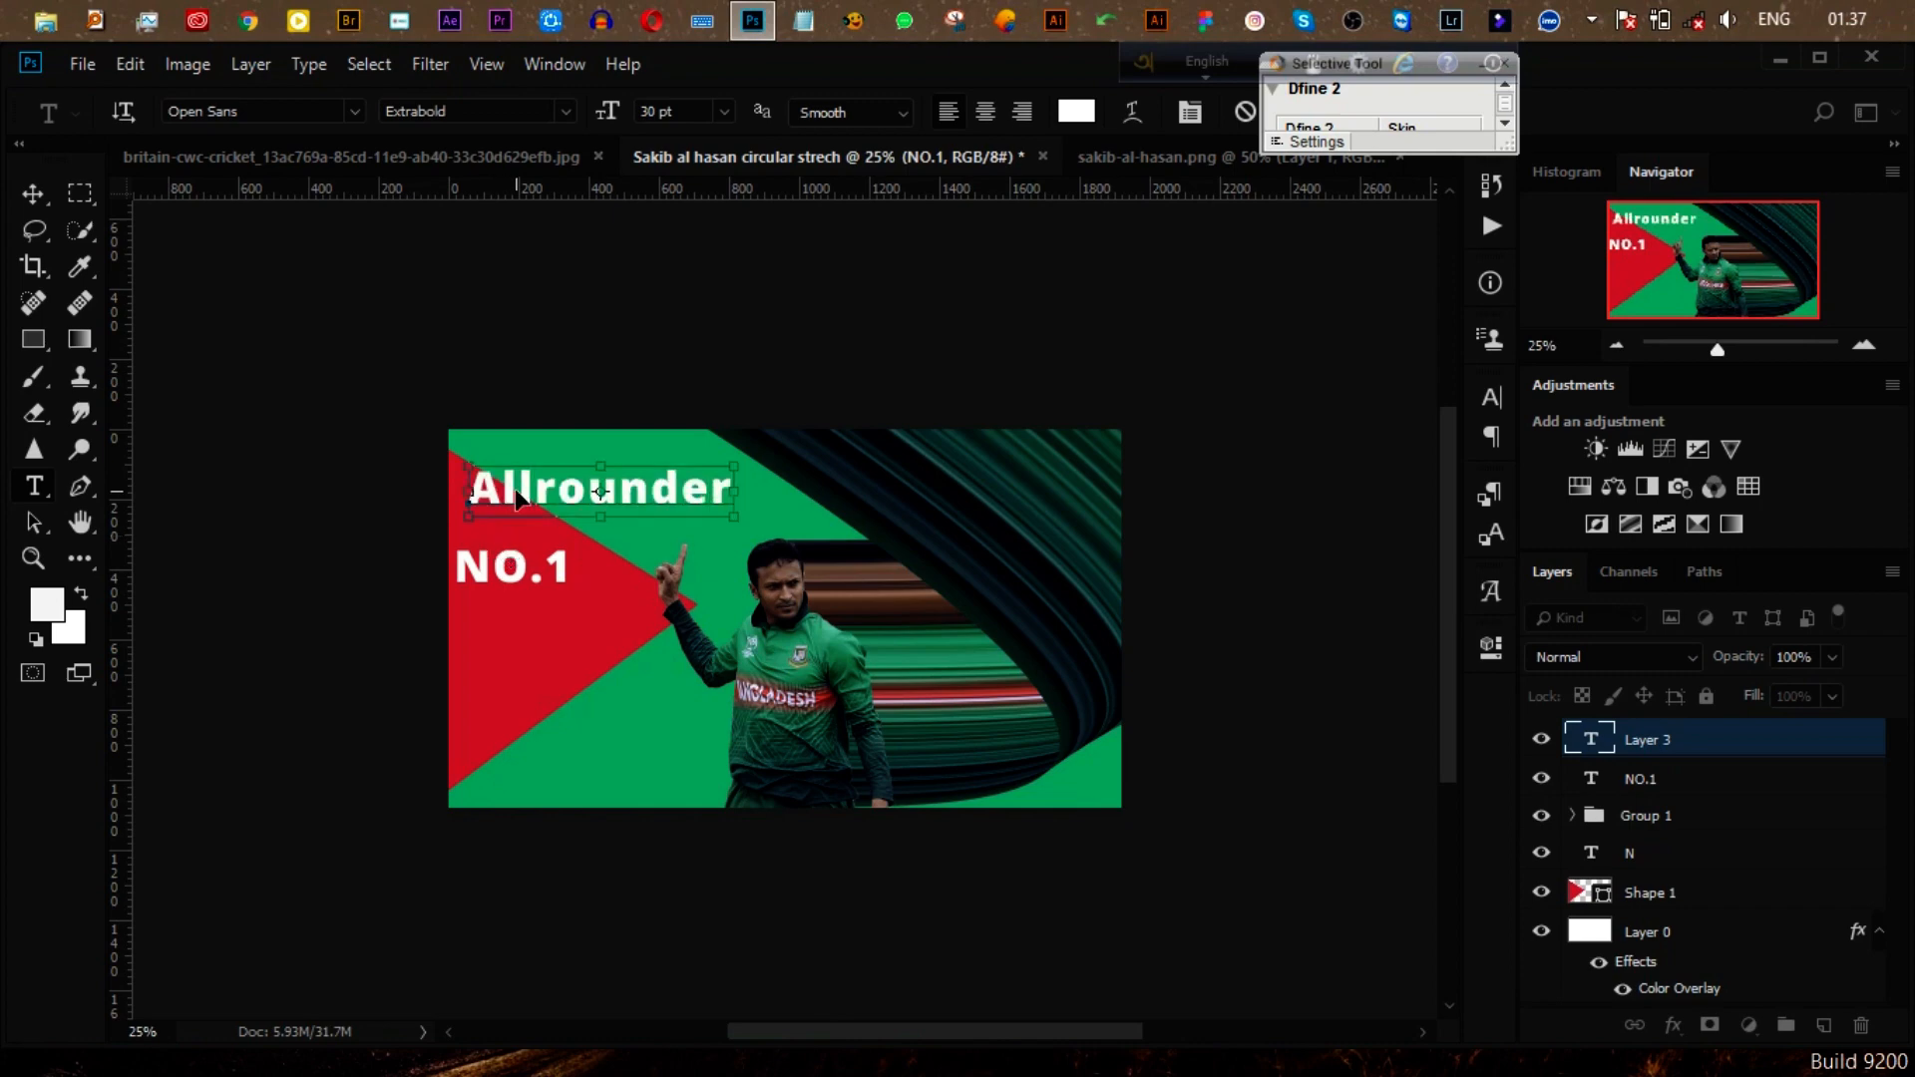
drag(517, 496, 506, 629)
Step: Set the Allrounder text to Regular weight at 12 pt and fit it closely under NO.1
key(ctrl+a)
click(564, 110)
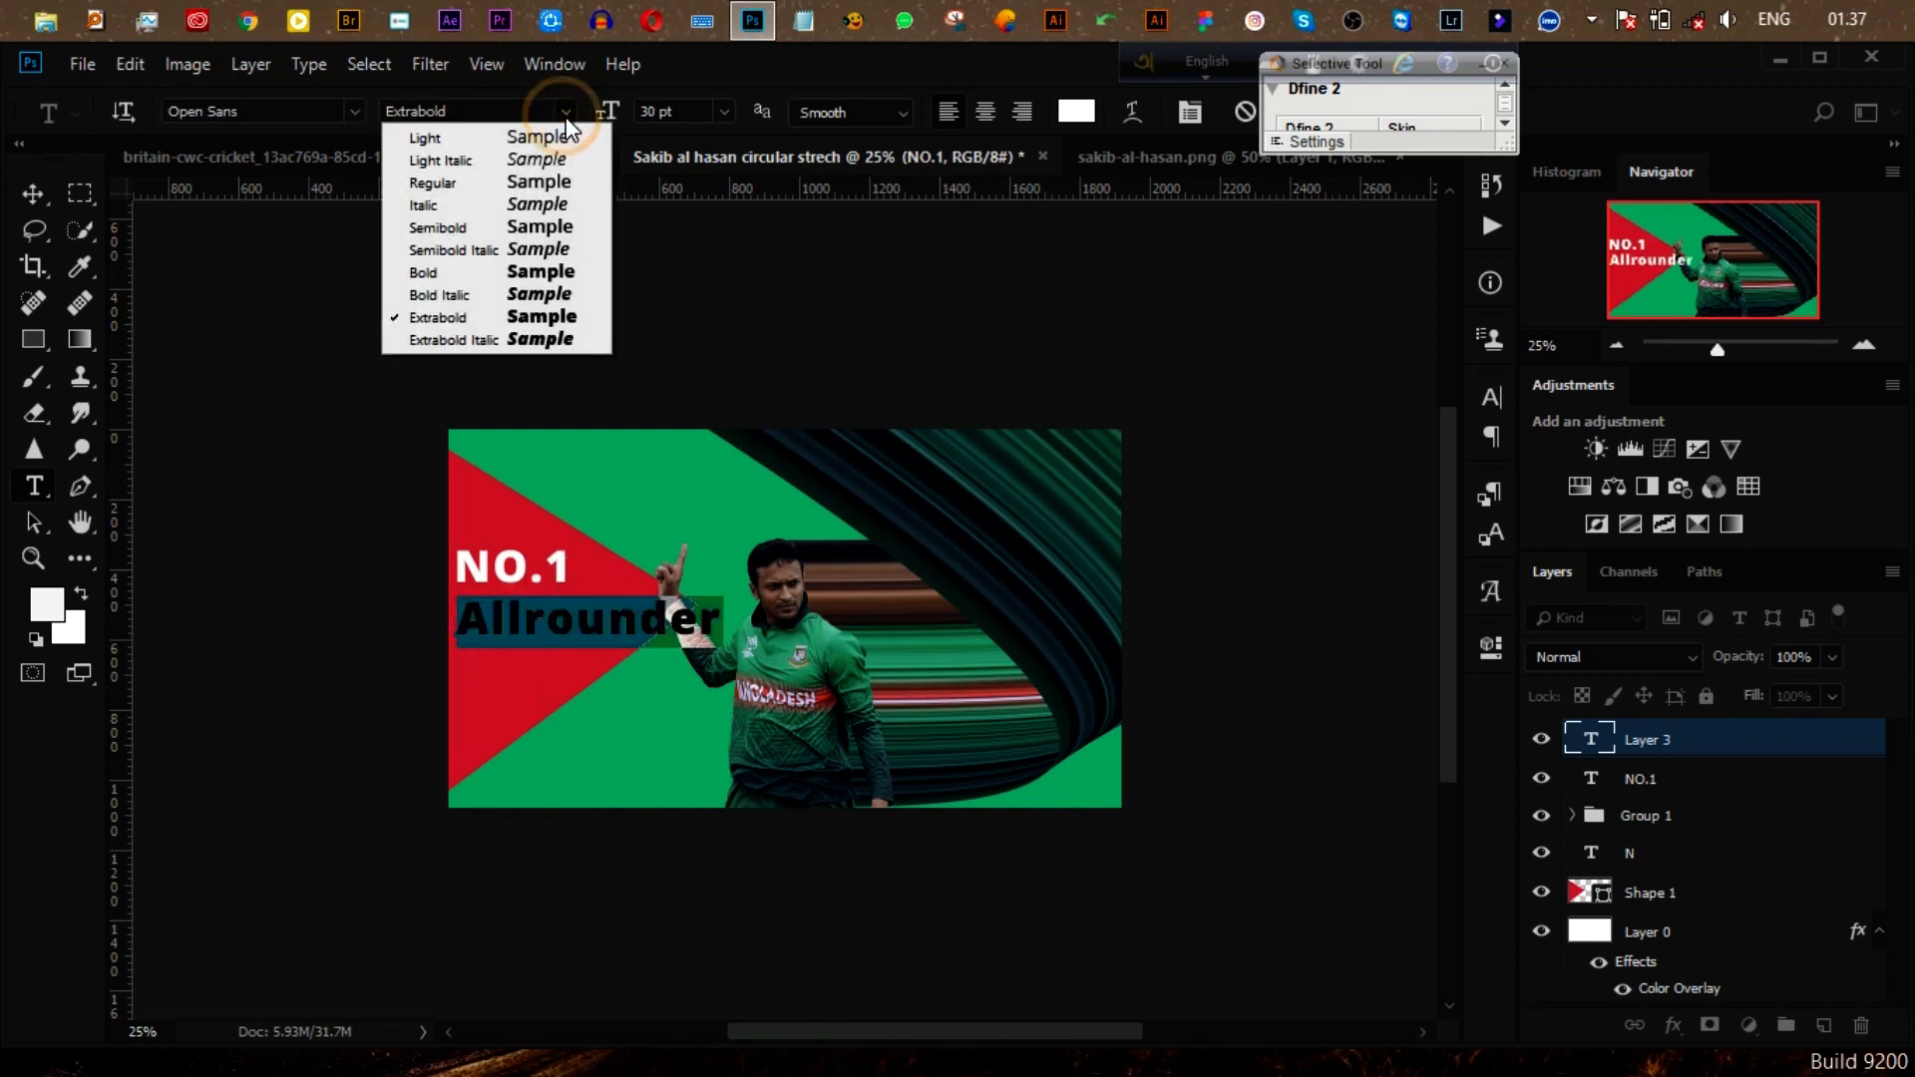
click(543, 182)
click(724, 111)
click(685, 242)
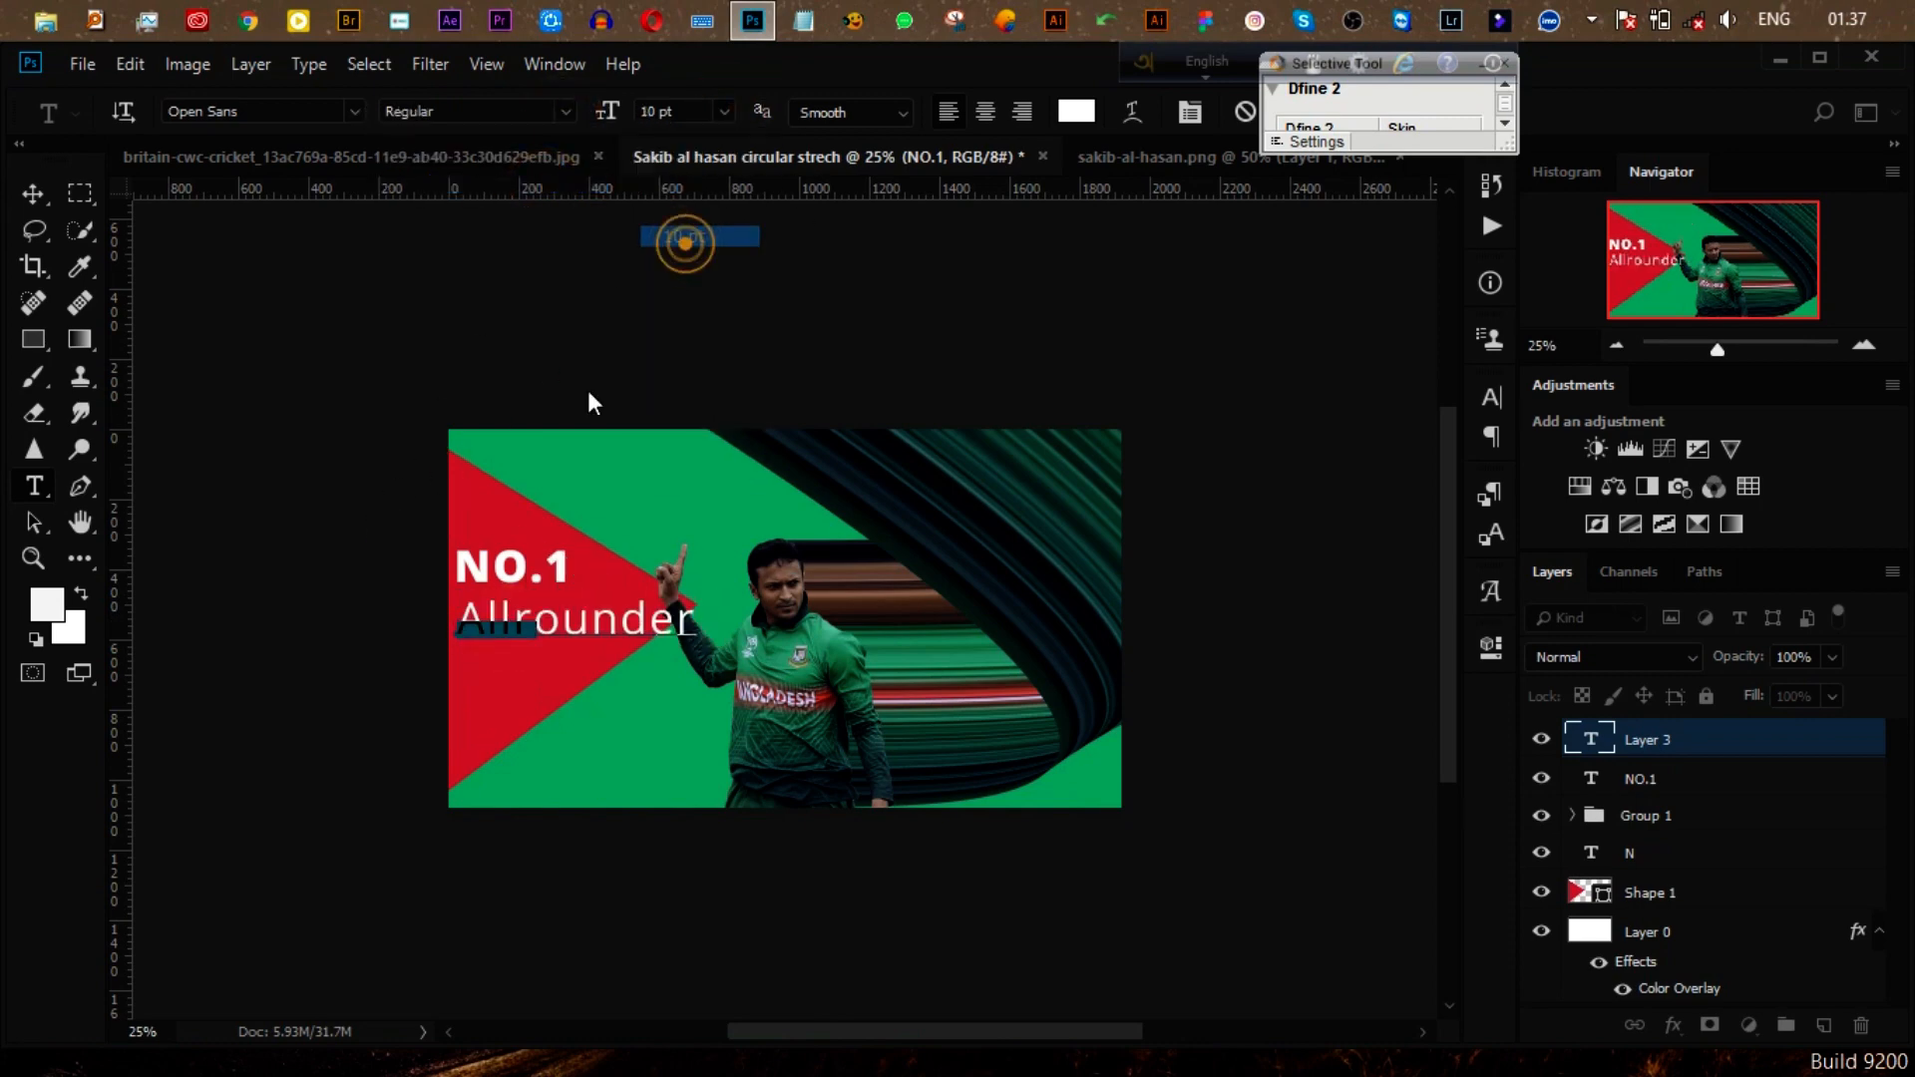
click(724, 110)
click(714, 249)
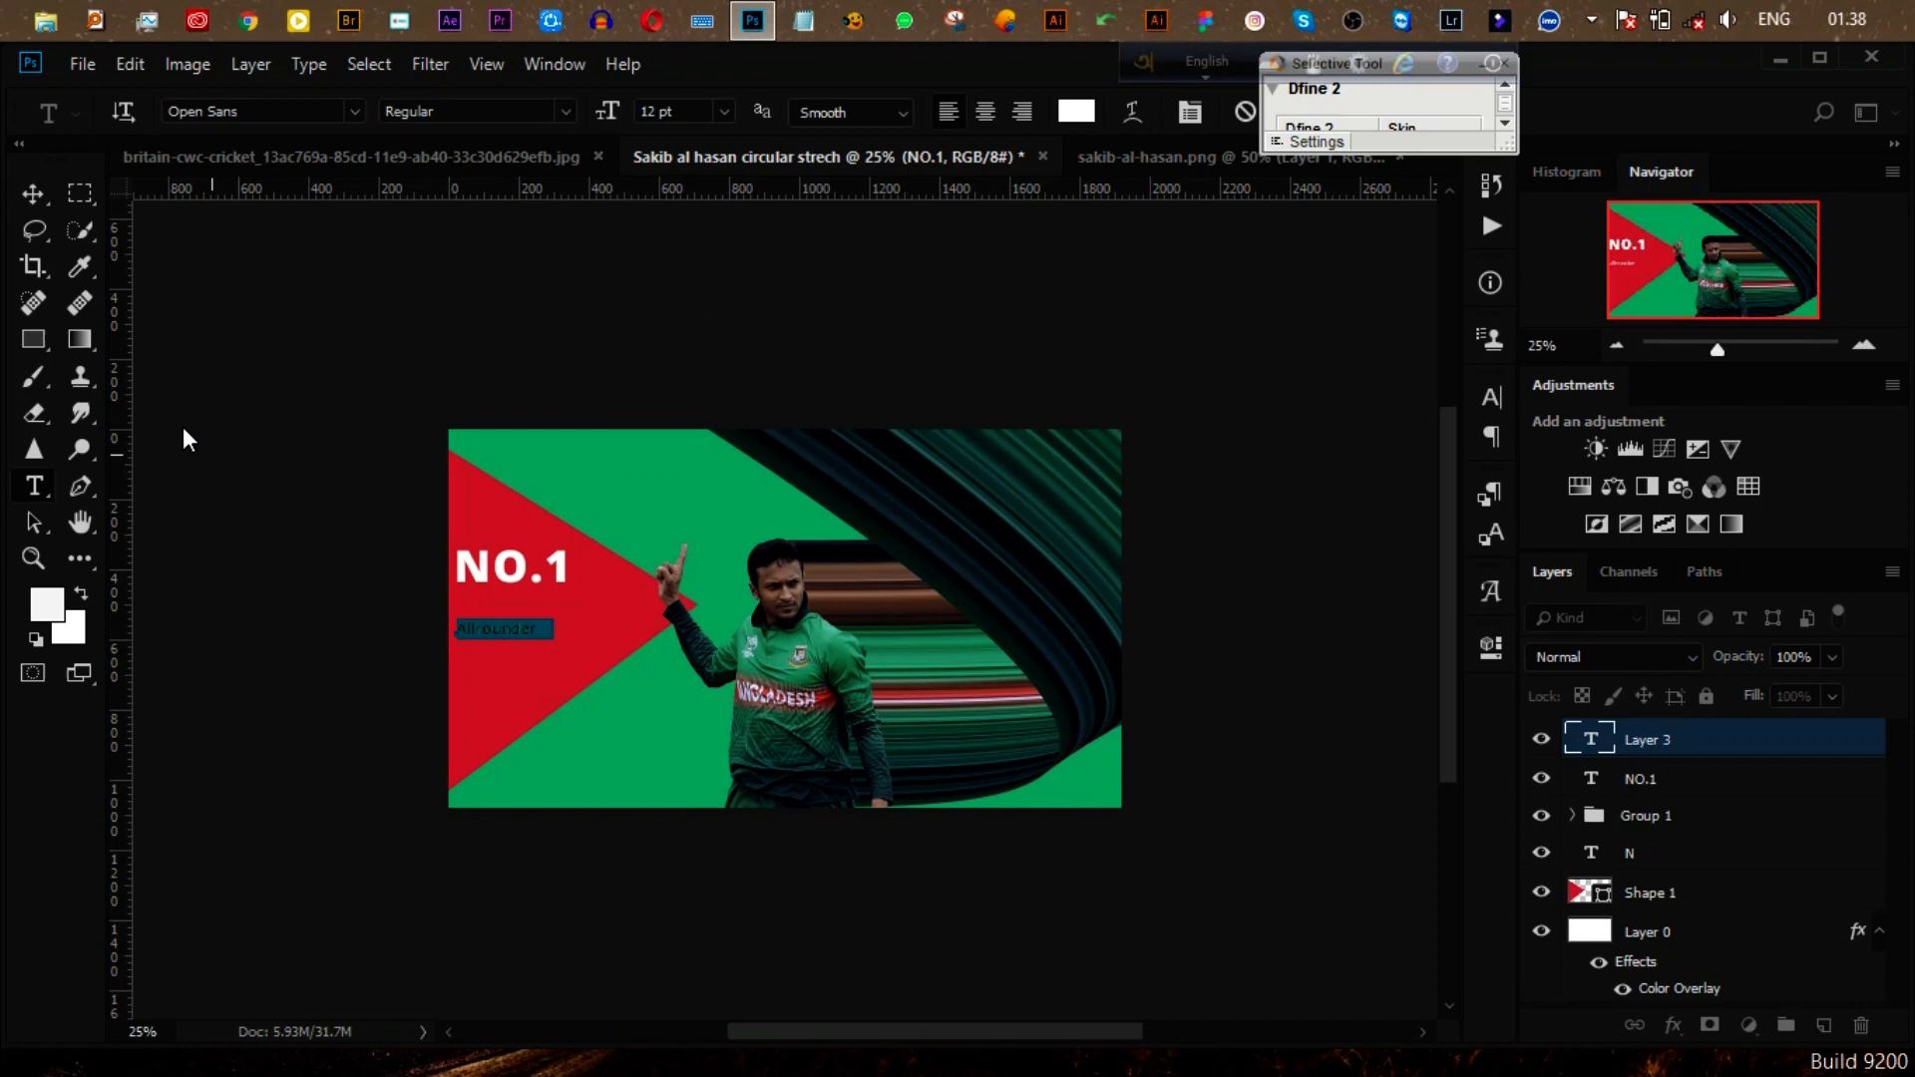
click(40, 194)
mouse_move(482, 633)
mouse_down()
mouse_move(489, 598)
mouse_move(504, 611)
mouse_up()
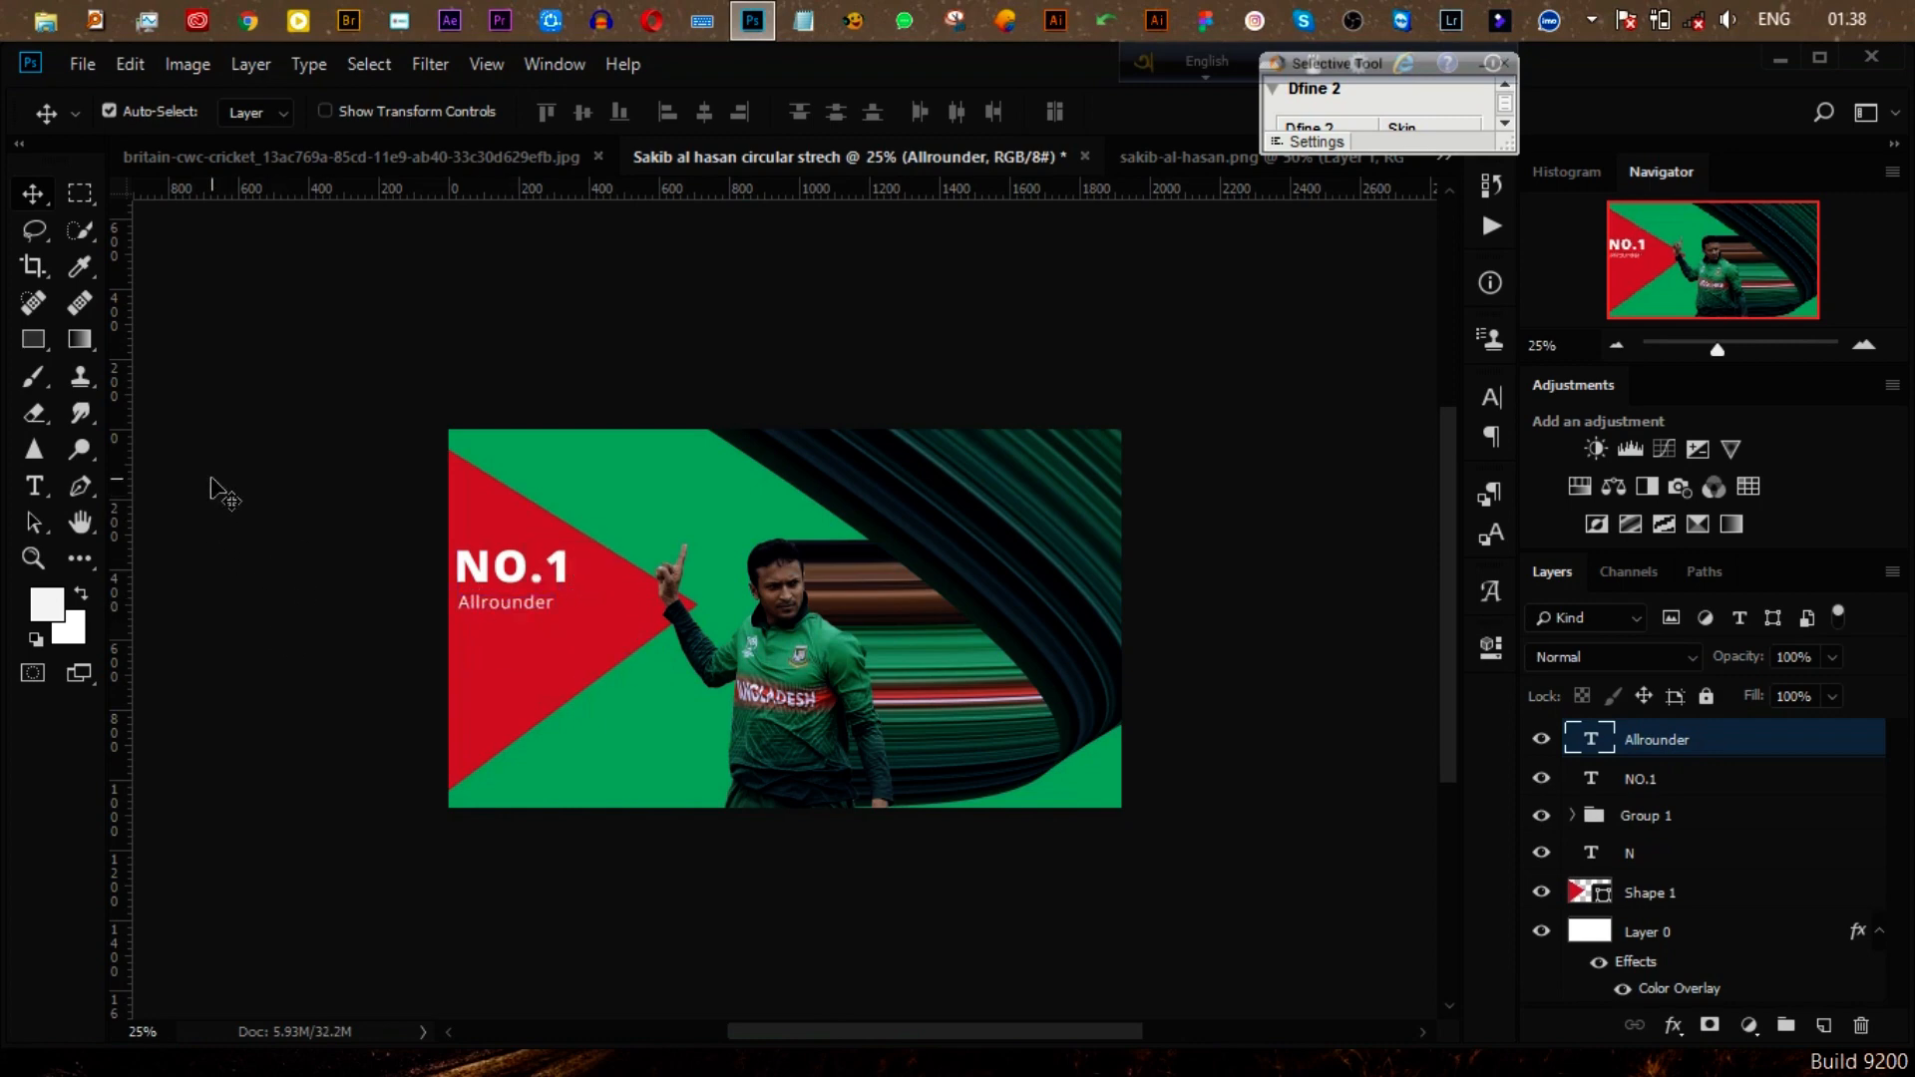
Step: Move the NO.1 and Allrounder texts together slightly down and right within the red triangle
click(207, 479)
click(488, 566)
shift+click(487, 606)
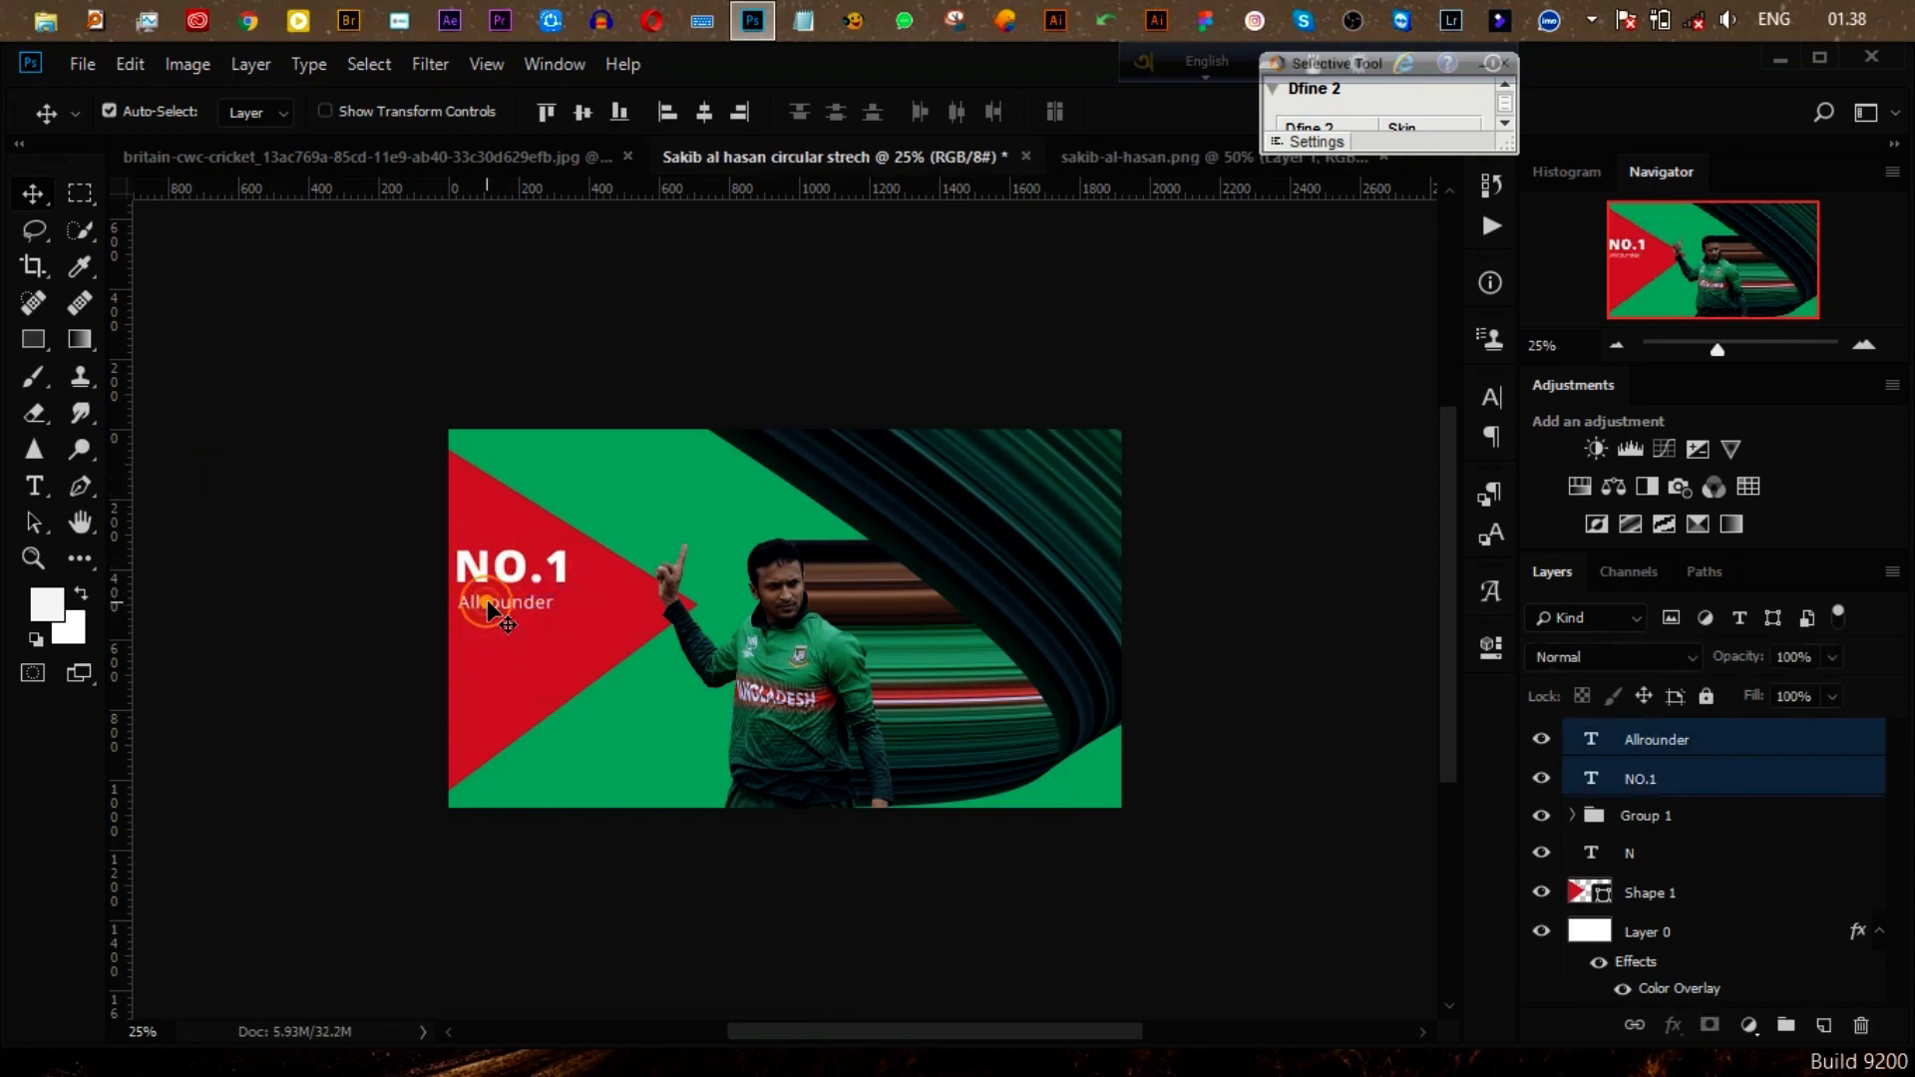
drag(487, 605, 498, 621)
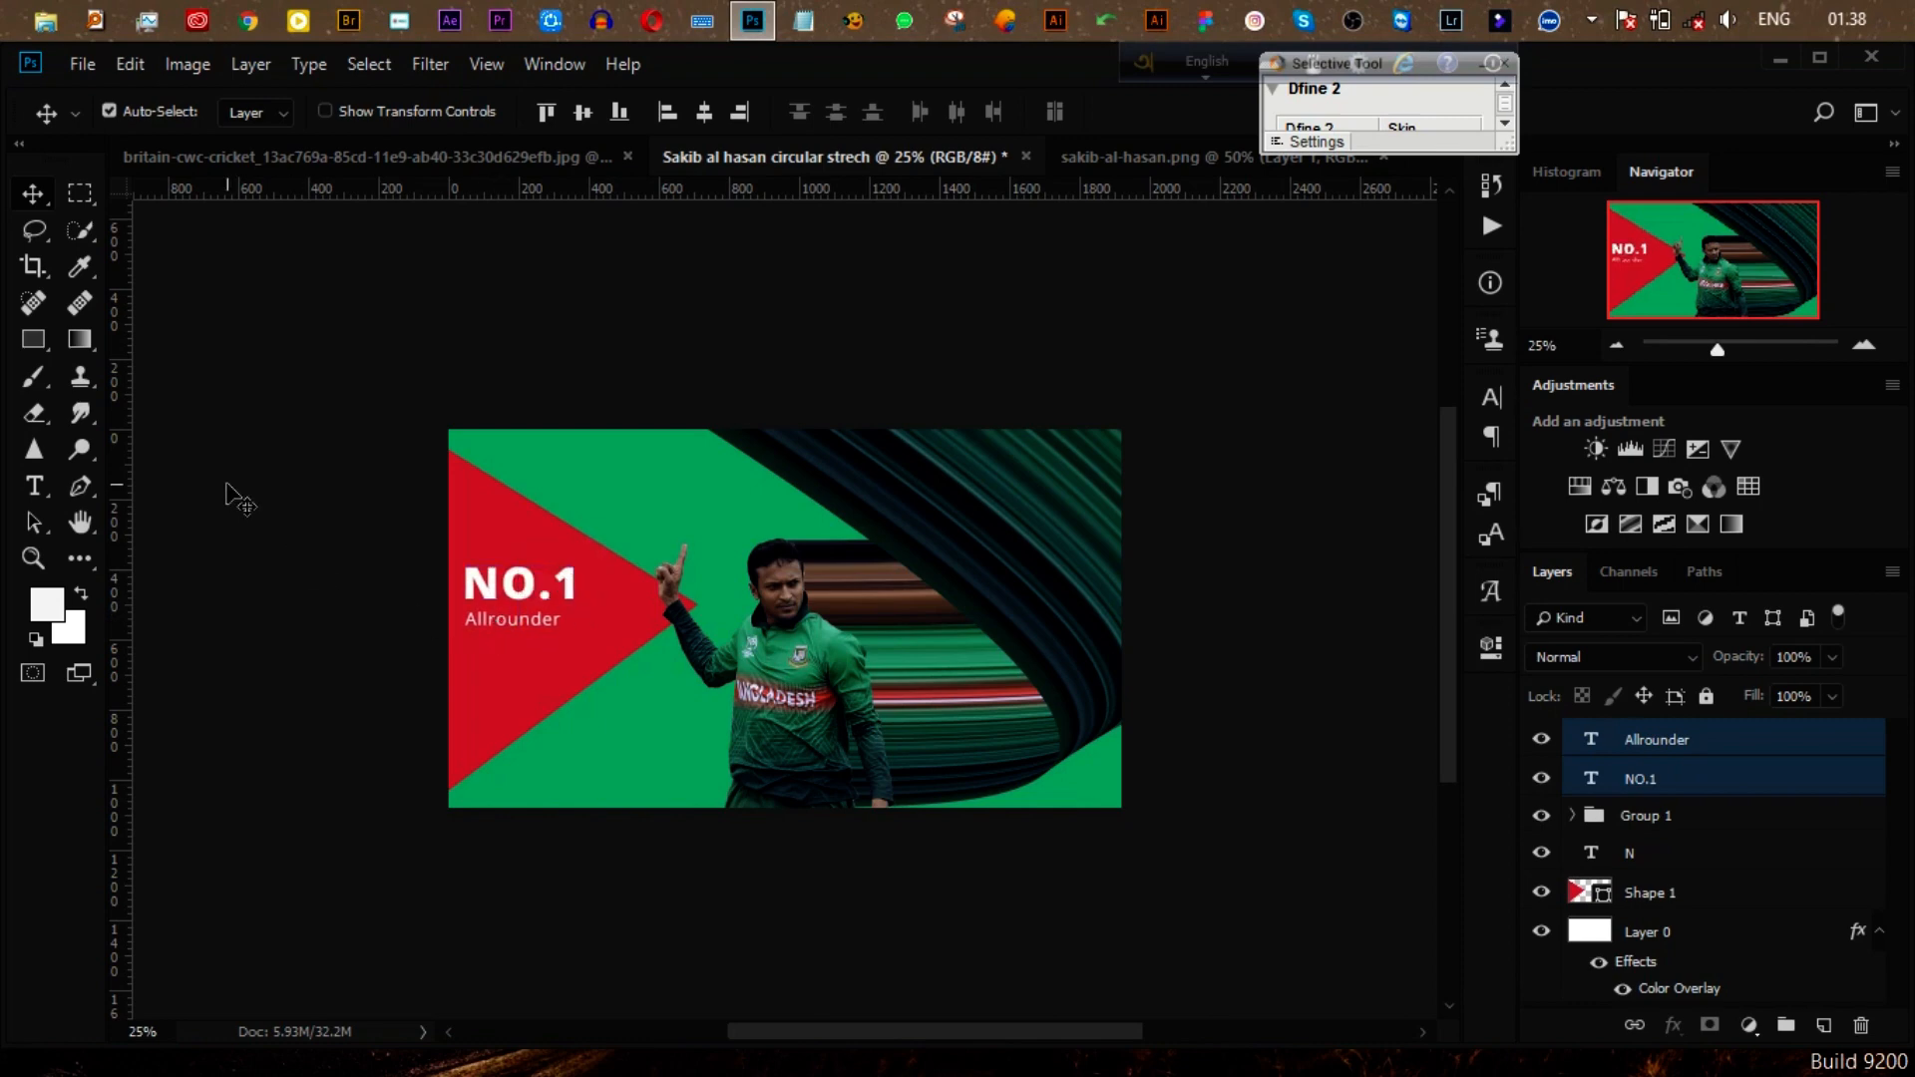
click(204, 464)
Step: Add a Gradient Map adjustment above the sakib-al-hasan layer in Group 1, using the "green" preset
click(1092, 784)
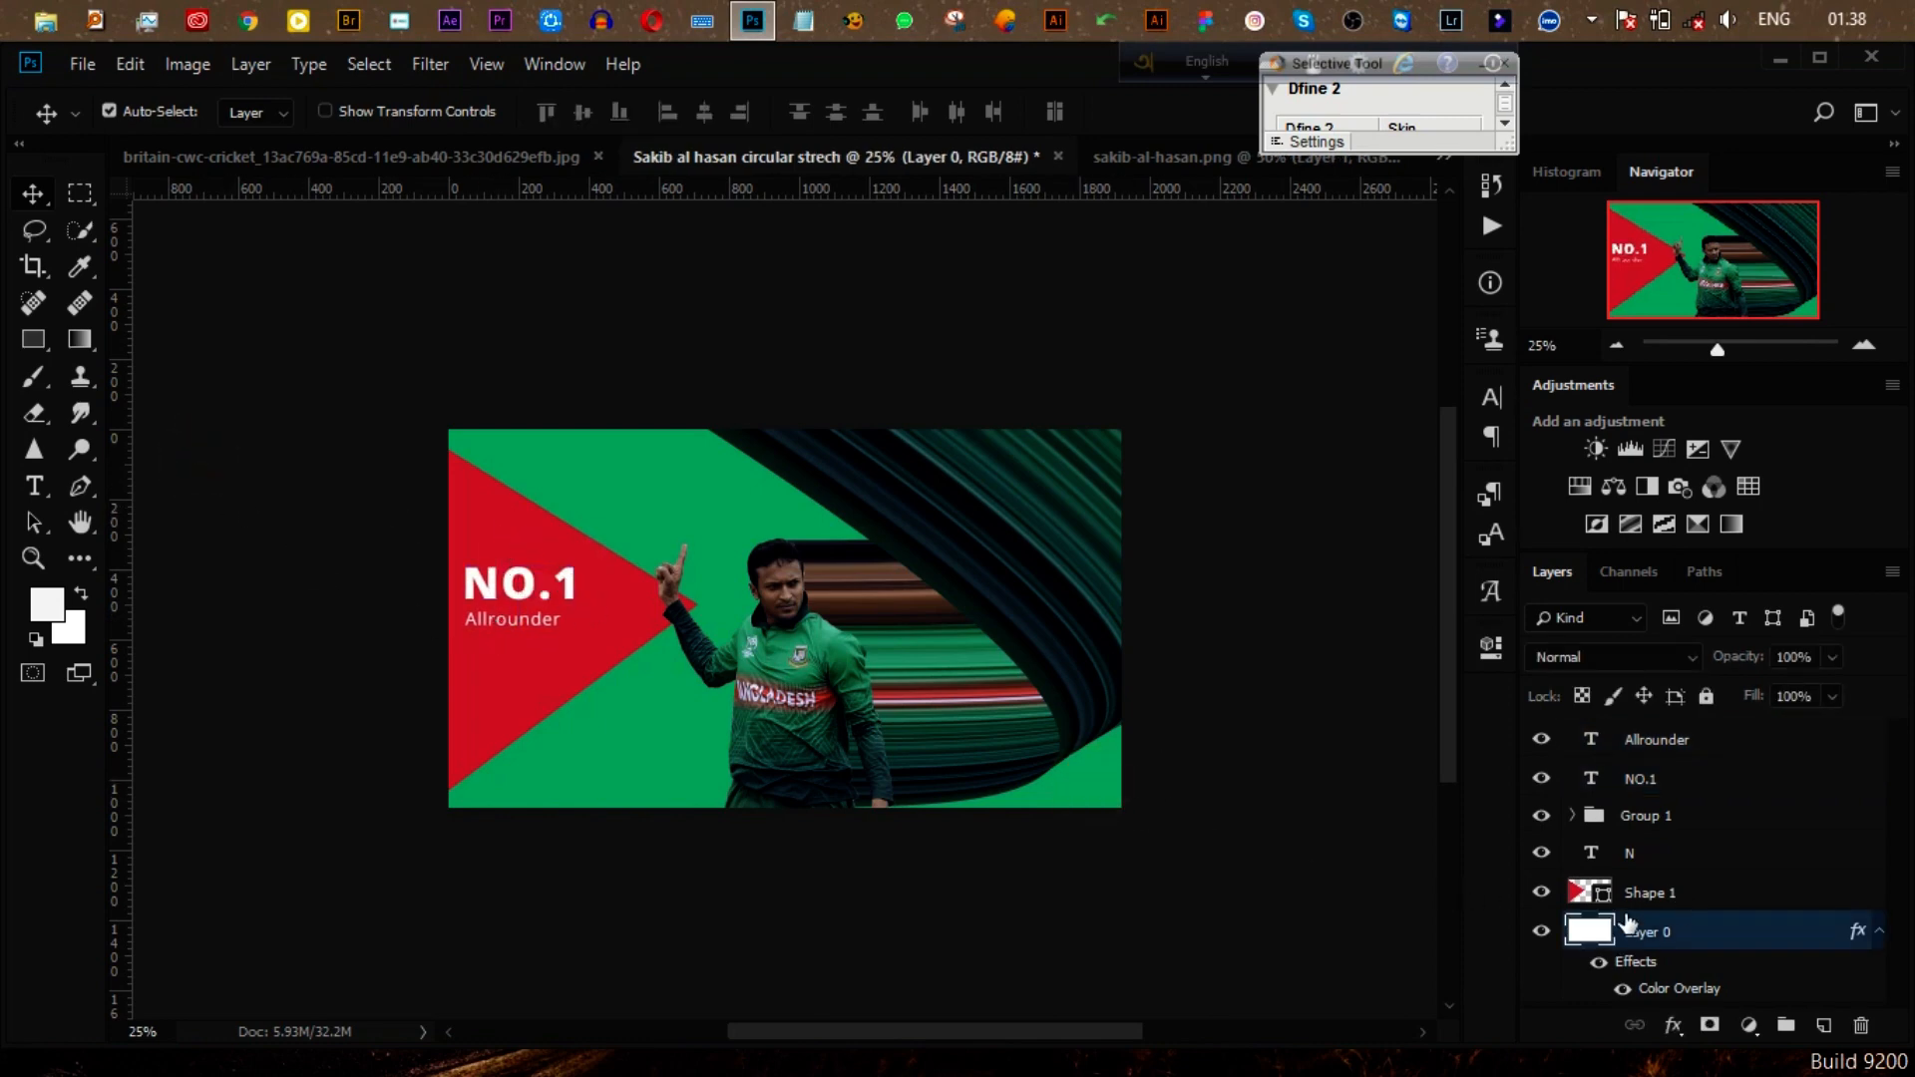
click(1572, 815)
click(1651, 850)
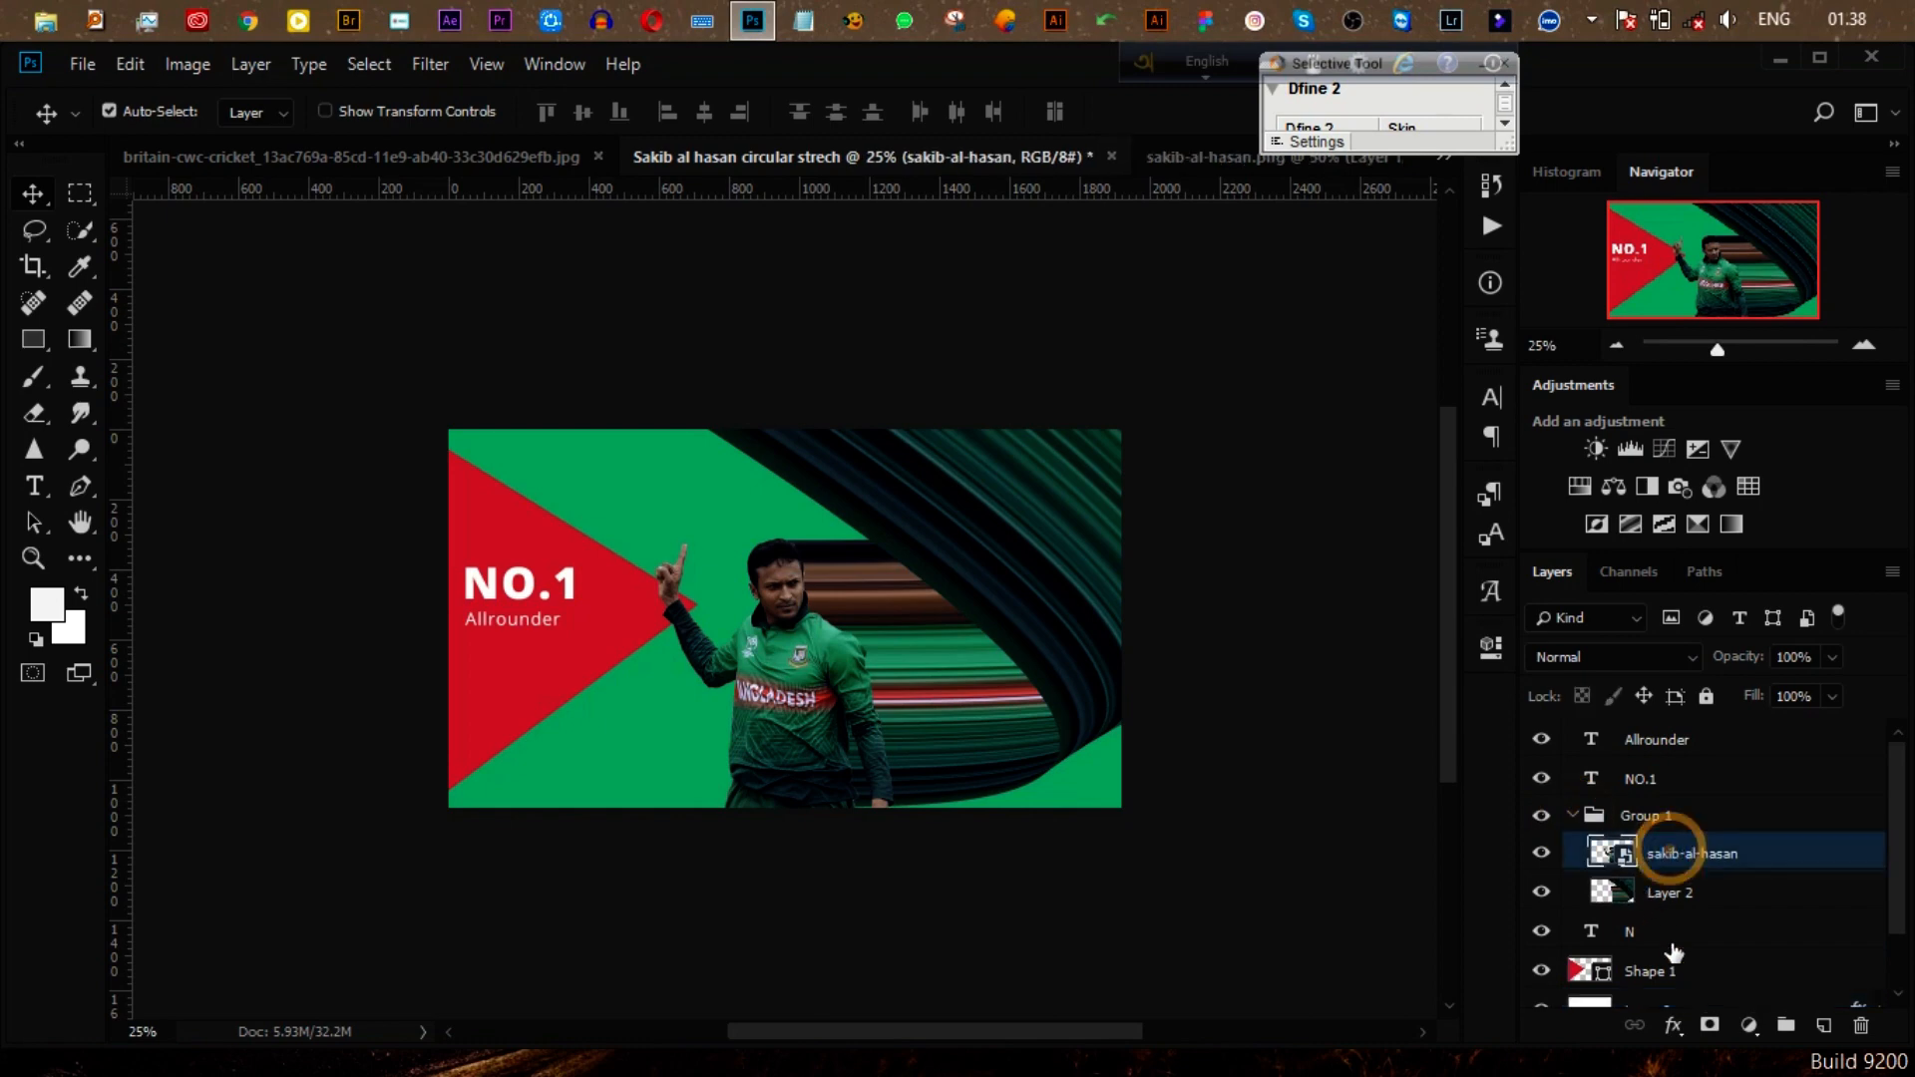
click(1748, 1025)
click(1755, 981)
click(1180, 535)
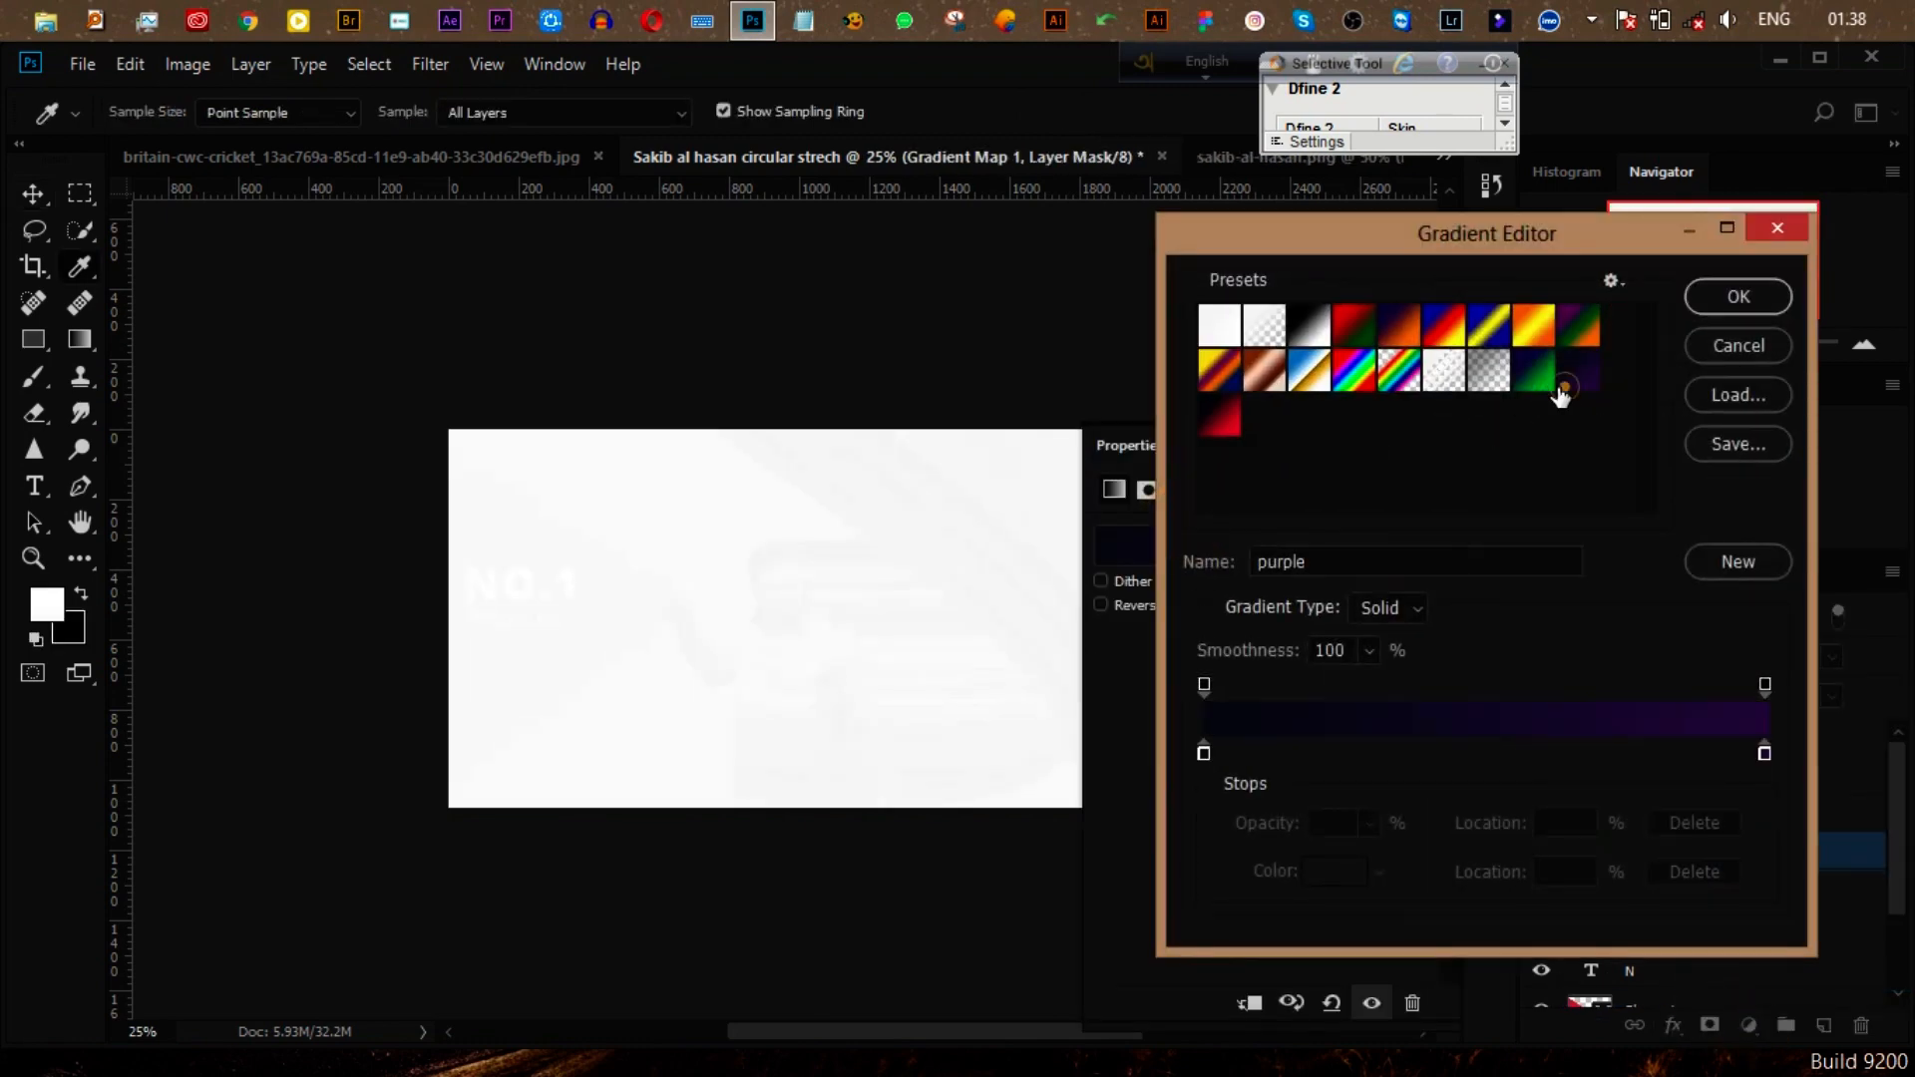
click(1536, 385)
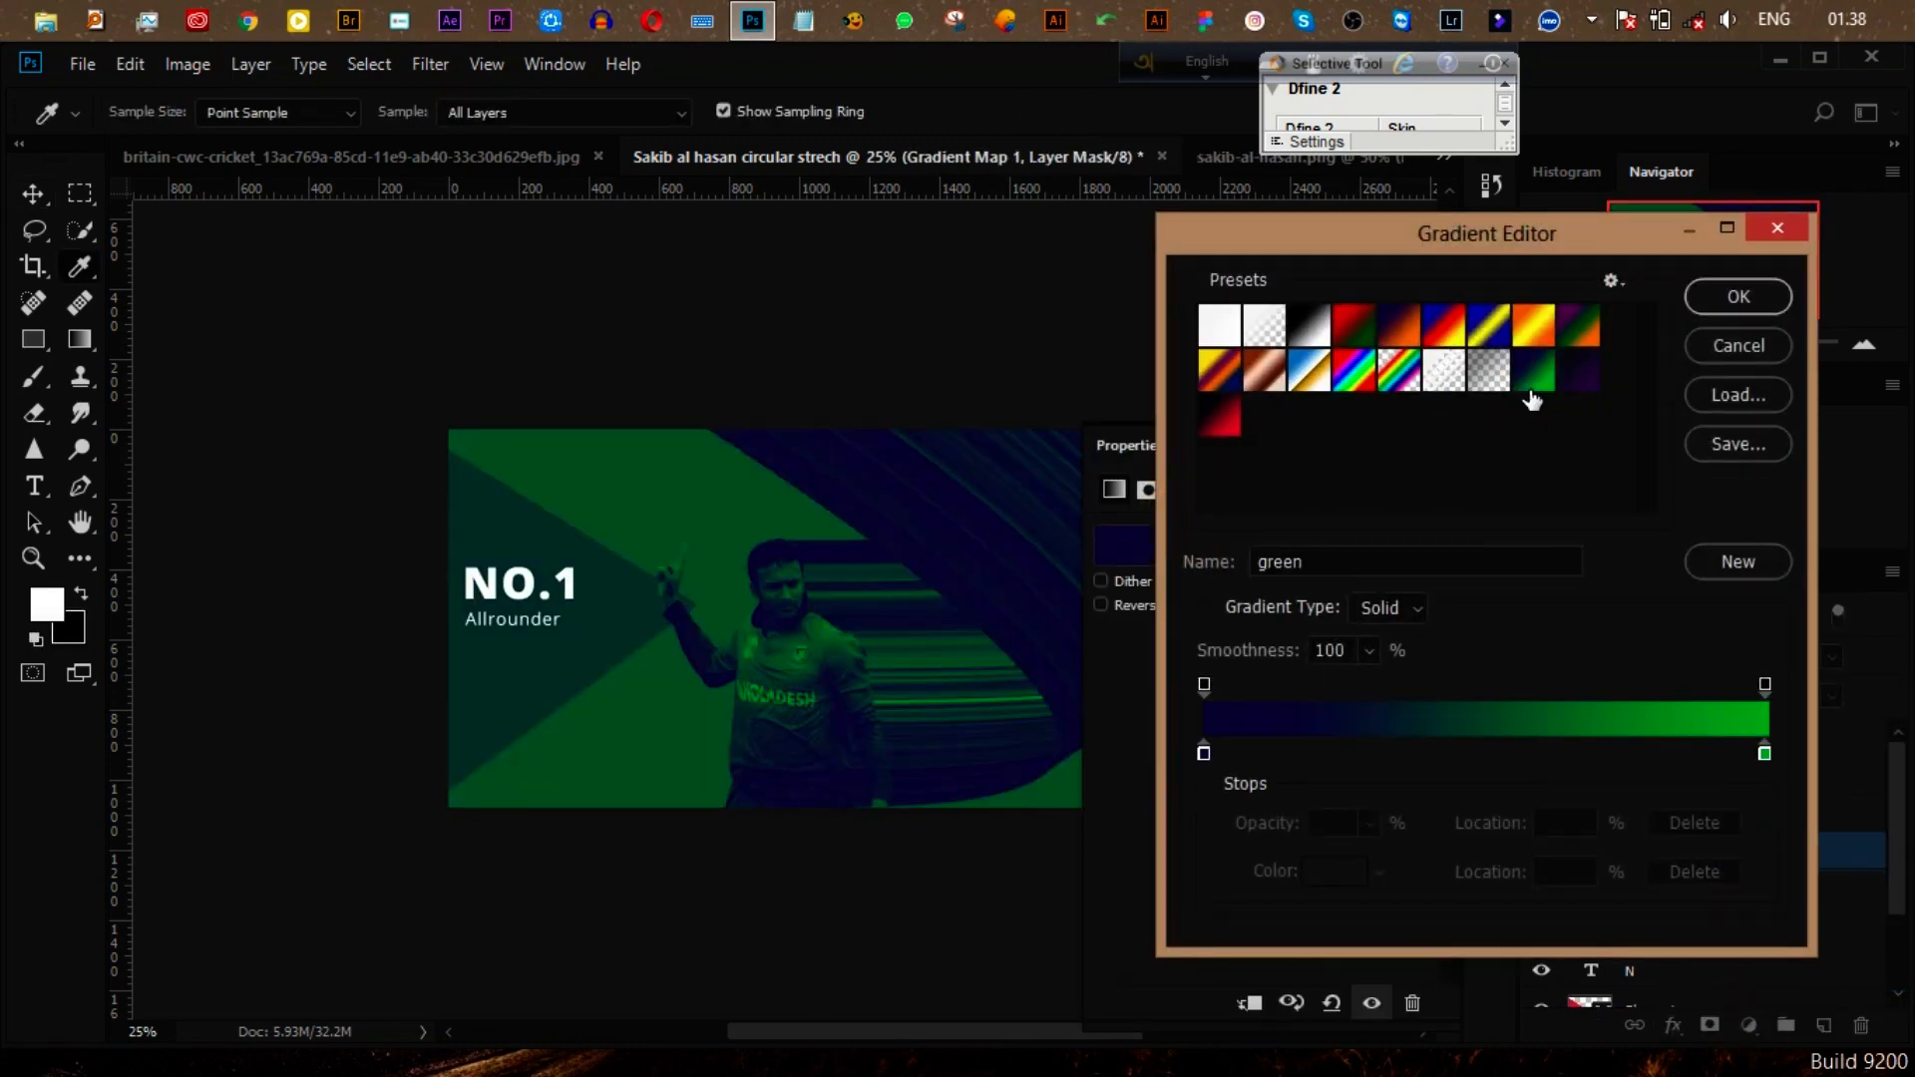
key(Return)
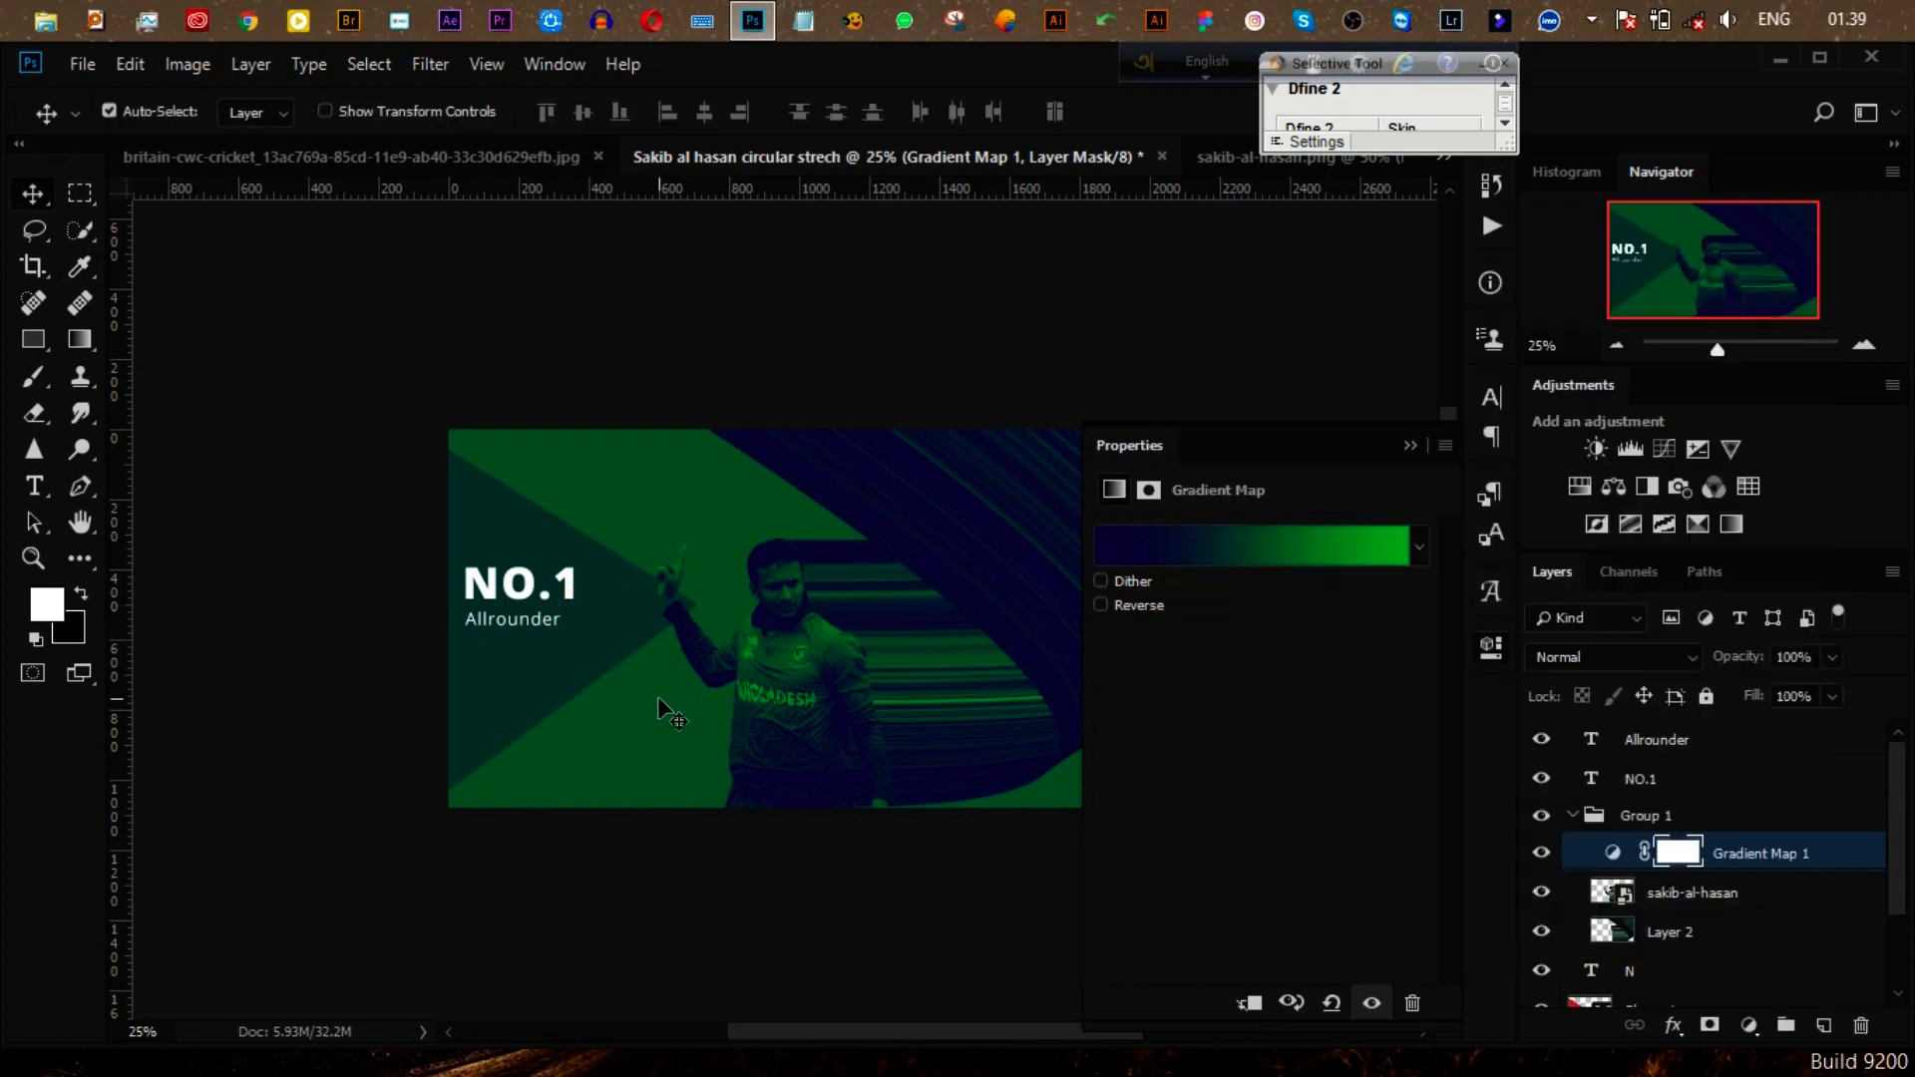
click(312, 602)
Step: Sample the triangle's dark teal as the foreground colour and copy its hex code, 19504a
key(i)
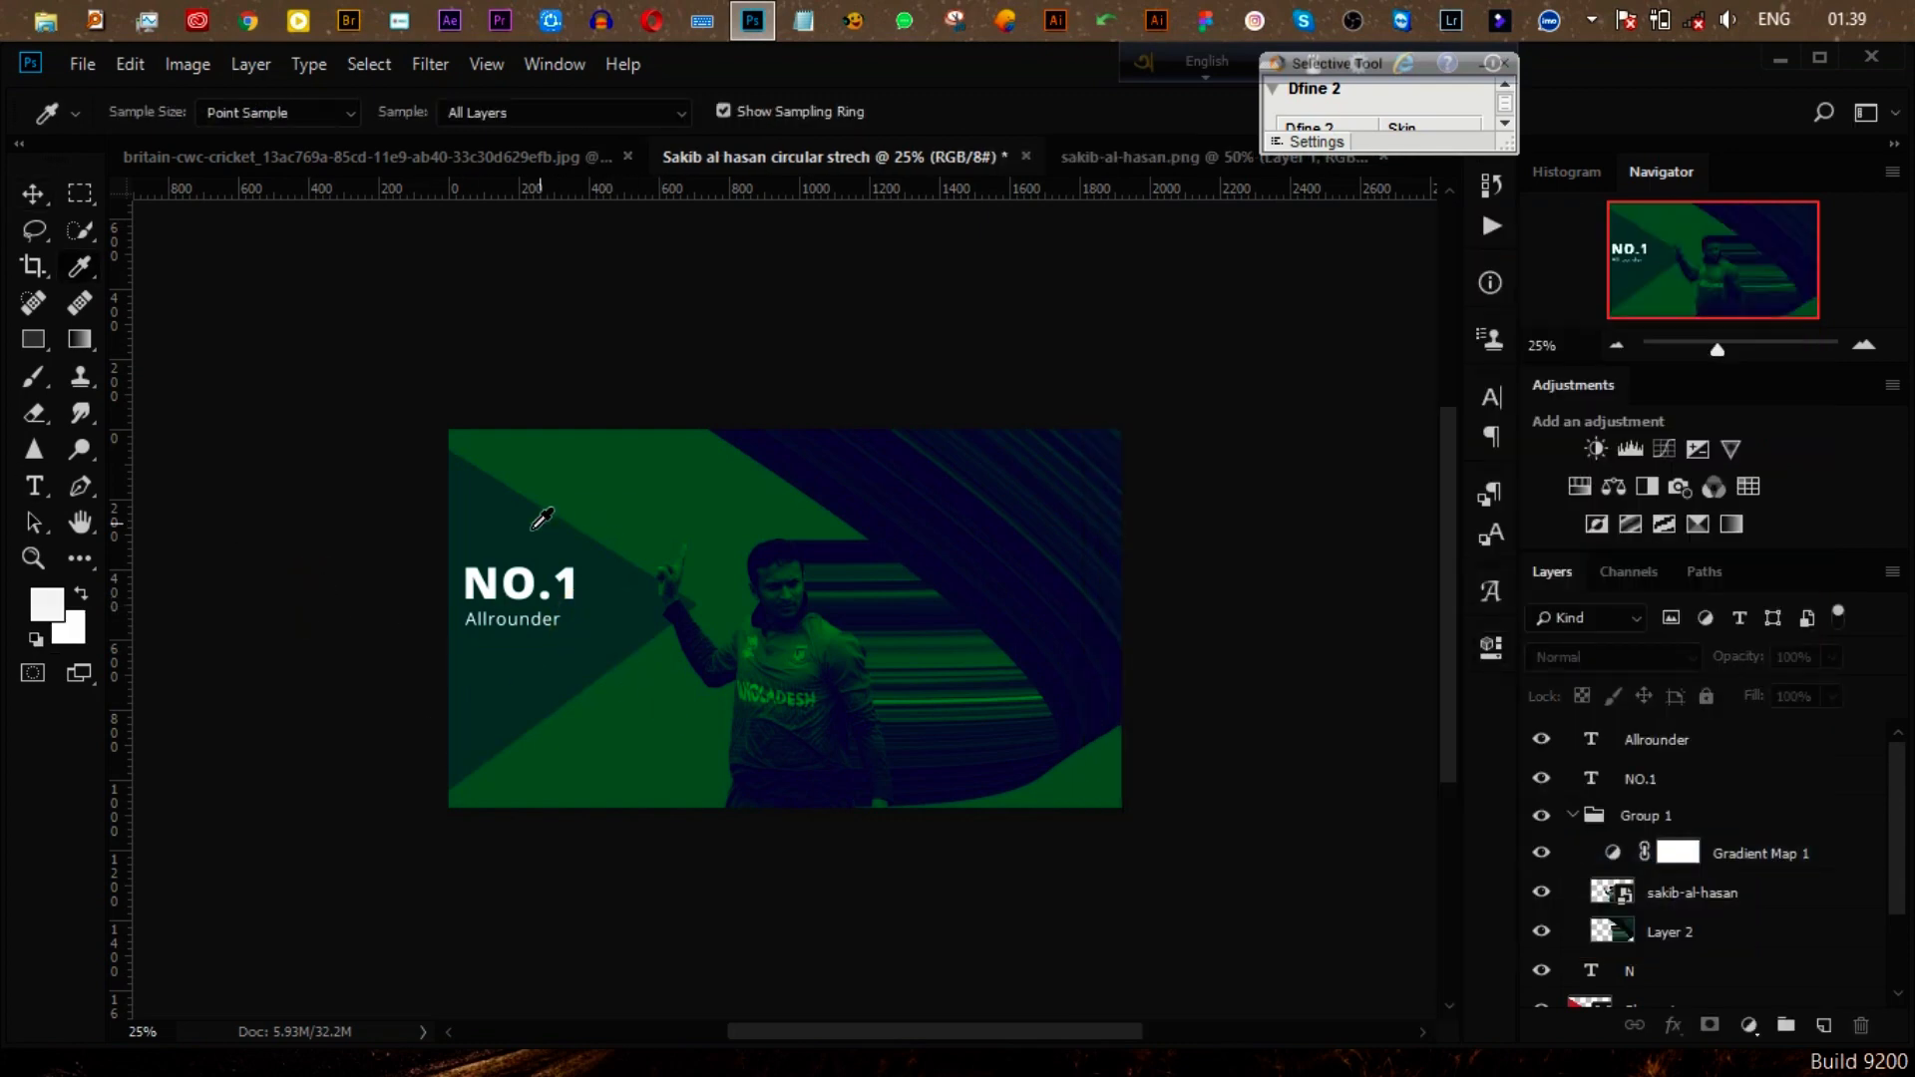
click(524, 533)
click(51, 603)
key(ctrl+c)
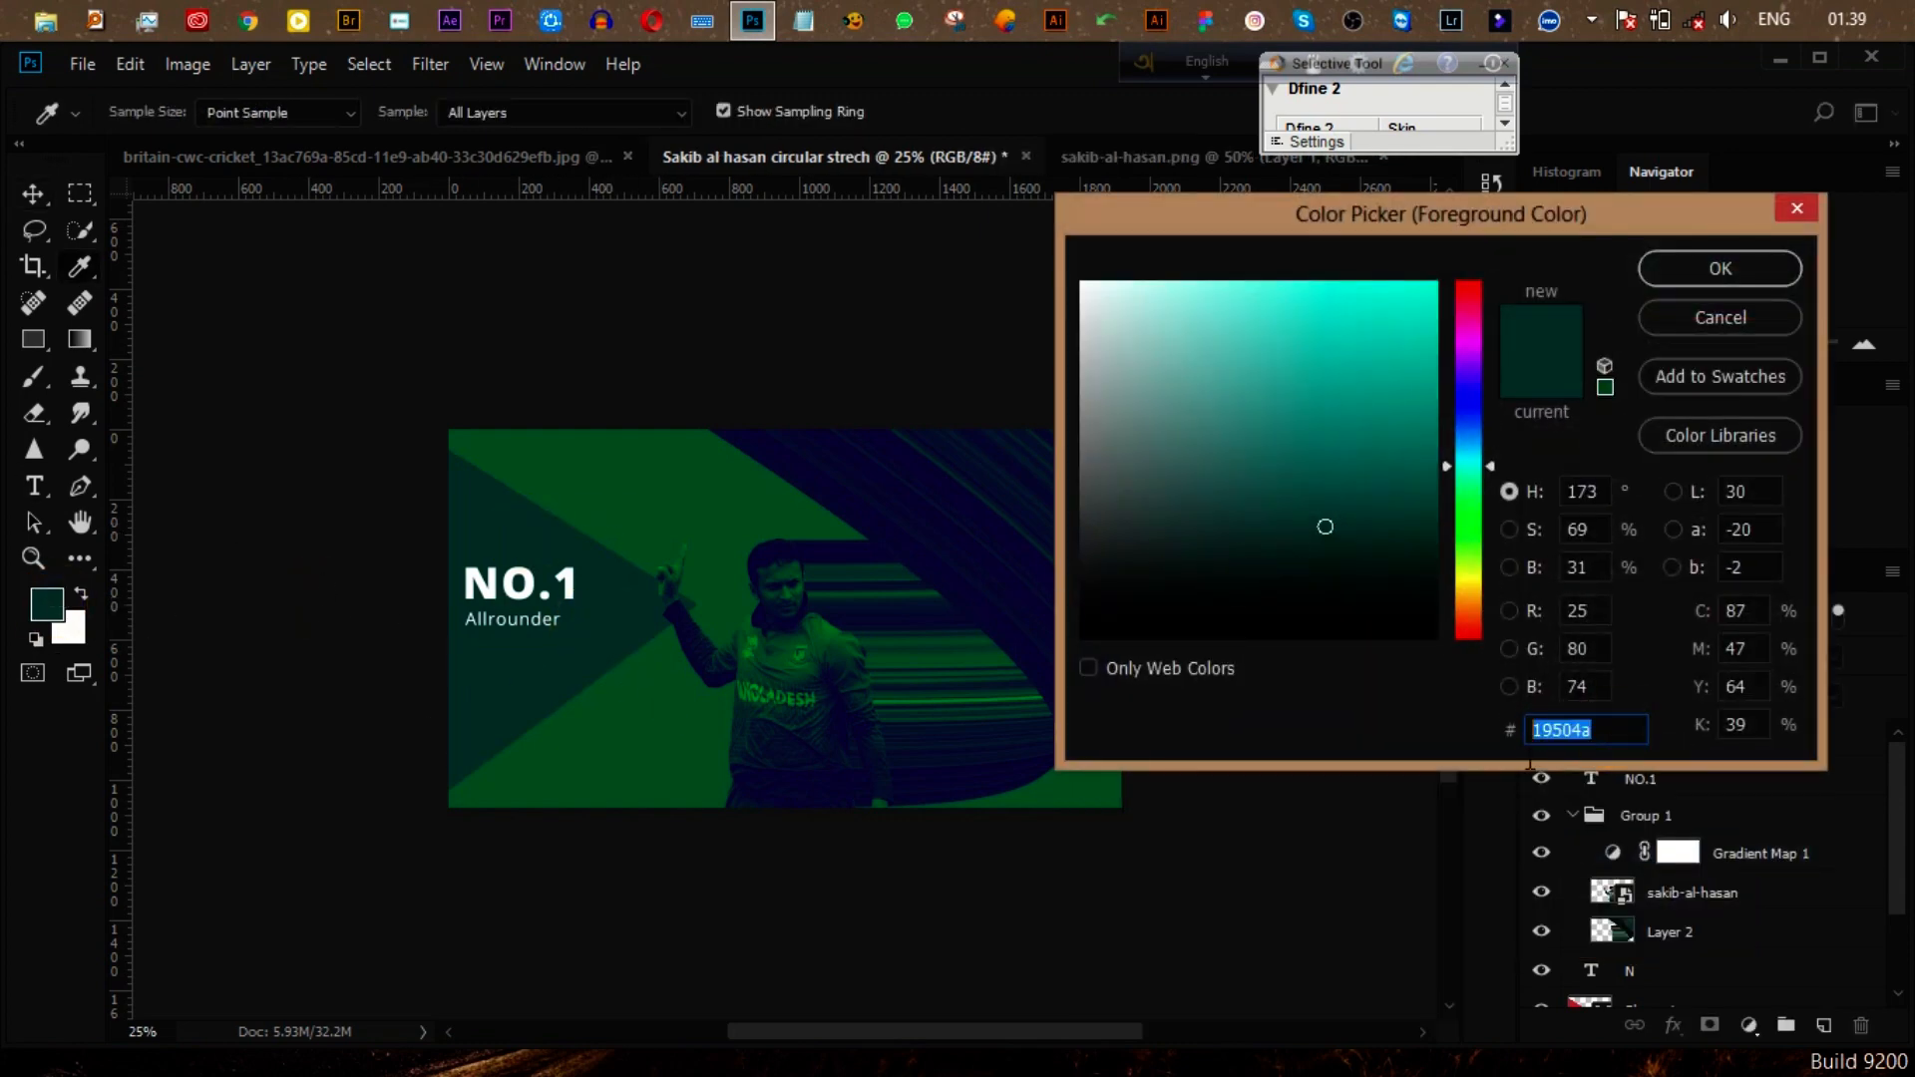
Step: Switch to Notepad and paste the hex code 19504a, and return to Photoshop and close the foreground colour picker
click(800, 22)
key(ctrl+v)
key(alt+Tab)
click(1707, 321)
Step: Copy the hex code of the poster's green background colour and paste it into Notepad as 117646 below the first code
click(47, 603)
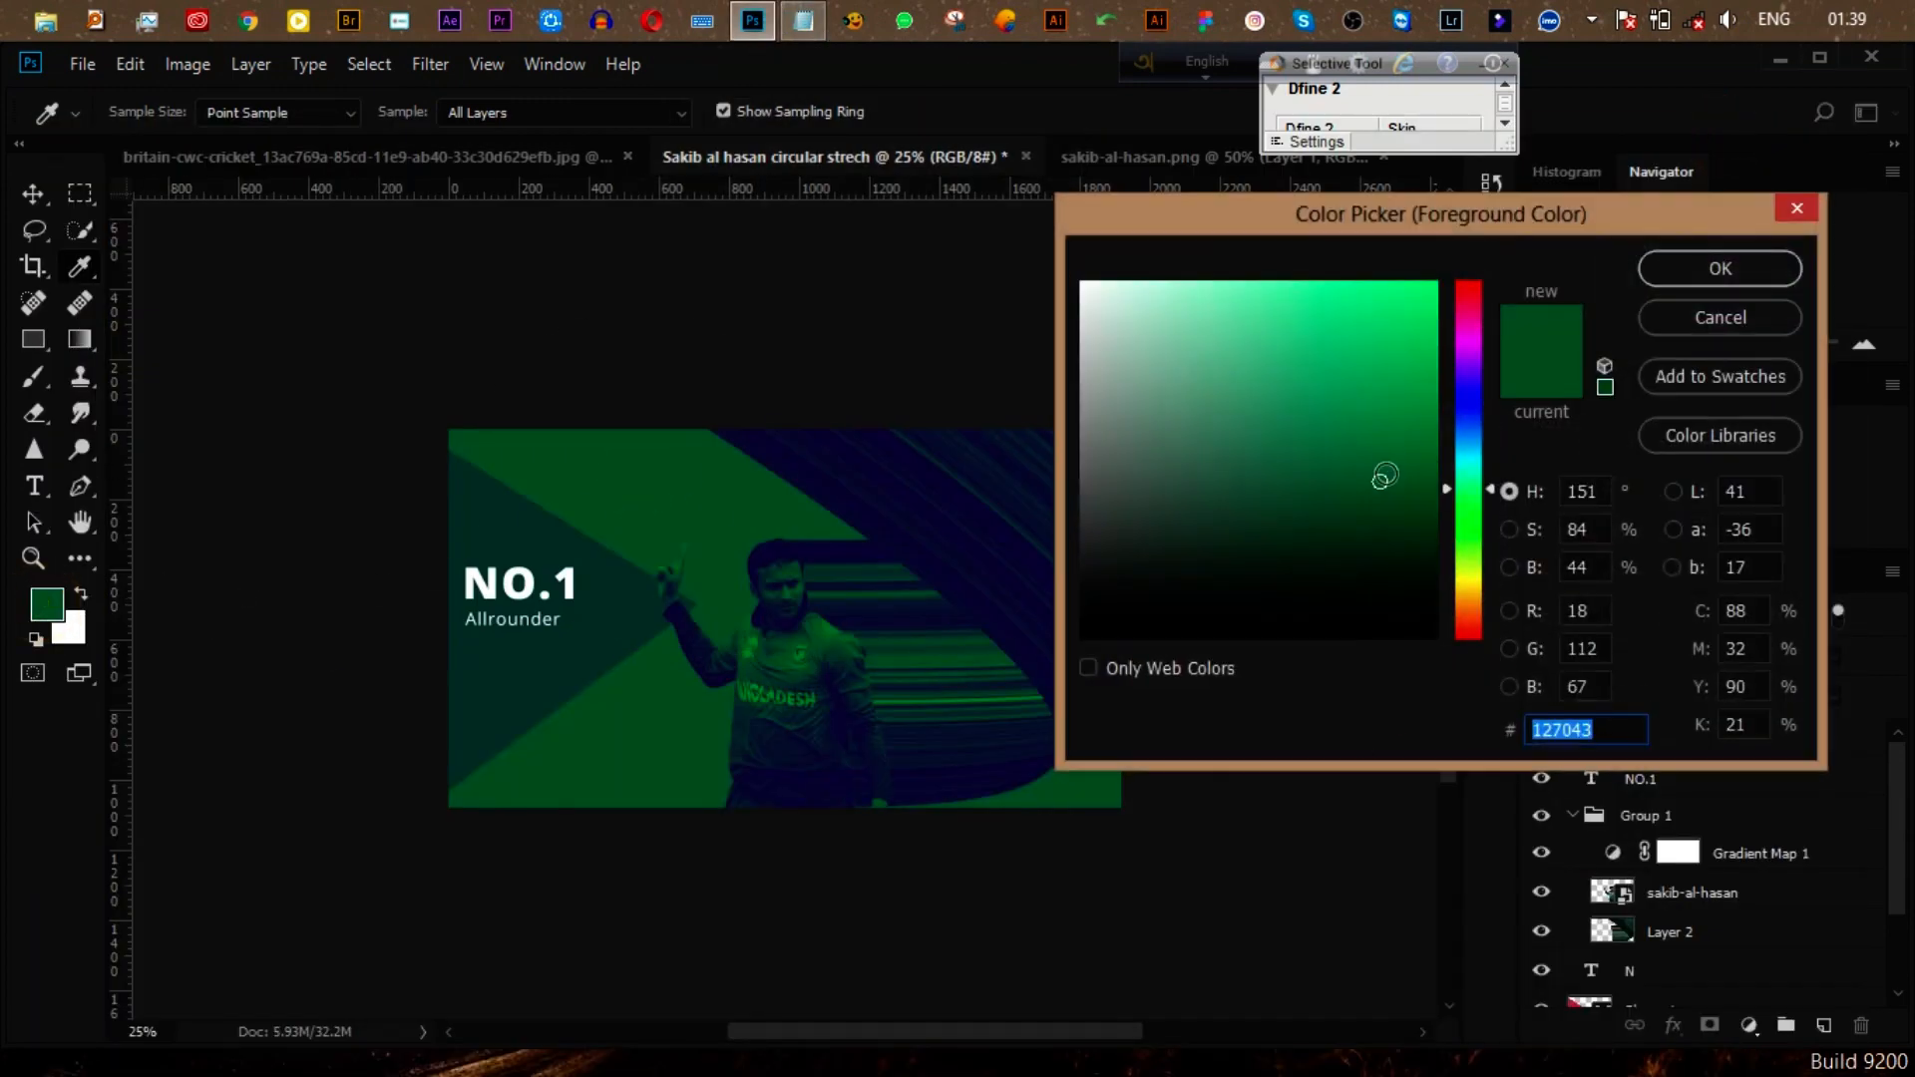
drag(1625, 722, 1486, 745)
key(ctrl+c)
click(1739, 269)
click(803, 21)
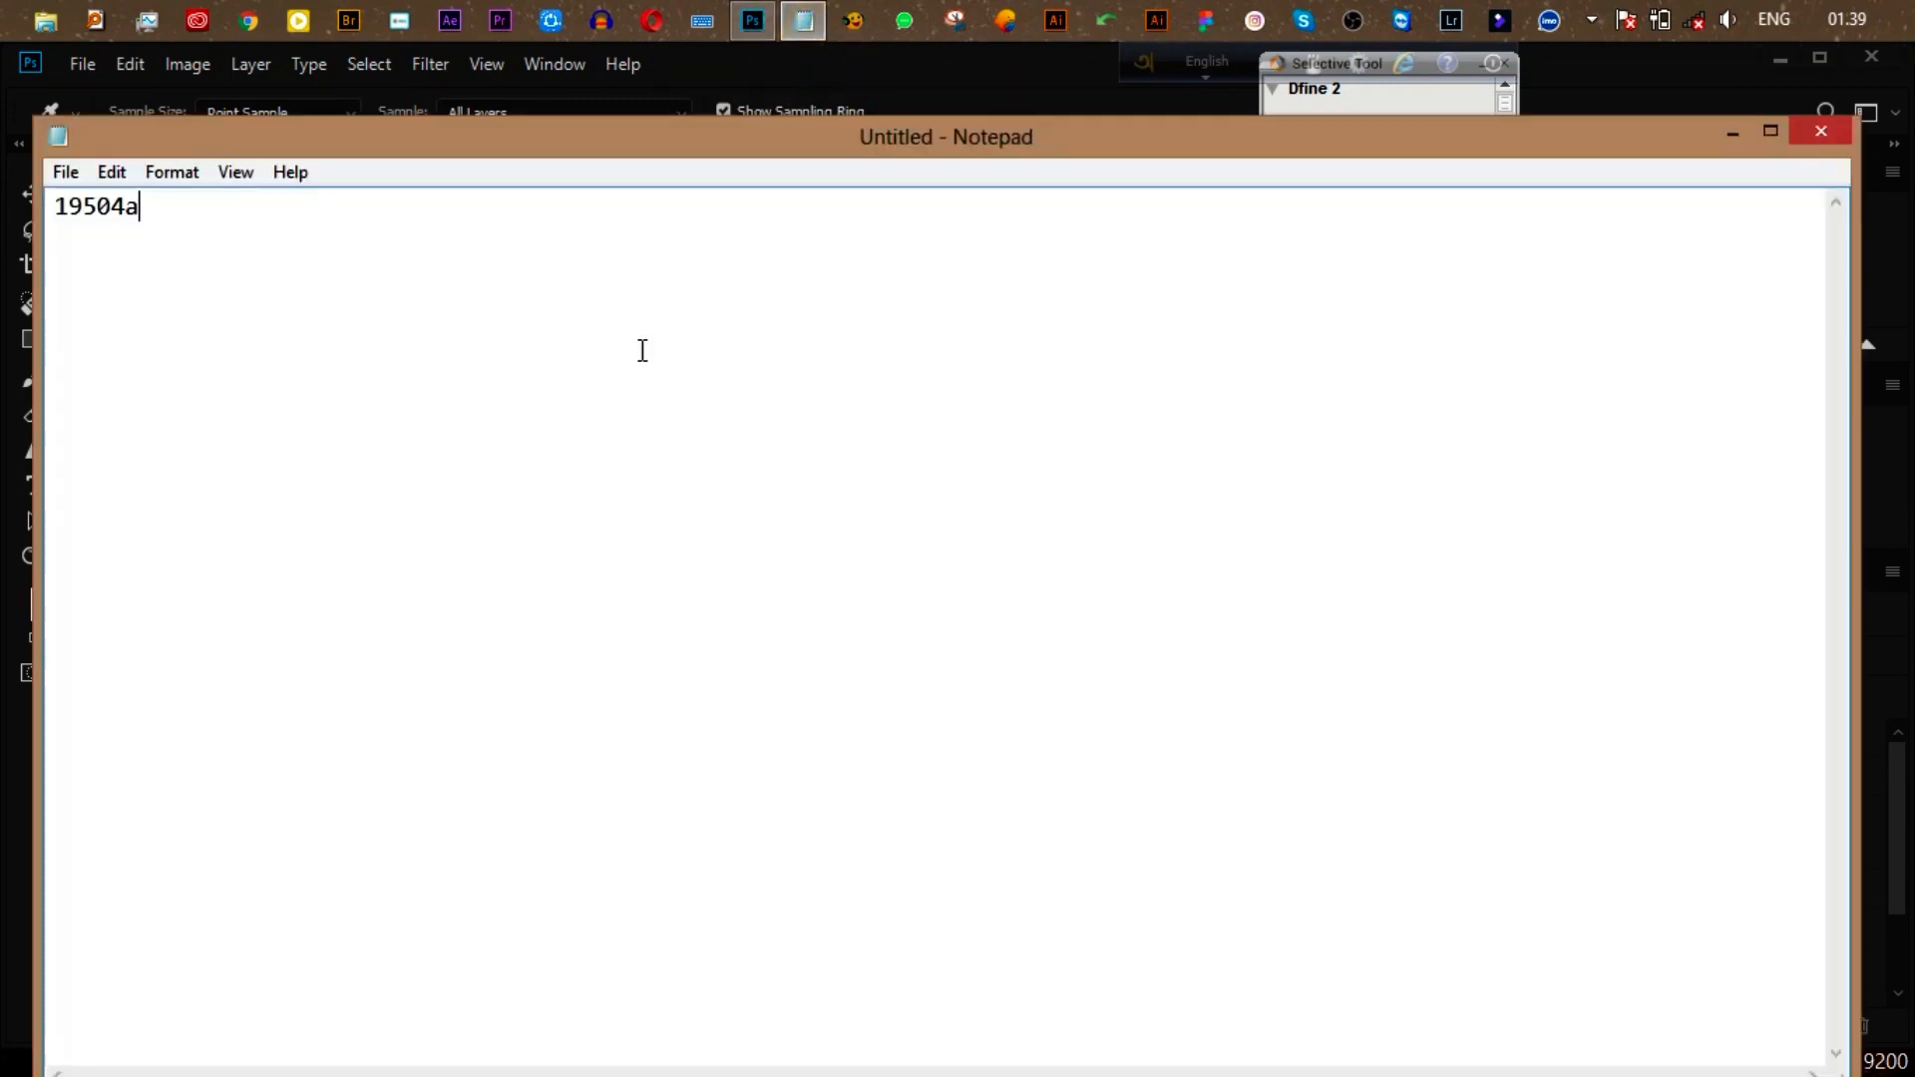
key(ctrl+v)
key(alt+Tab)
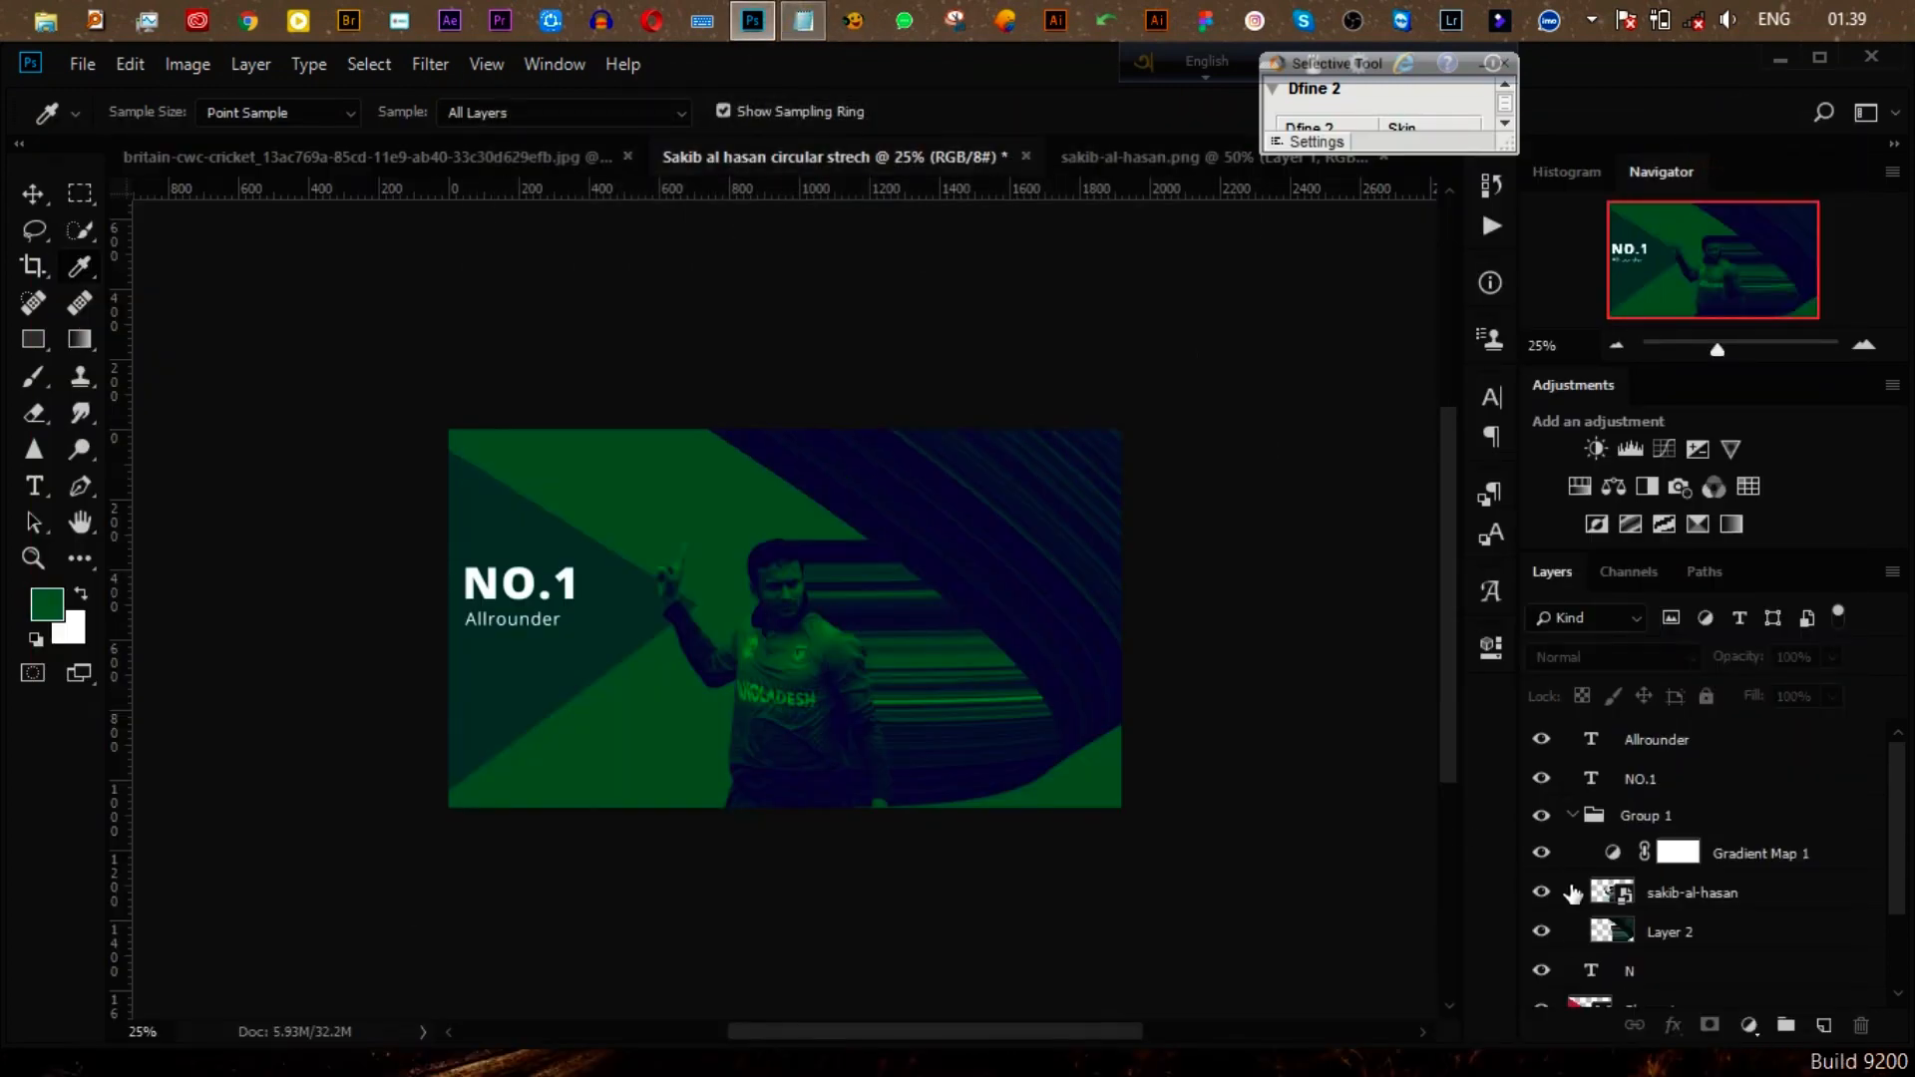
Step: Hide Gradient Map 1 and set the fill colour of the Shape 1 triangle to 19504a, using the code saved in Notepad
click(1541, 854)
click(32, 194)
click(526, 553)
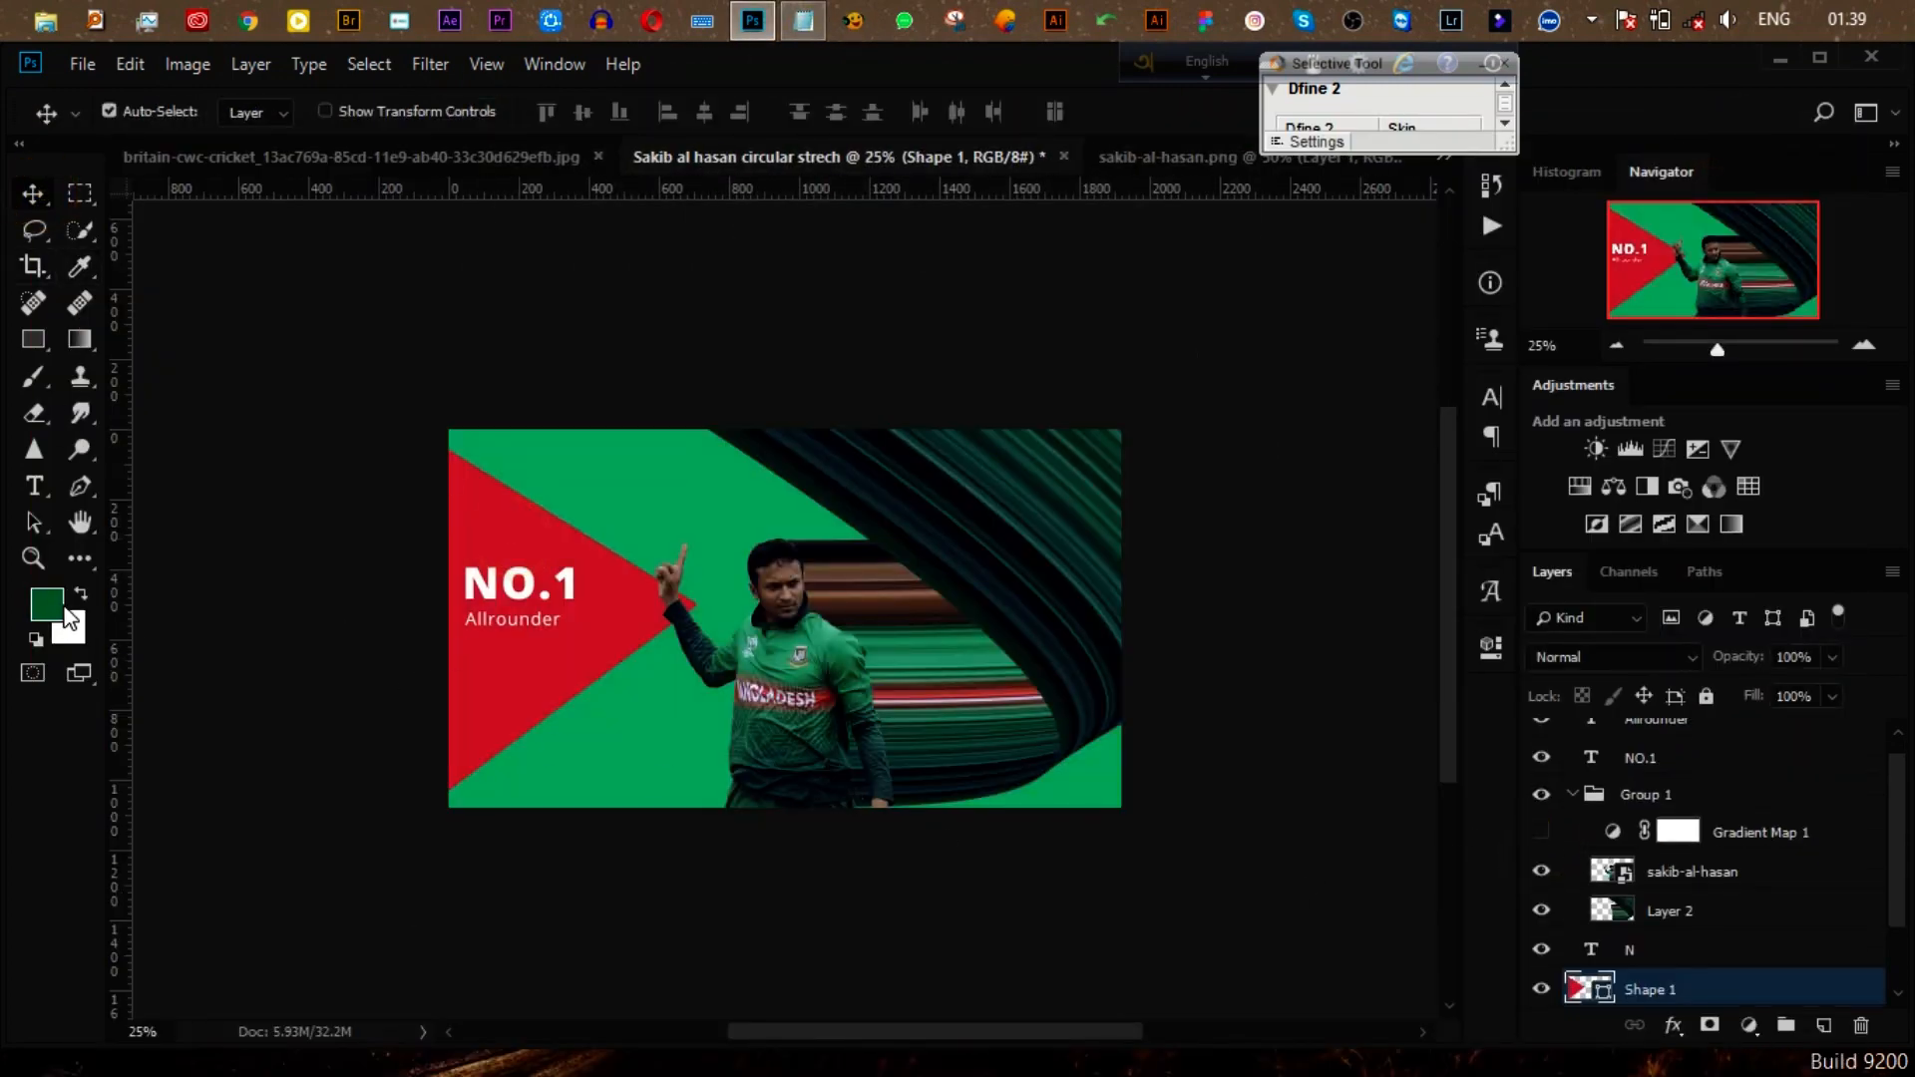
double_click(1601, 998)
click(803, 22)
click(184, 210)
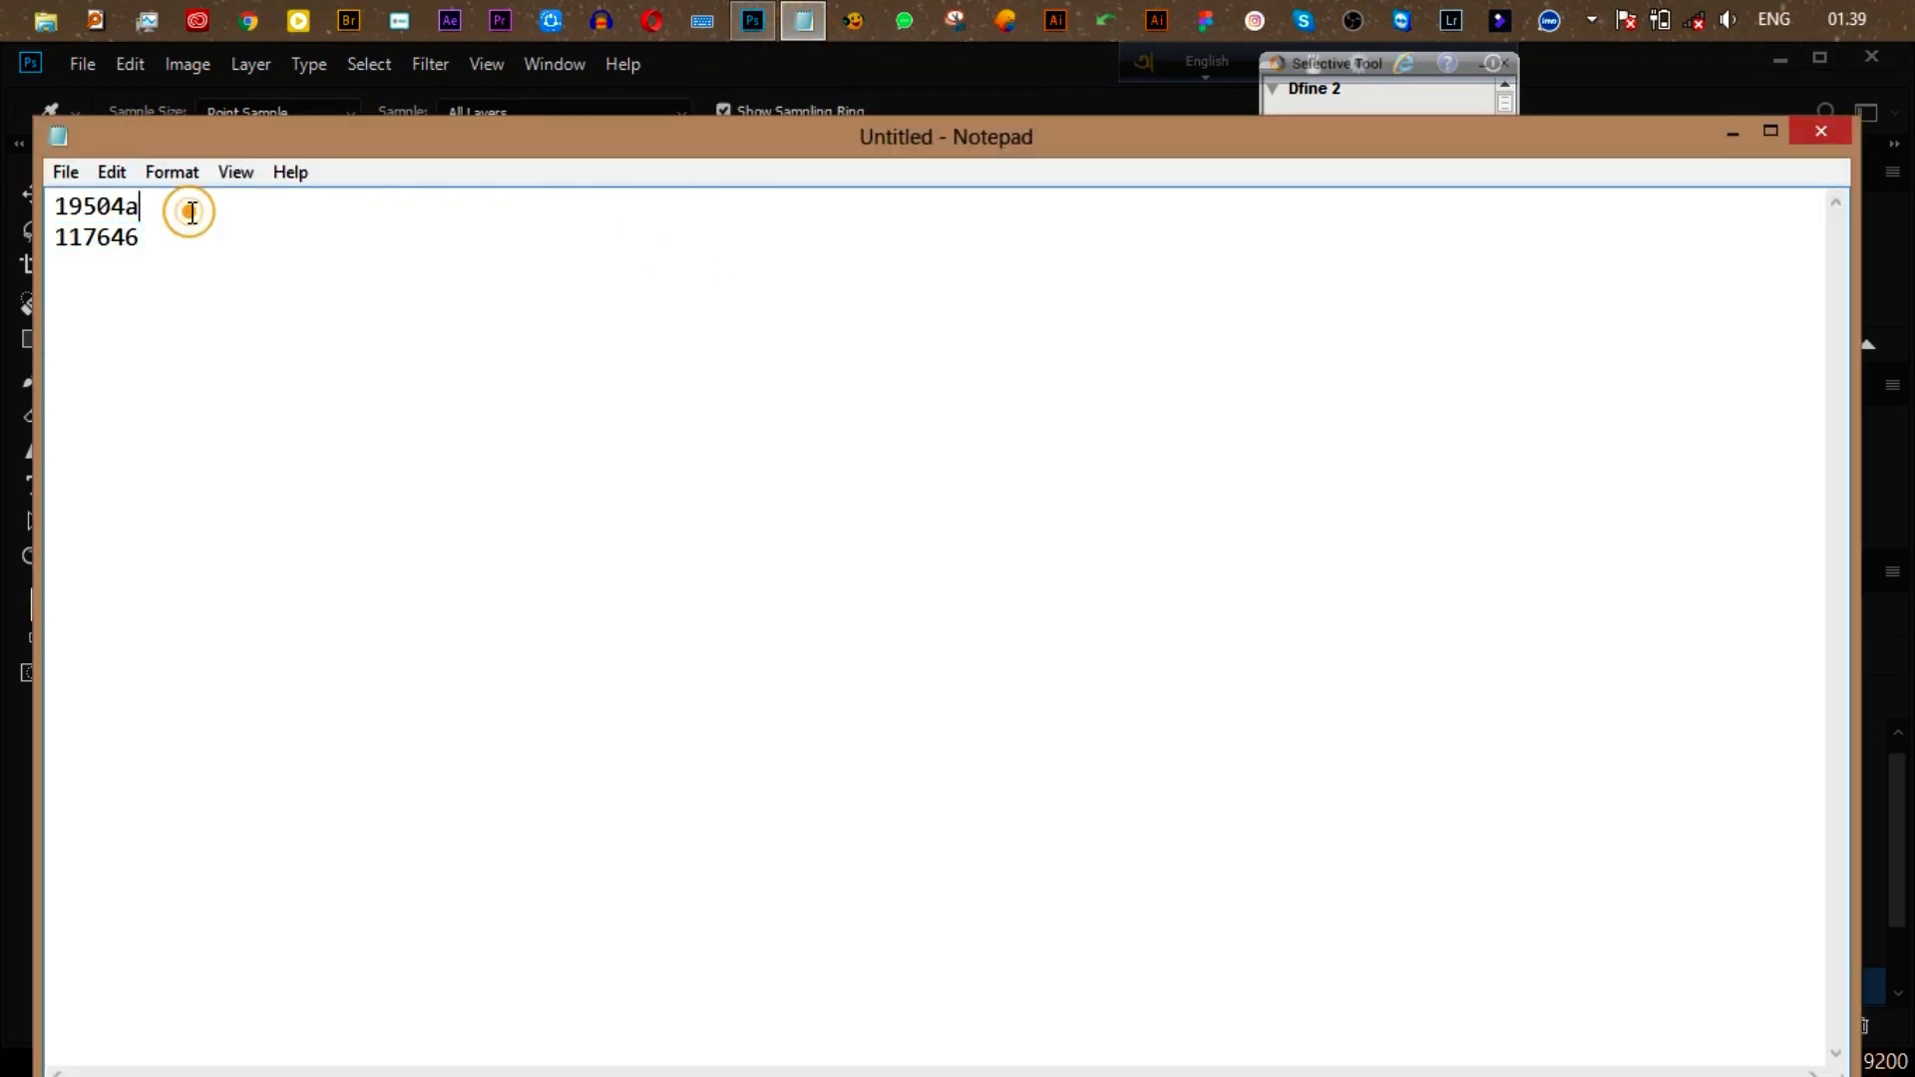
click(184, 212)
click(751, 20)
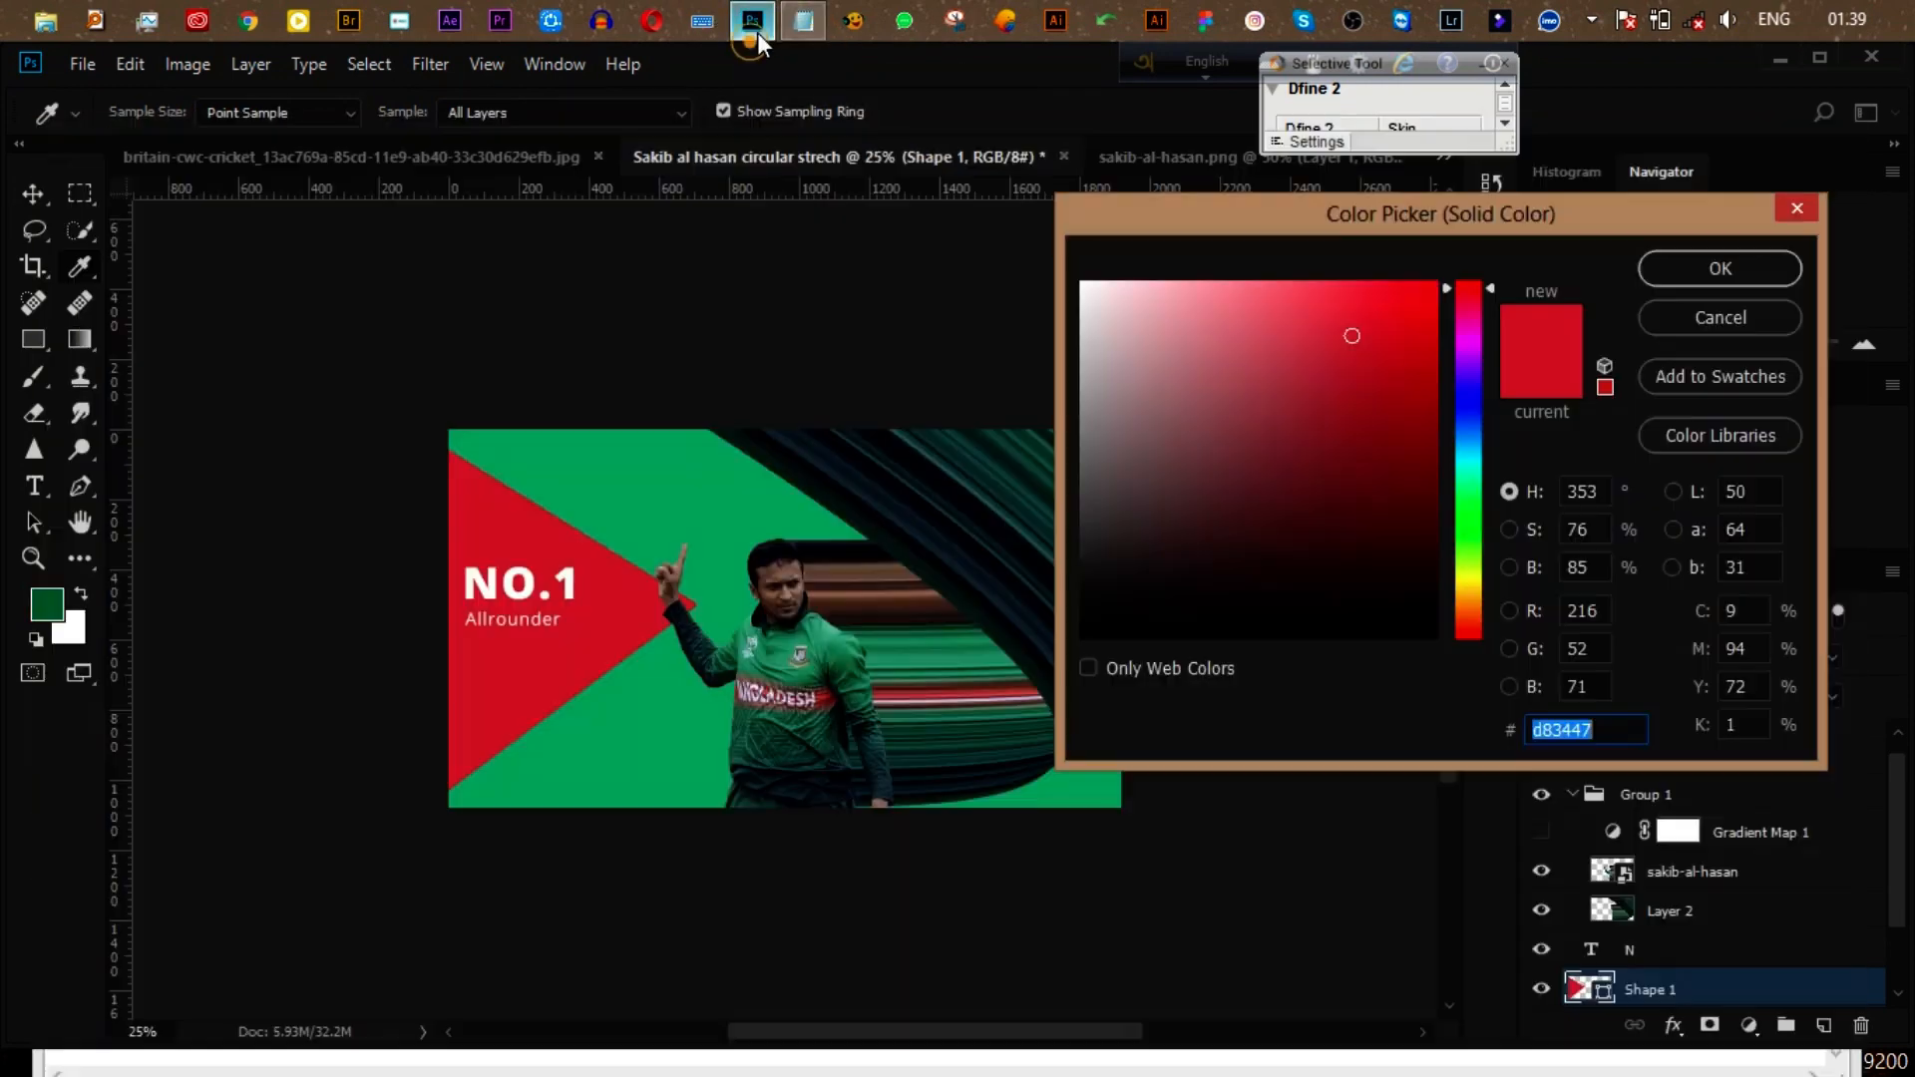
text(19504a)
click(1694, 276)
Step: Set the Color Overlay of Layer 0 to the dark green 127d4a, starting from the second code saved in Notepad
key(v)
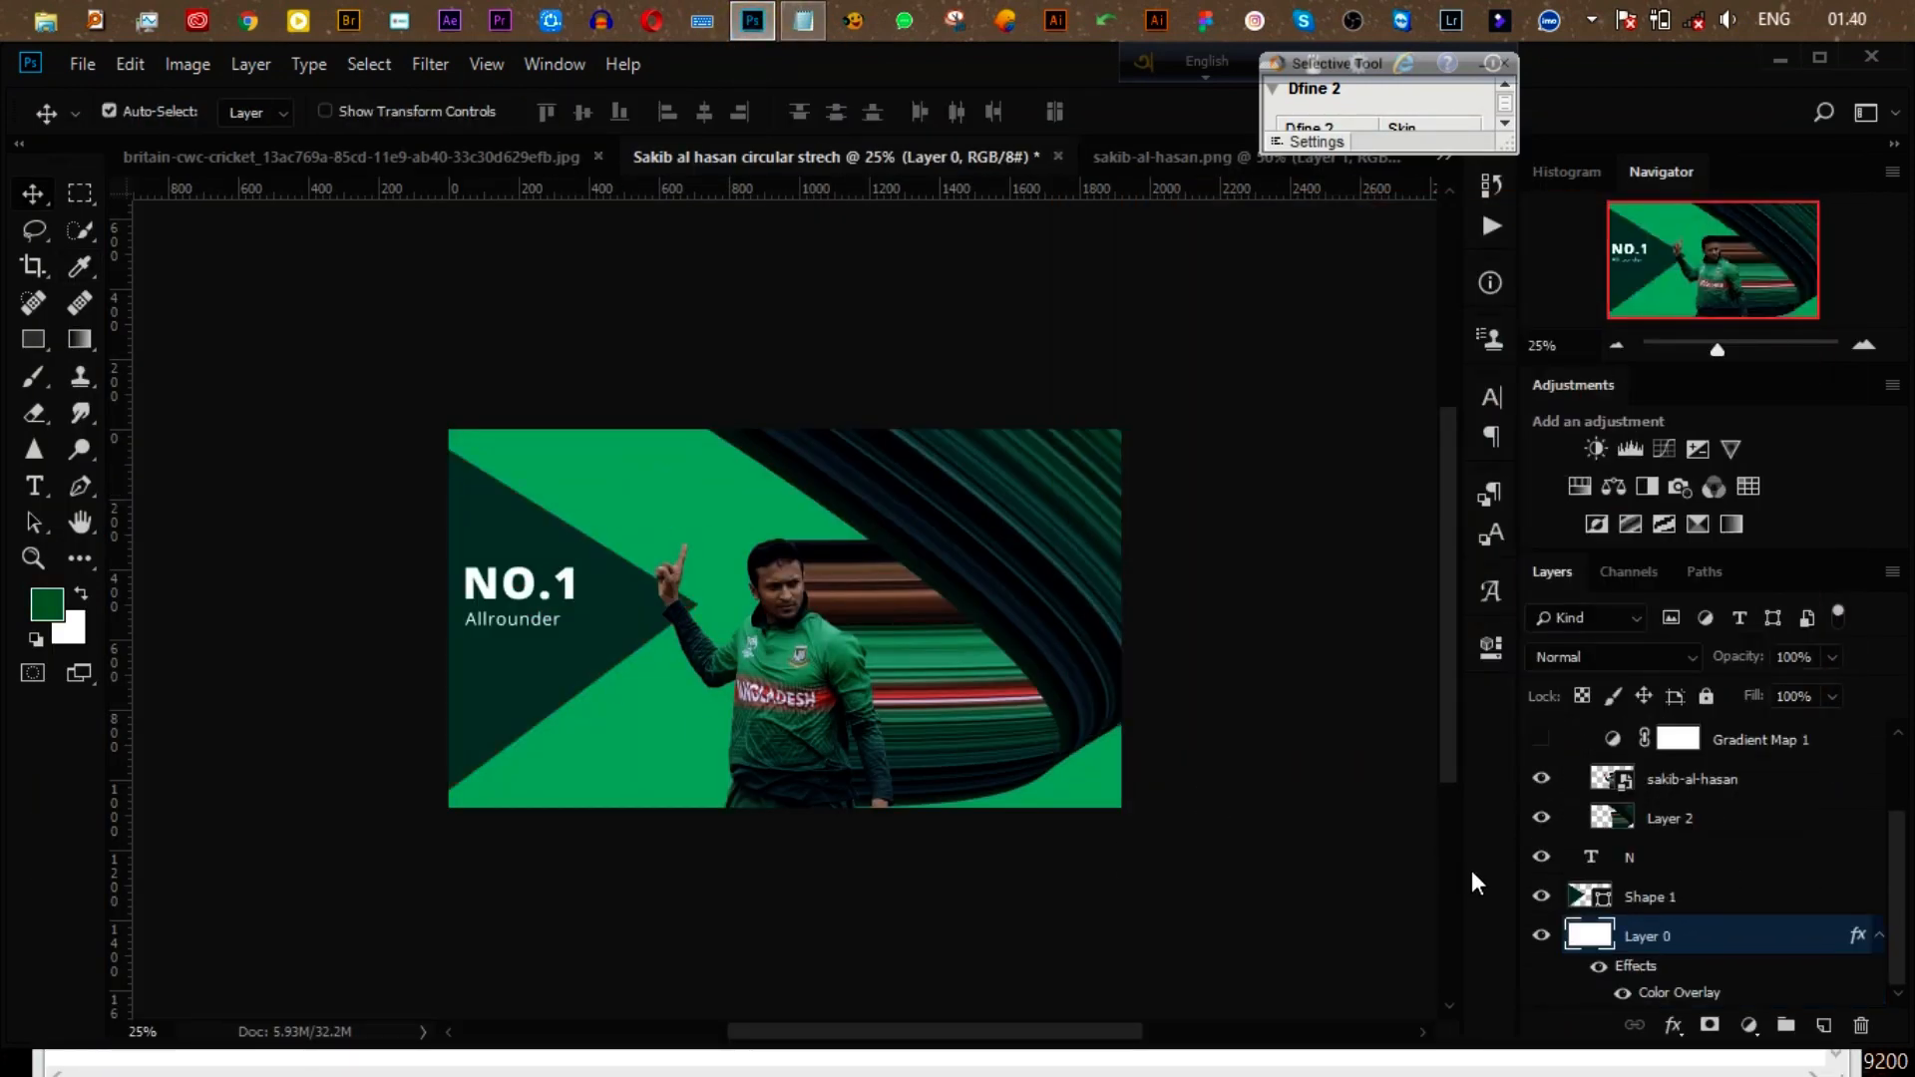
double_click(1668, 993)
click(1483, 342)
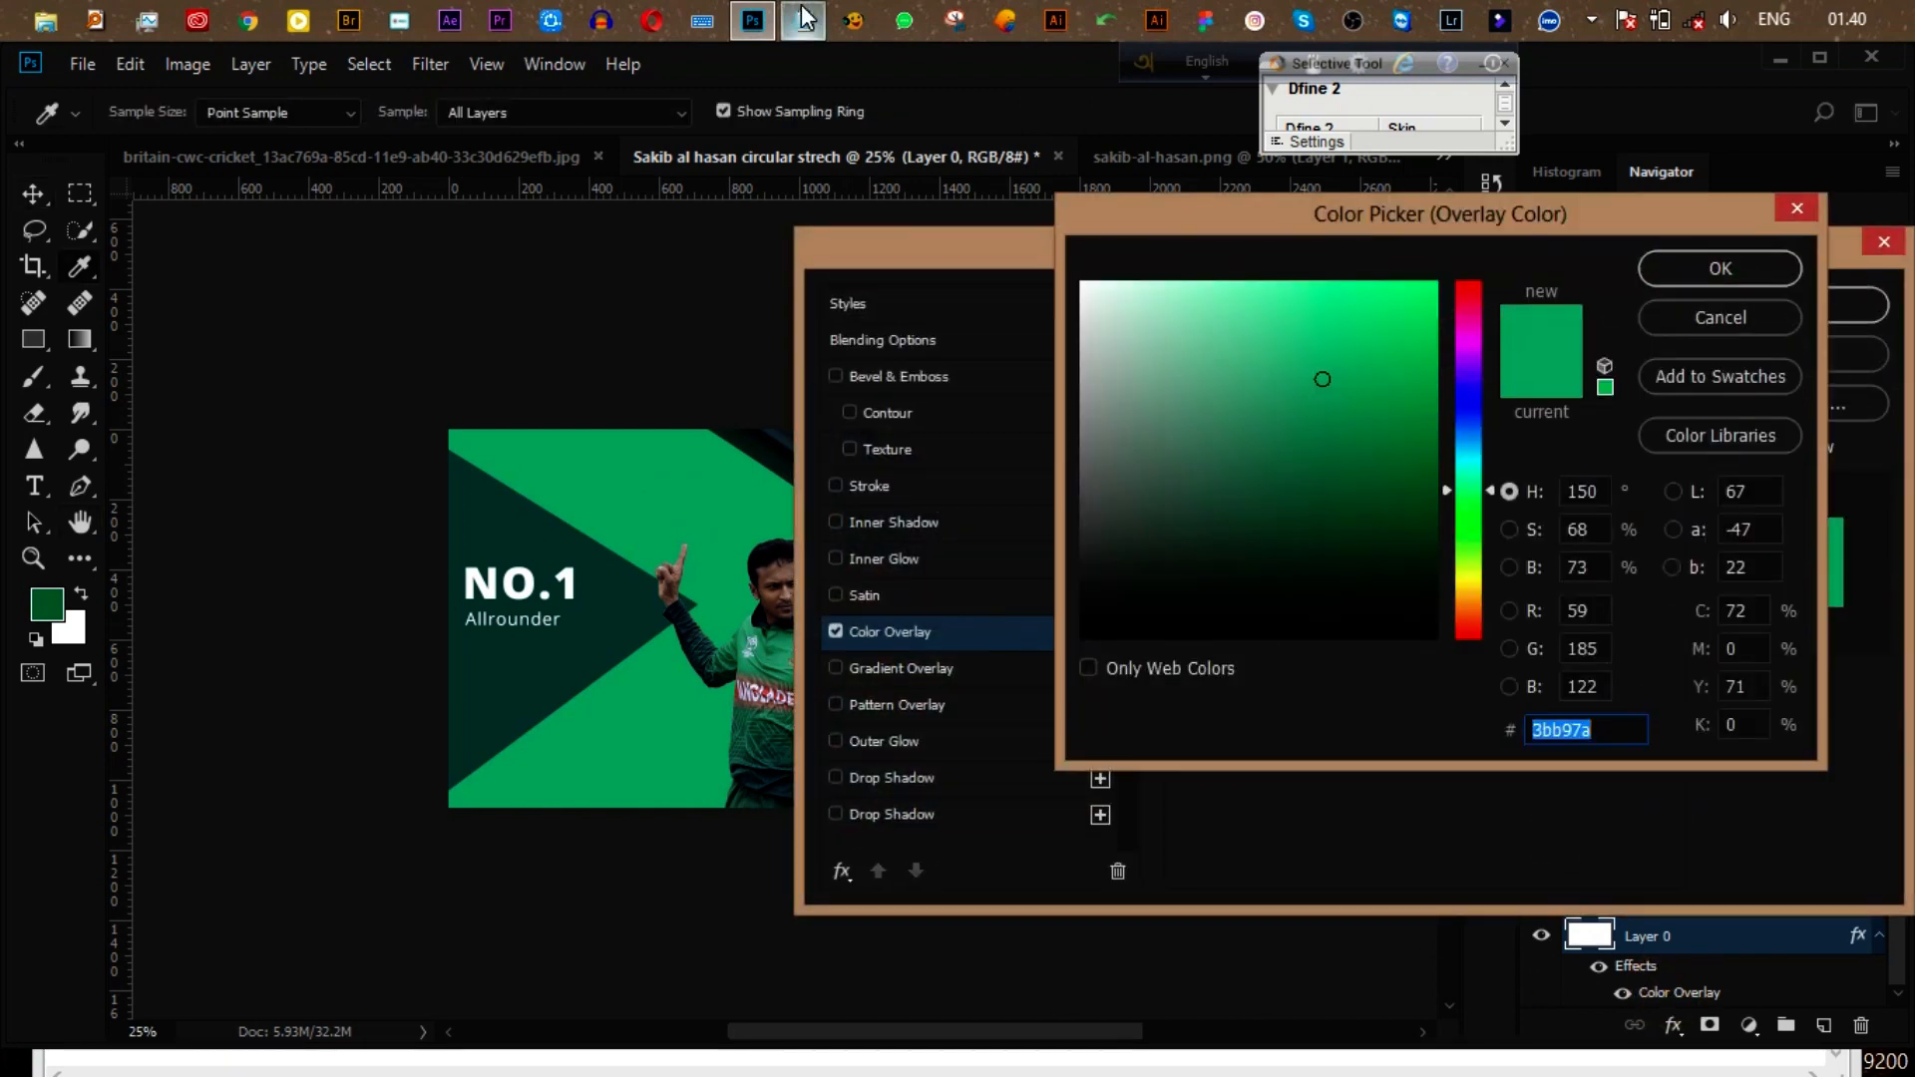
click(803, 20)
drag(141, 238, 50, 234)
key(ctrl+c)
key(alt+Tab)
key(ctrl+v)
click(1387, 465)
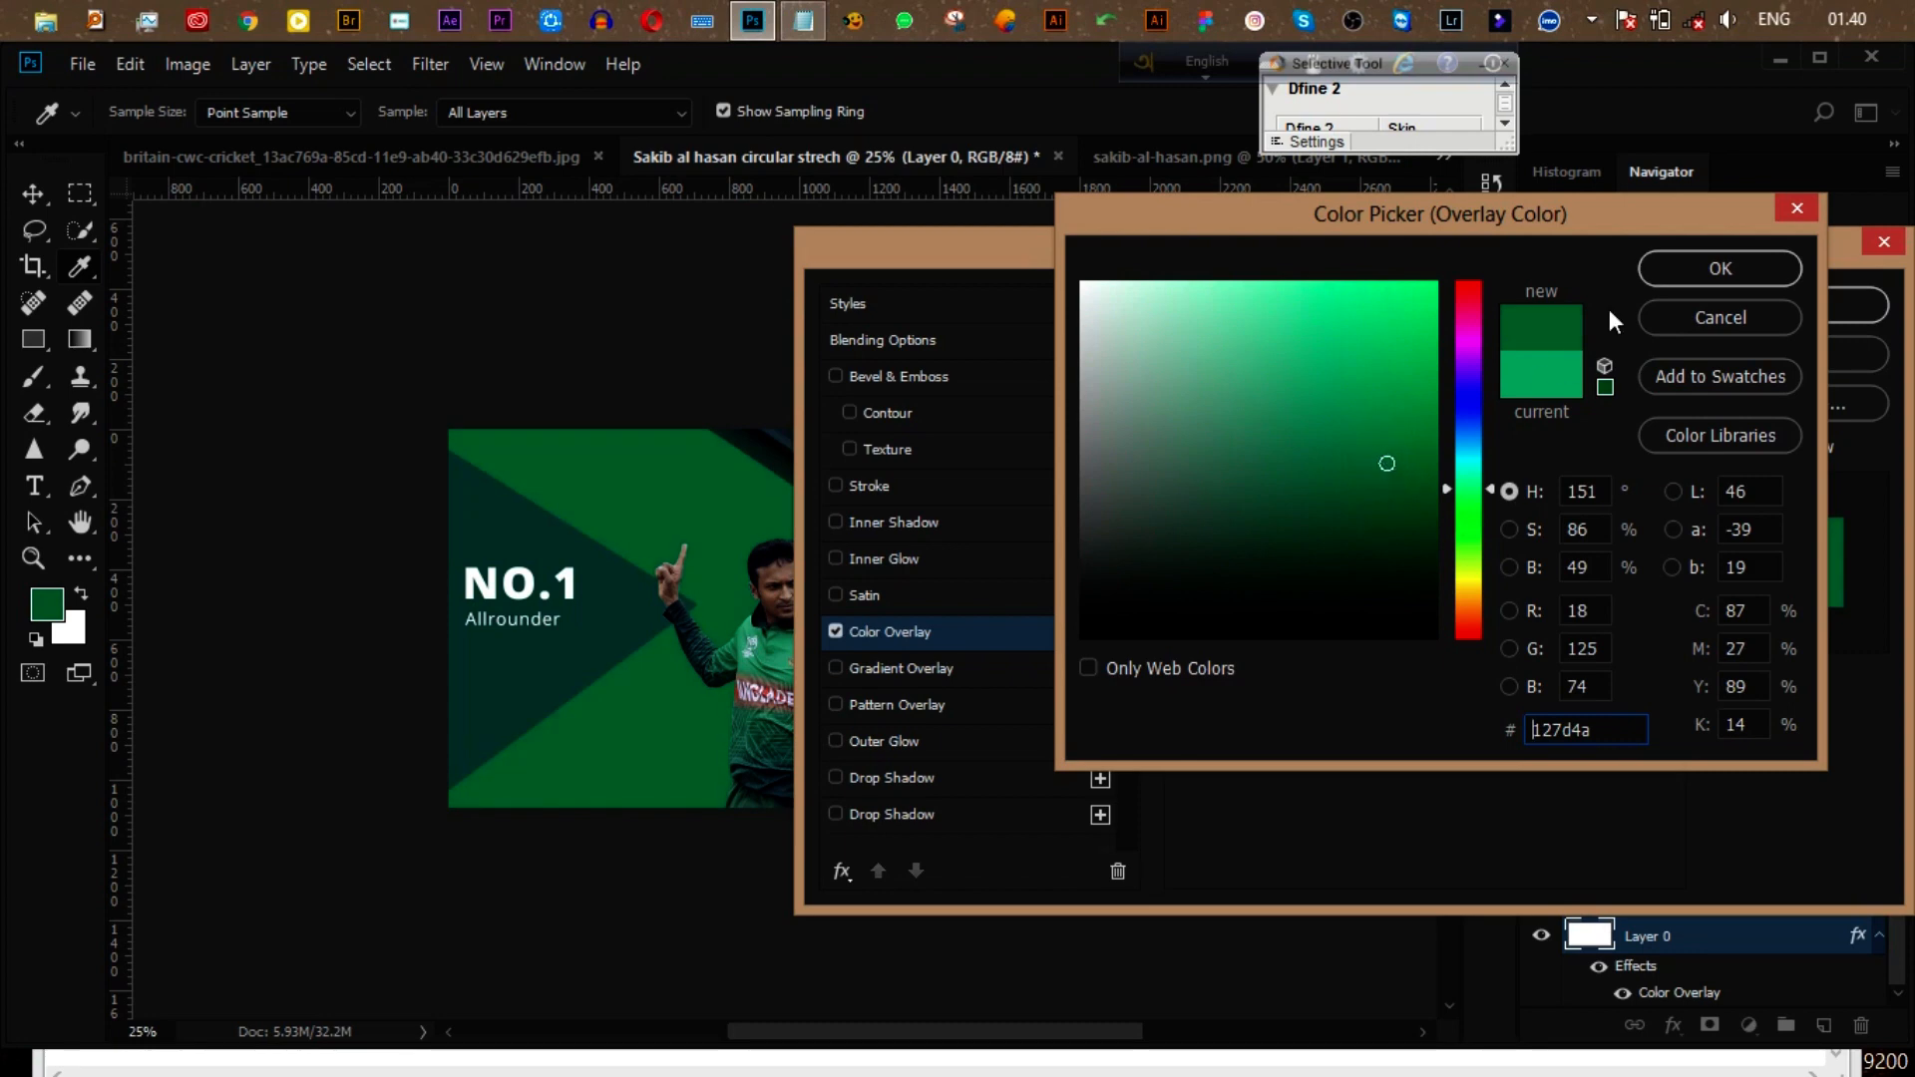
click(1720, 269)
key(Return)
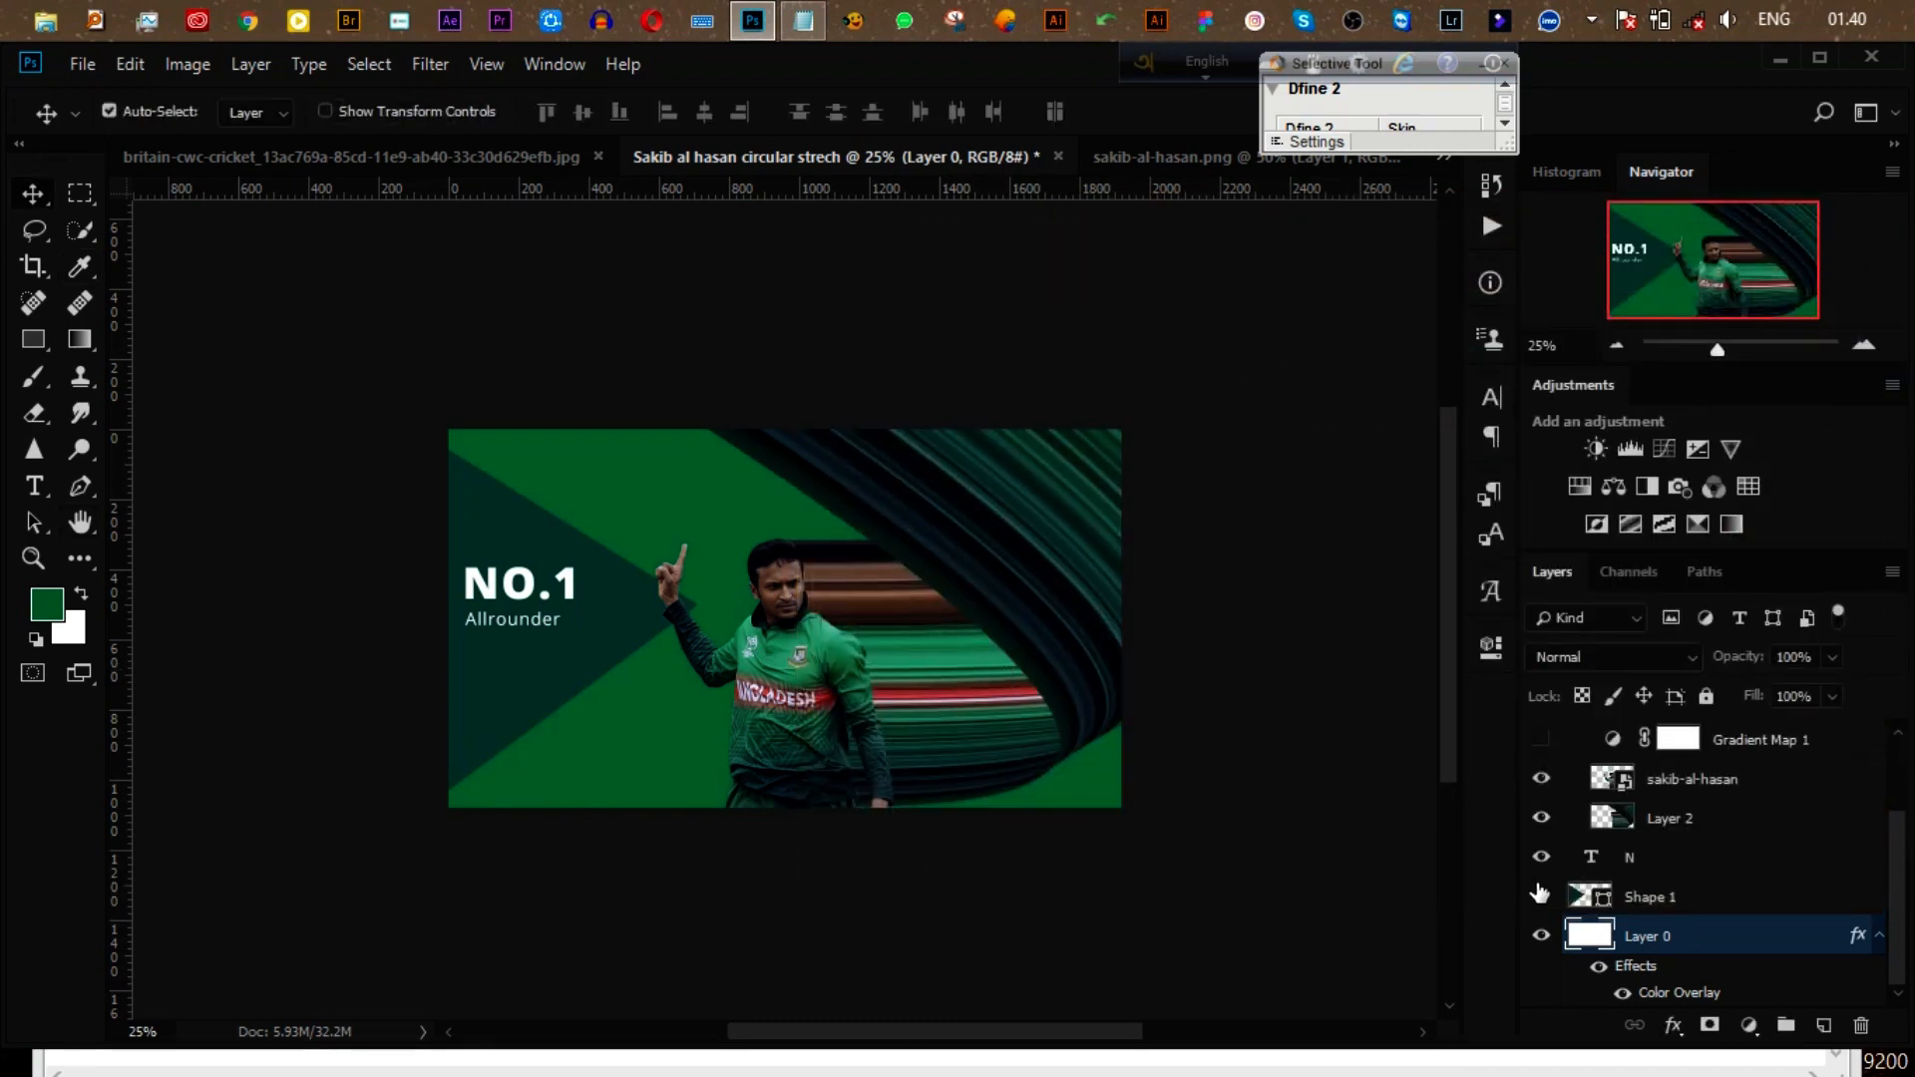
Step: Shade the inner edge of the curved streaks on Layer 2 with a 100 px brush in near-black 0e0e0e at 19% opacity
click(1618, 818)
click(35, 376)
click(46, 603)
drag(1139, 603, 1064, 620)
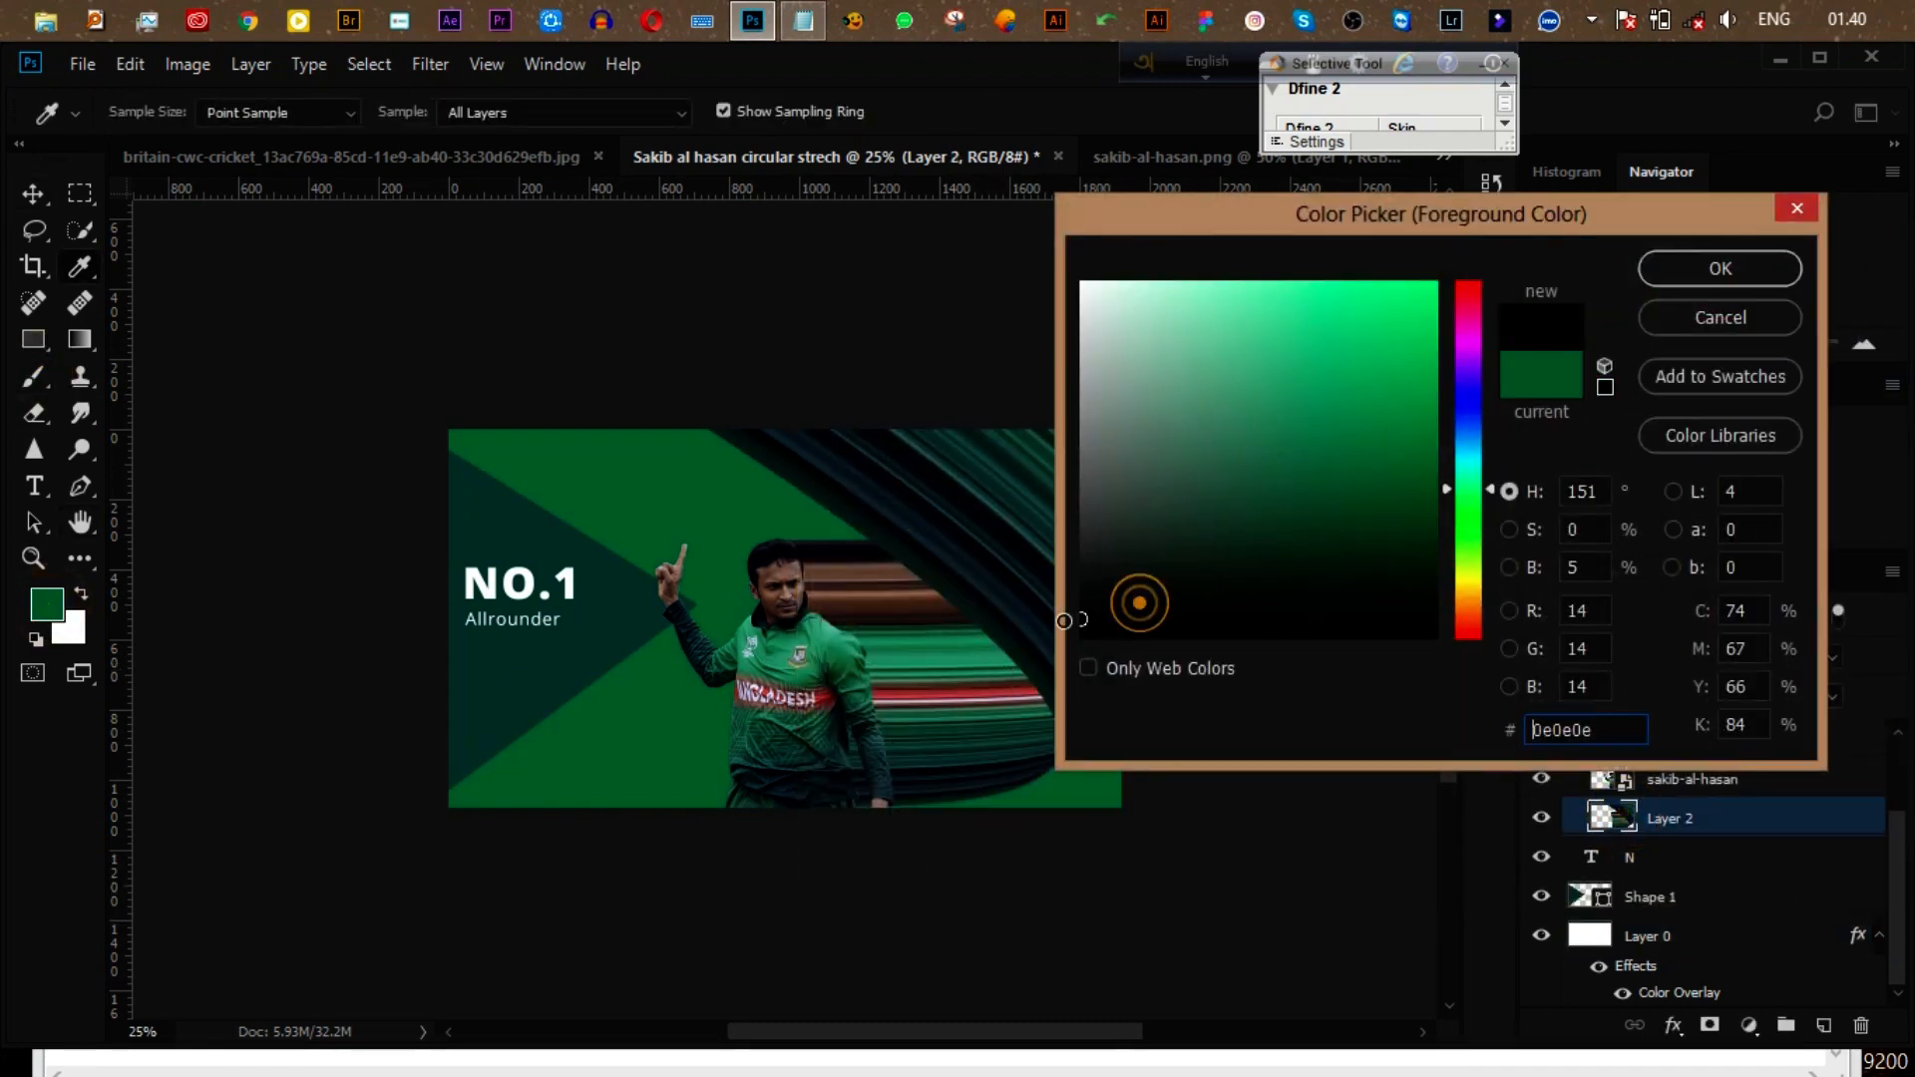
click(1655, 270)
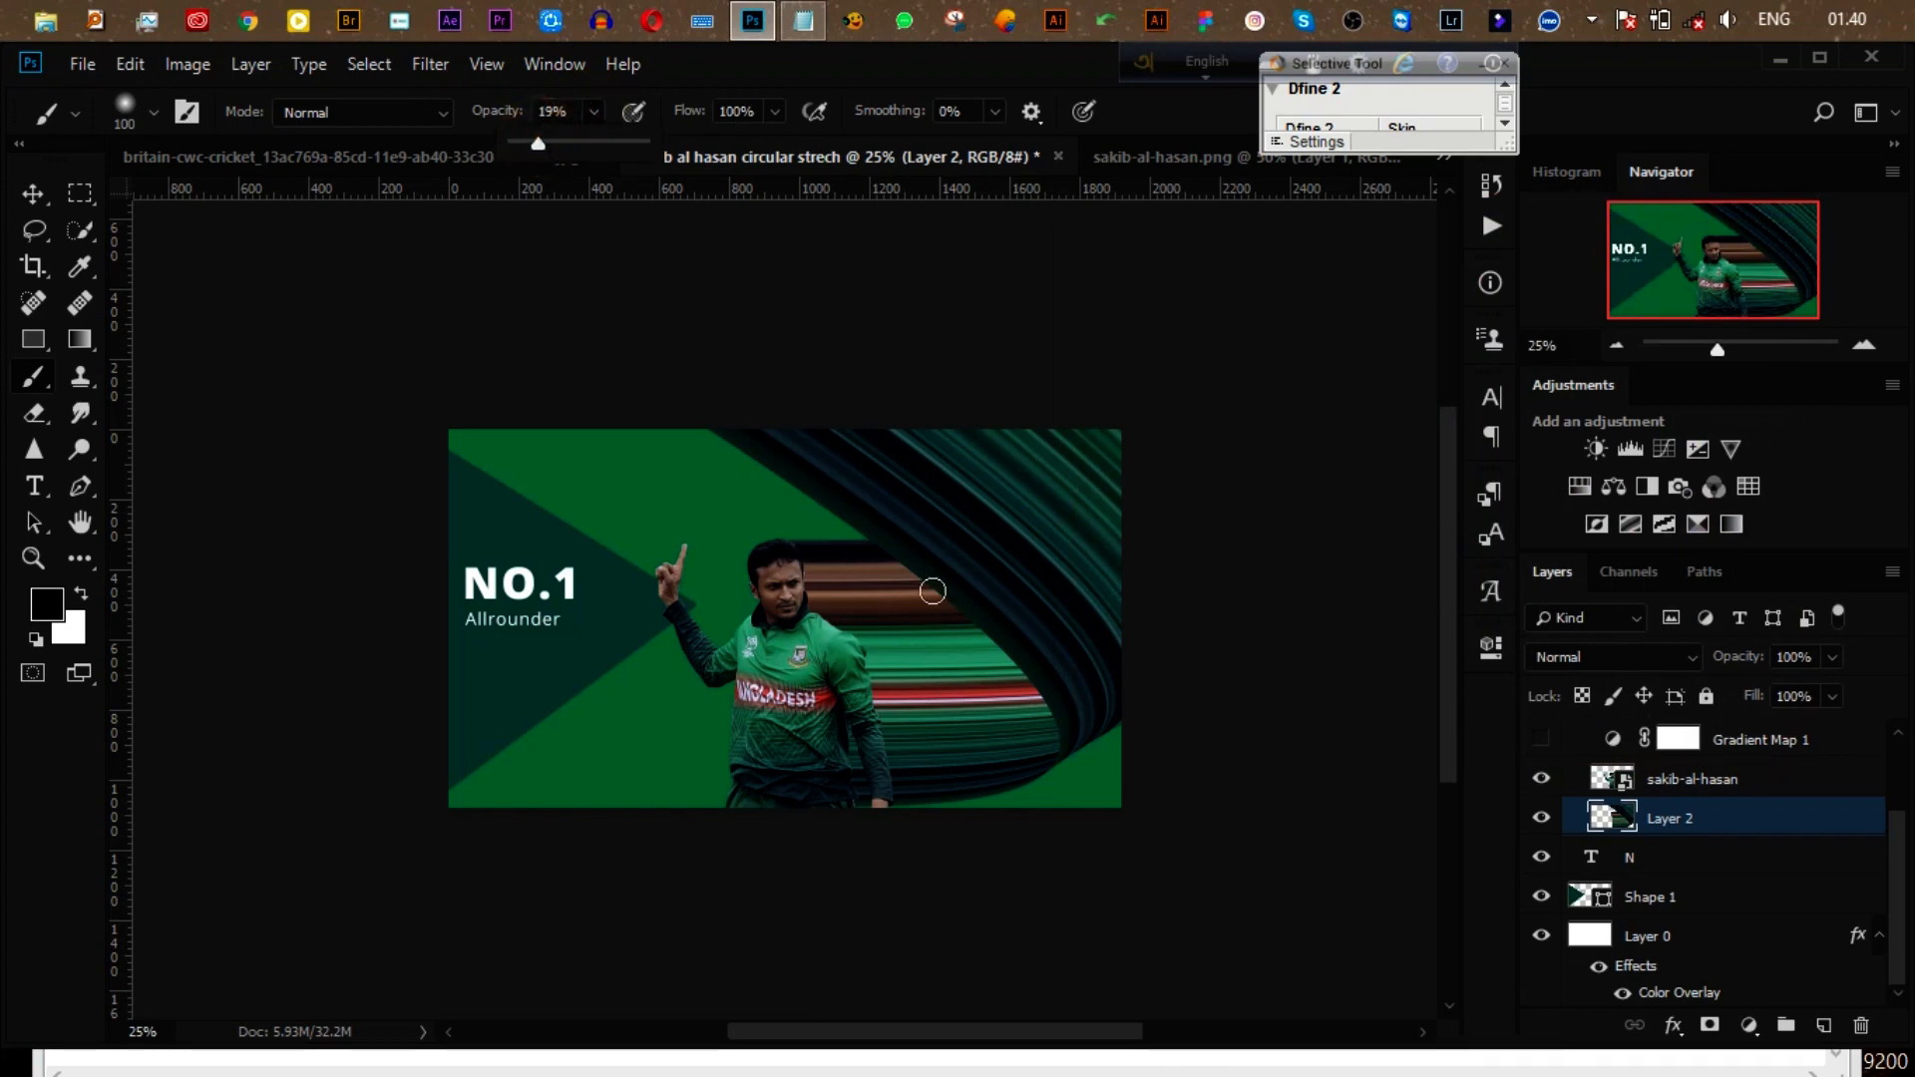
key(ctrl+plus)
key(ctrl+plus)
drag(963, 619, 875, 514)
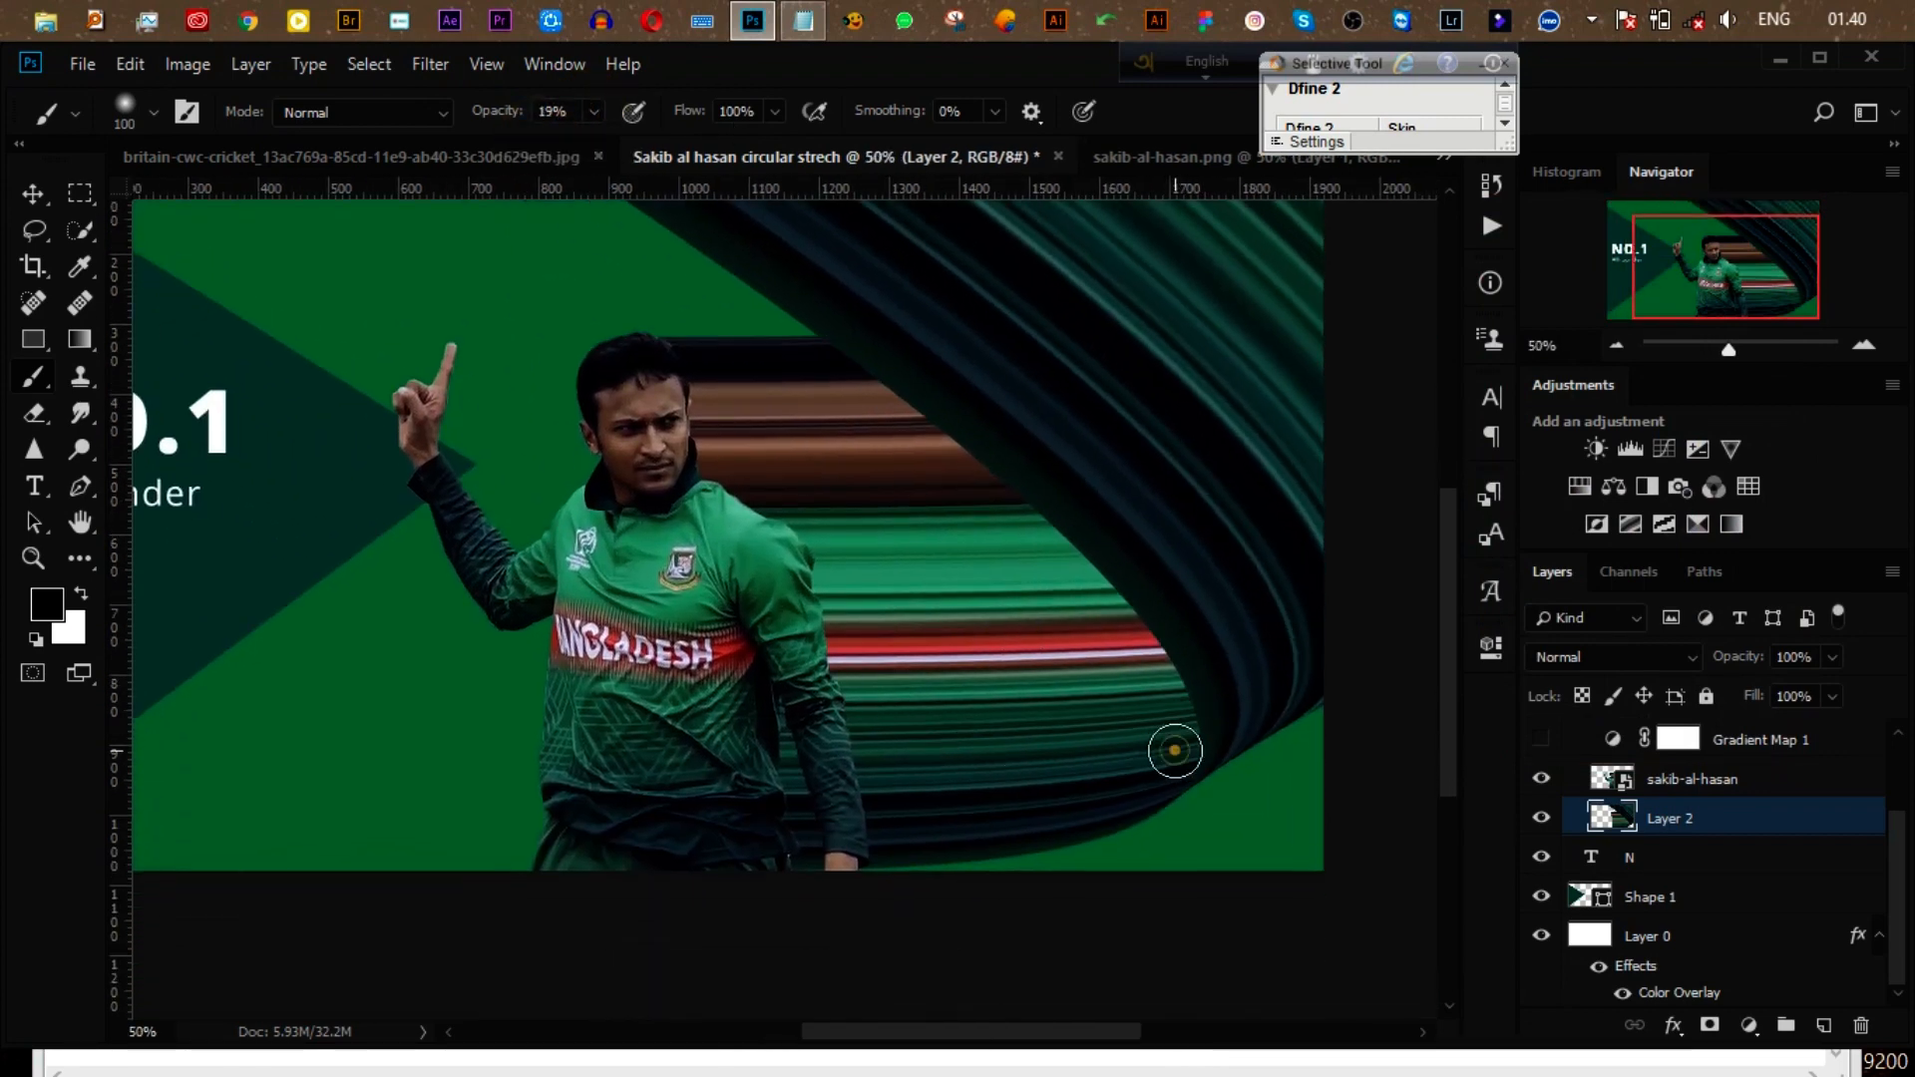
mouse_move(1176, 752)
mouse_down()
mouse_move(1154, 667)
mouse_move(1076, 566)
mouse_move(854, 380)
mouse_up()
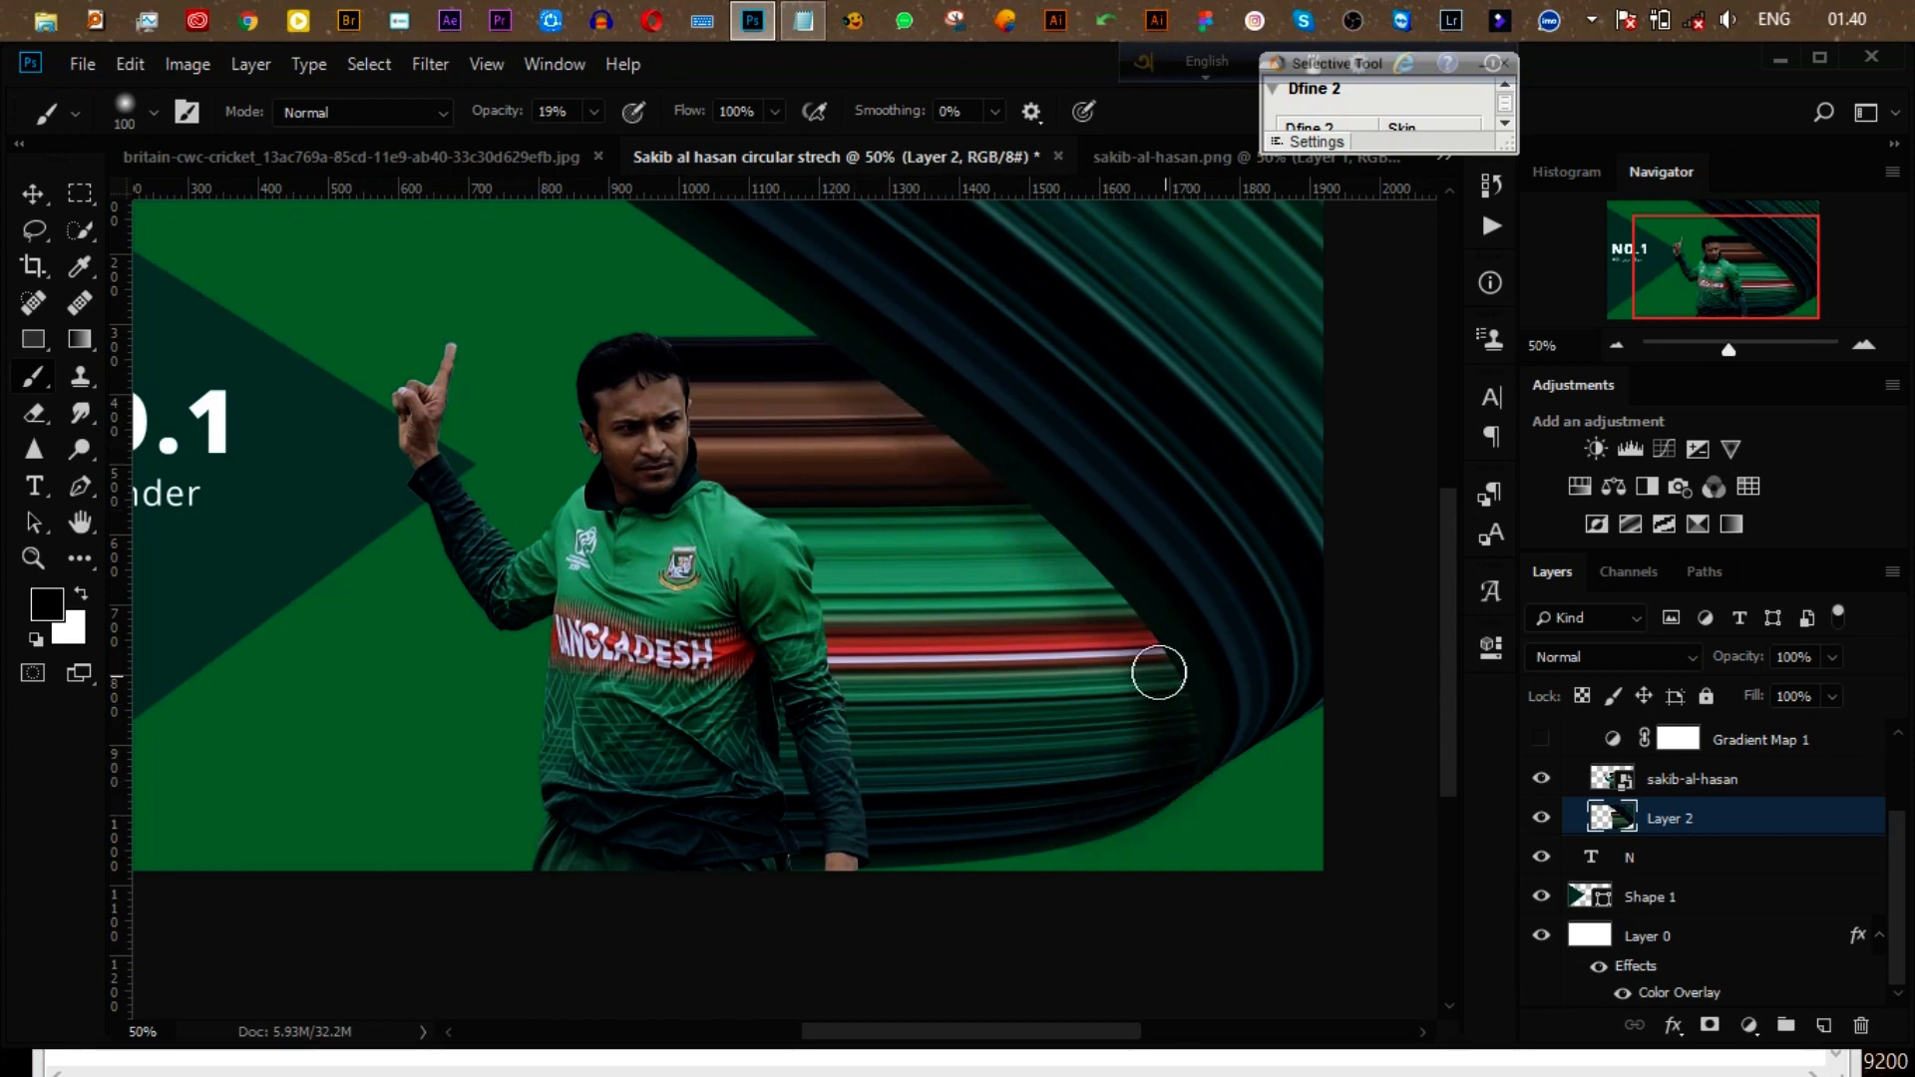
Step: Lower the brush opacity to 14% and darken the inner and lower edges of the streaks on Layer 2 further
scroll(1184, 756, down, 3)
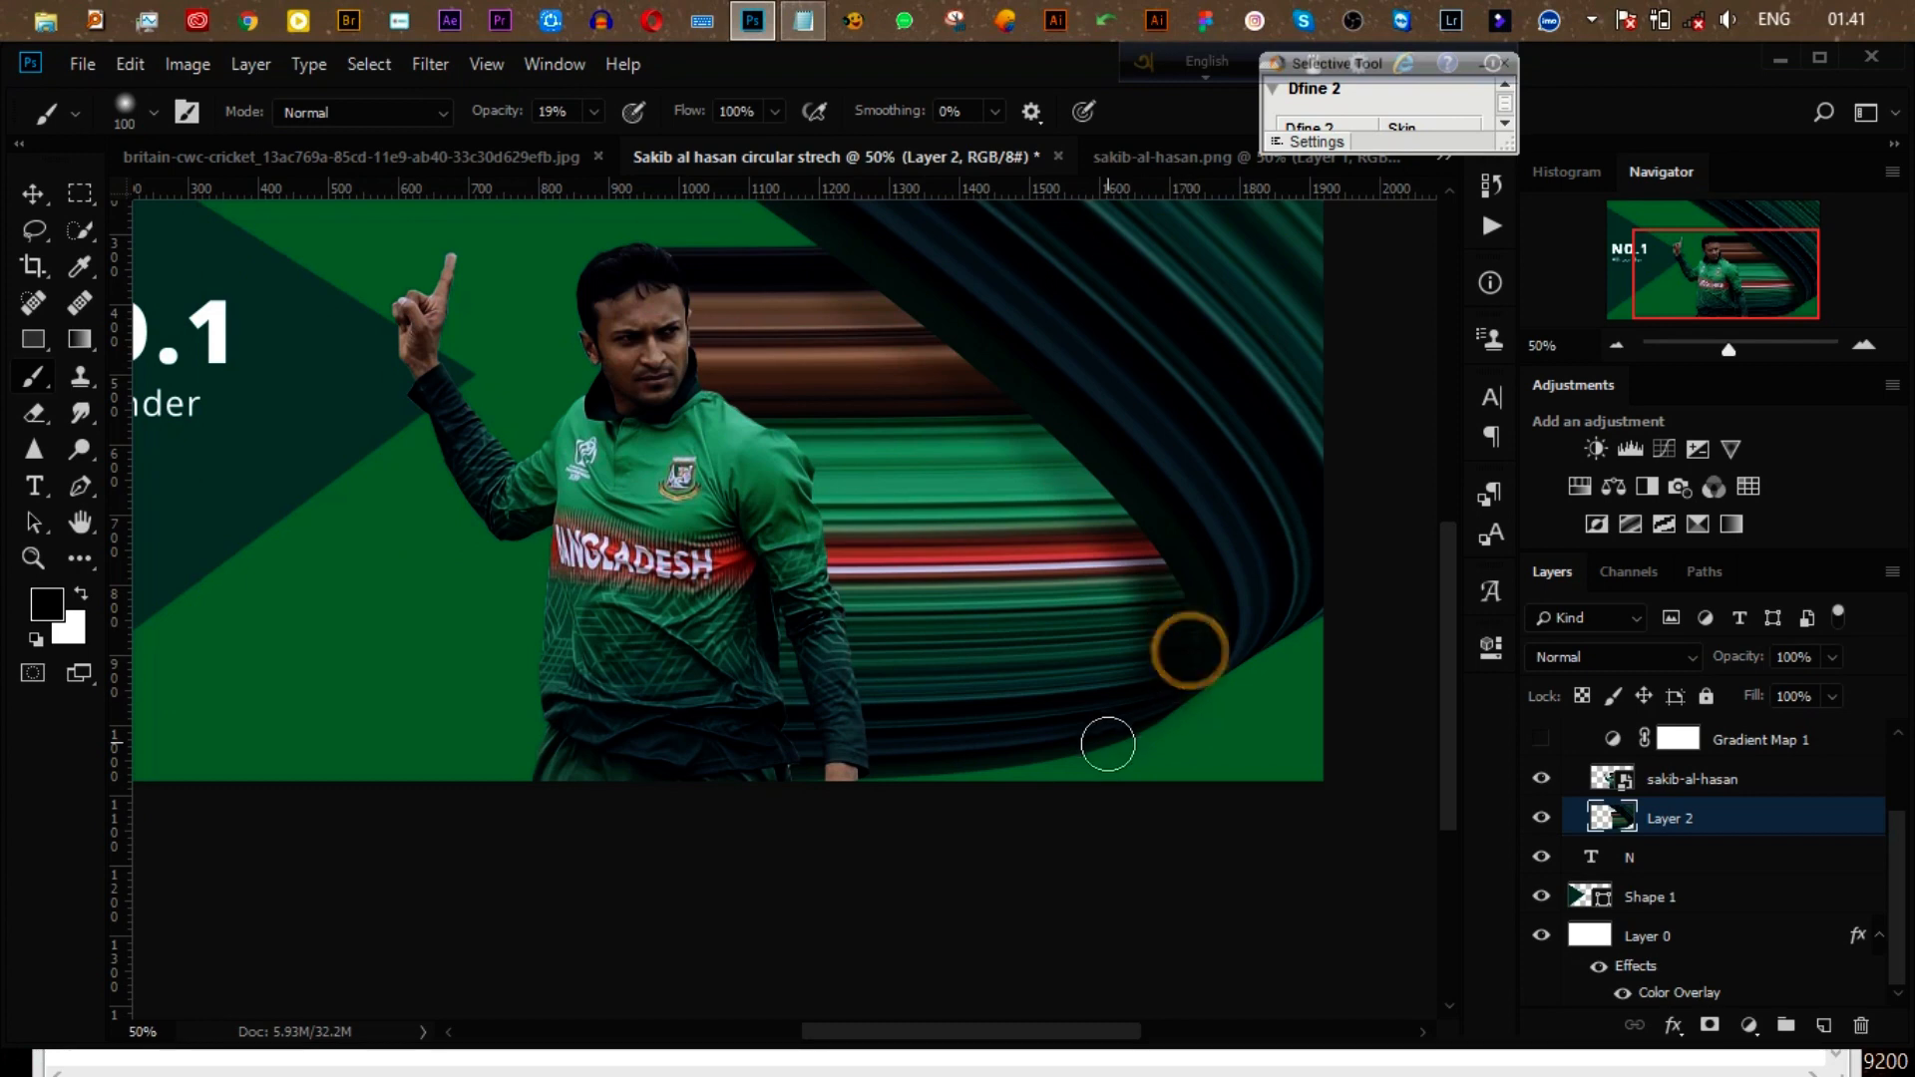
drag(581, 140, 588, 142)
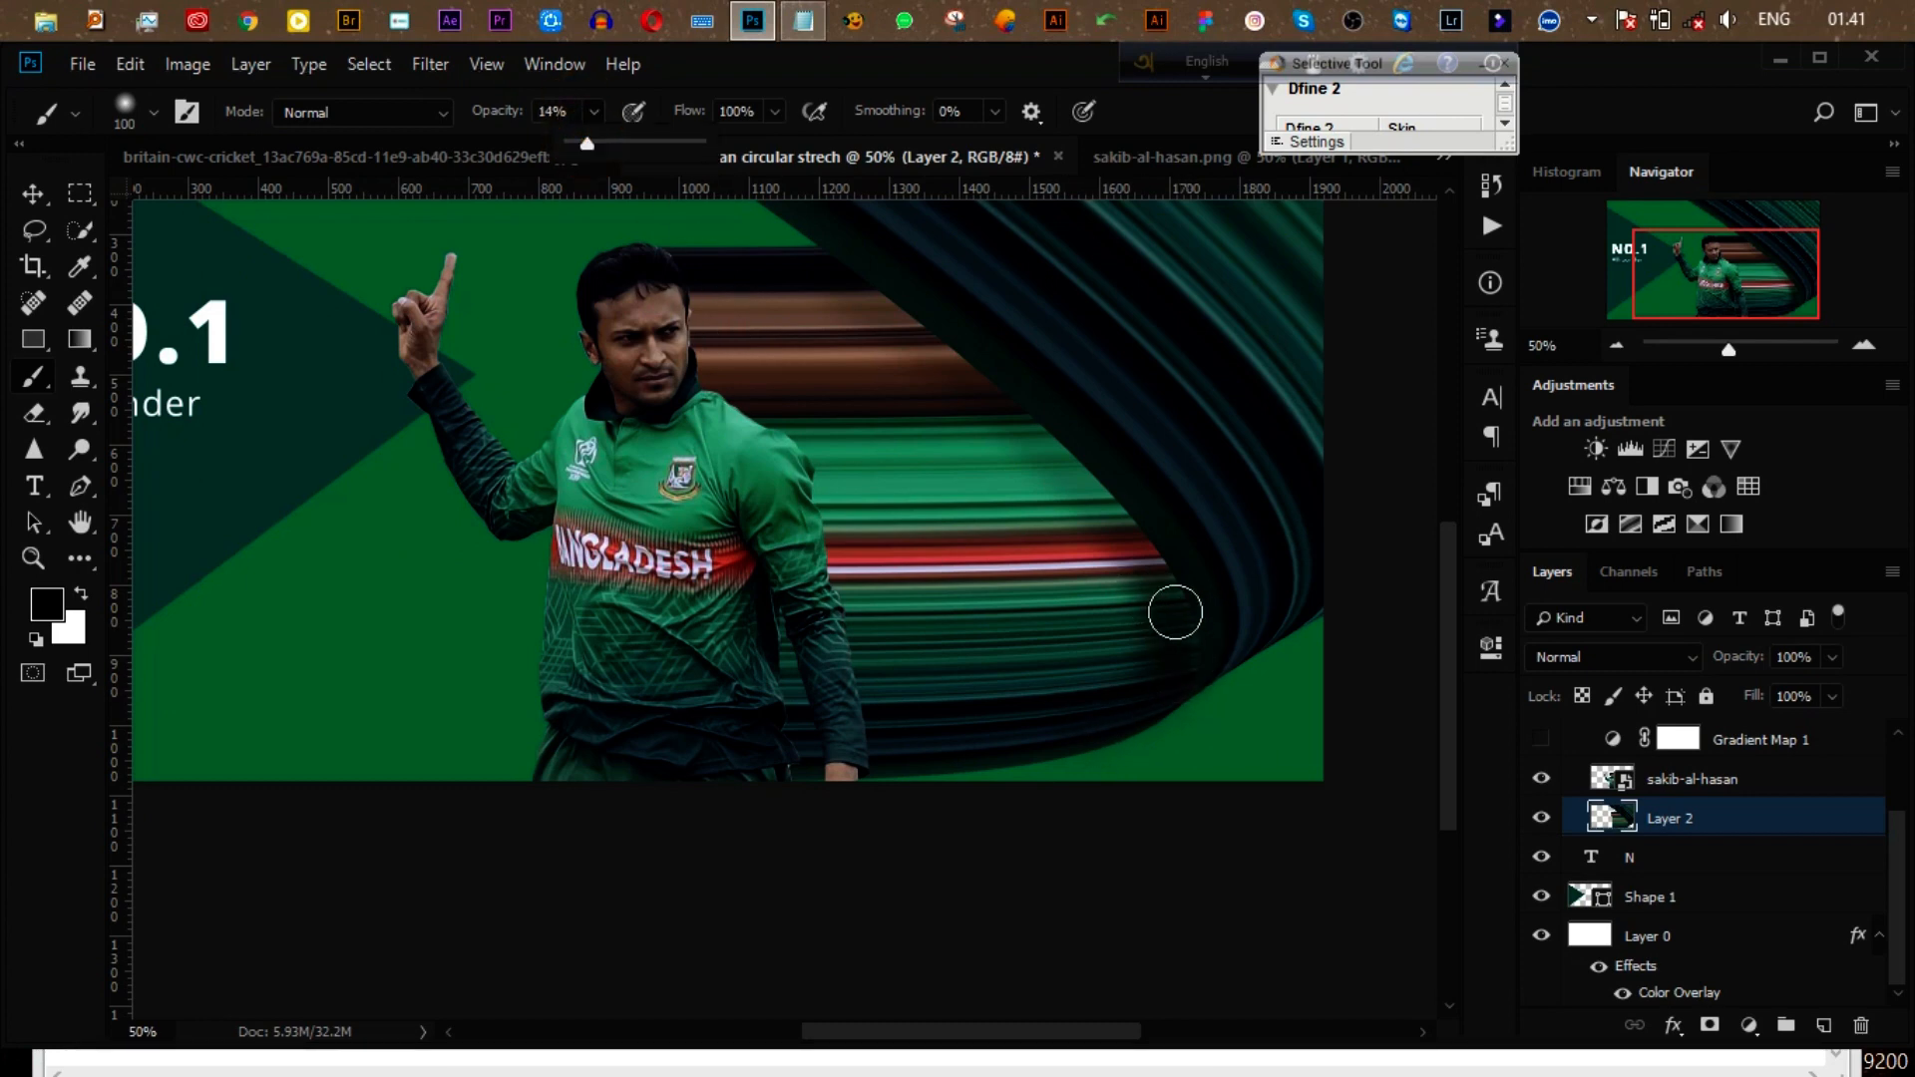
mouse_move(1176, 612)
mouse_down()
mouse_move(1183, 675)
mouse_move(1158, 562)
mouse_move(1081, 471)
mouse_up()
drag(1159, 694, 967, 748)
key(ctrl+minus)
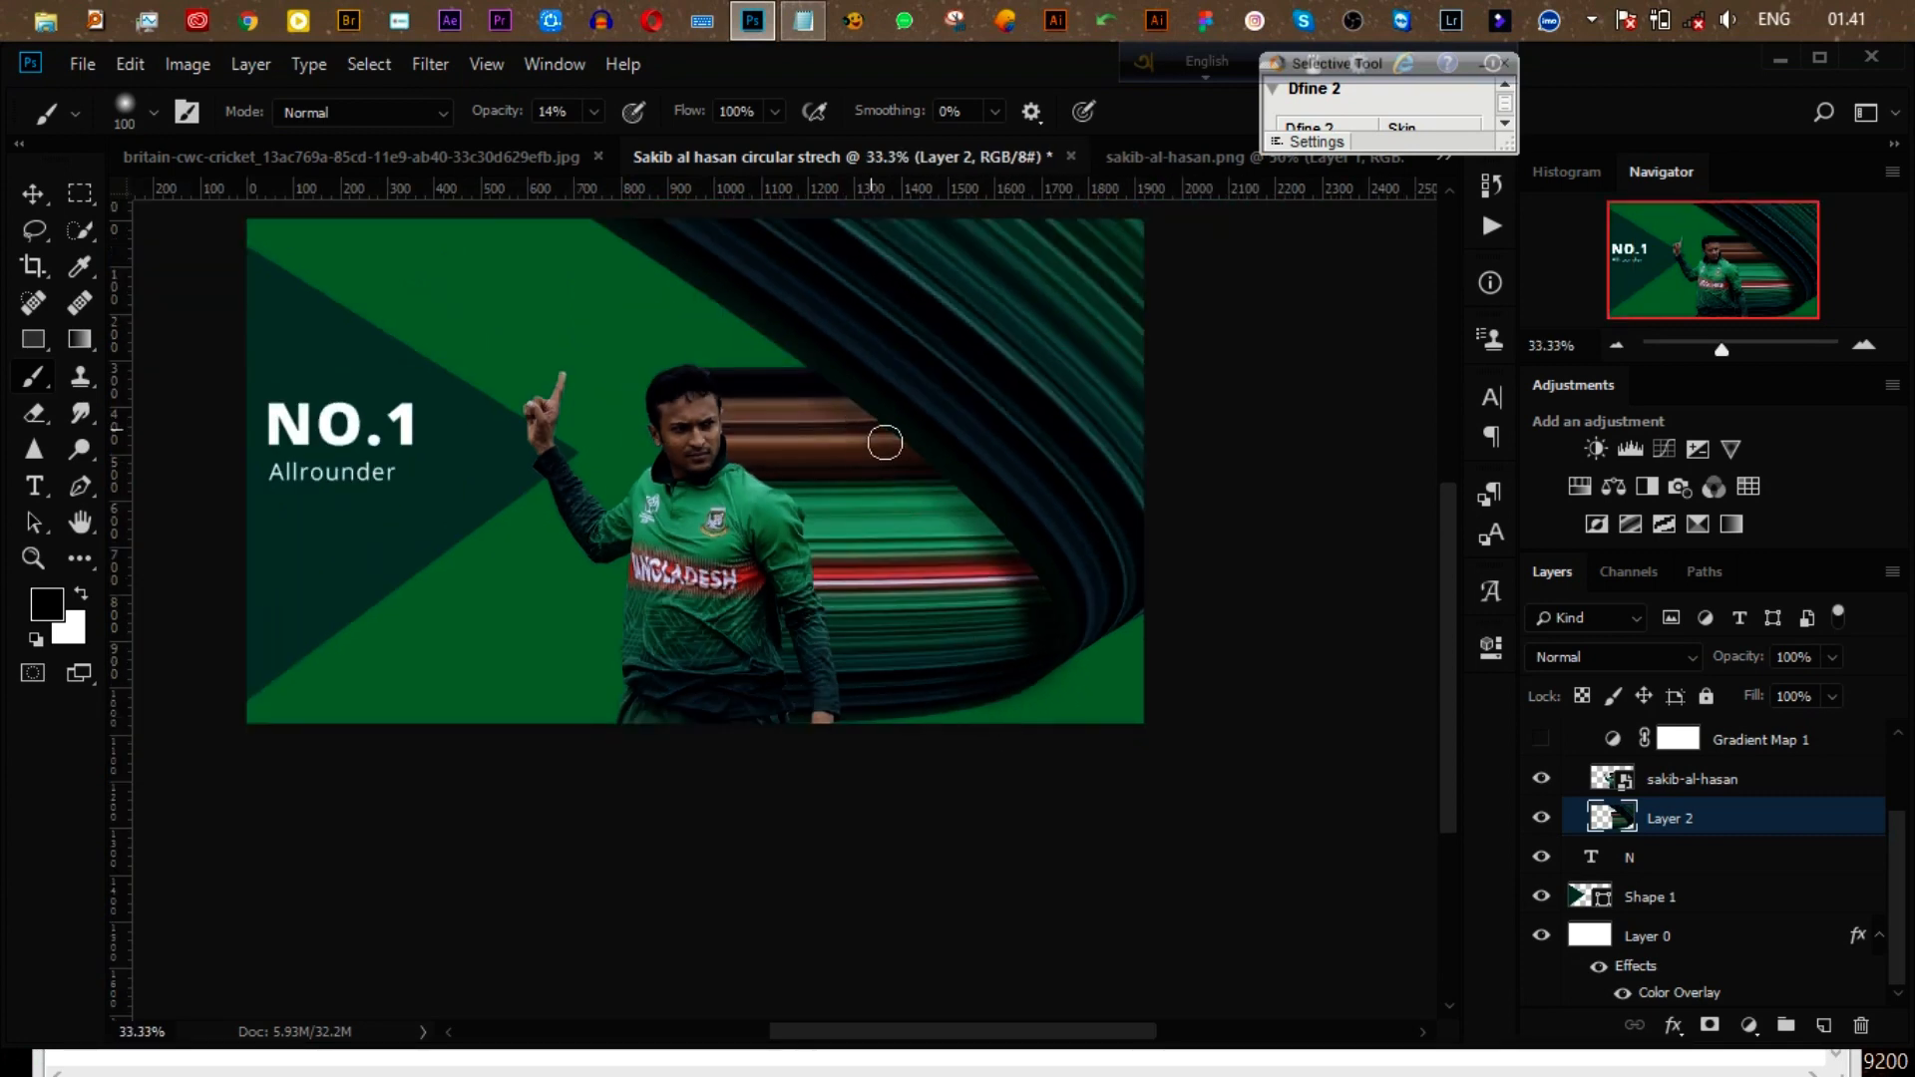
mouse_move(994, 533)
mouse_down()
mouse_move(842, 402)
mouse_move(1021, 558)
mouse_move(814, 406)
mouse_up()
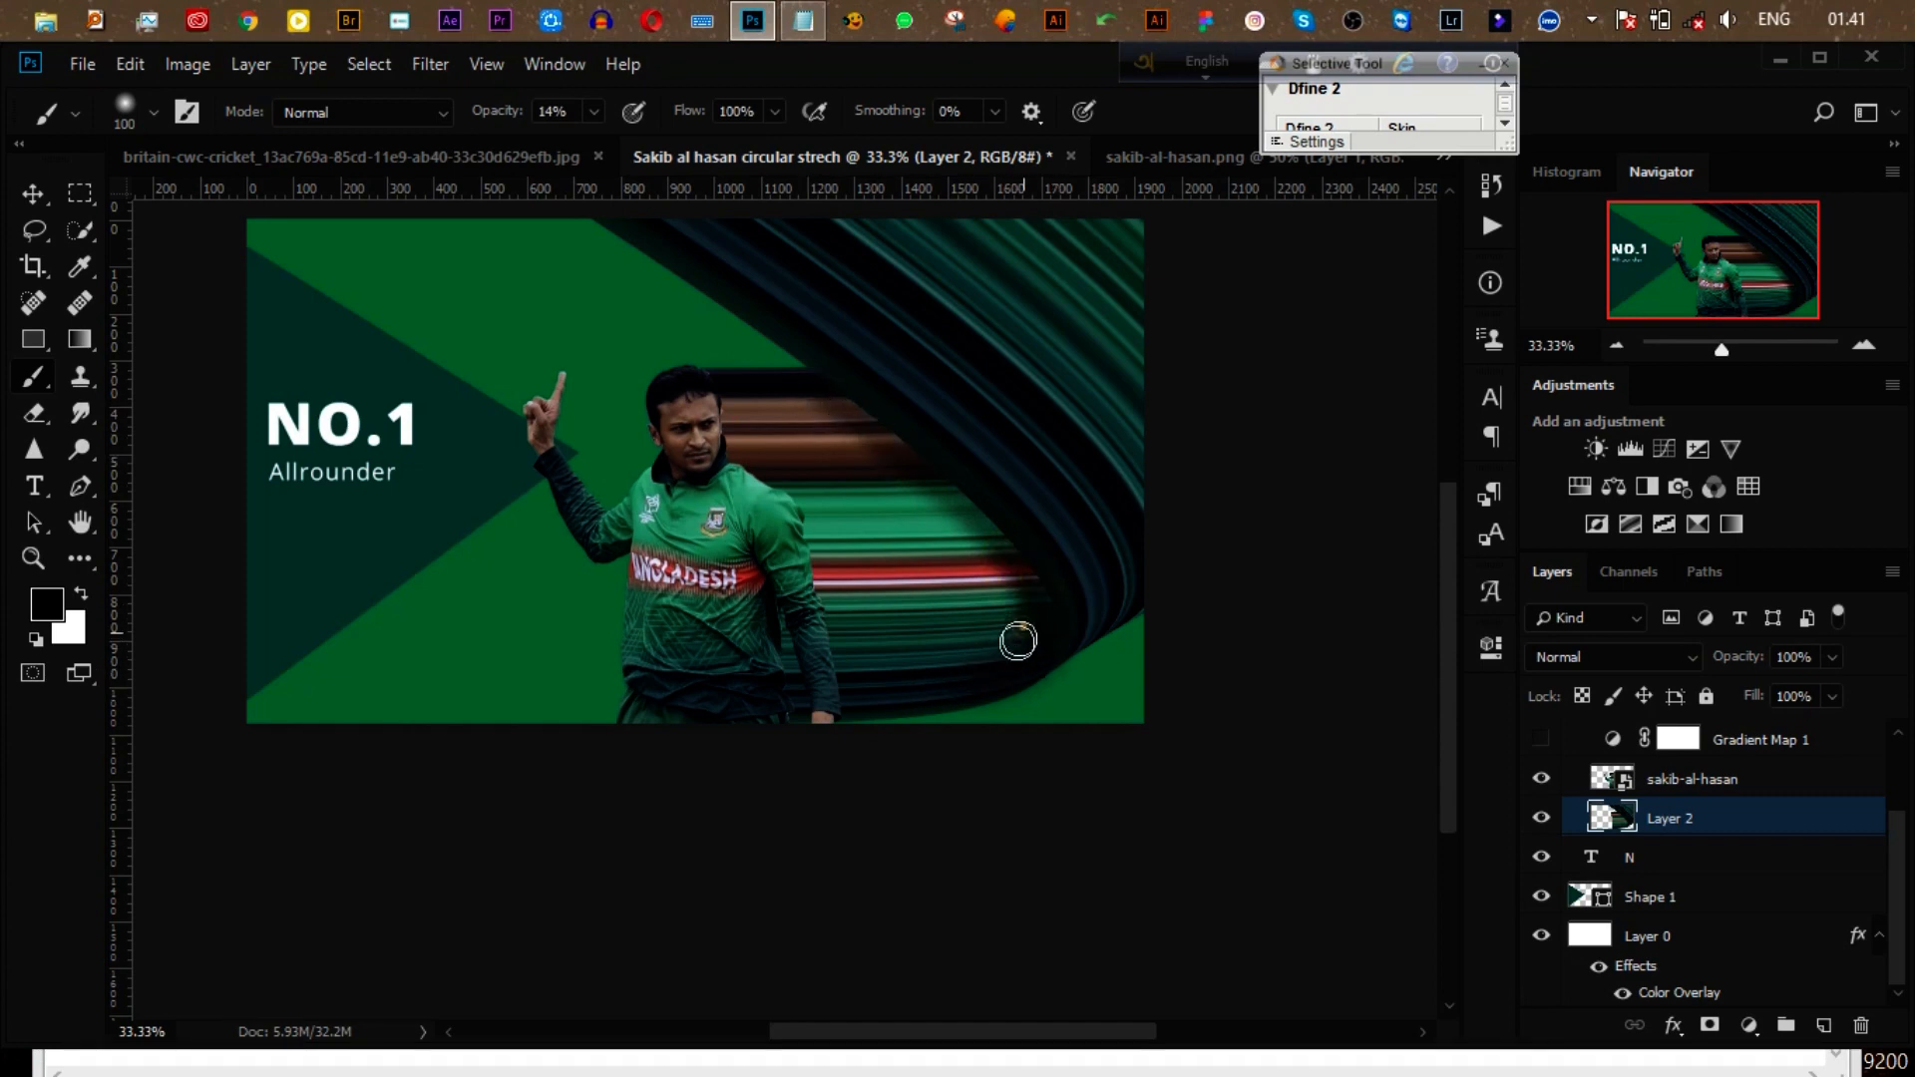
drag(1018, 641, 940, 685)
drag(1009, 665, 1053, 640)
scroll(1023, 654, up, 6)
scroll(1043, 639, down, 1)
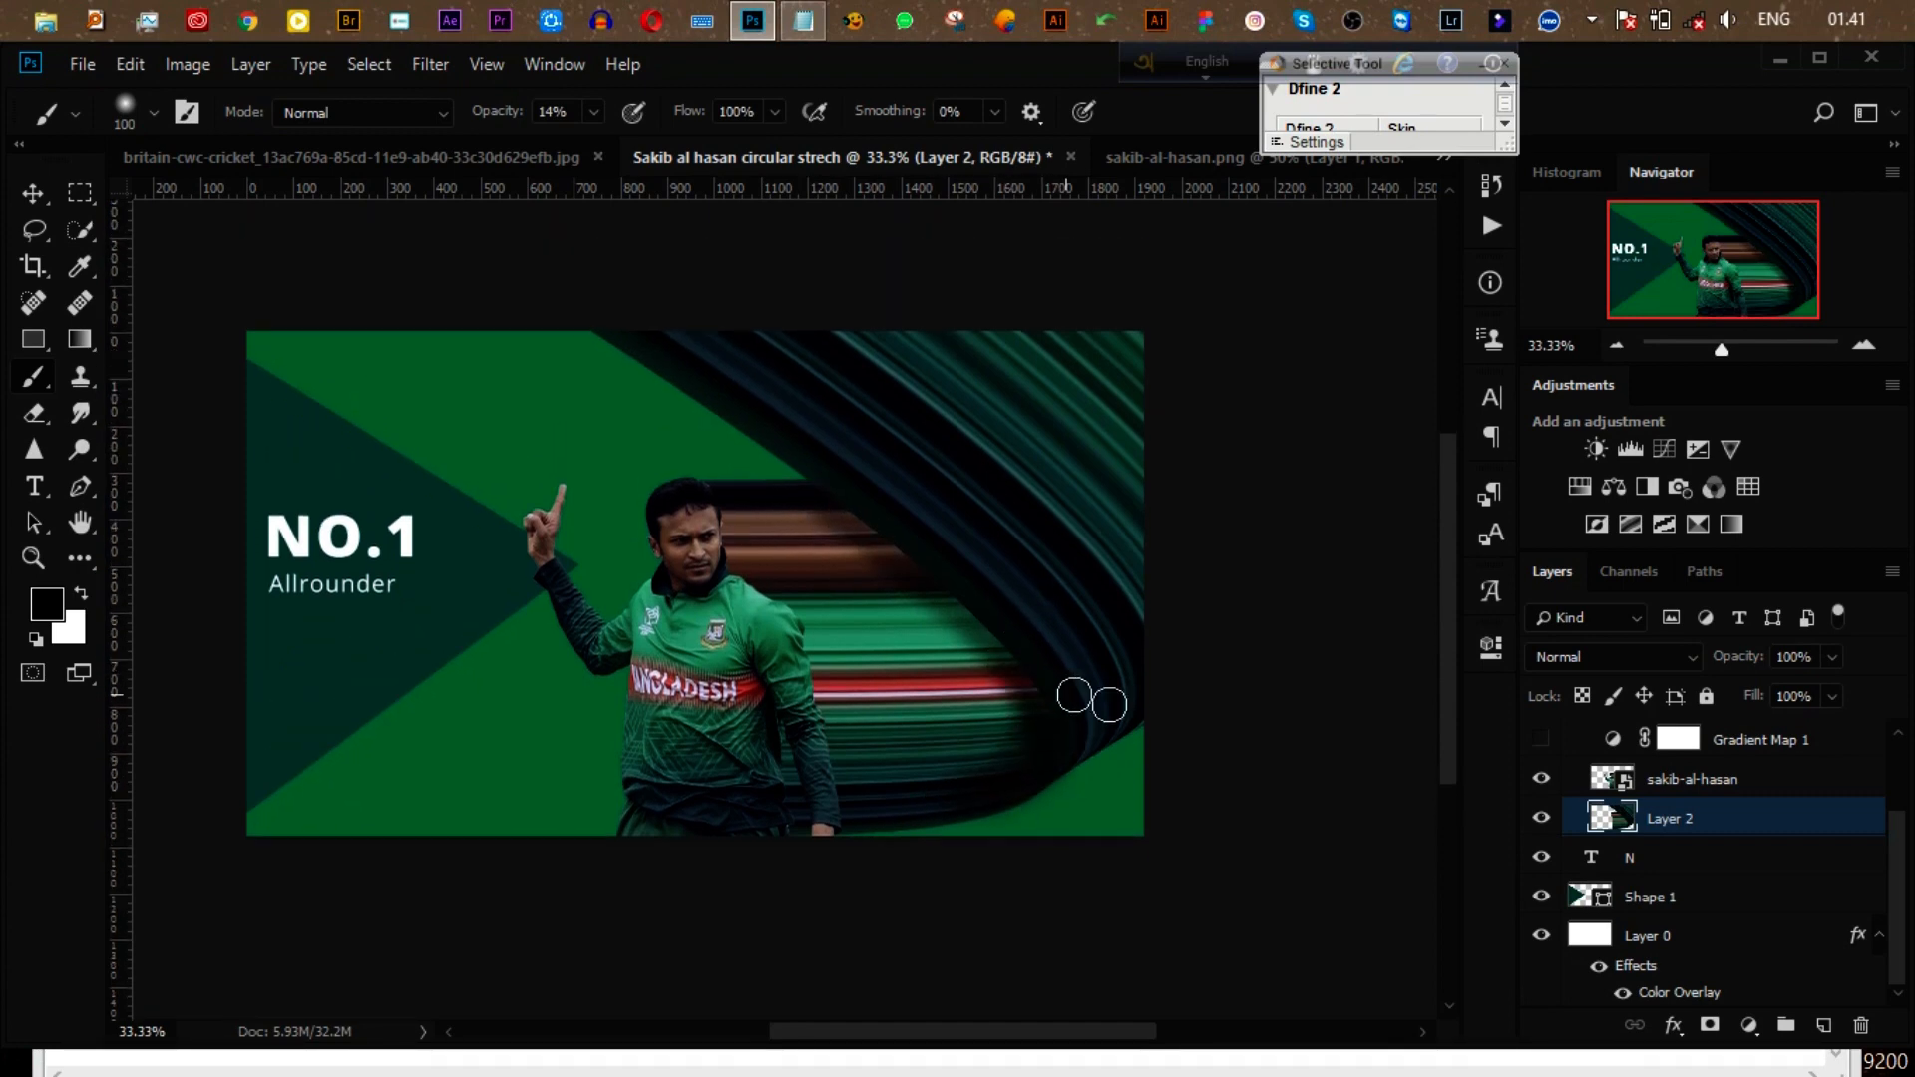
Step: Add a Radial Gradient Fill layer above the Allrounder text to darken the poster's edges as a vignette
scroll(1645, 829, up, 3)
click(1658, 743)
click(1749, 1026)
click(1746, 558)
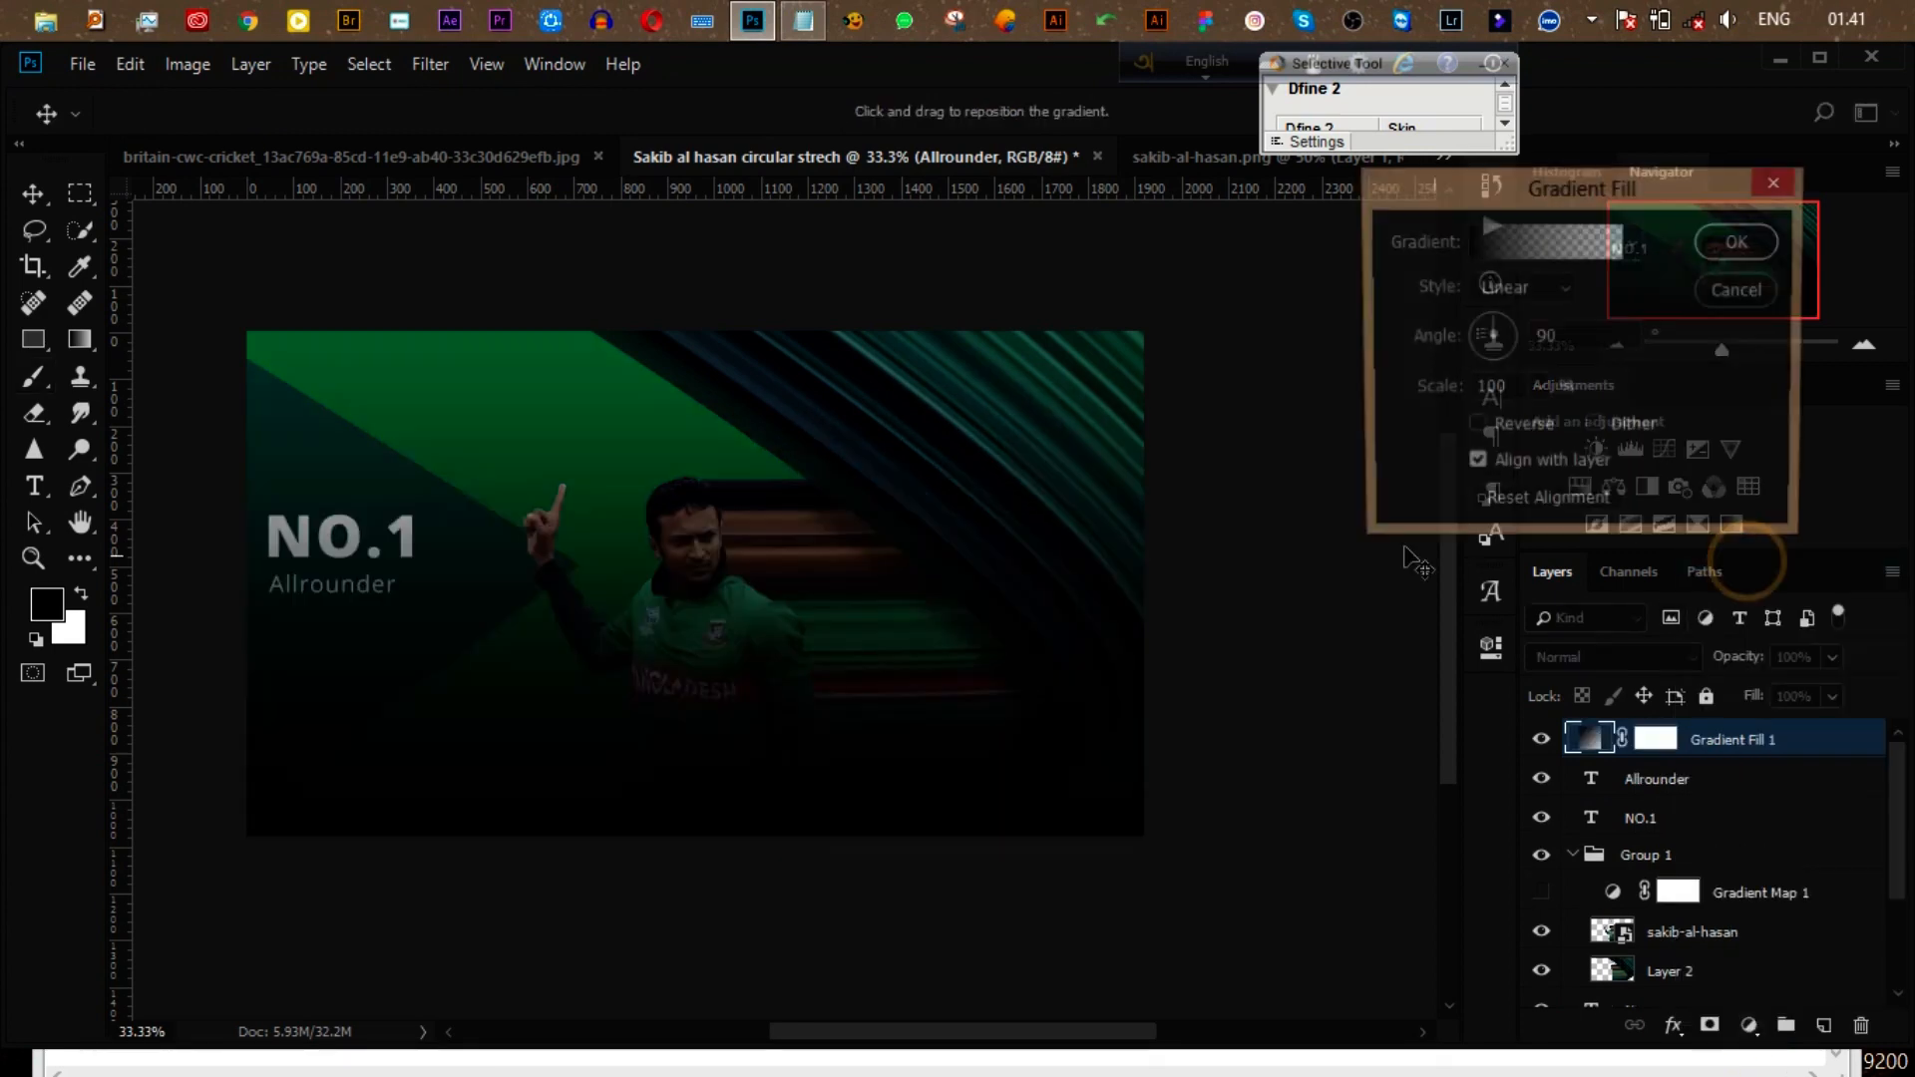
click(1544, 241)
click(1736, 291)
click(1521, 288)
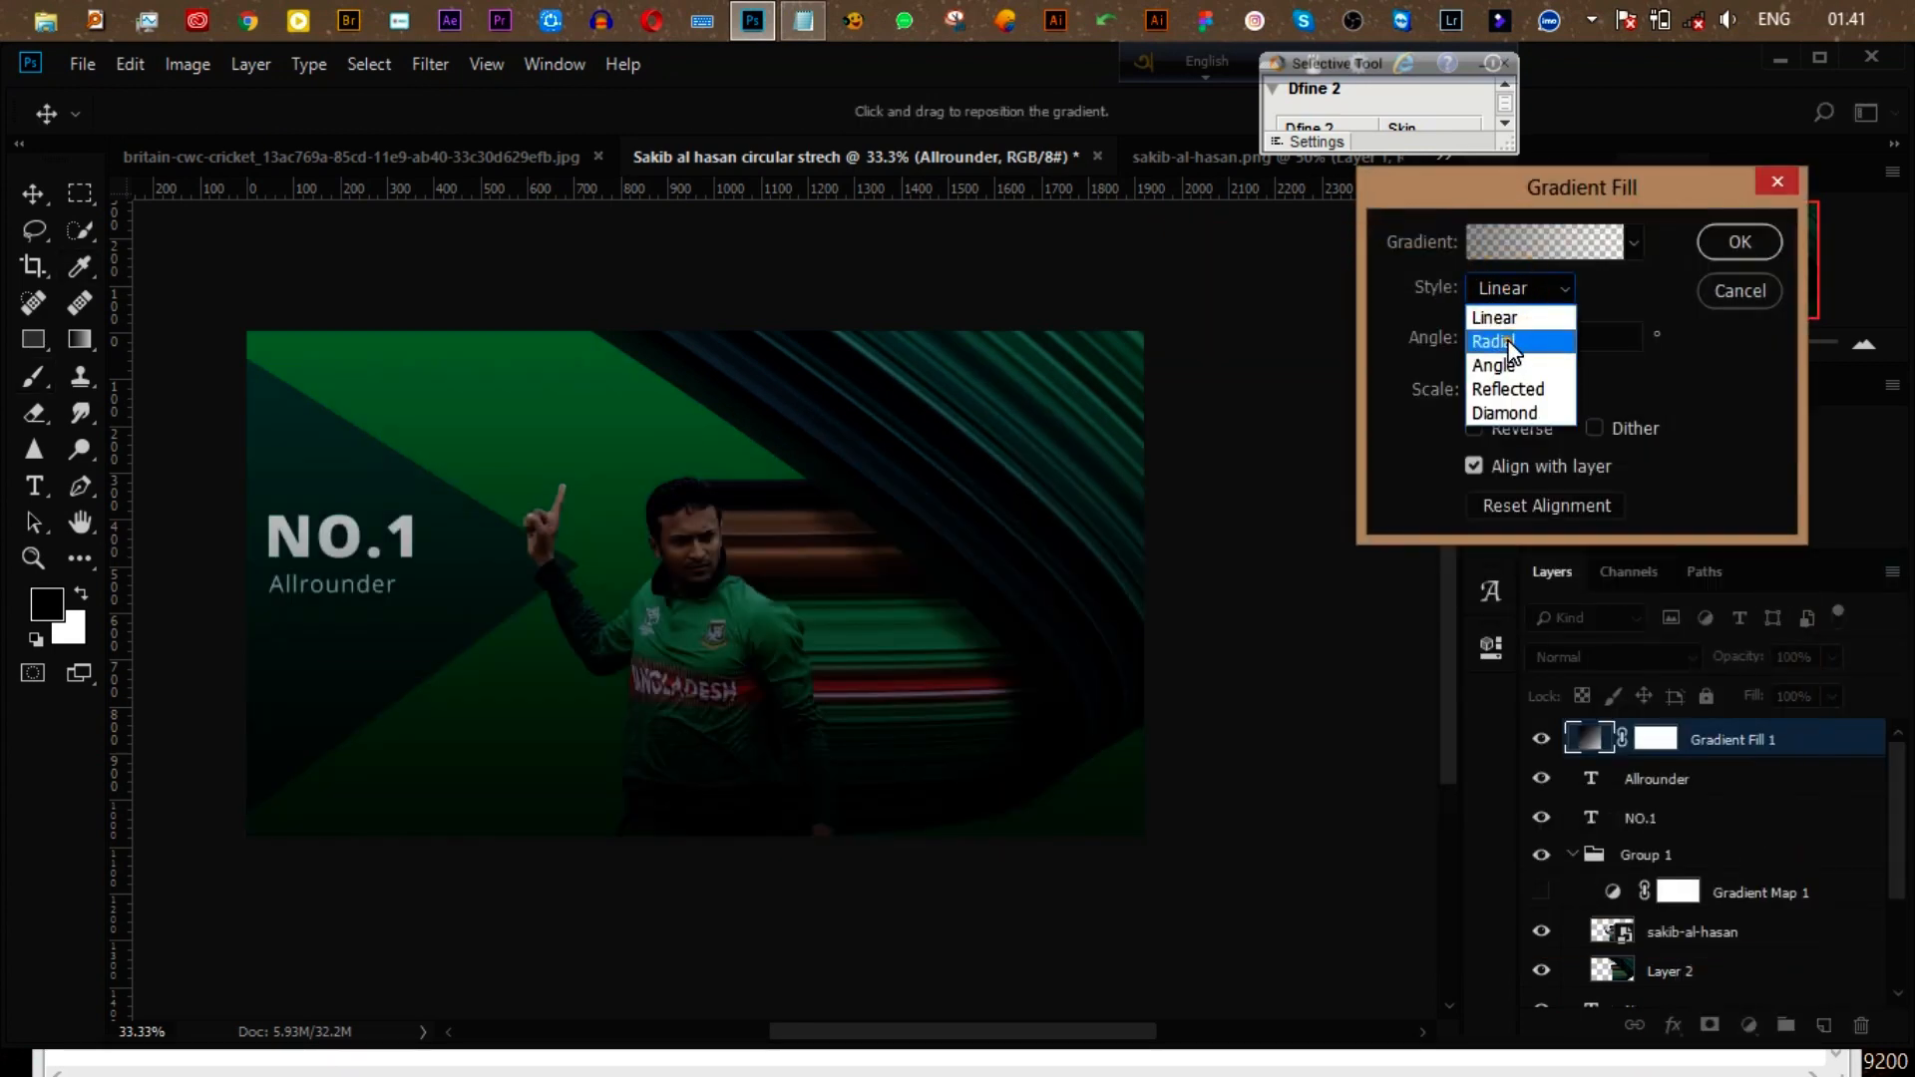
click(1509, 344)
drag(1538, 389, 1583, 423)
click(1739, 242)
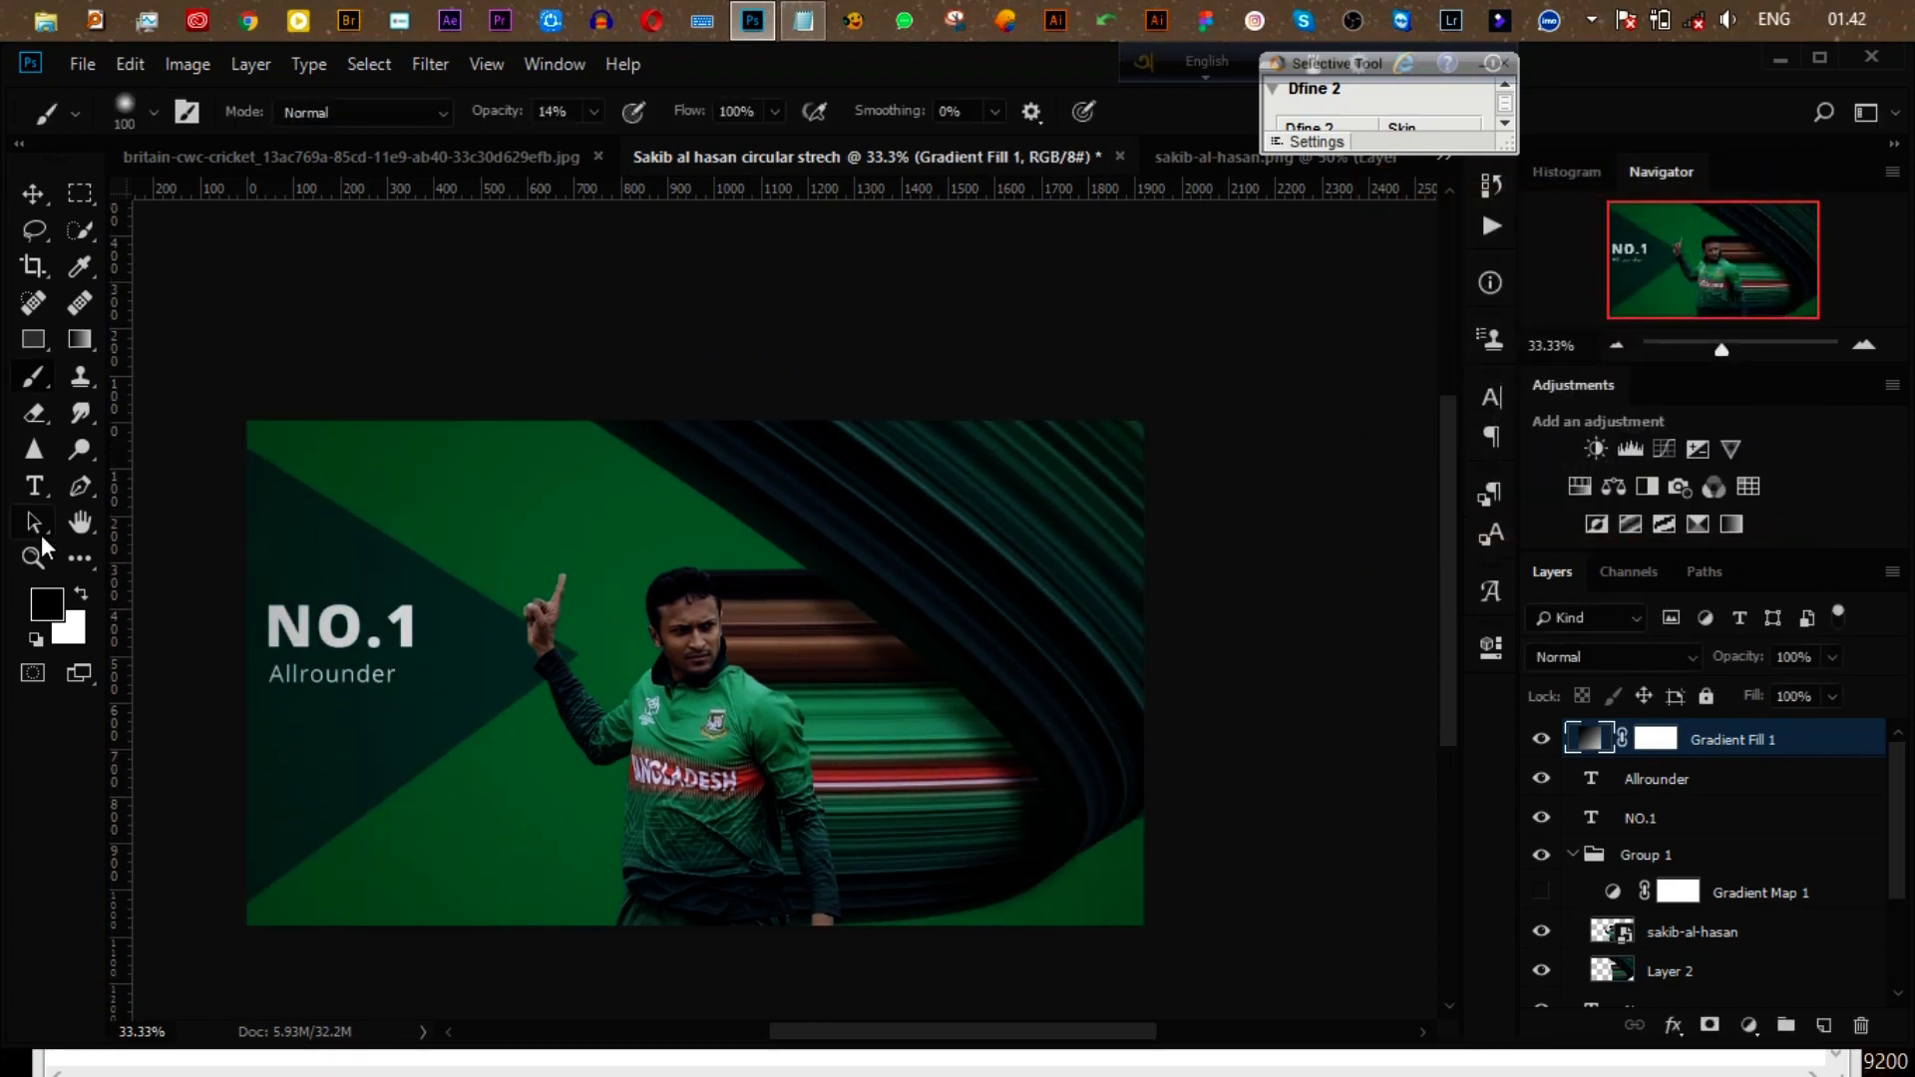
Step: Add the text "Sakib al Hasan" in Open Sans Regular at 12 pt and place it directly above NO.1
click(36, 527)
scroll(974, 534, down, 1)
scroll(920, 552, left, 1)
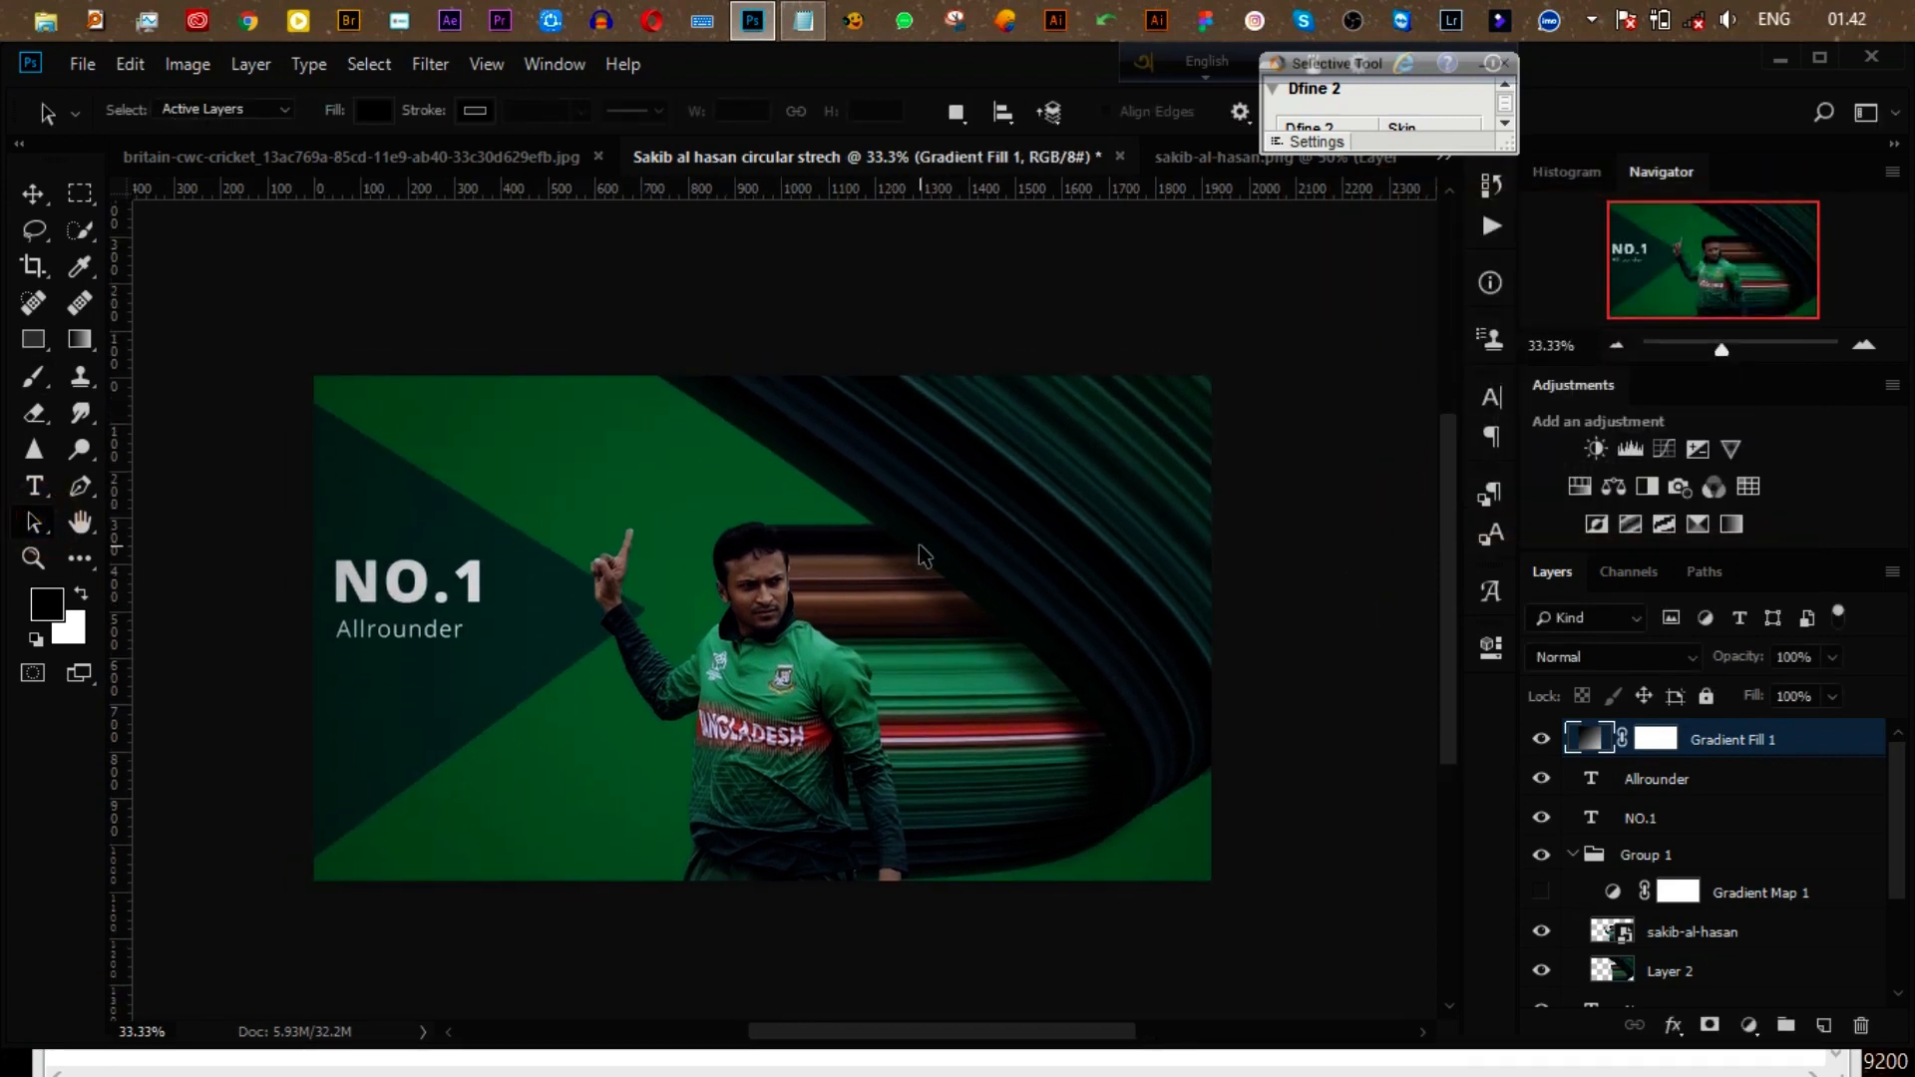
click(34, 486)
click(564, 467)
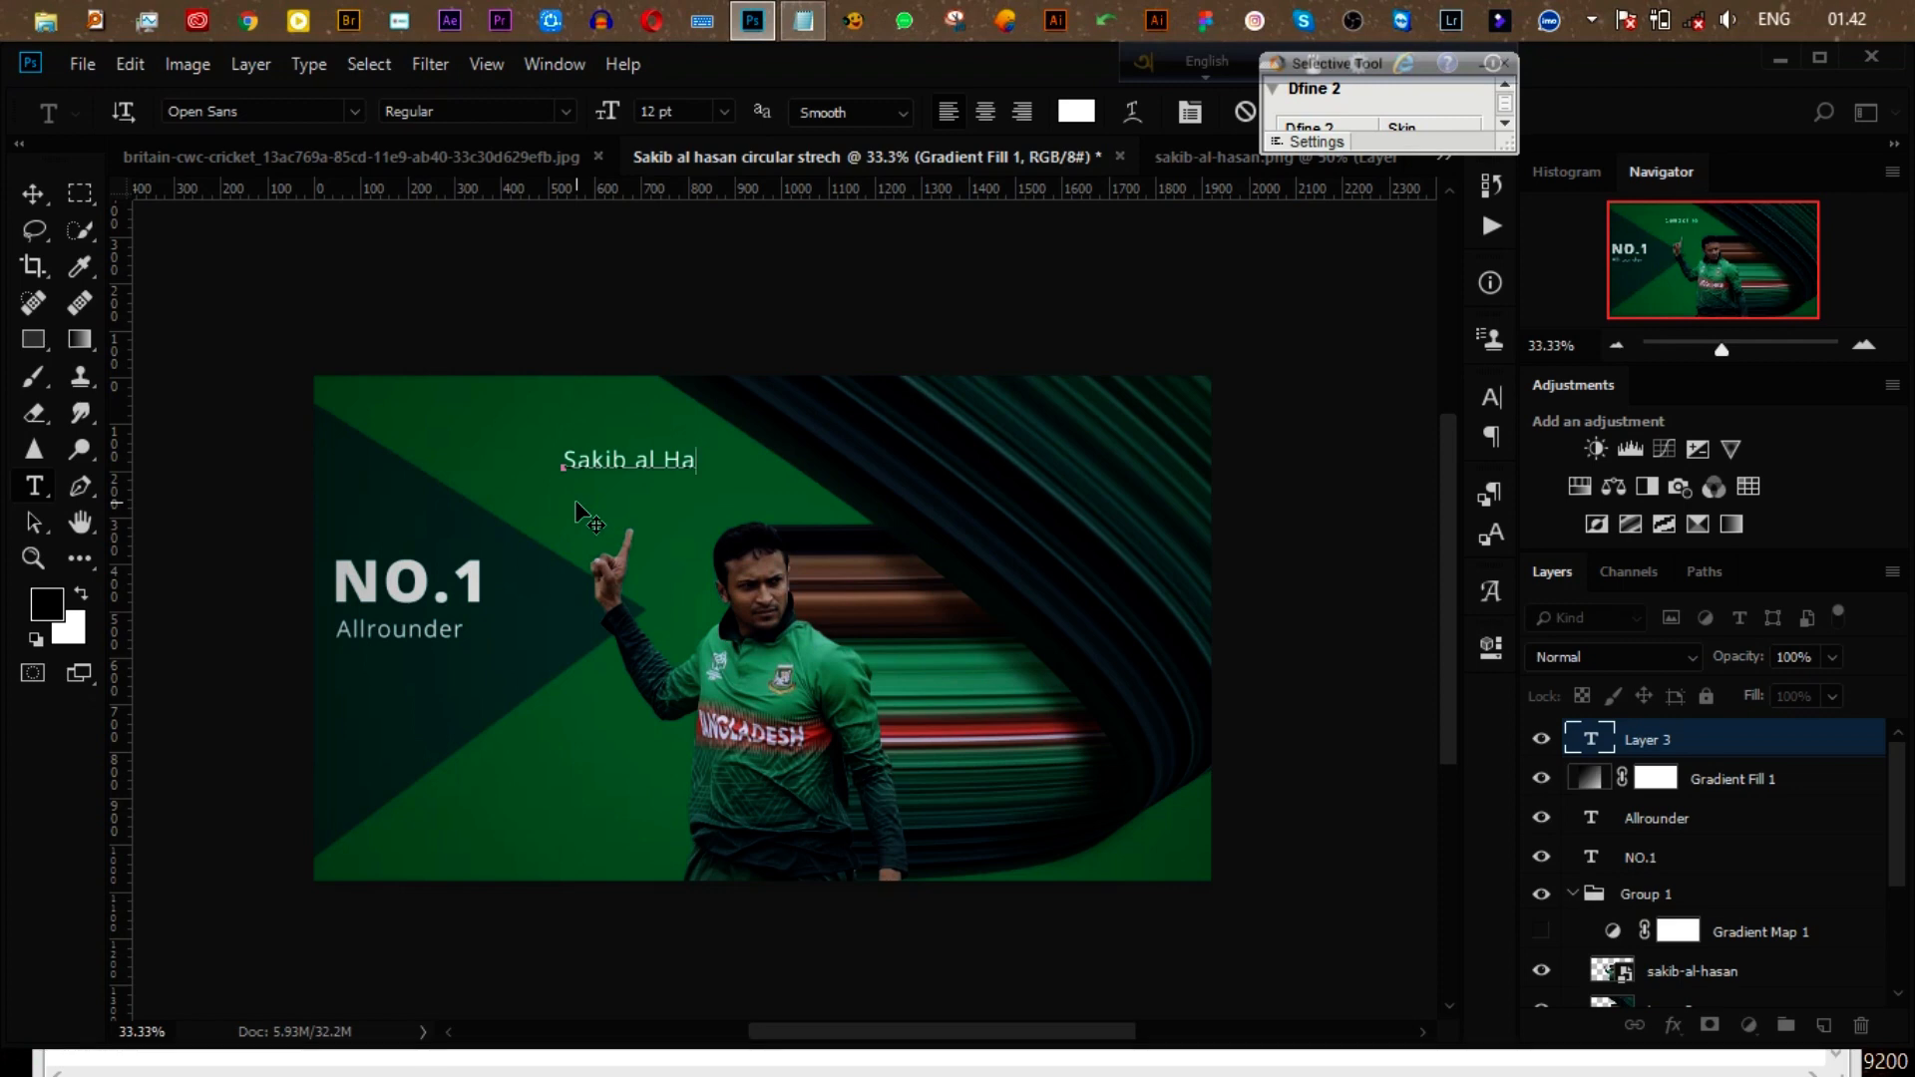
click(34, 193)
drag(598, 475, 365, 552)
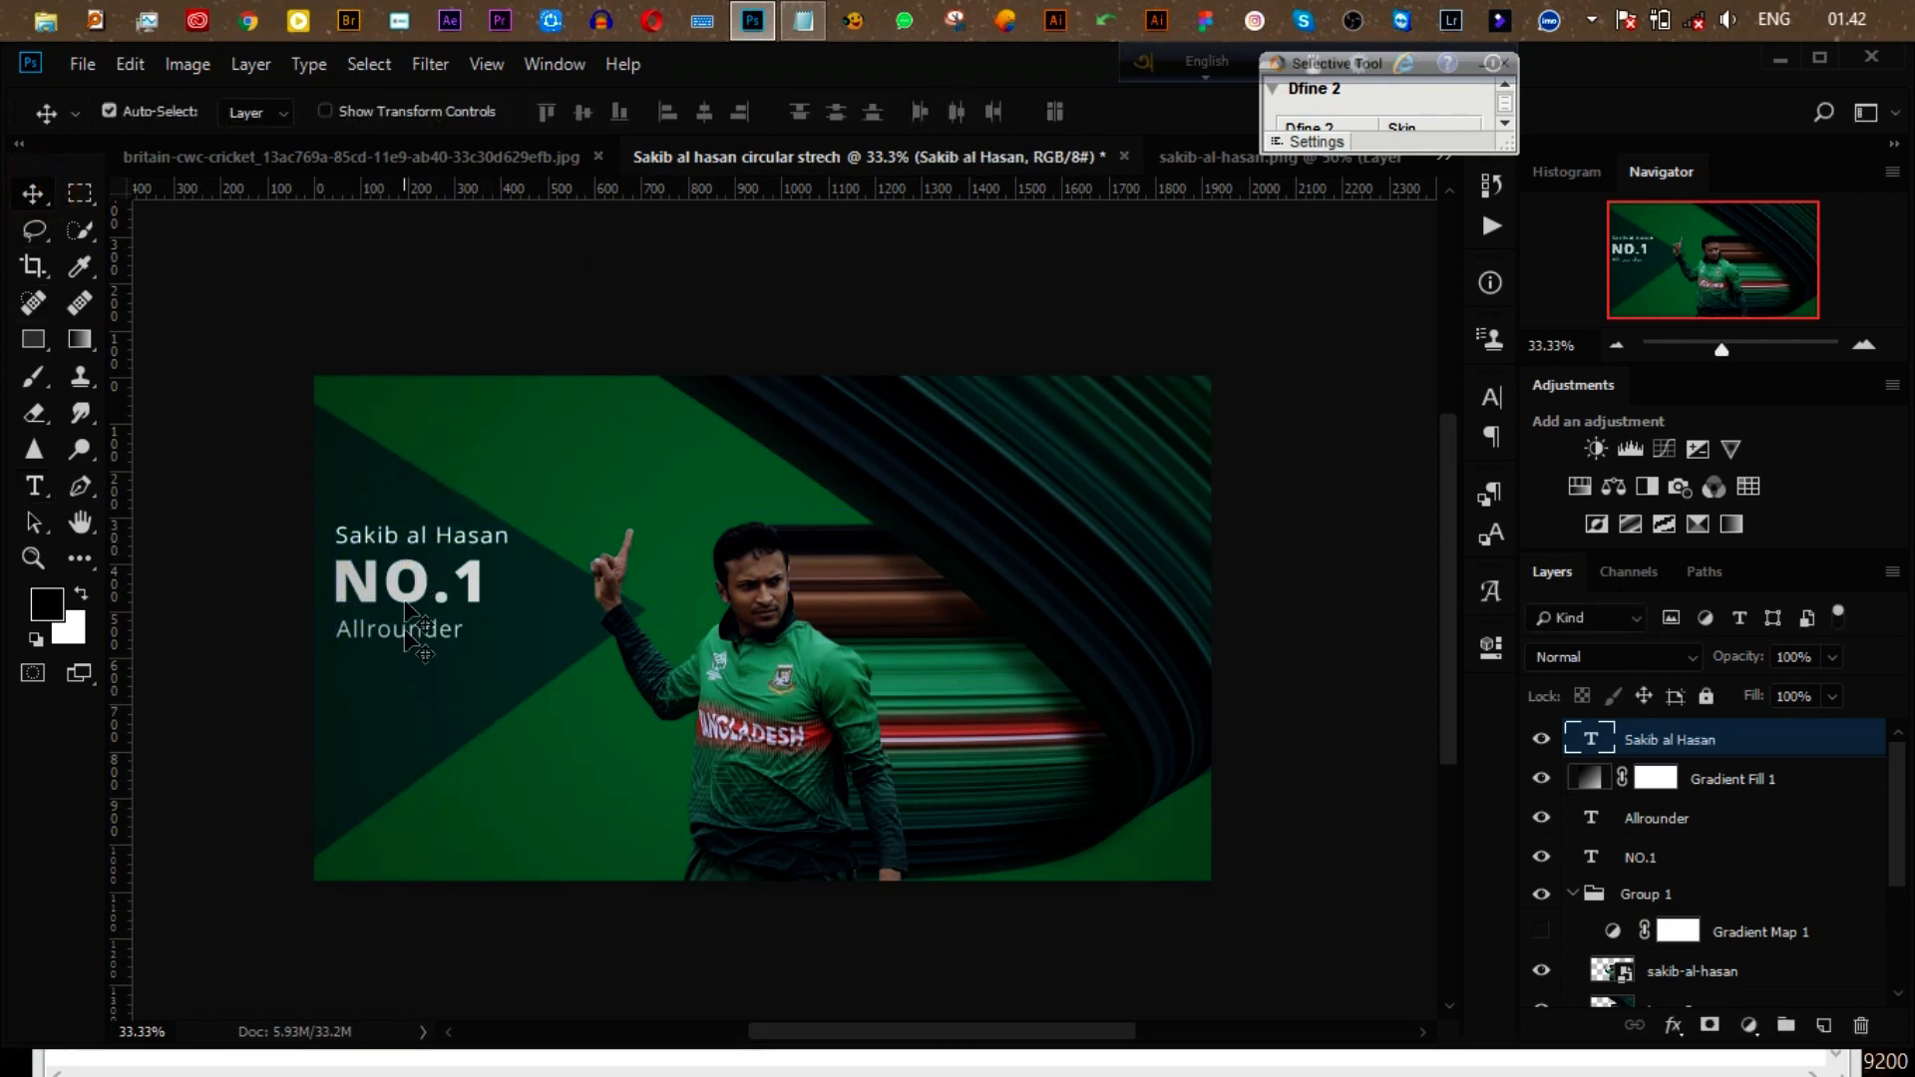
Step: Set the Sakib al Hasan text to Semibold and nudge it down closer to NO.1
double_click(1590, 738)
click(570, 108)
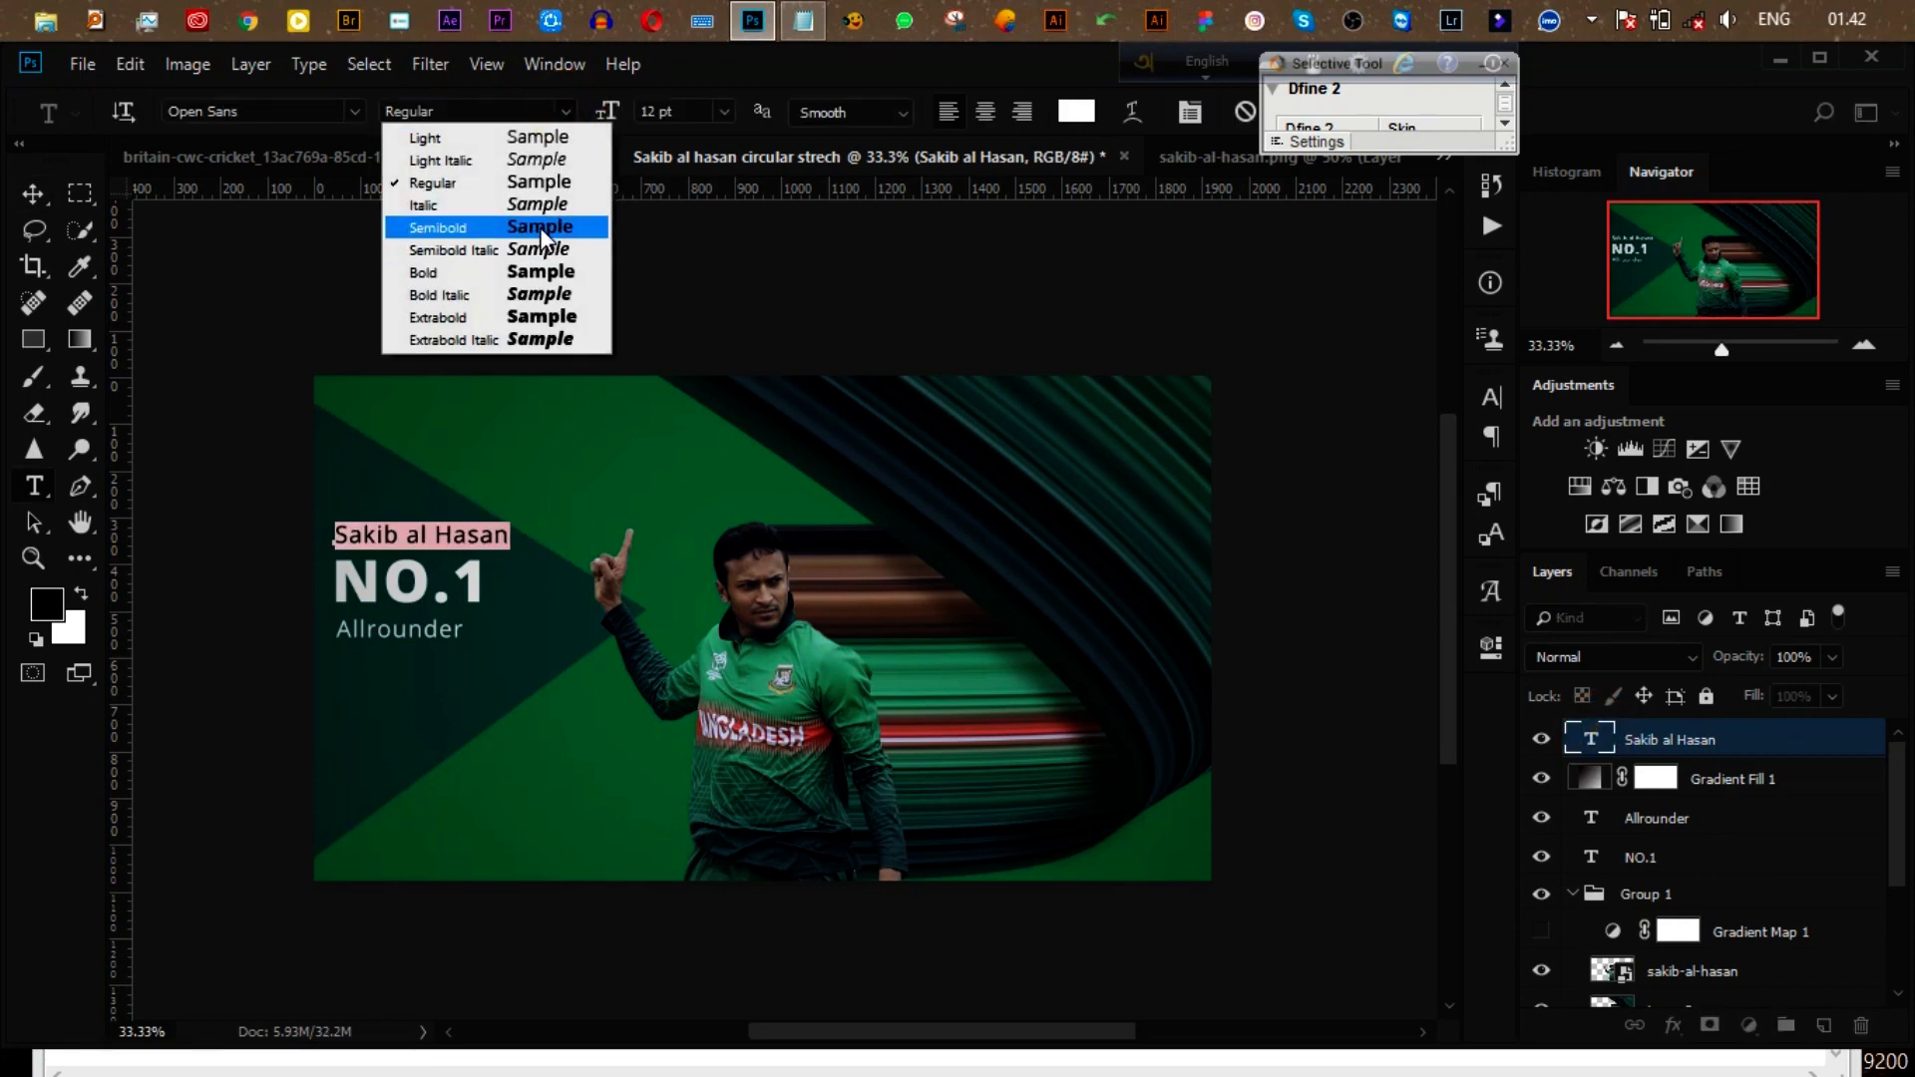
click(536, 228)
click(34, 193)
click(255, 264)
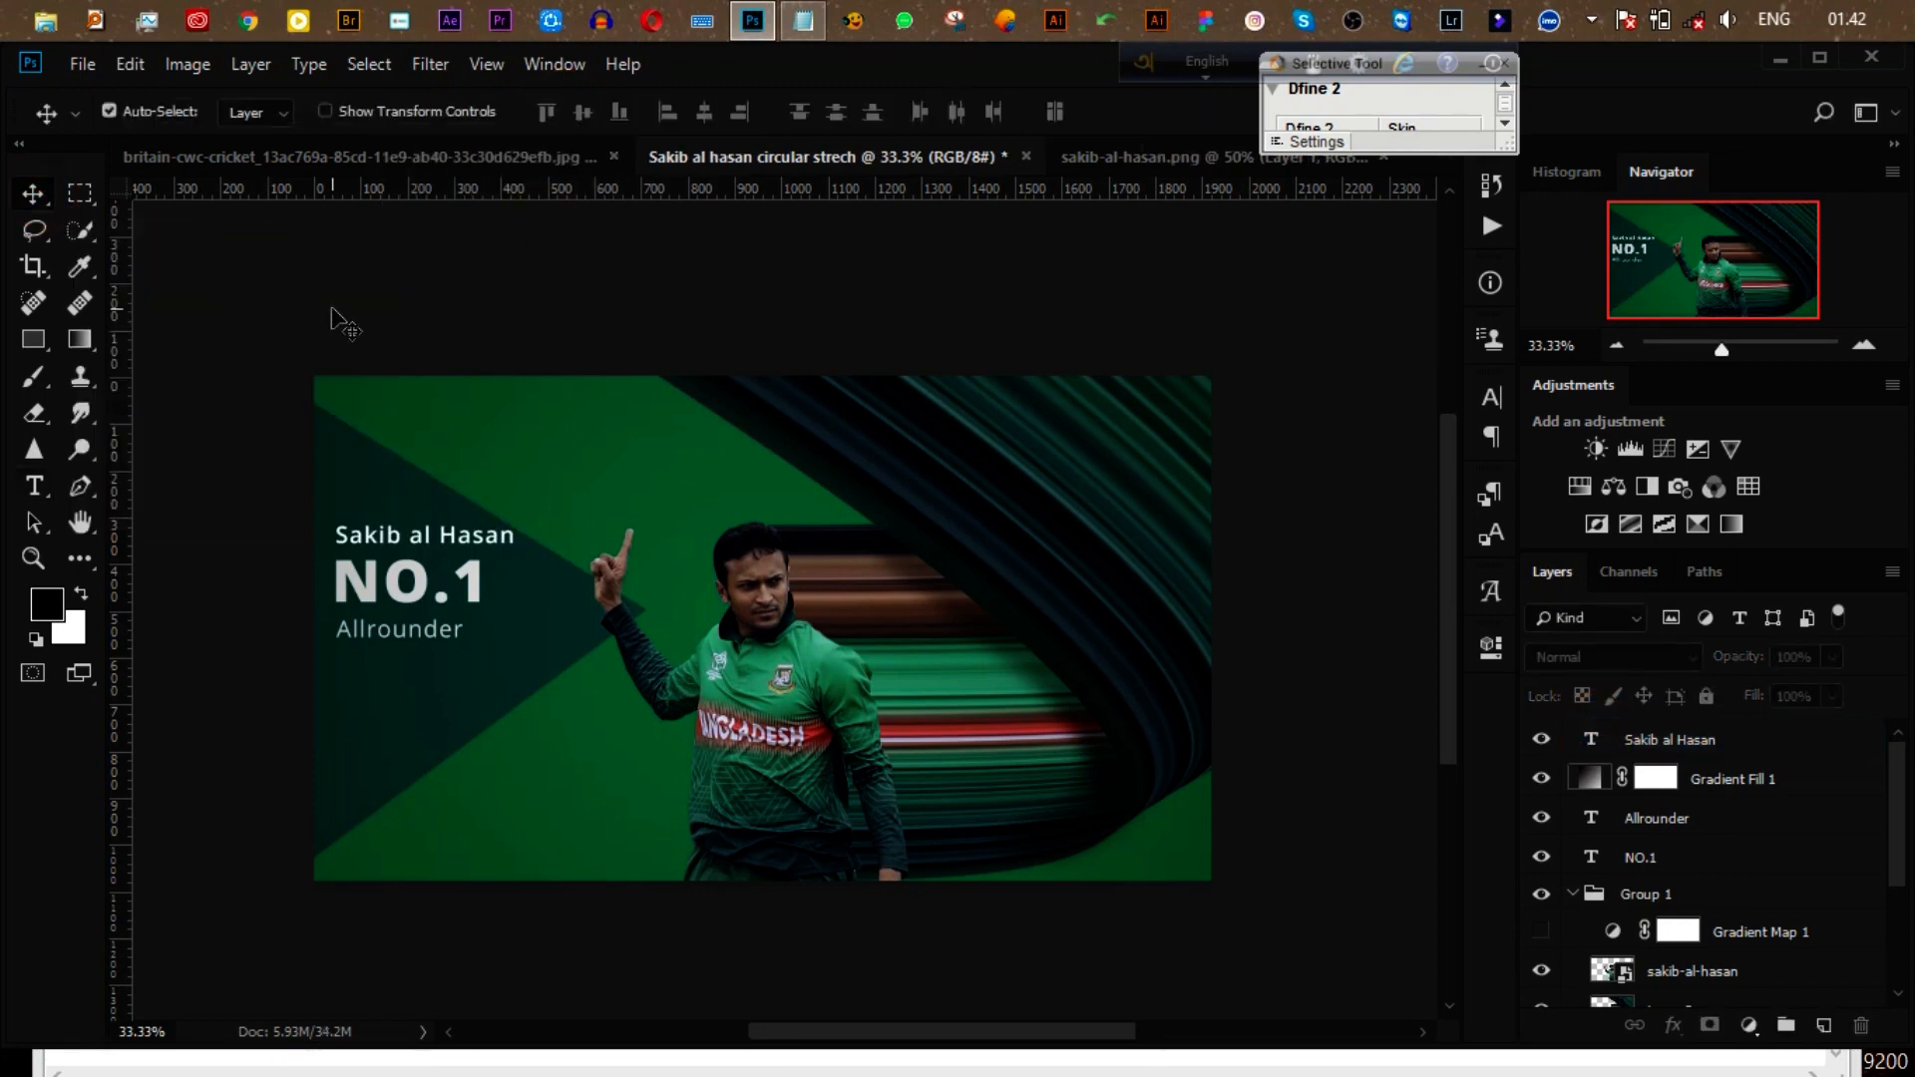
drag(361, 548, 359, 558)
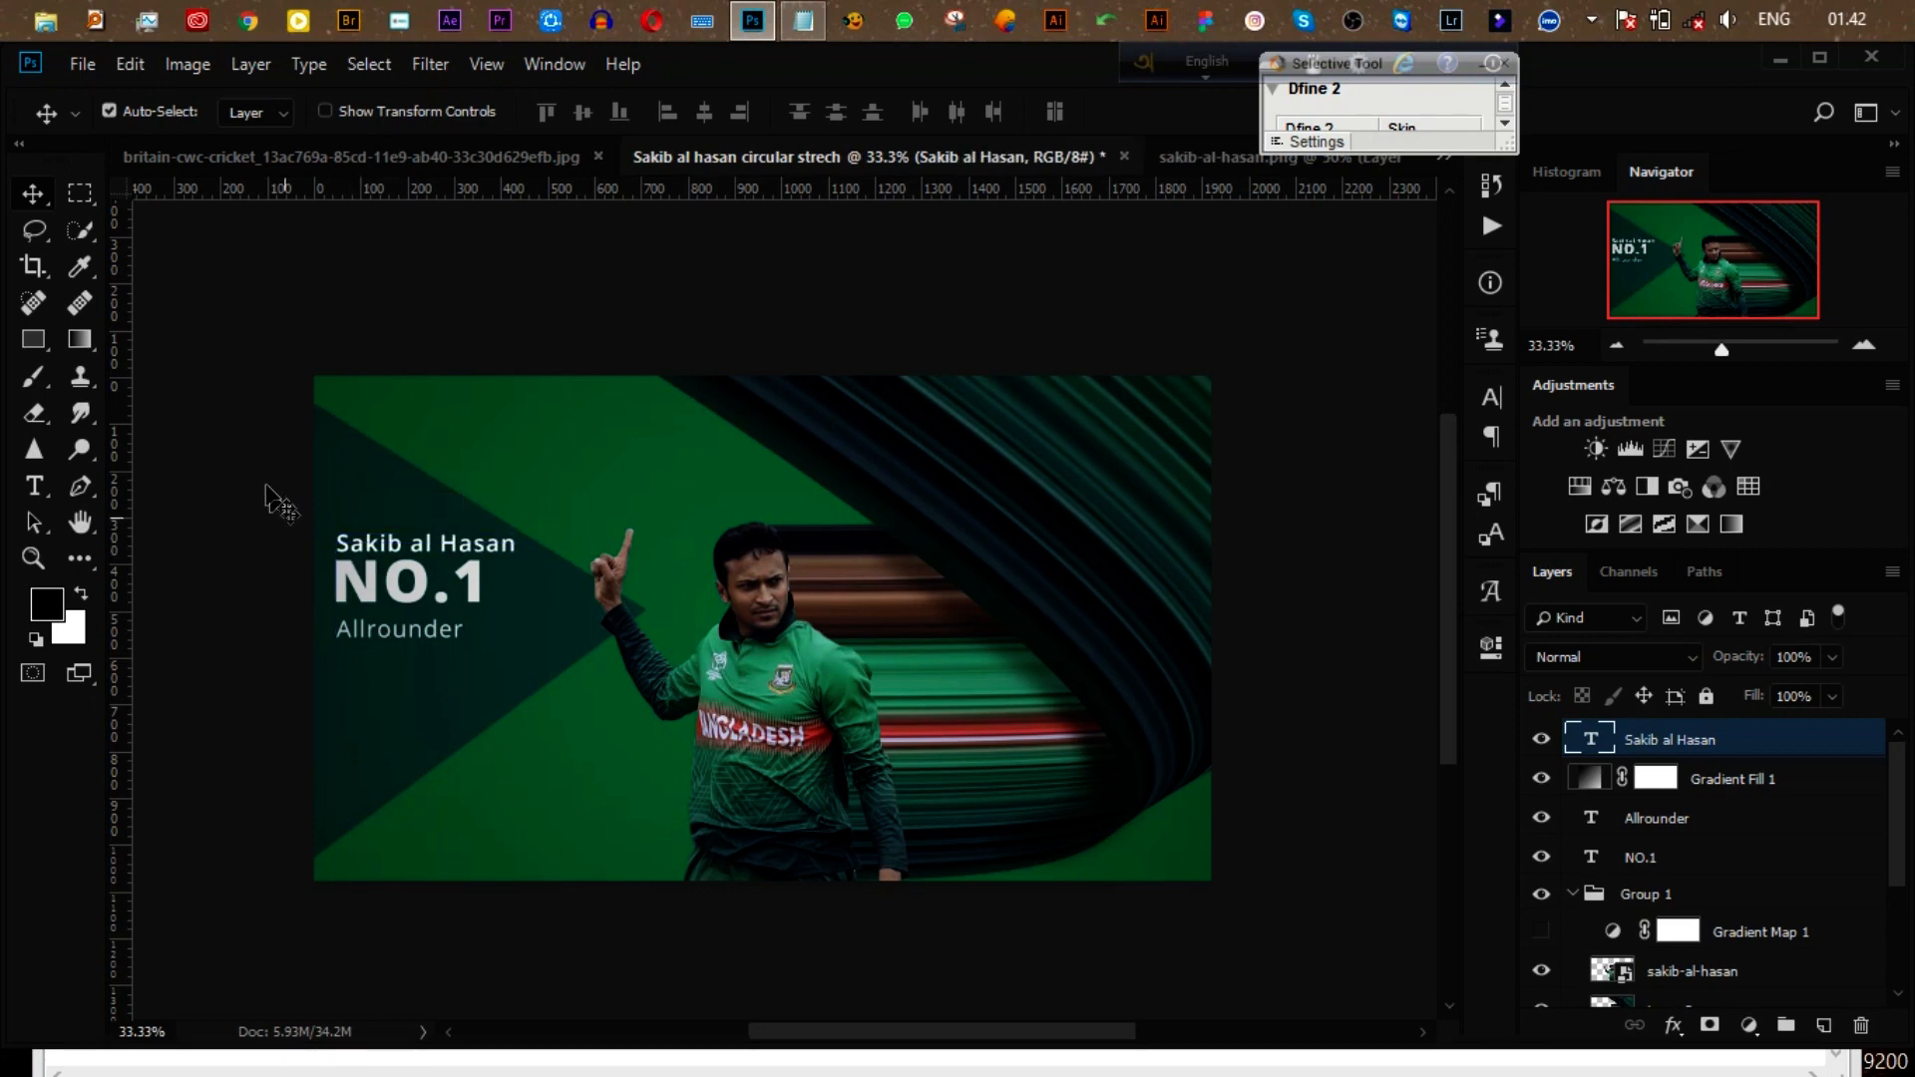
click(230, 572)
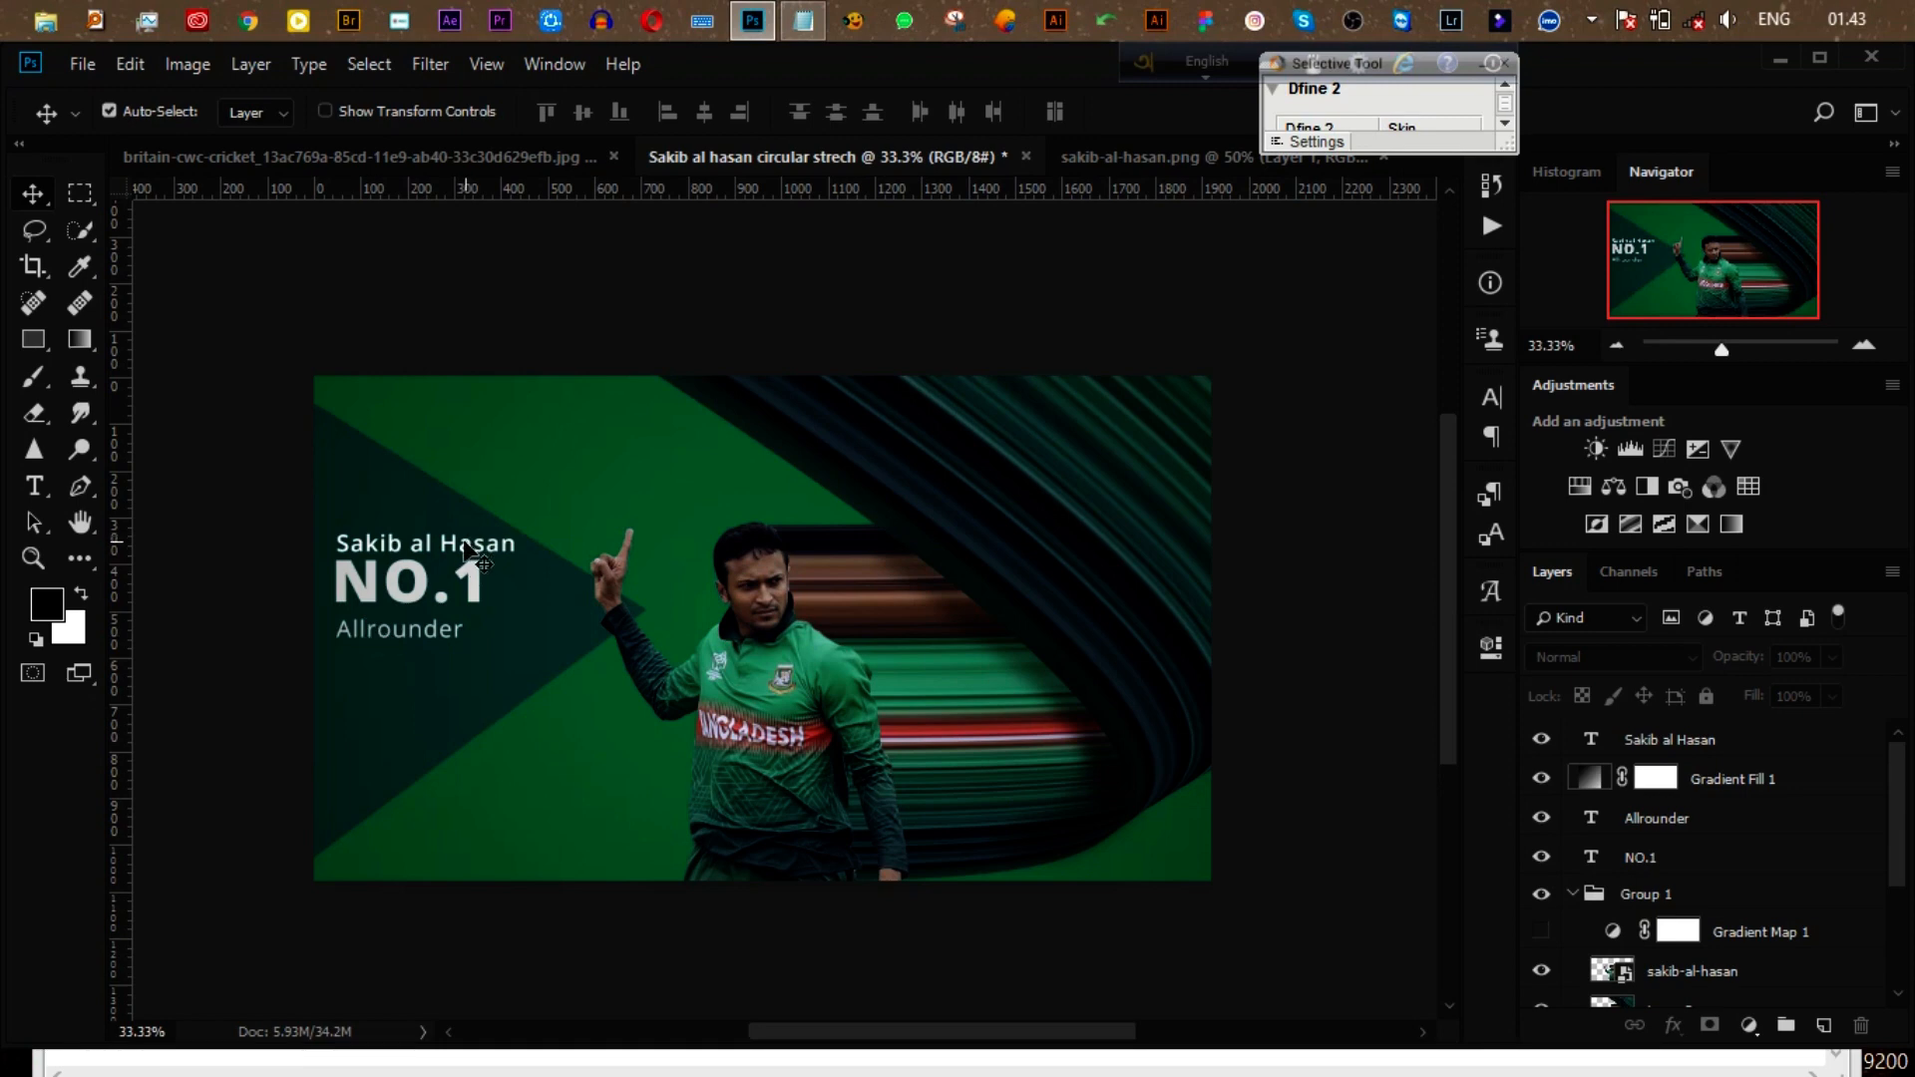
Step: Move the Sakib al Hasan text to the canvas's lower edge beside the player's waist and recolour it a slightly dimmed white
drag(468, 558, 608, 859)
double_click(1591, 739)
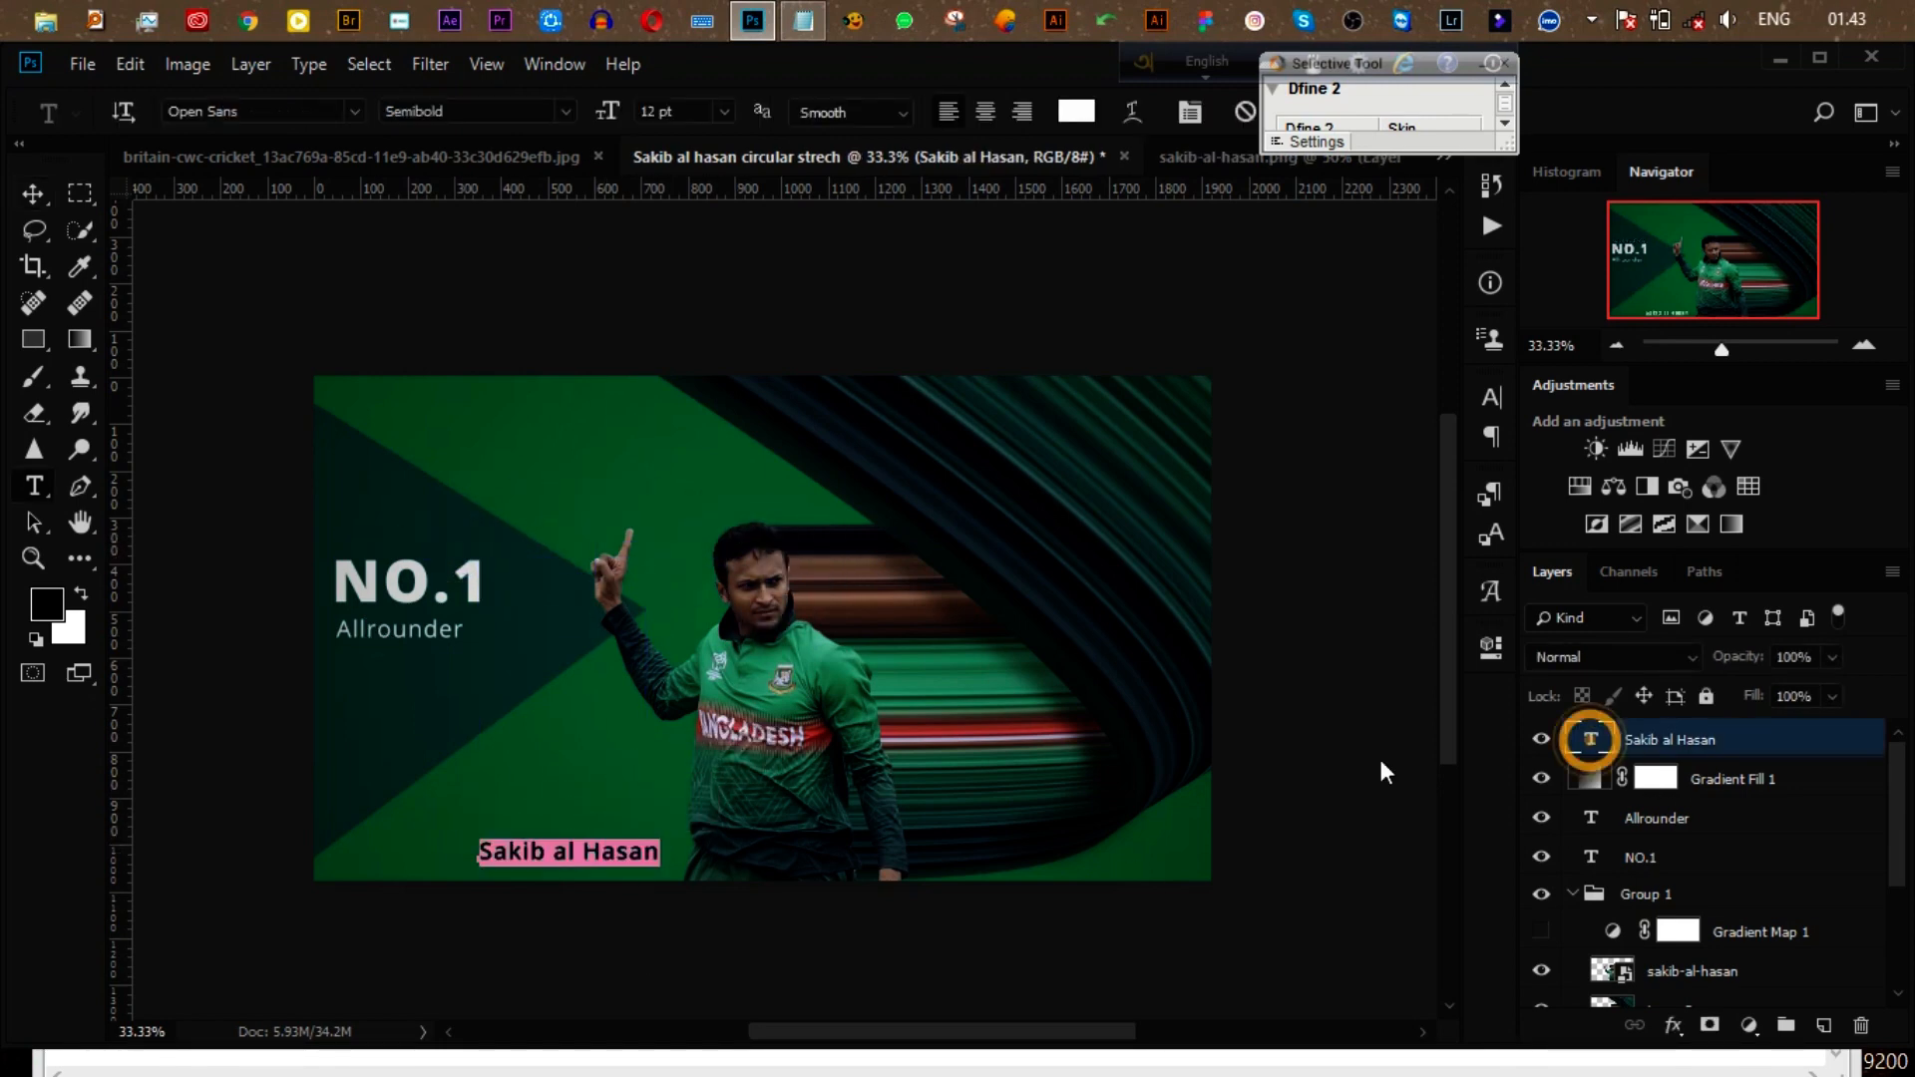
click(1082, 115)
drag(1087, 321, 1076, 313)
click(1717, 268)
click(33, 192)
click(305, 438)
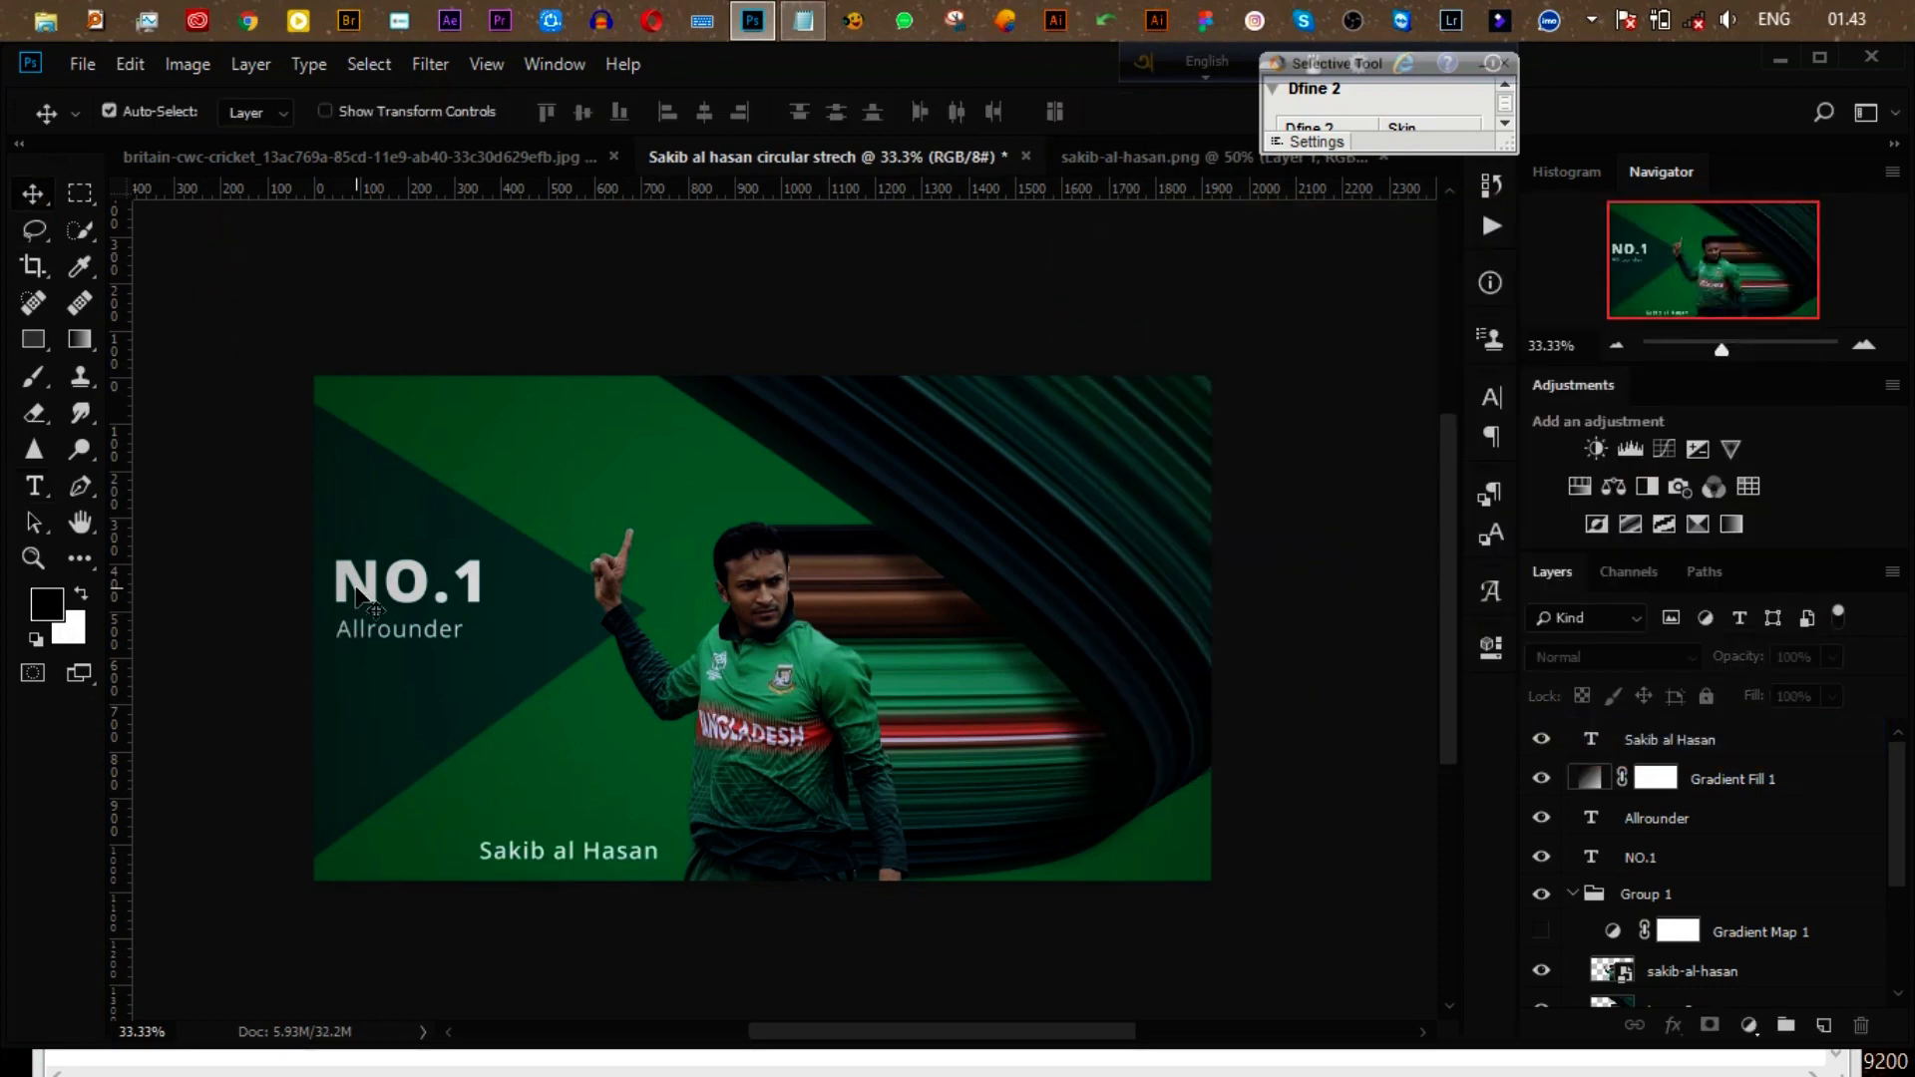
Step: Group the Allrounder and NO.1 text layers together
click(385, 640)
click(1651, 818)
ctrl+click(1640, 860)
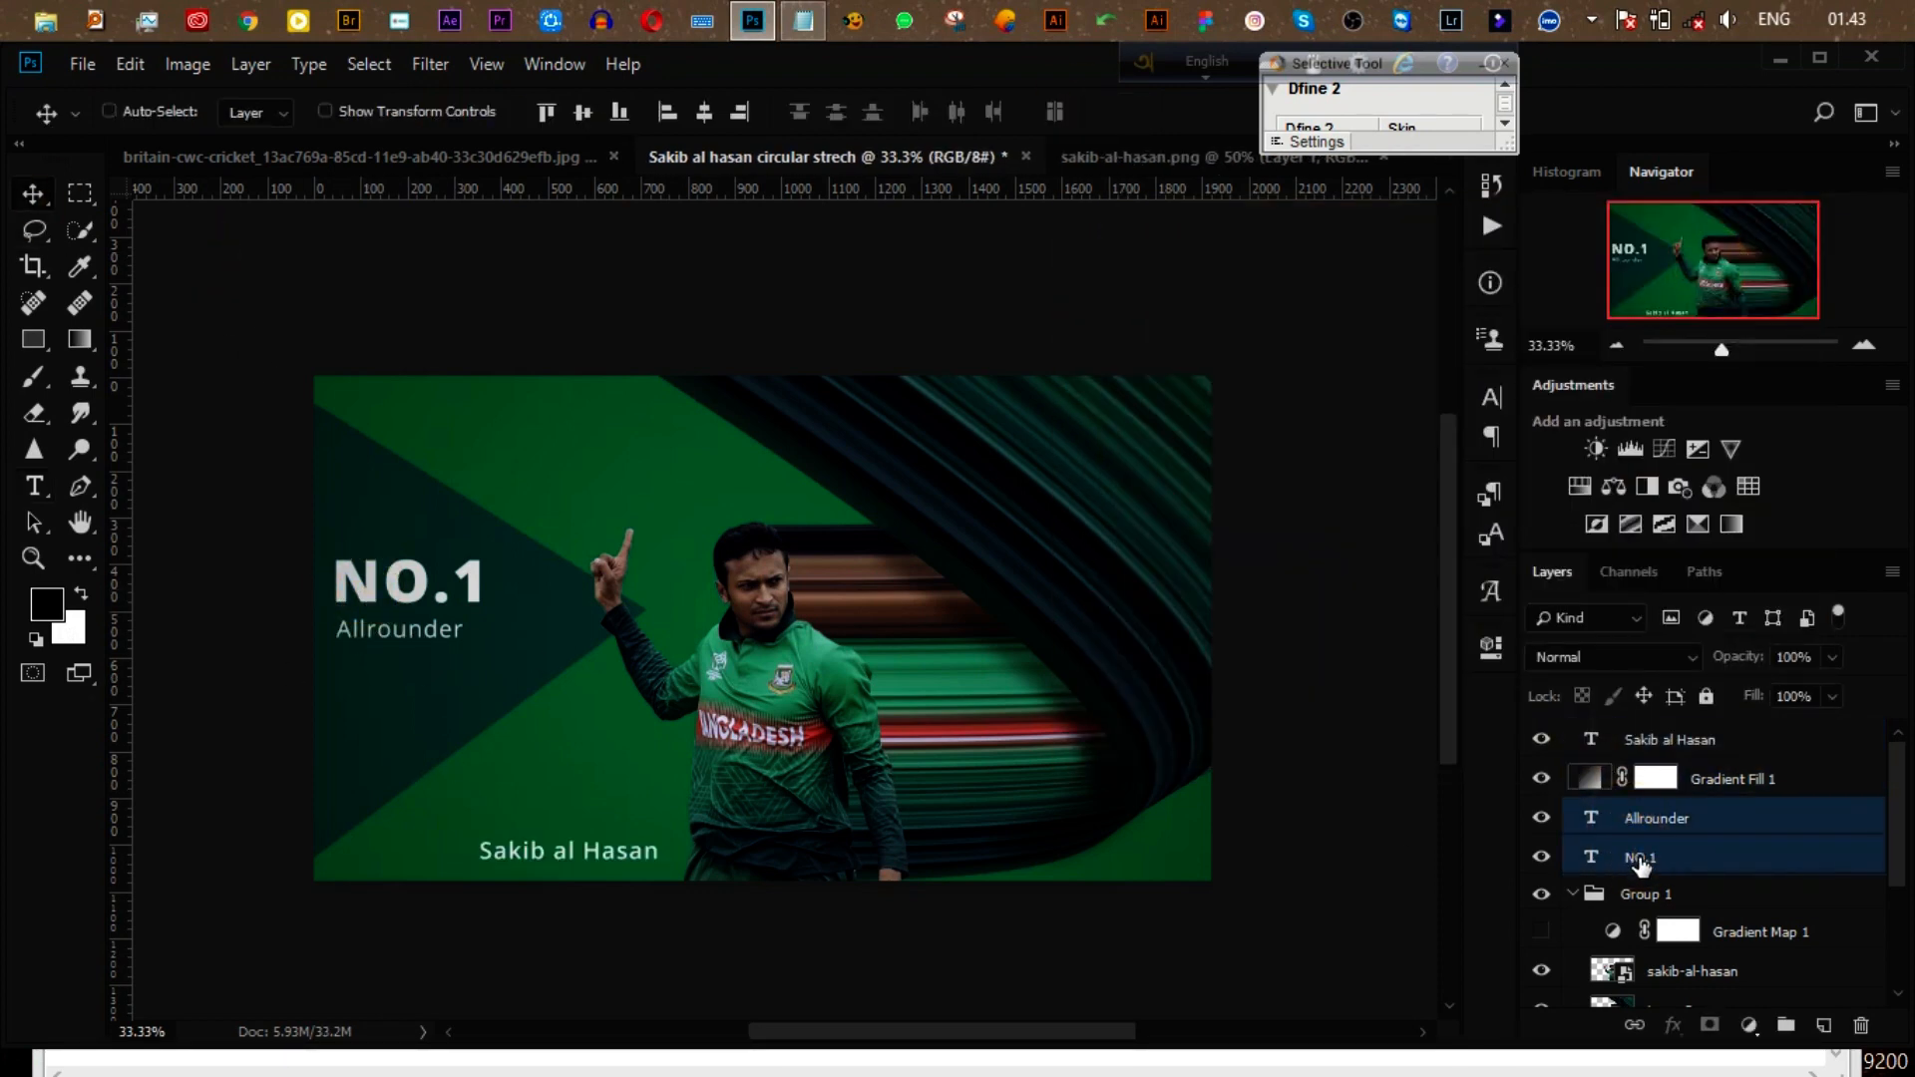
right_click(1699, 861)
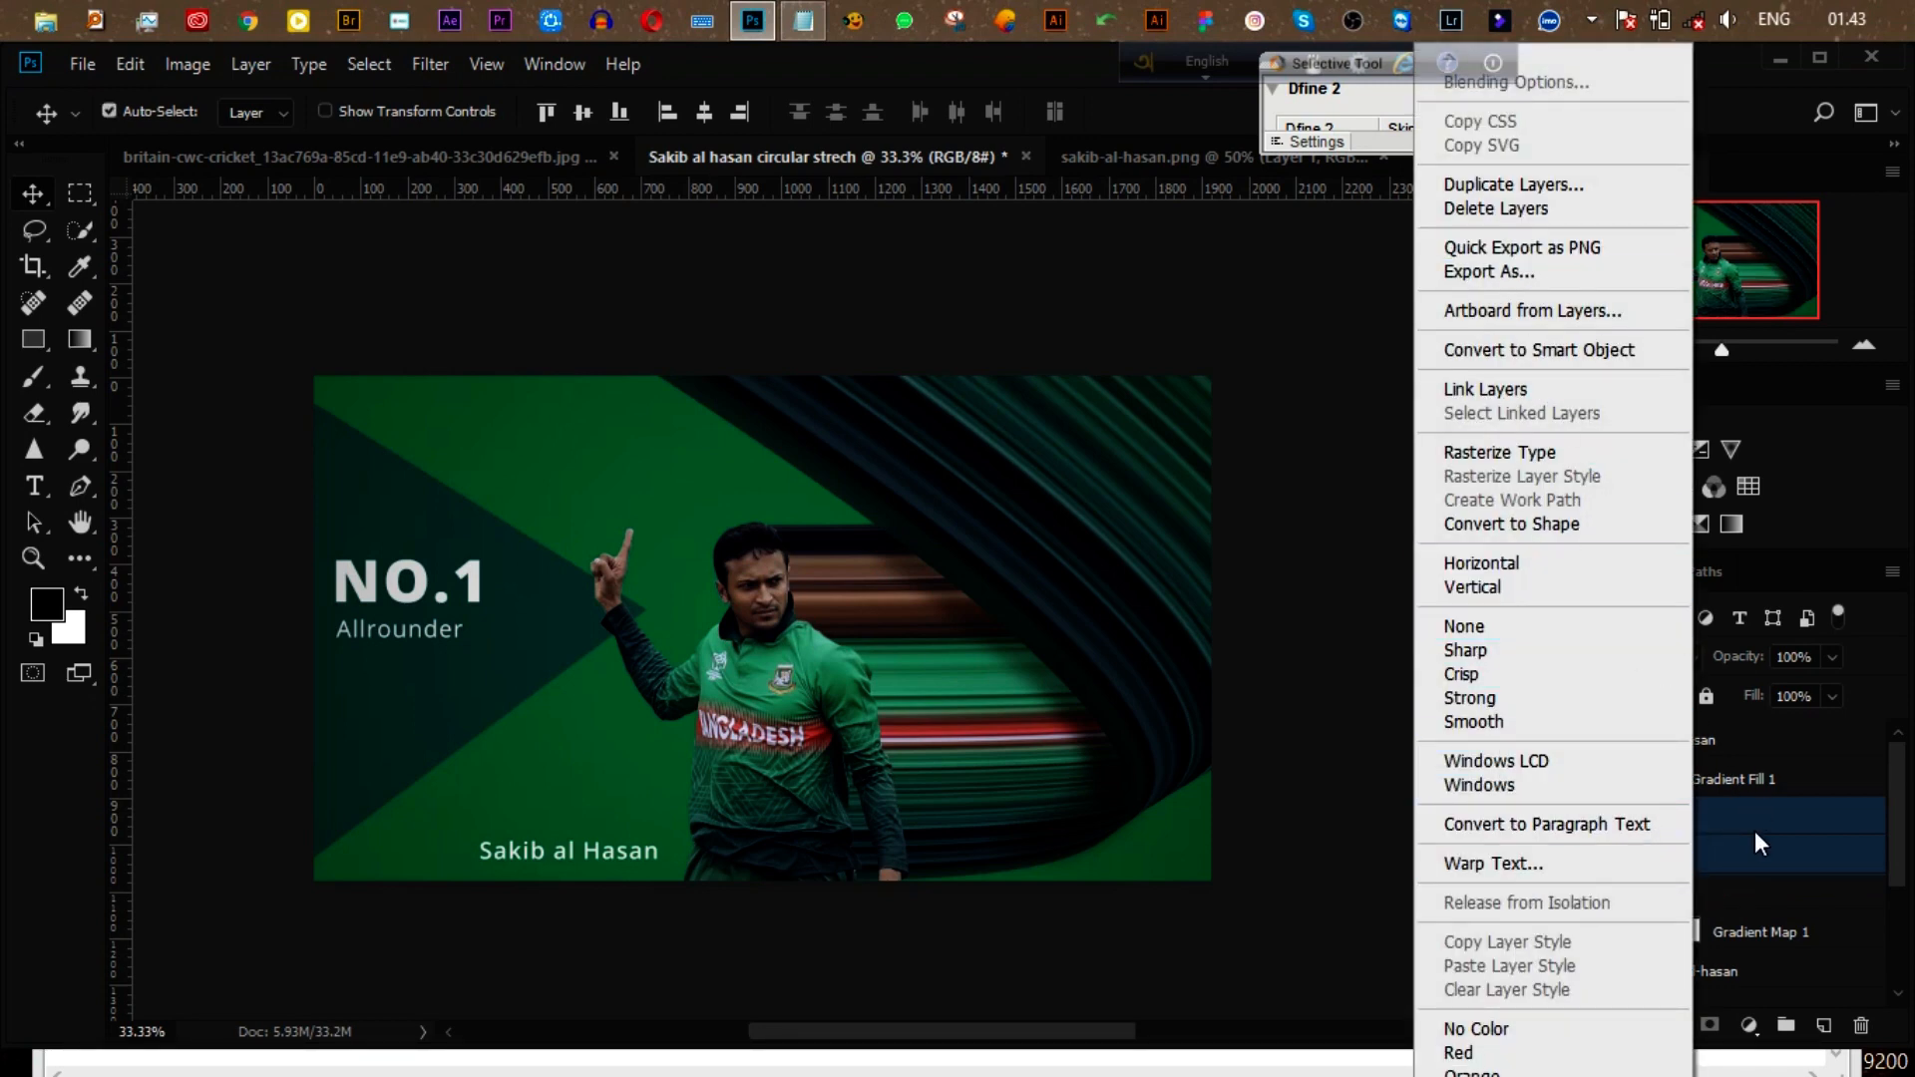
key(ctrl+g)
Step: Add a drop shadow to the NO.1 and Allrounder text group with 1 px distance, 3% spread and 15 px size
click(1676, 1028)
click(1695, 1043)
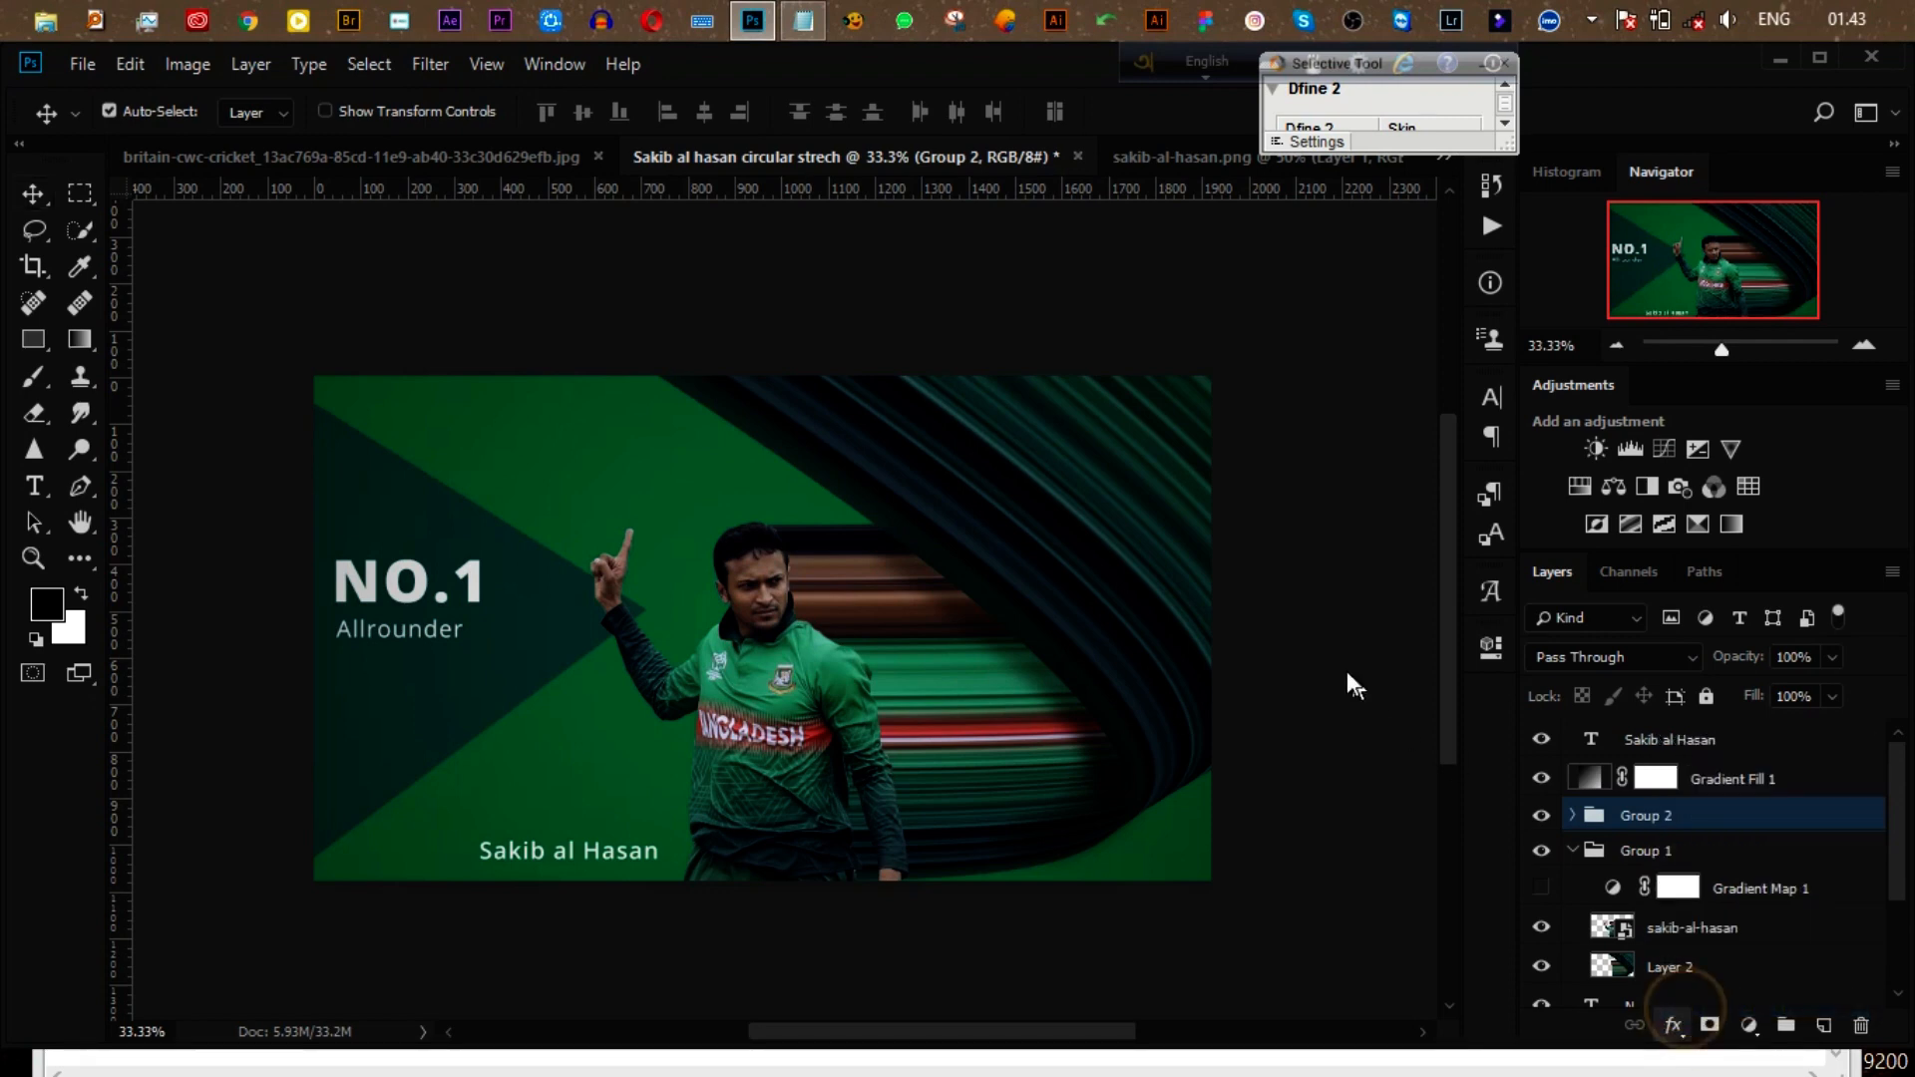
drag(1355, 523, 1313, 537)
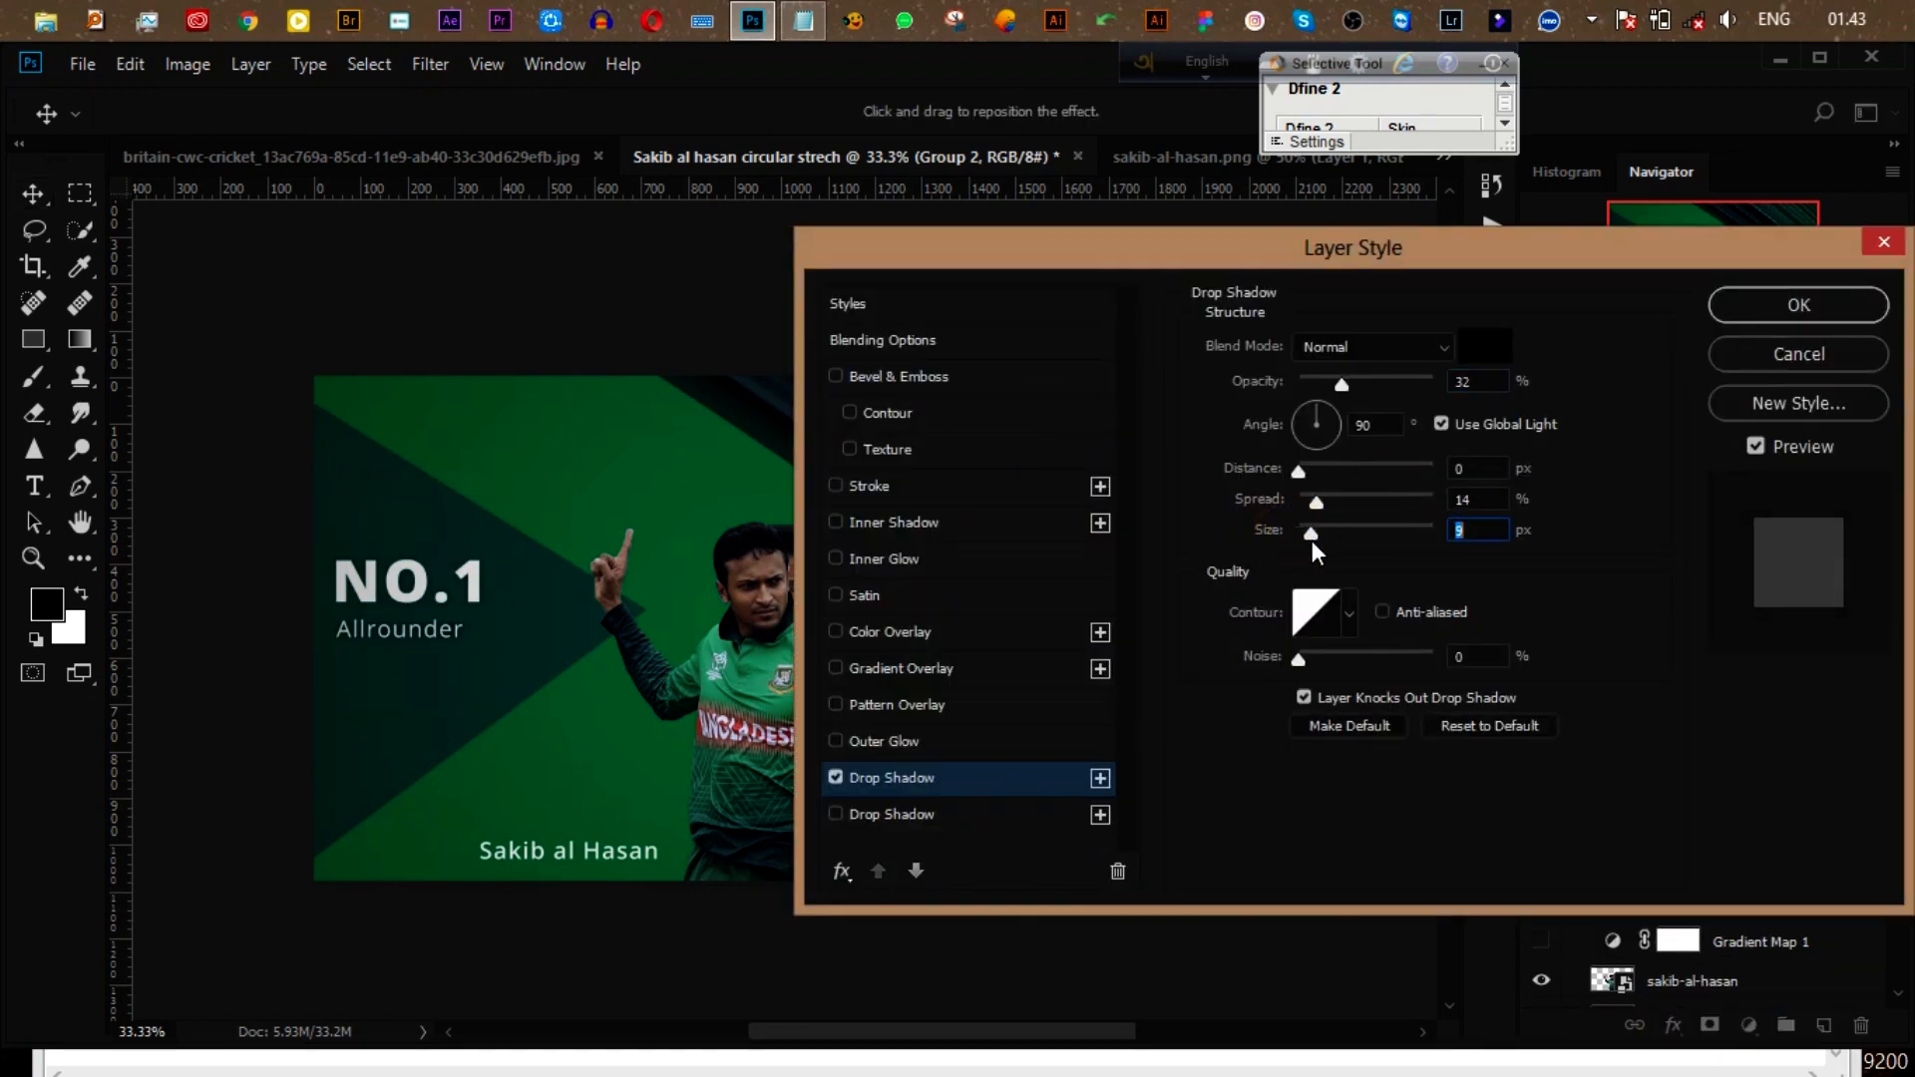
key(Down)
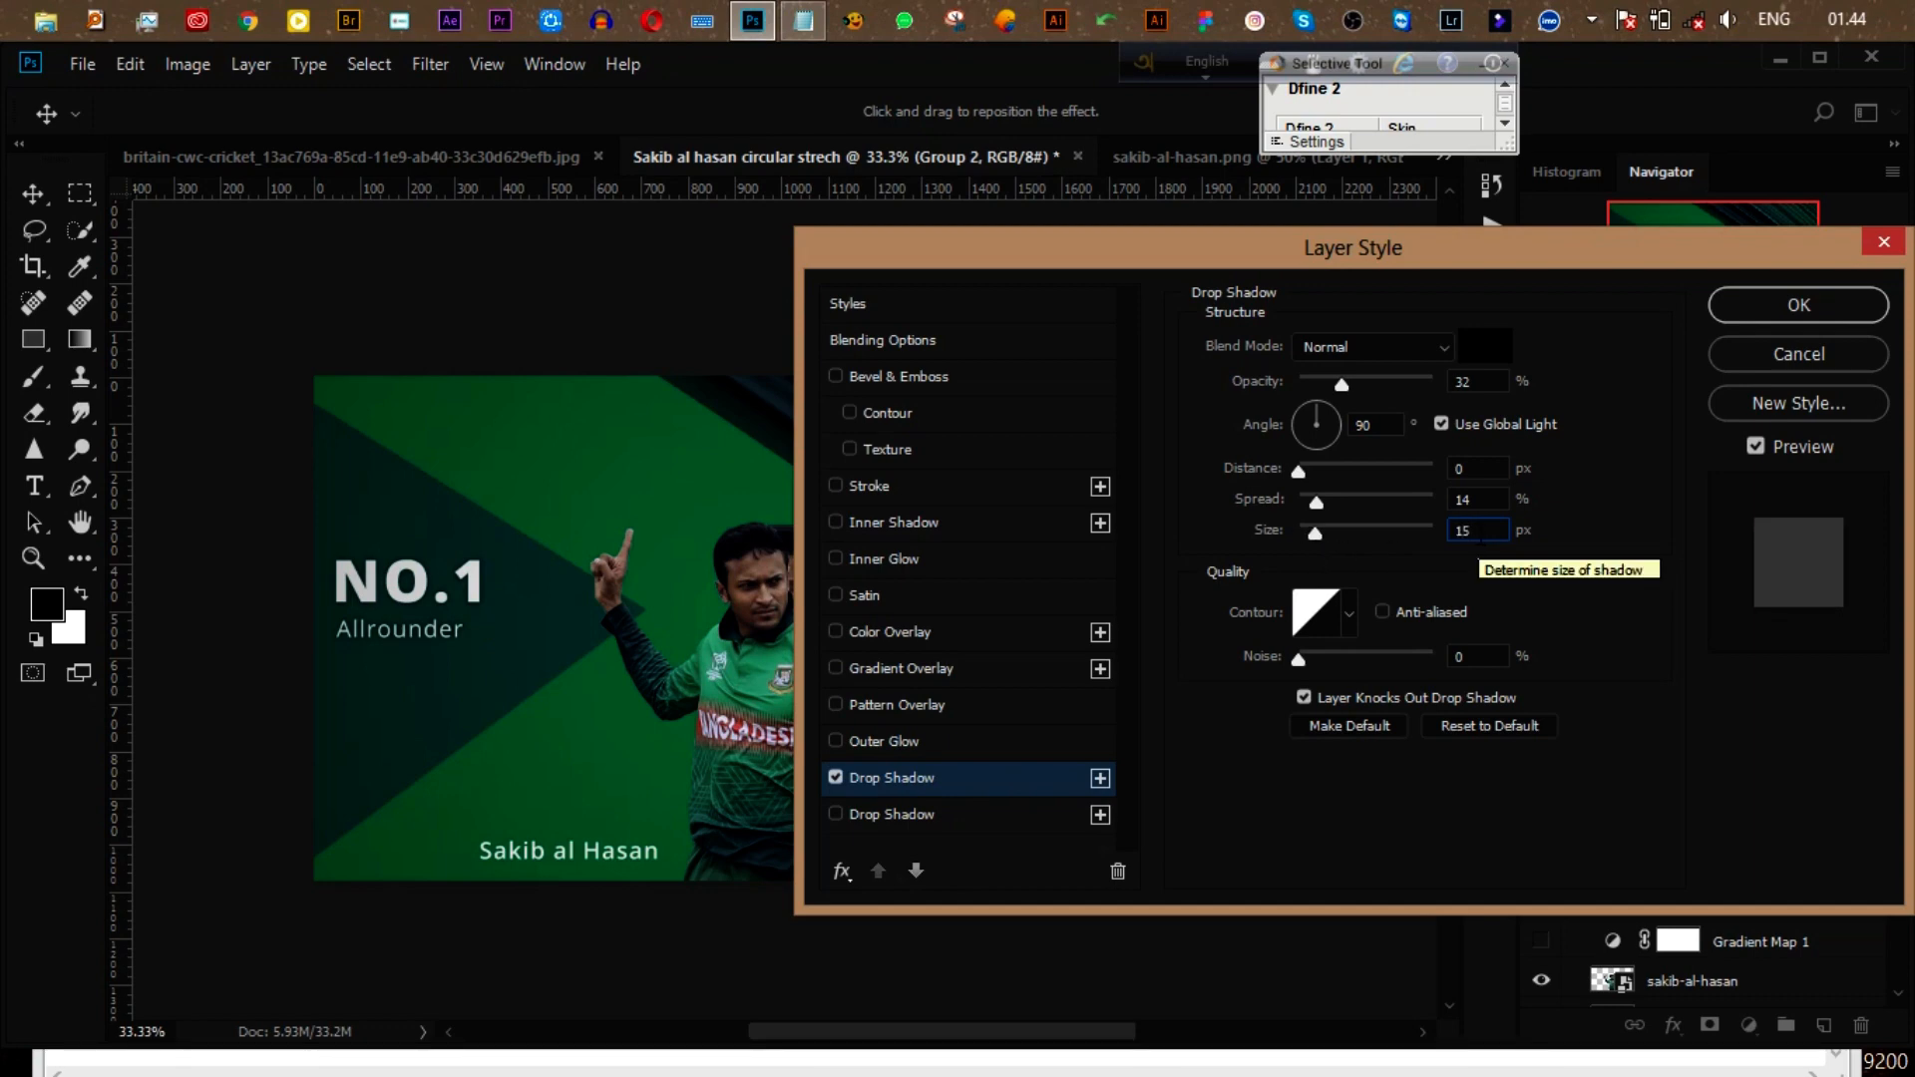
mouse_move(1316, 502)
mouse_down()
mouse_move(1413, 502)
mouse_move(1292, 508)
mouse_move(1312, 474)
mouse_up()
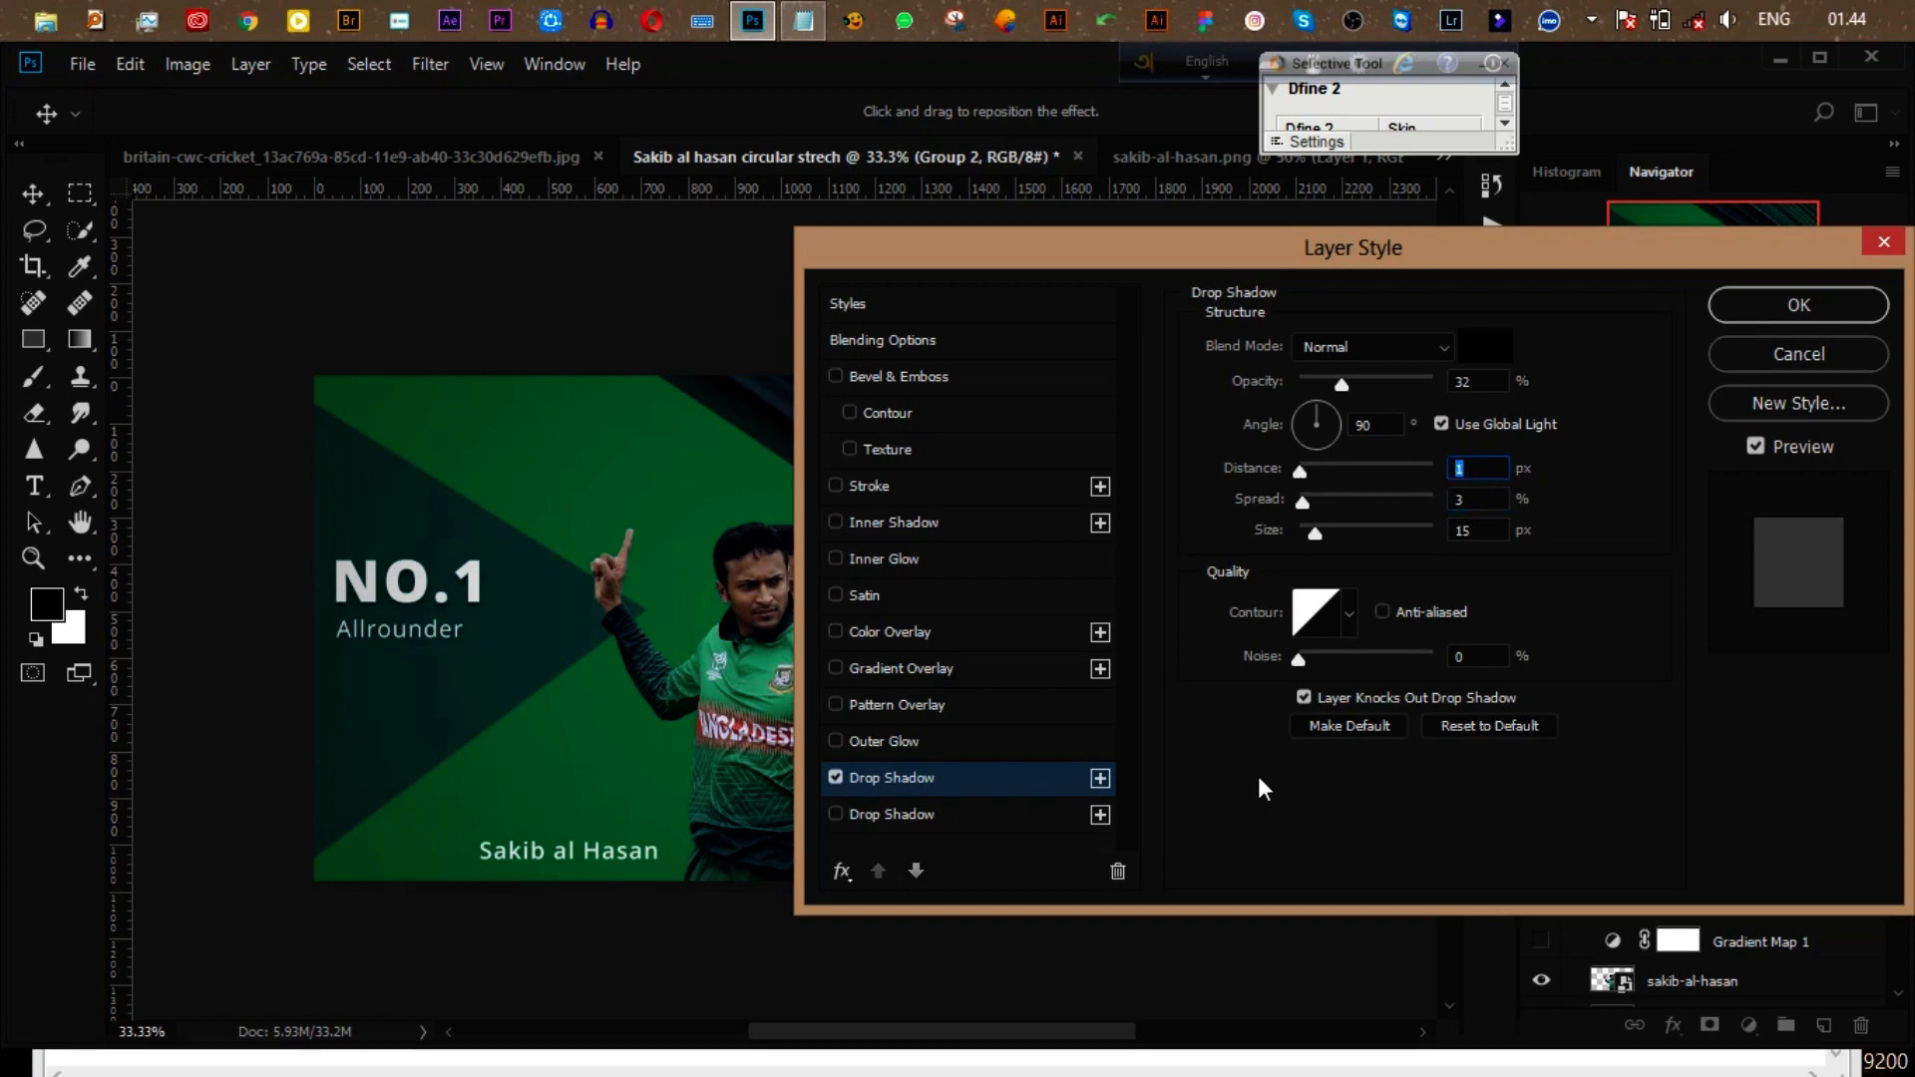
Step: Set the text group's drop shadow colour to near-black and apply the layer style
click(1485, 346)
text(d5d5d5)
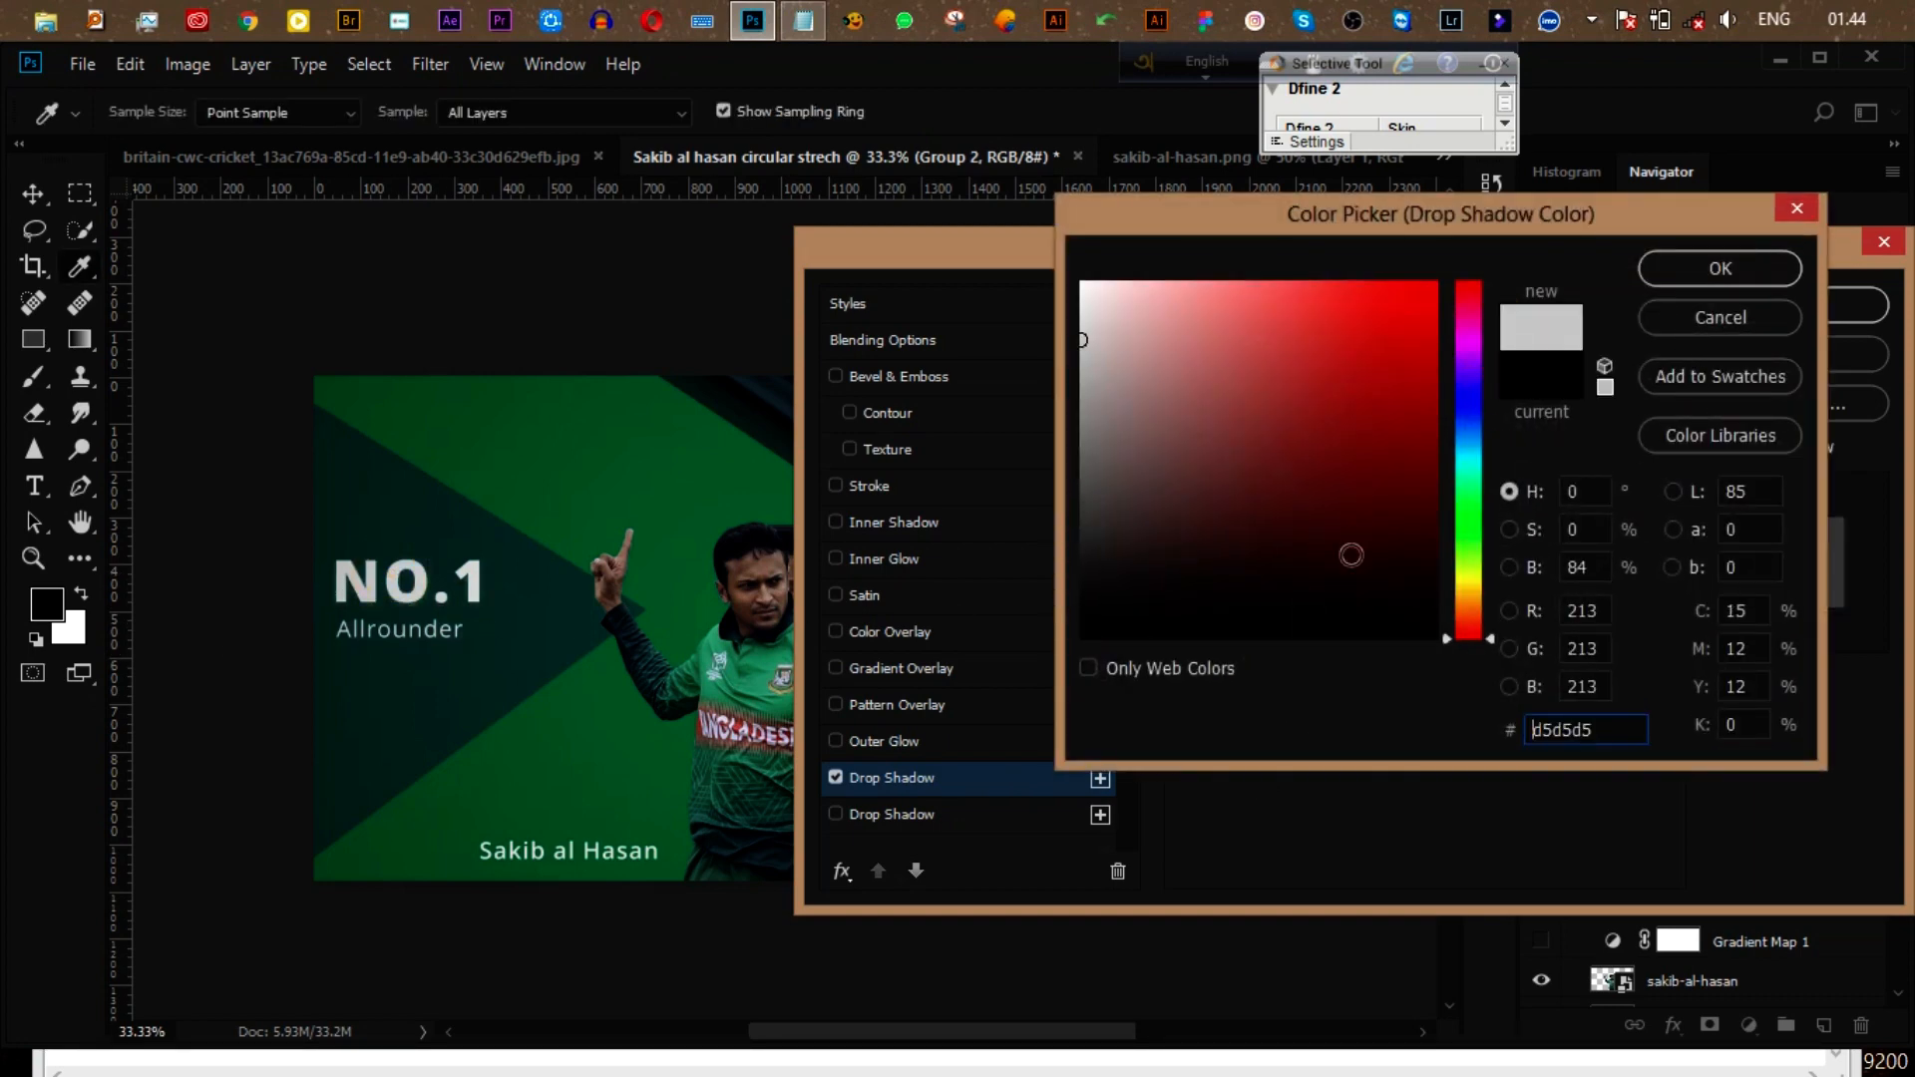
drag(1351, 554, 1066, 625)
click(1720, 268)
click(1760, 304)
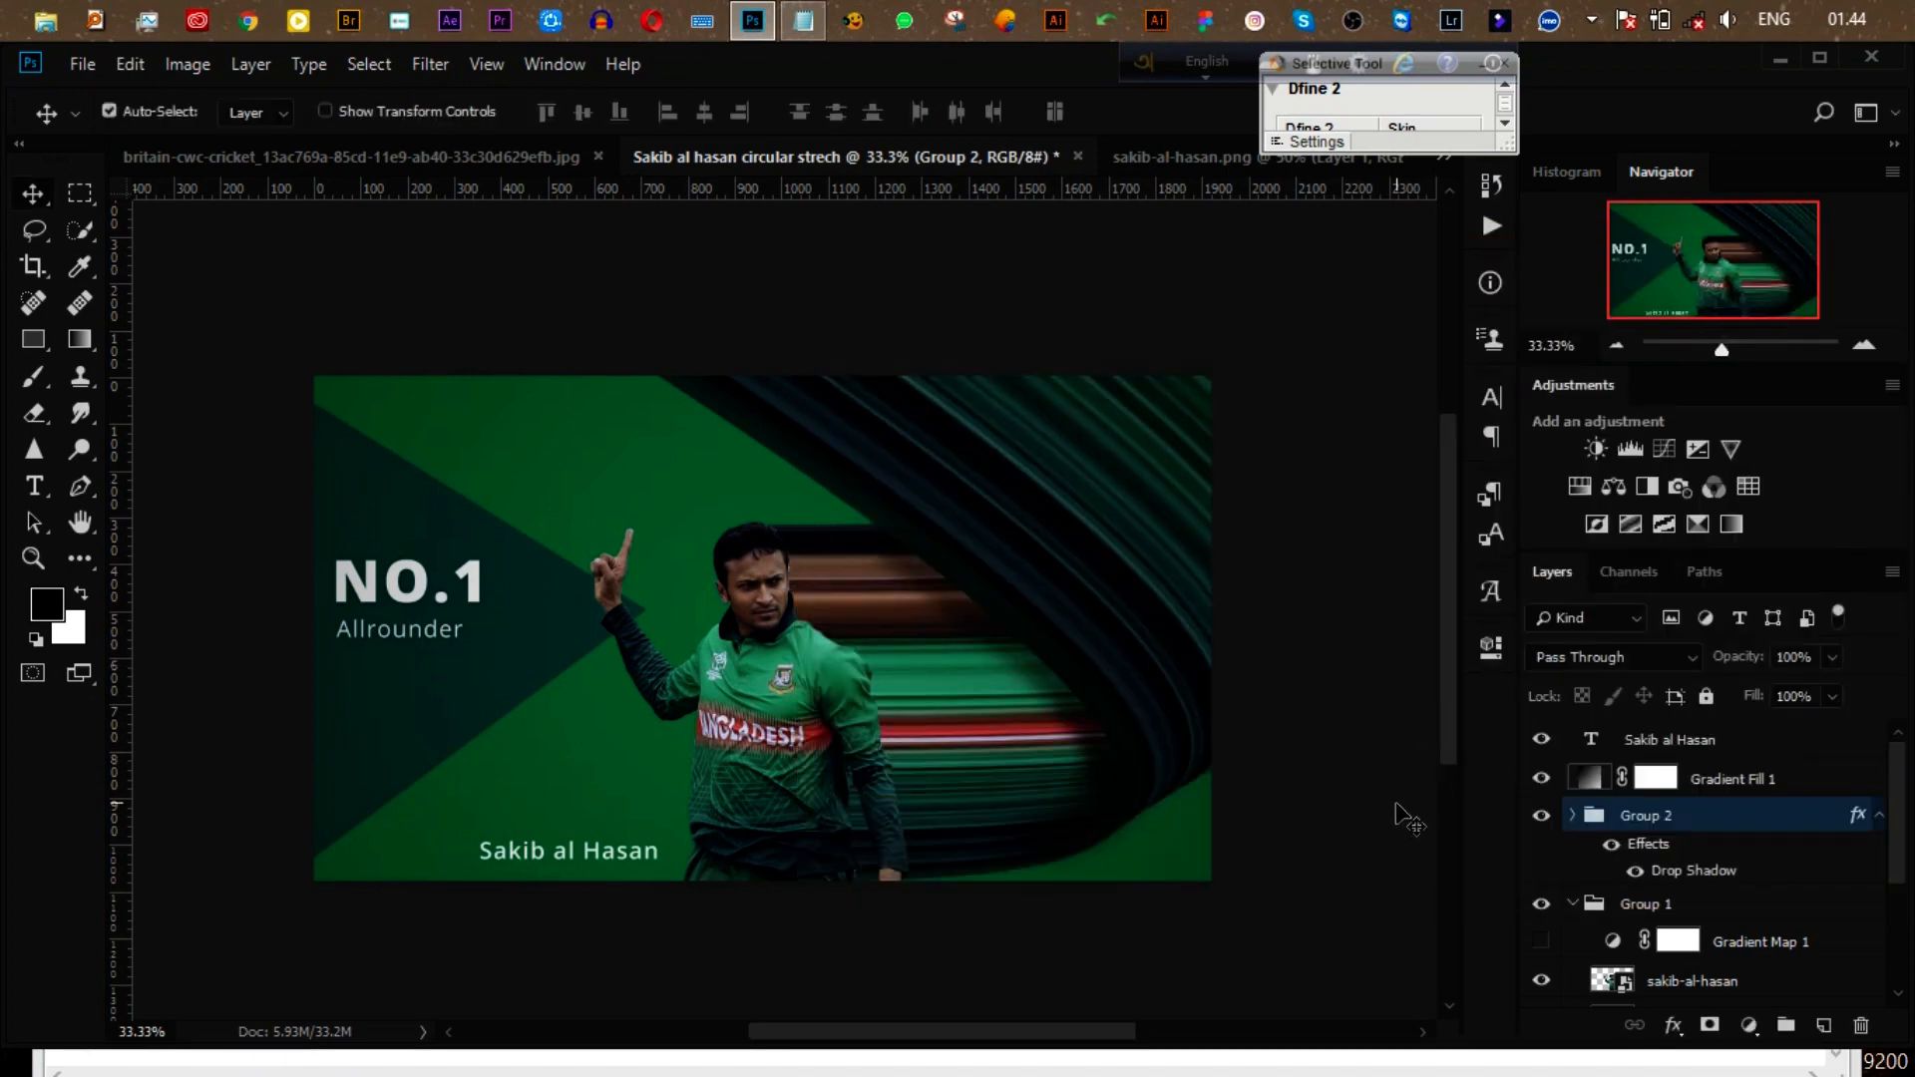
drag(537, 853, 964, 730)
key(ctrl+z)
click(1361, 855)
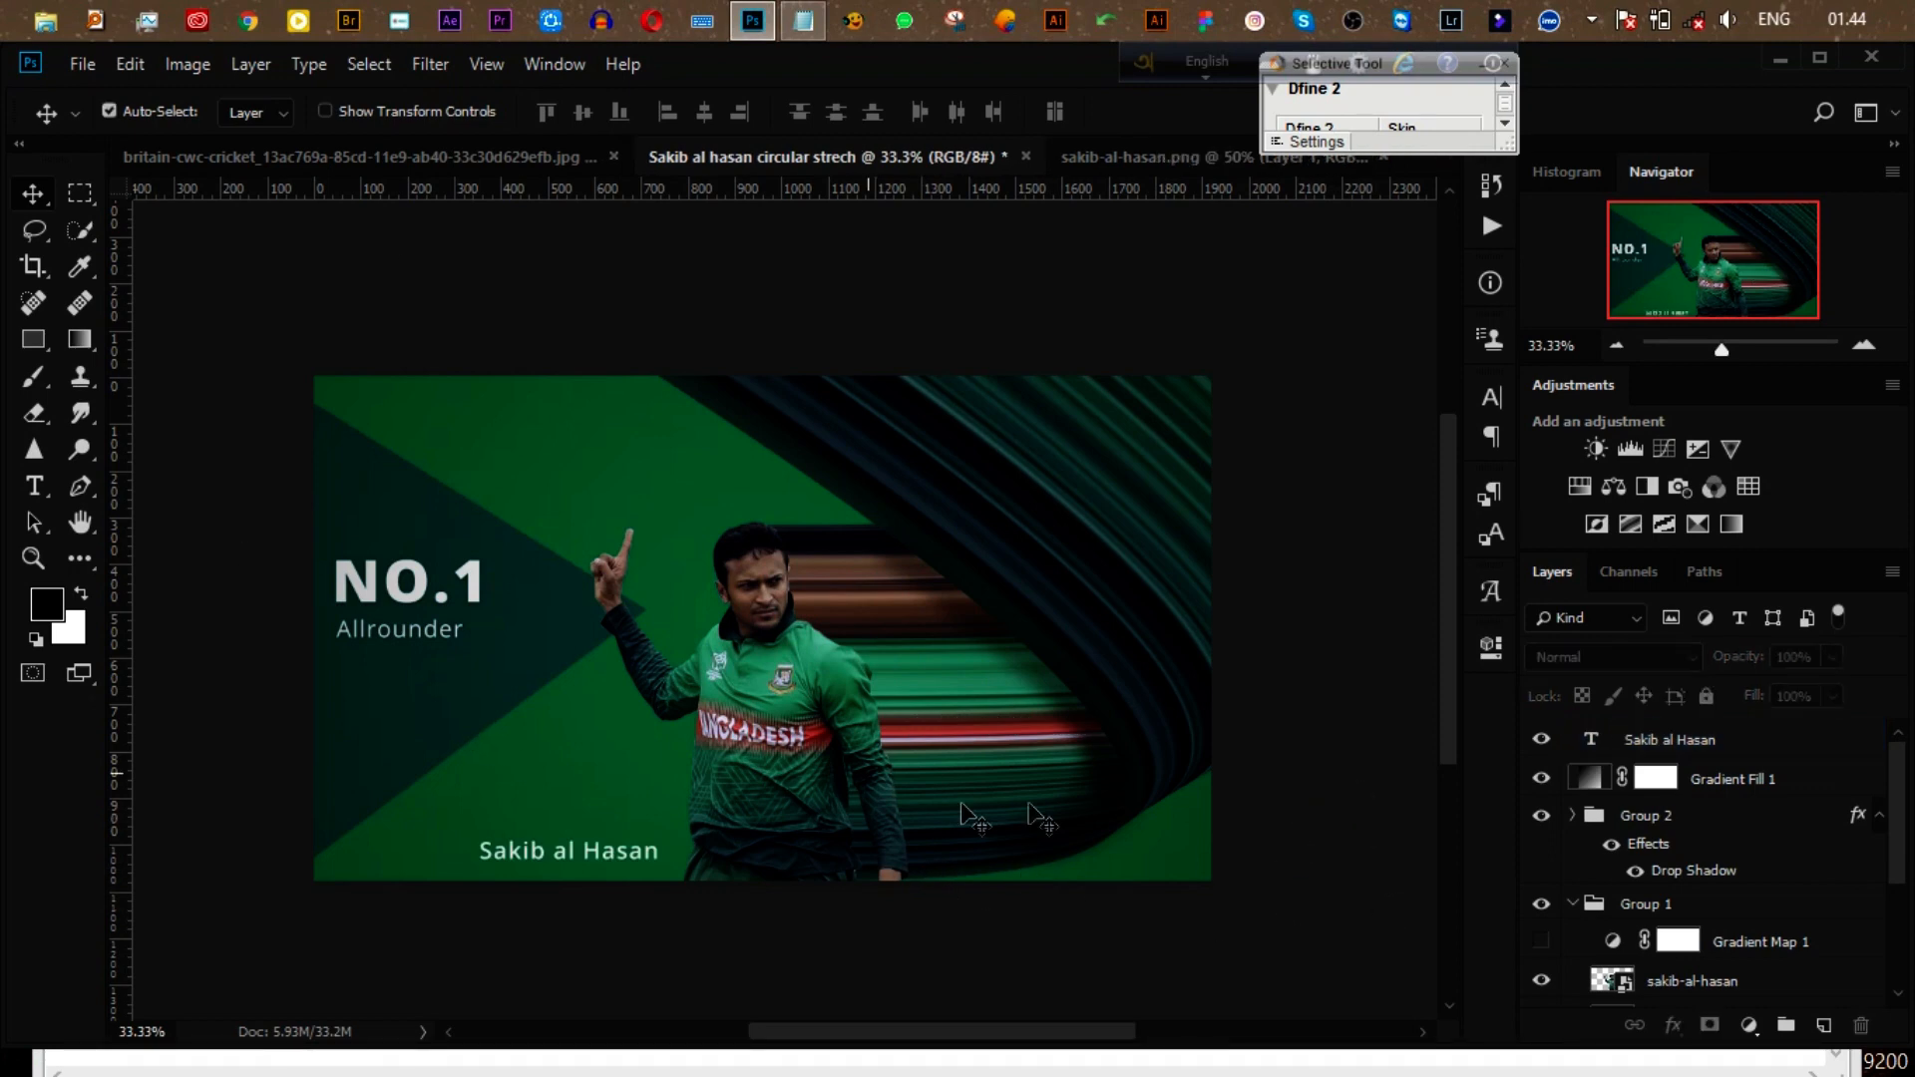
Step: Stamp the signature with the 100 px signature brush in black on a new top layer, in the canvas's lower-right corner
click(41, 383)
click(1643, 734)
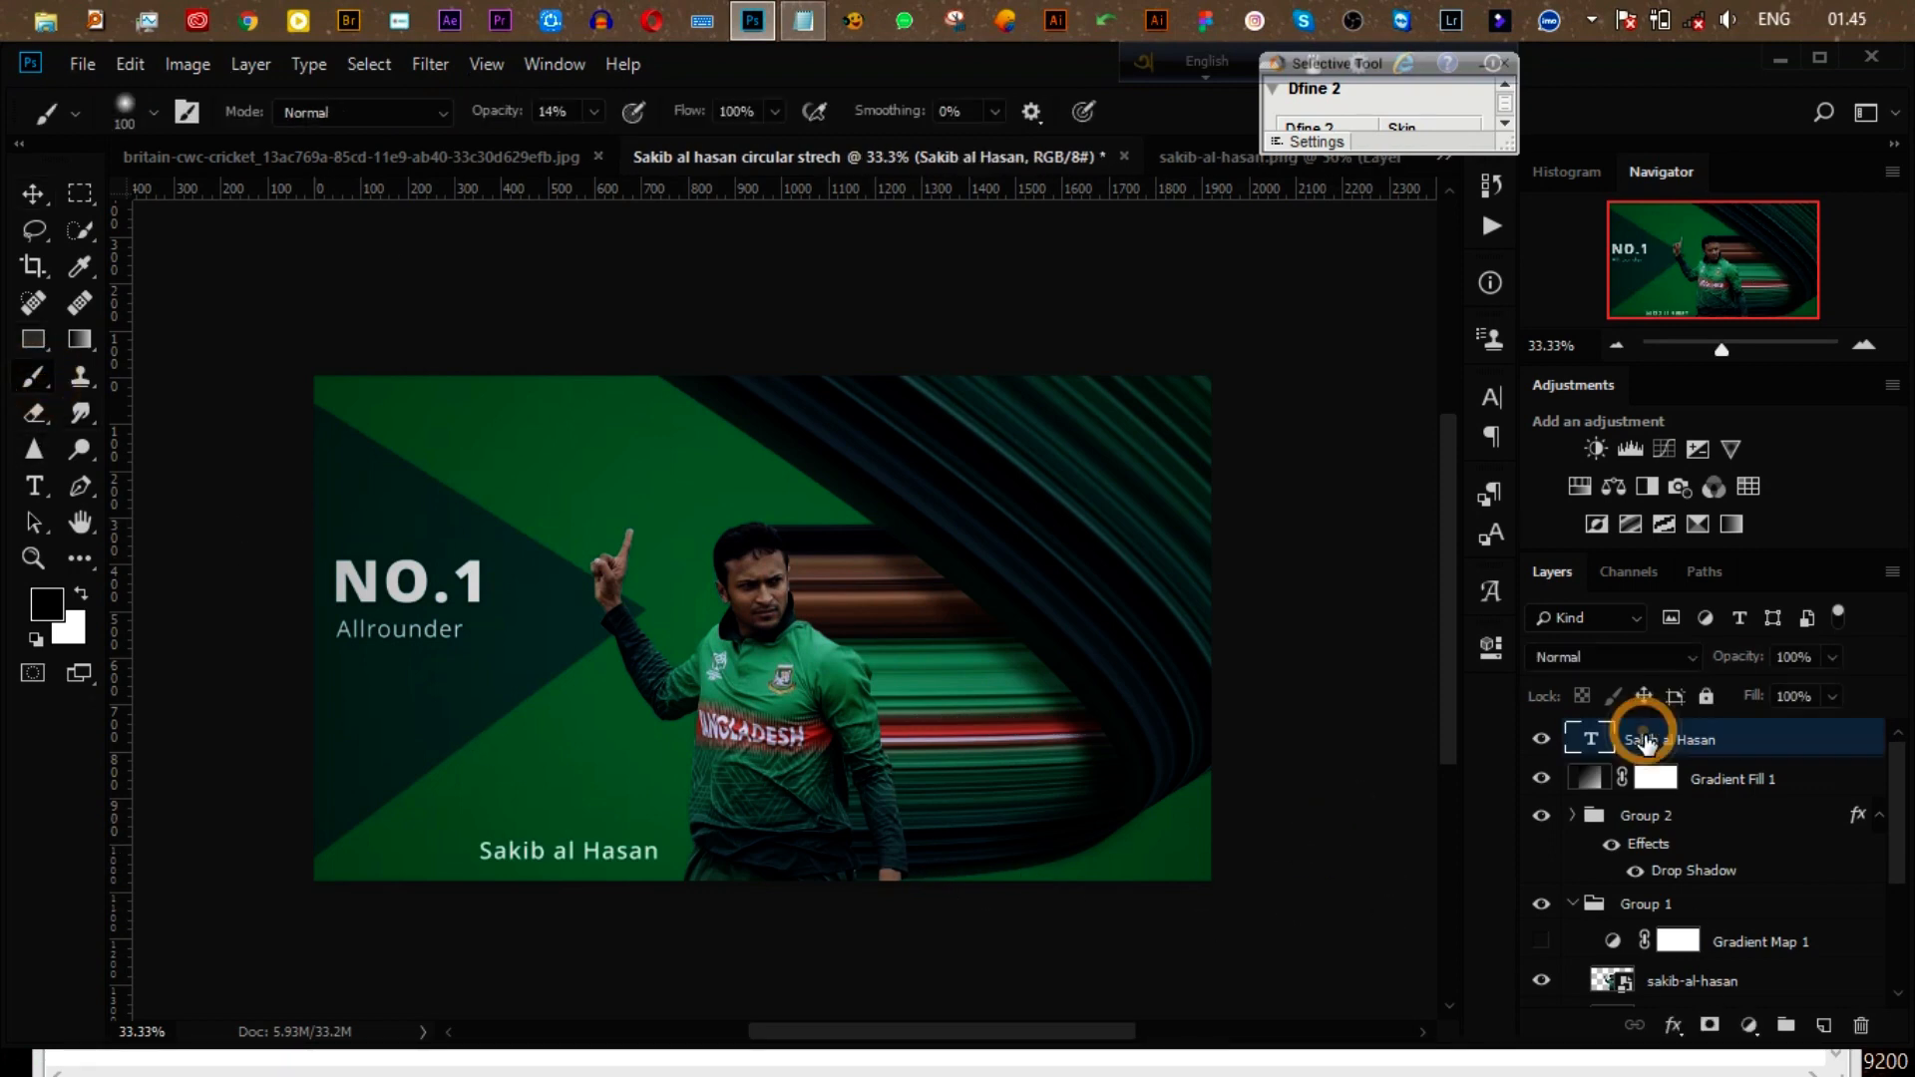
click(1823, 1026)
right_click(444, 659)
click(575, 624)
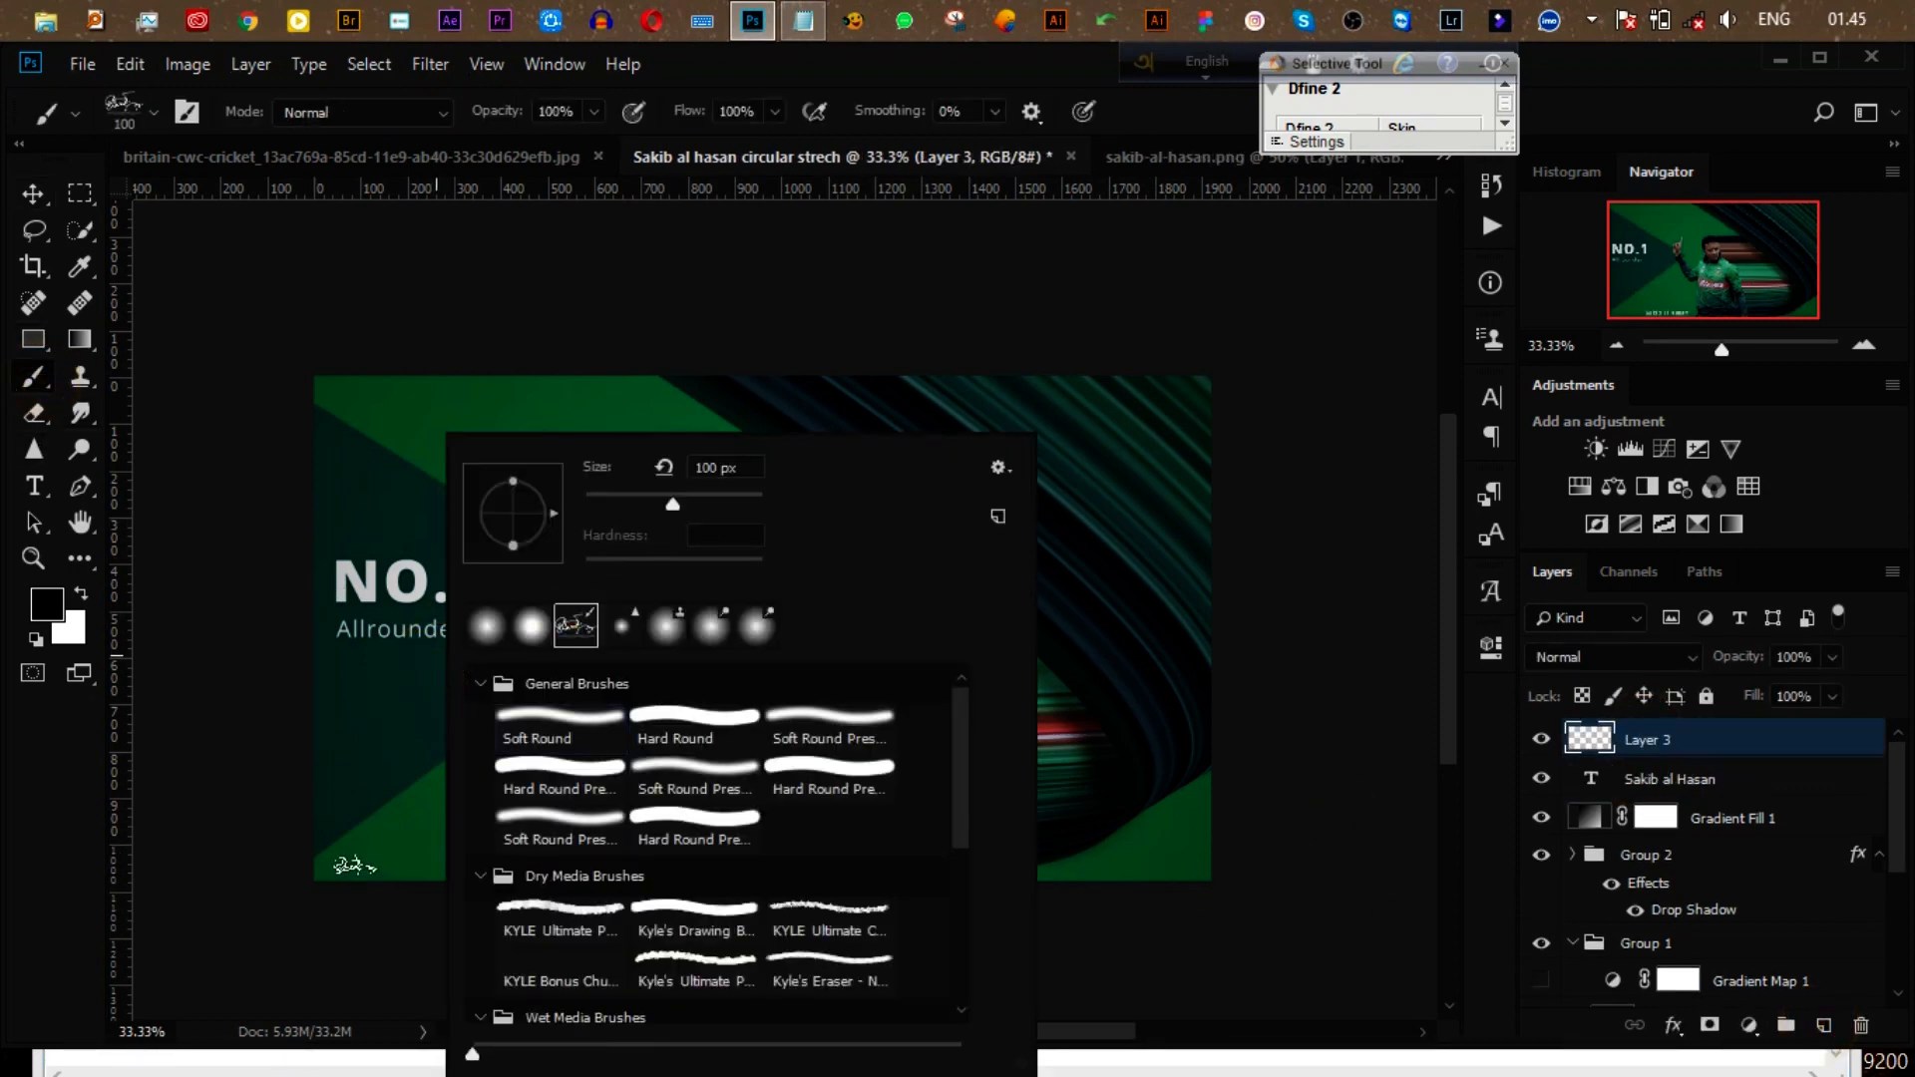
click(1293, 388)
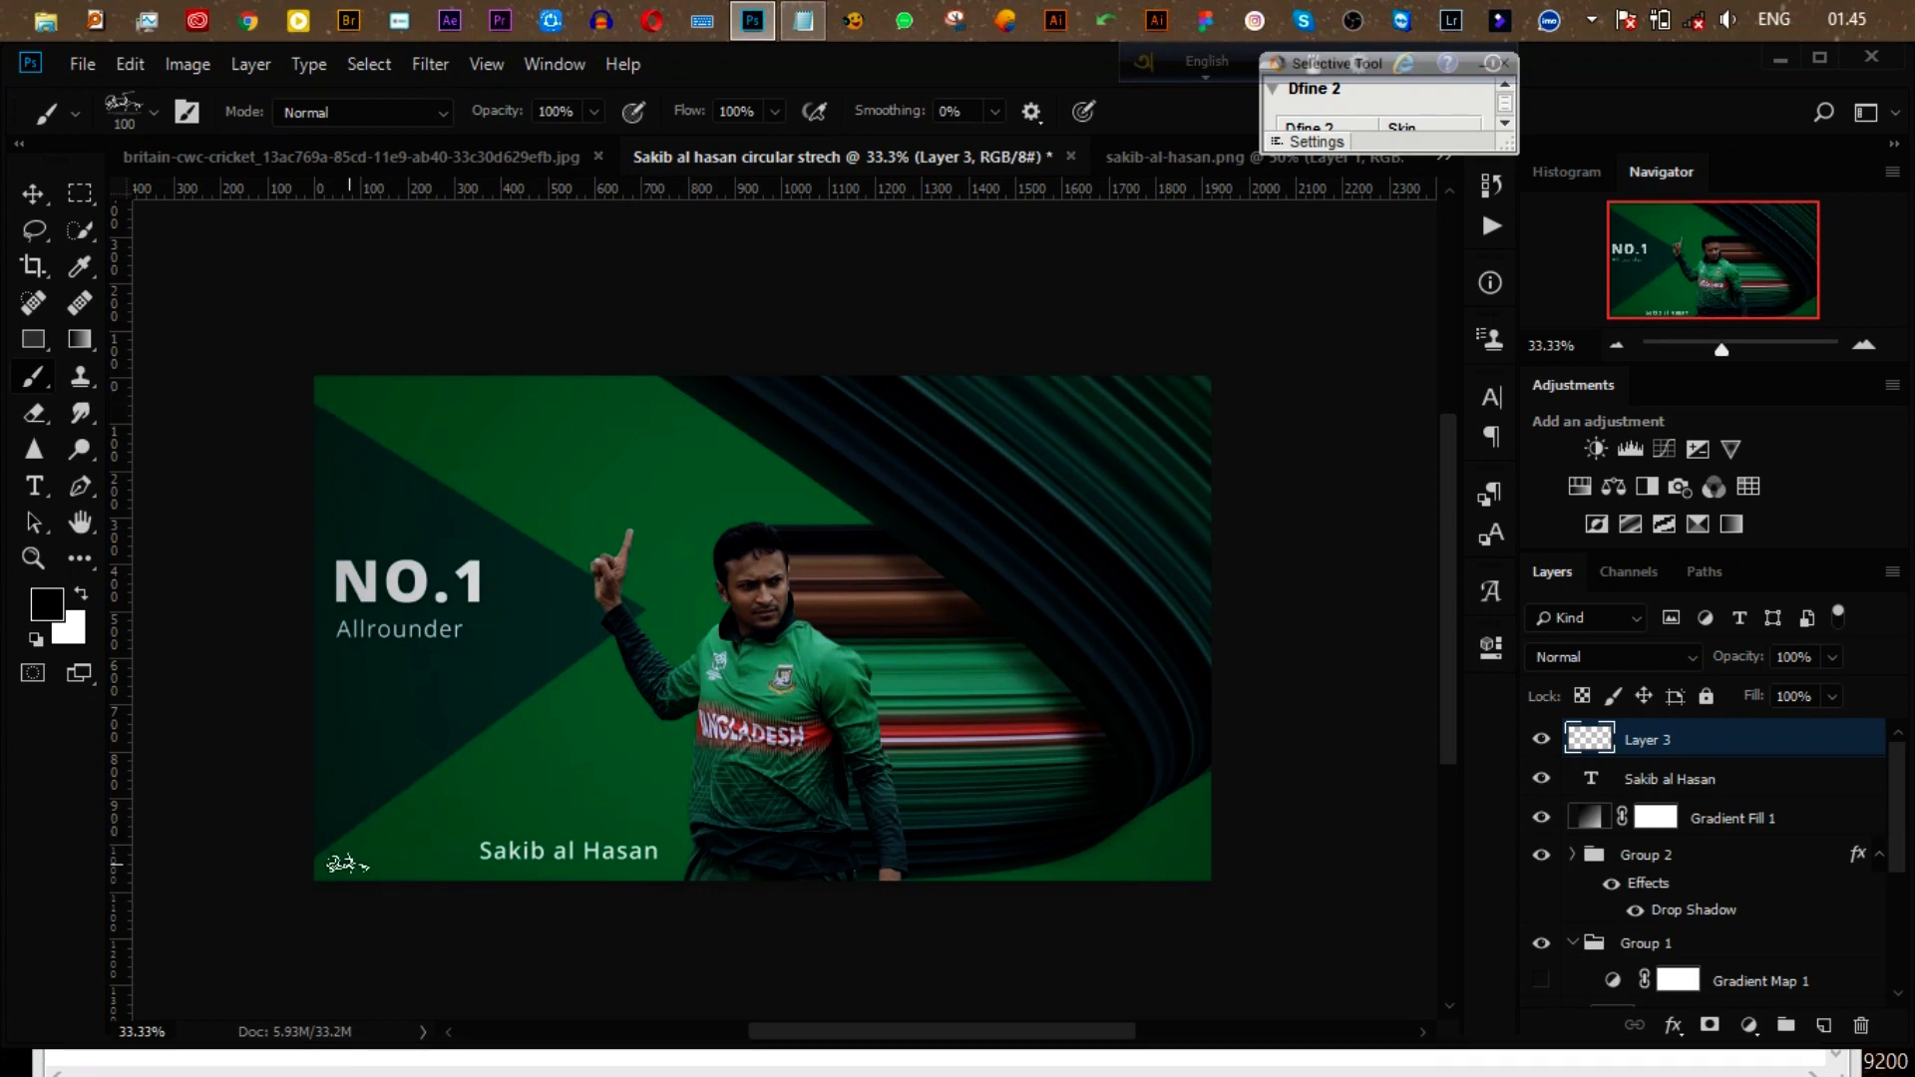
click(1174, 861)
click(33, 523)
click(886, 904)
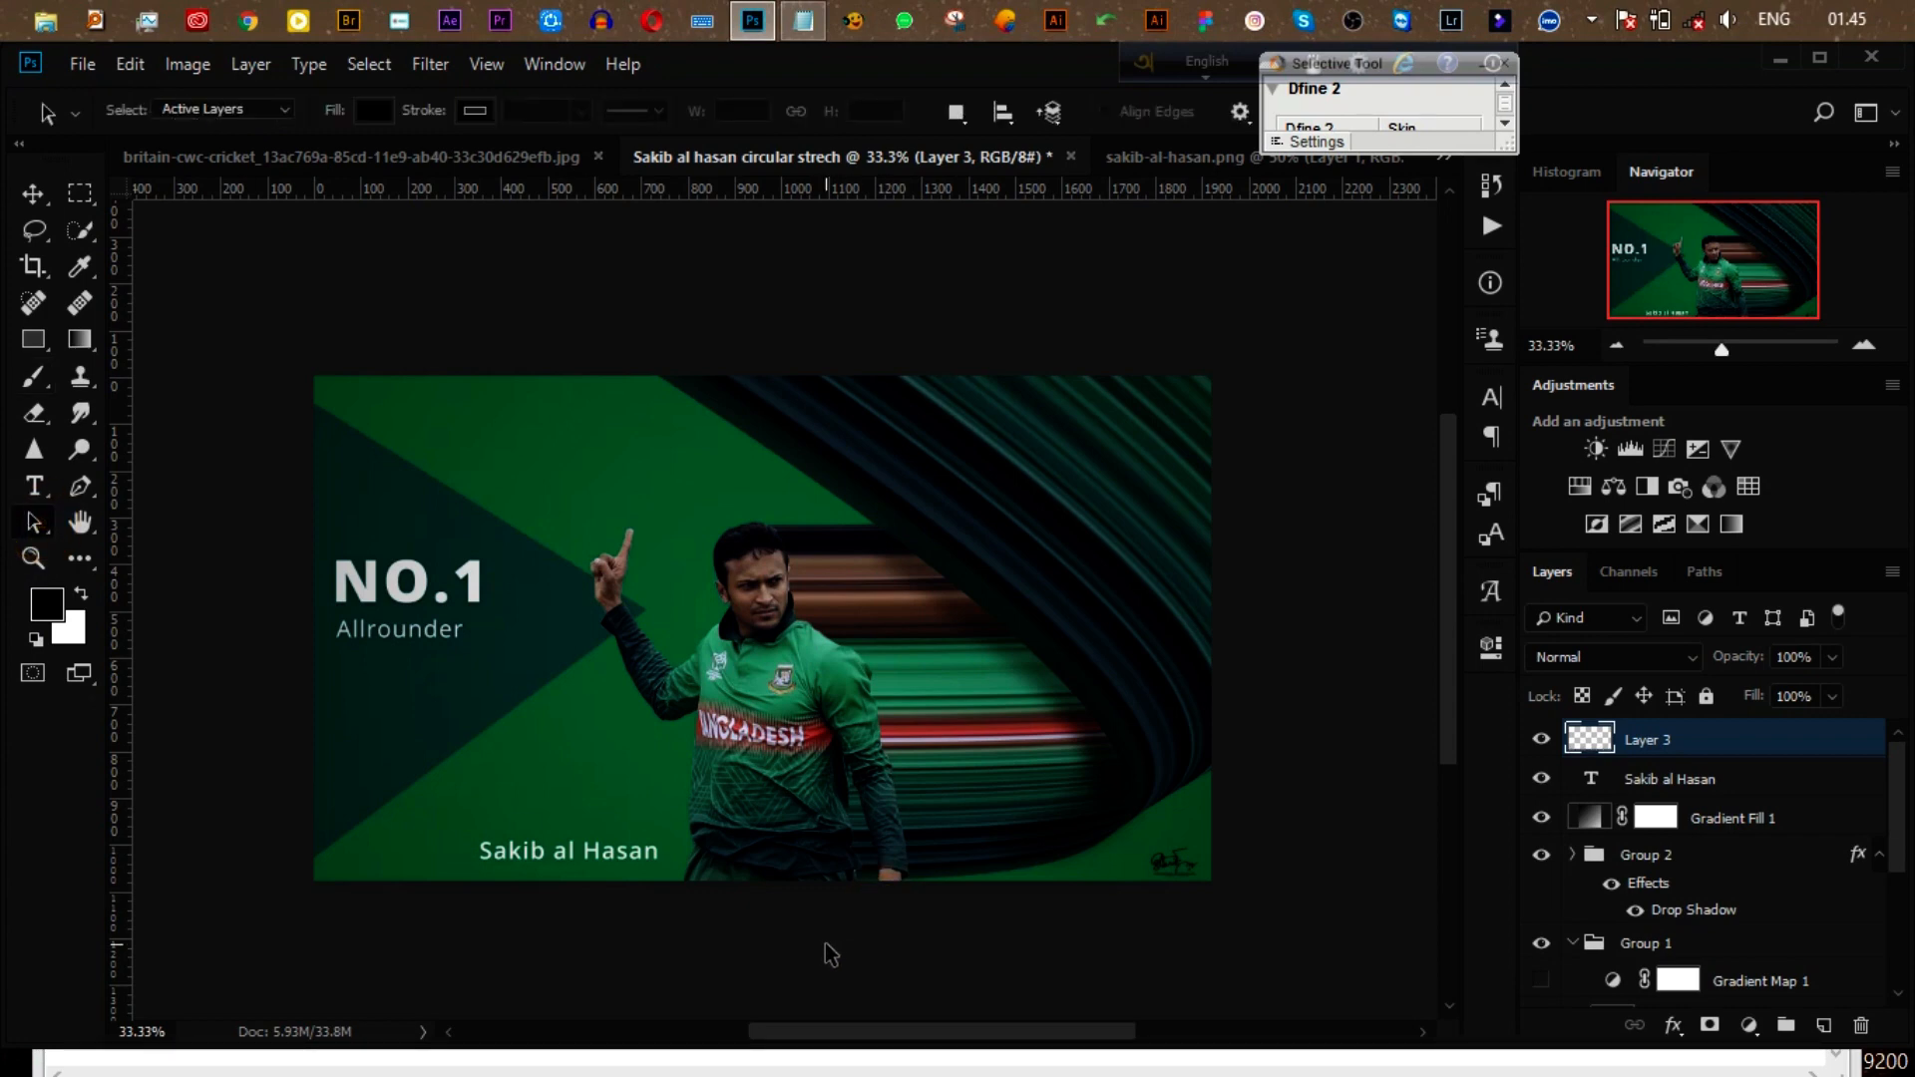
Step: Export the poster for web as a 1920×1080 JPEG named Sakib-al-hasan-circular-strech in the 1dribble folder
key(ctrl+alt+shift+s)
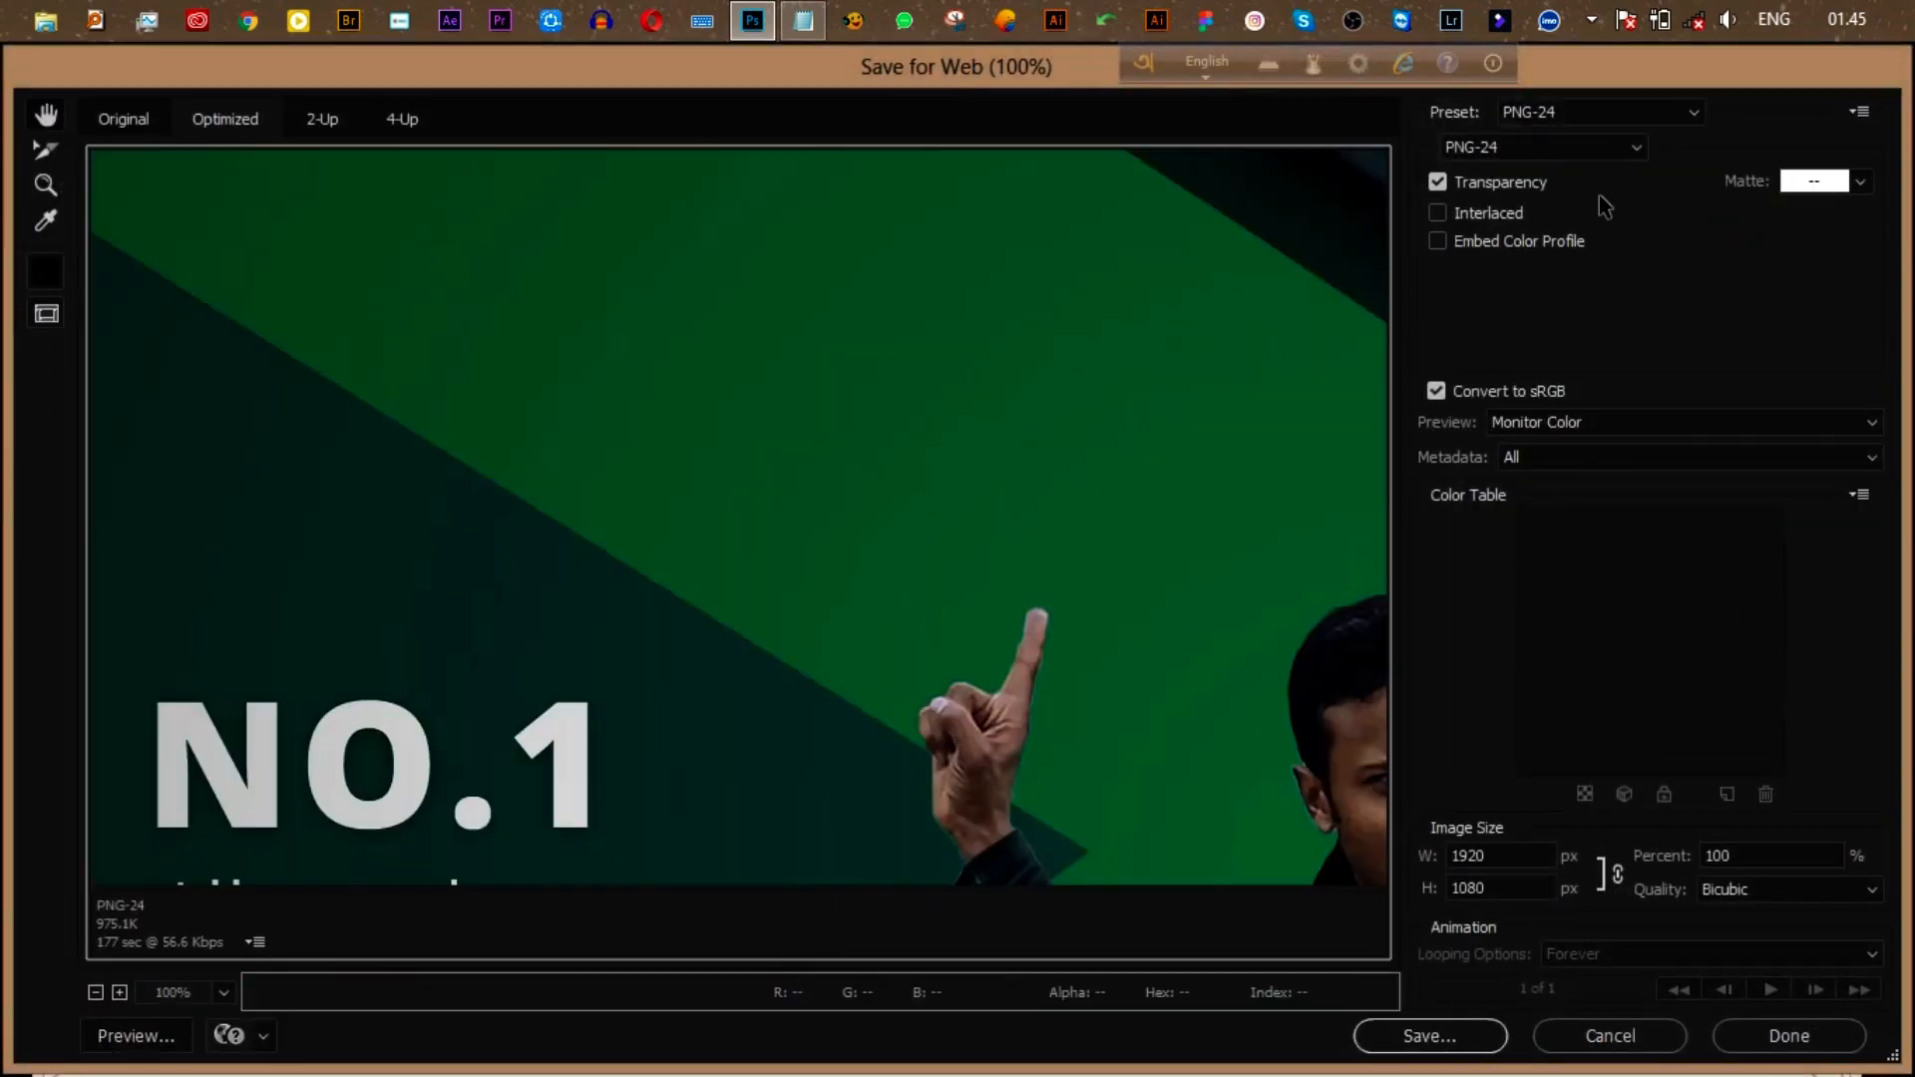
click(1590, 147)
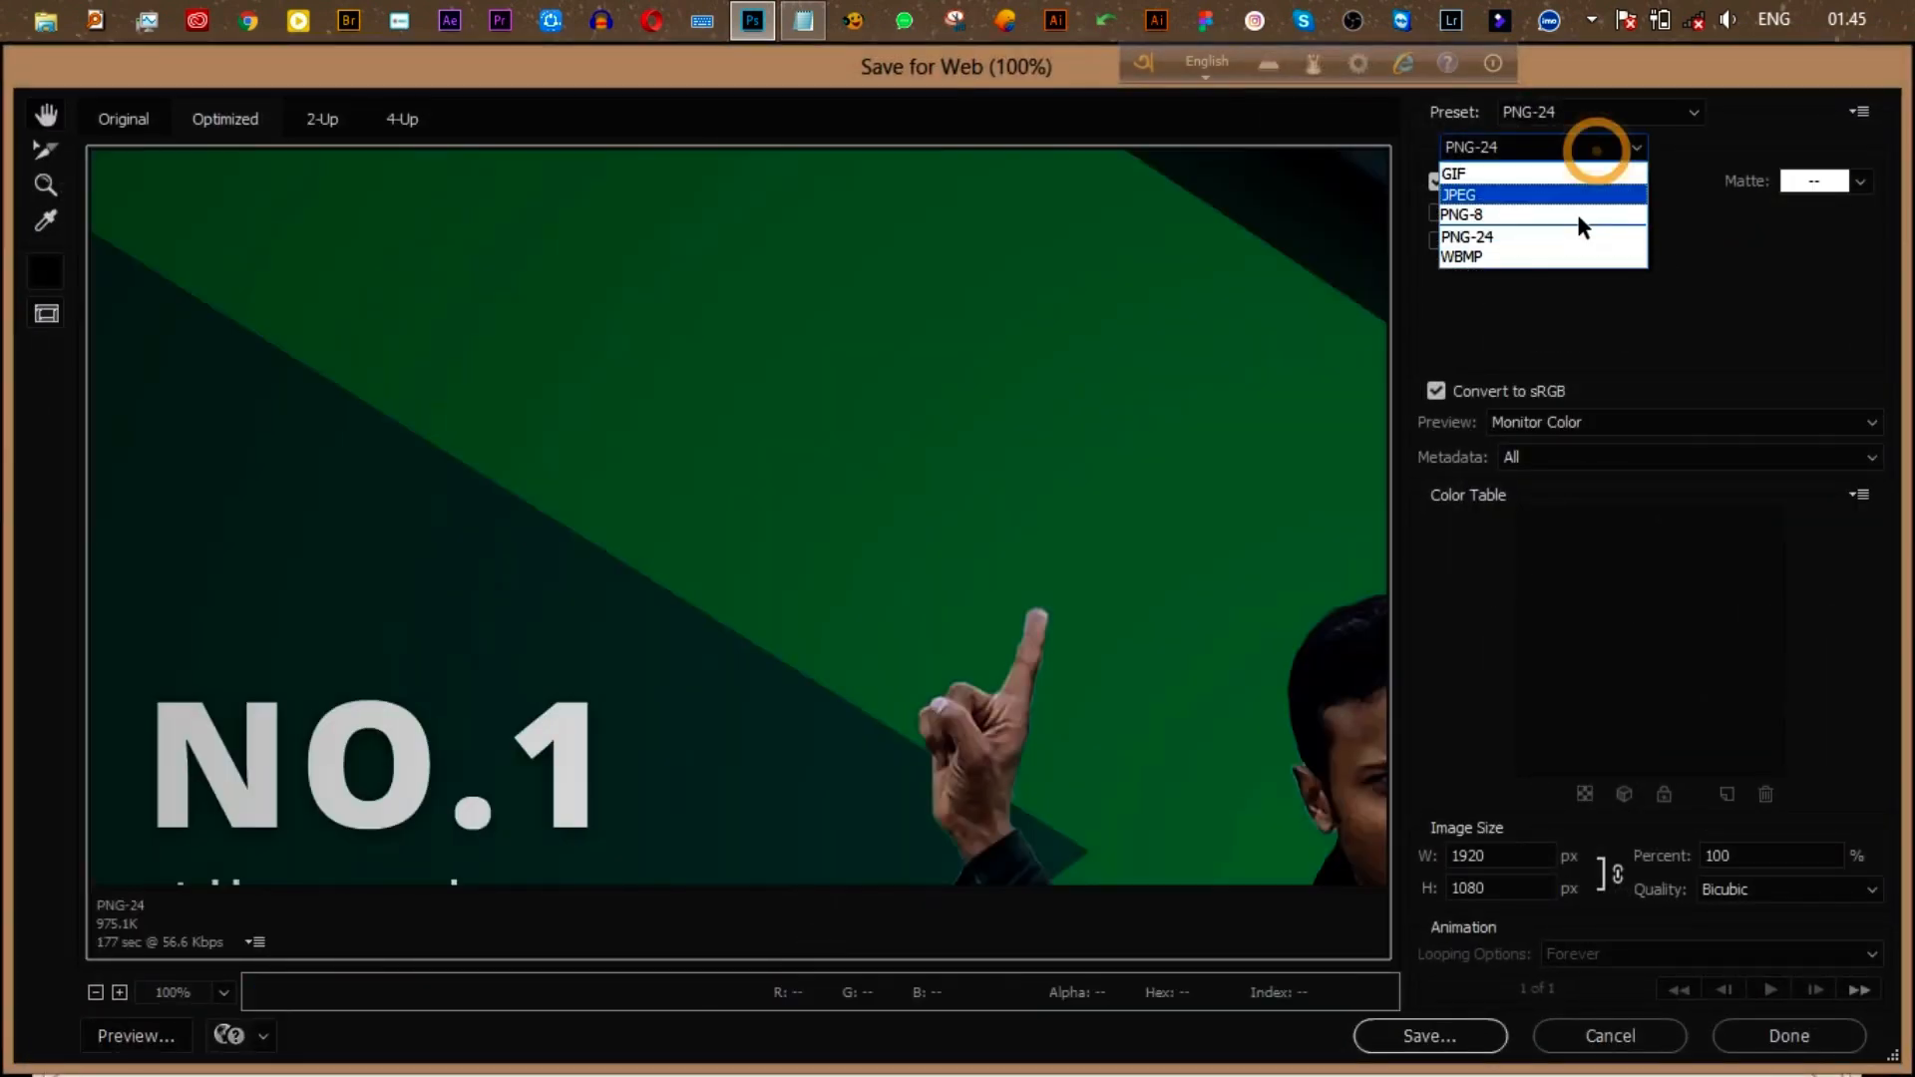
click(1505, 192)
click(1404, 1038)
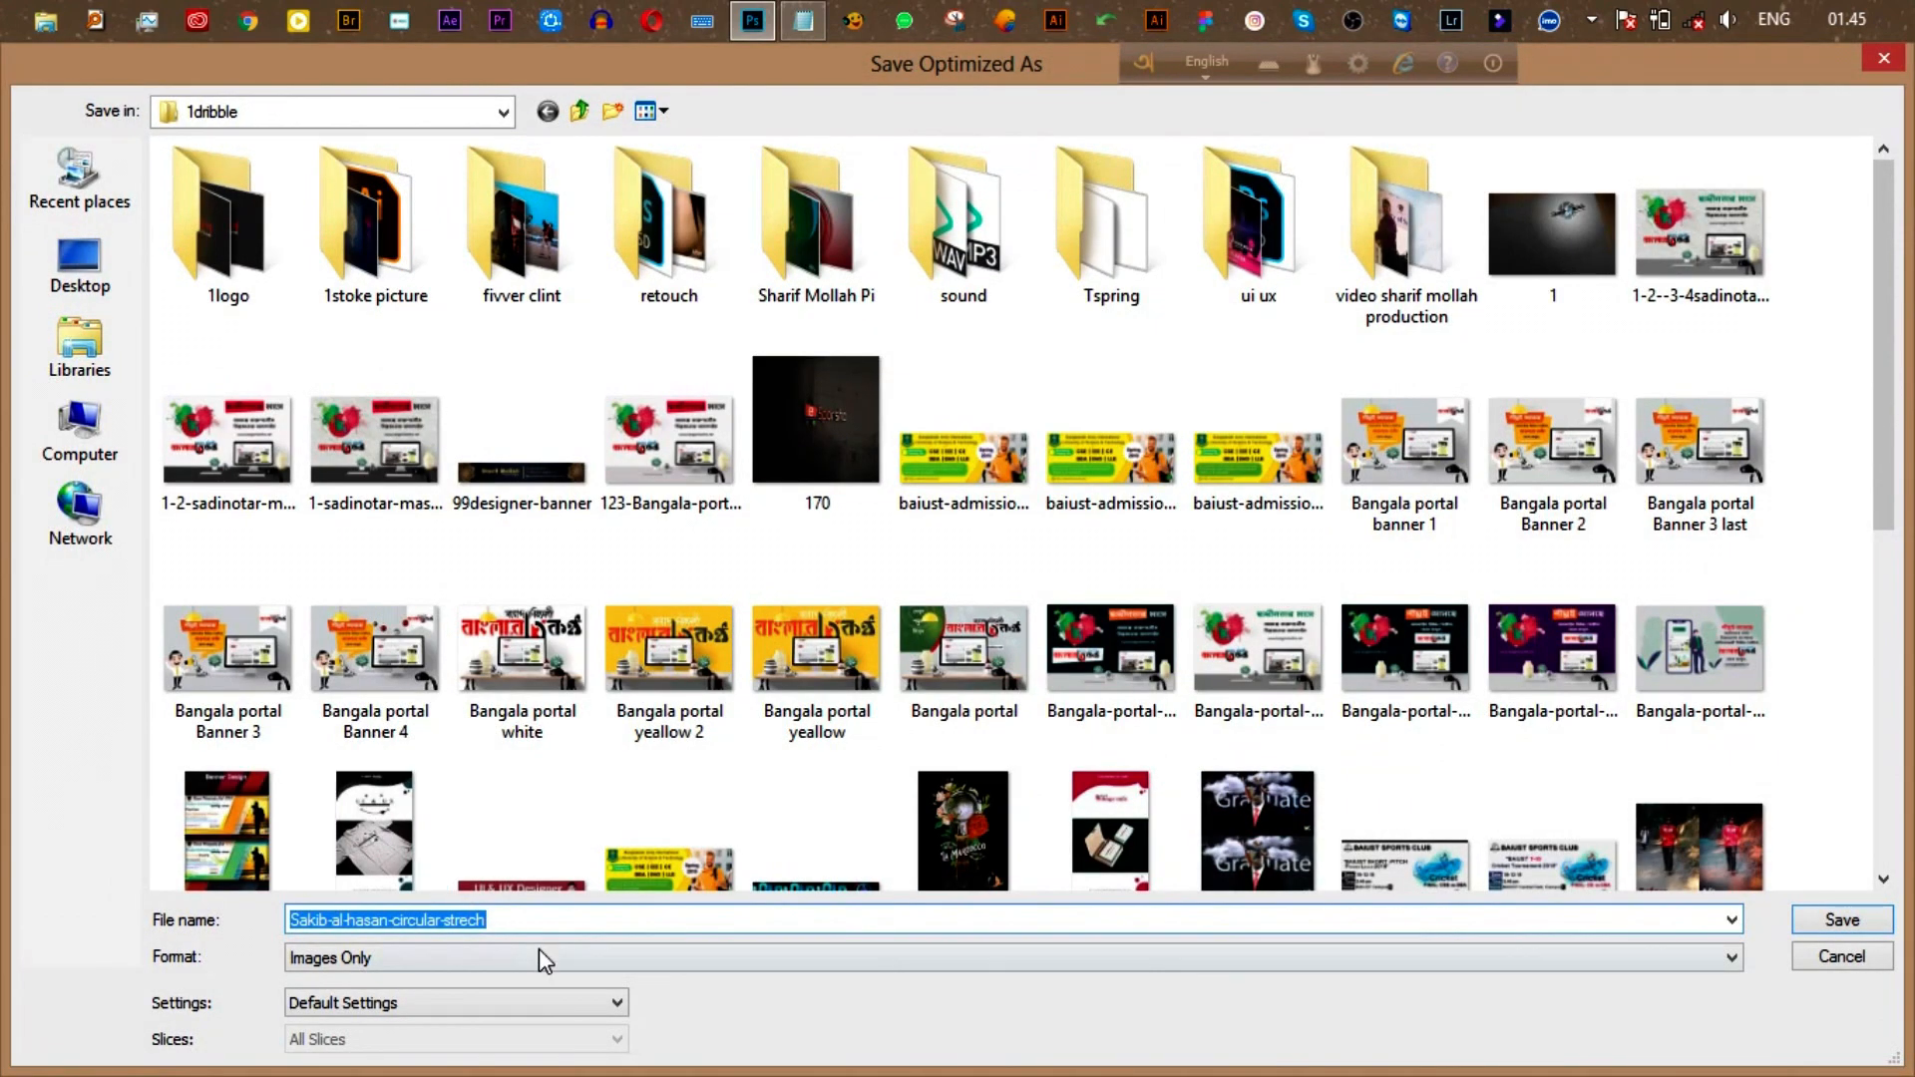
click(1842, 920)
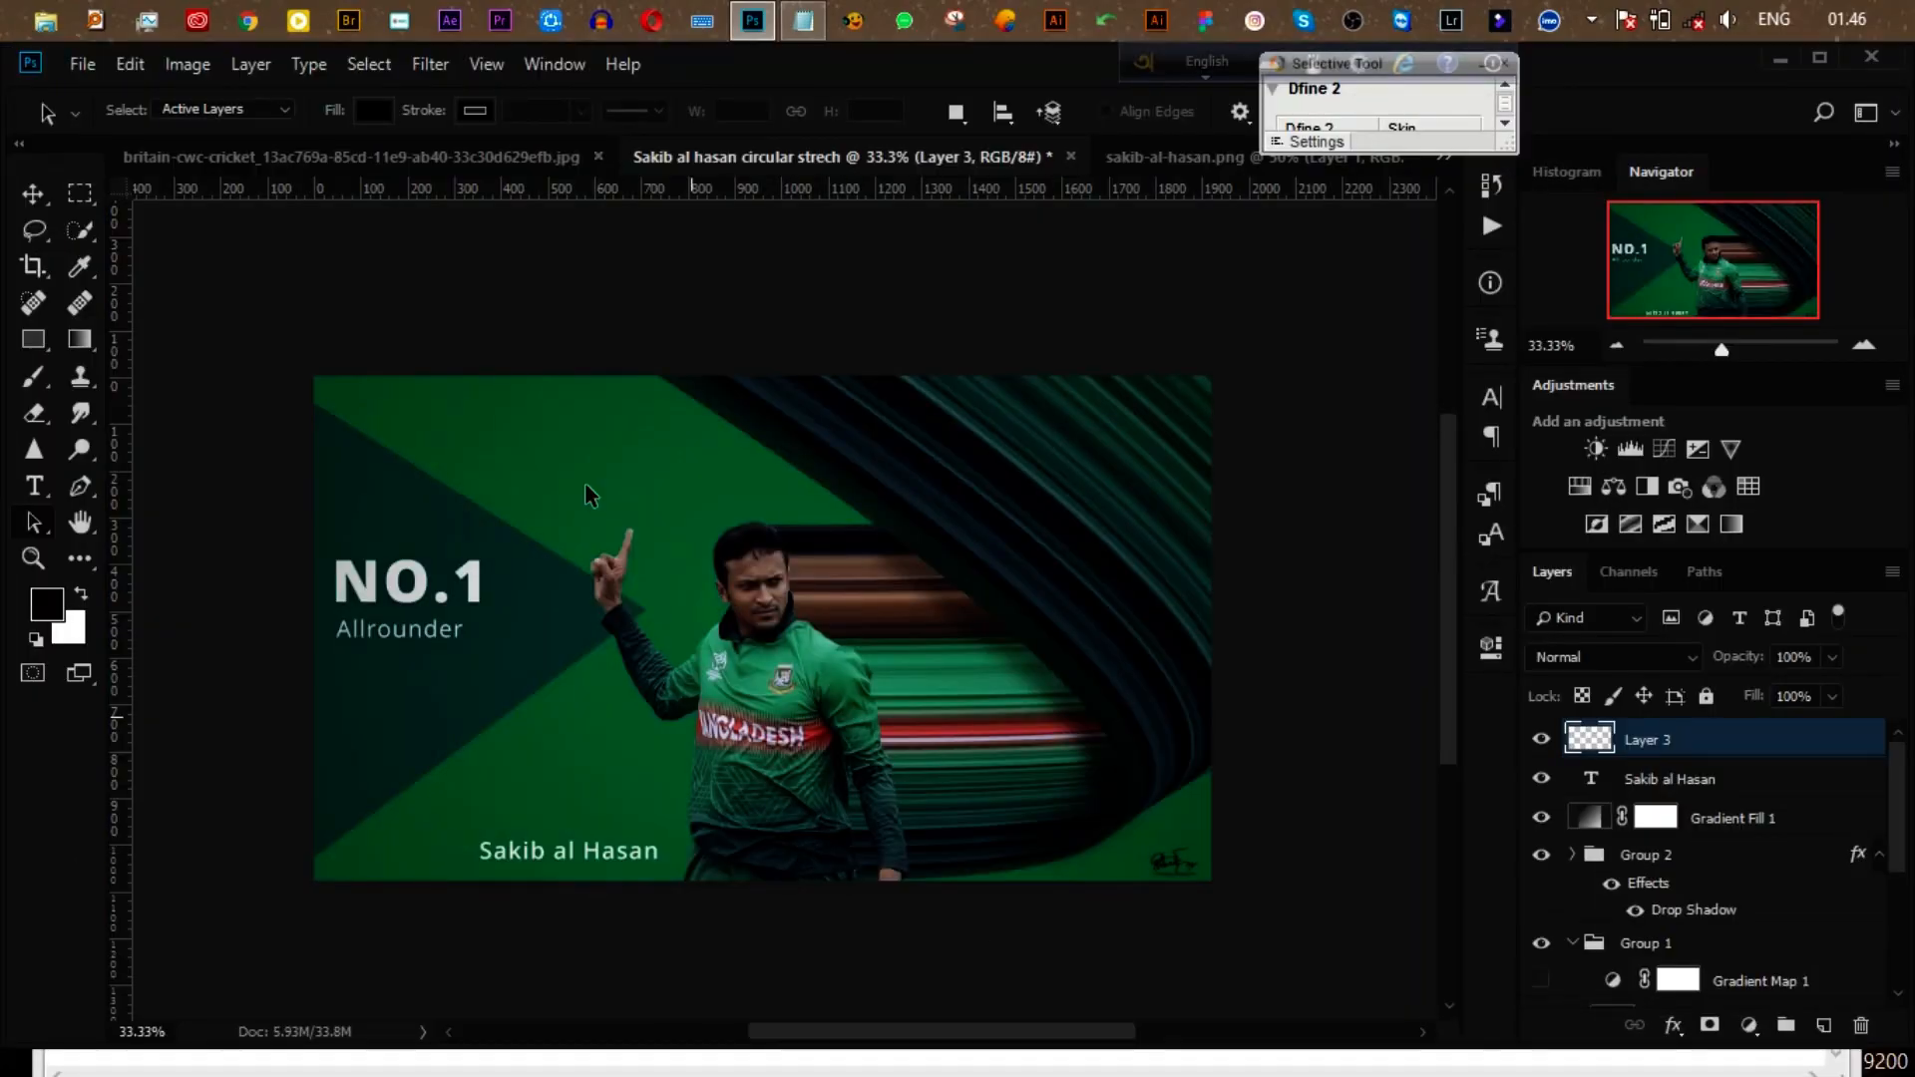